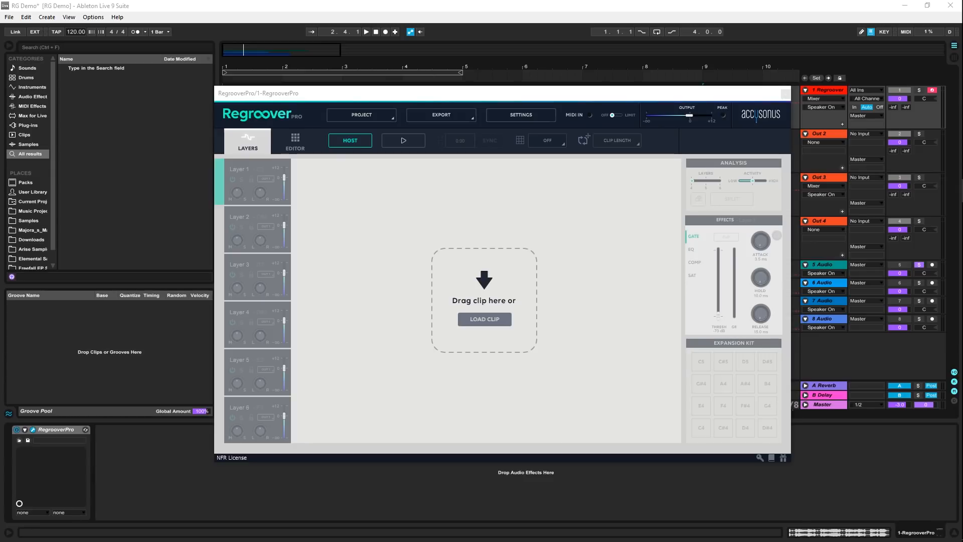
Audition the AriseBeatB_140 clip on the 5 Audio track and set the project tempo to 140 BPM.
drag(328, 92, 283, 366)
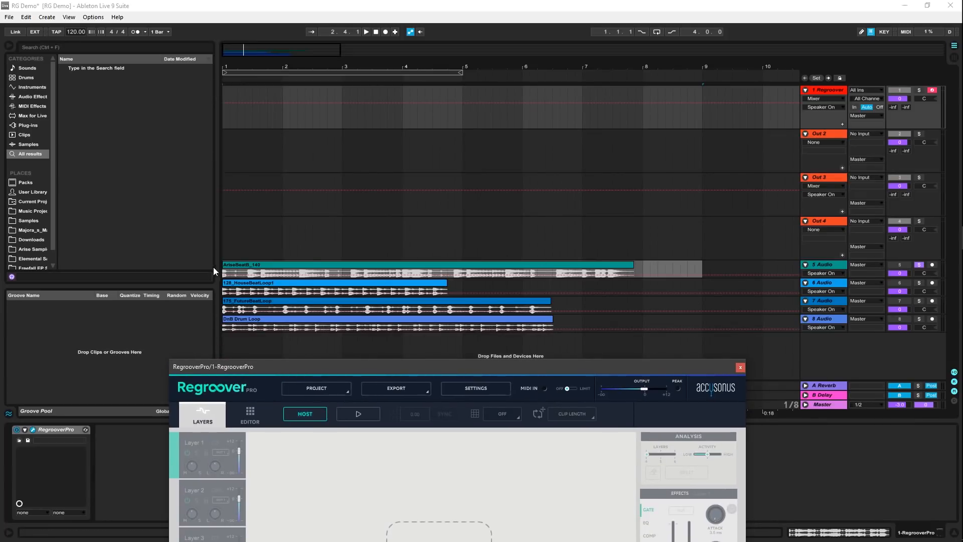
click(268, 270)
key(space)
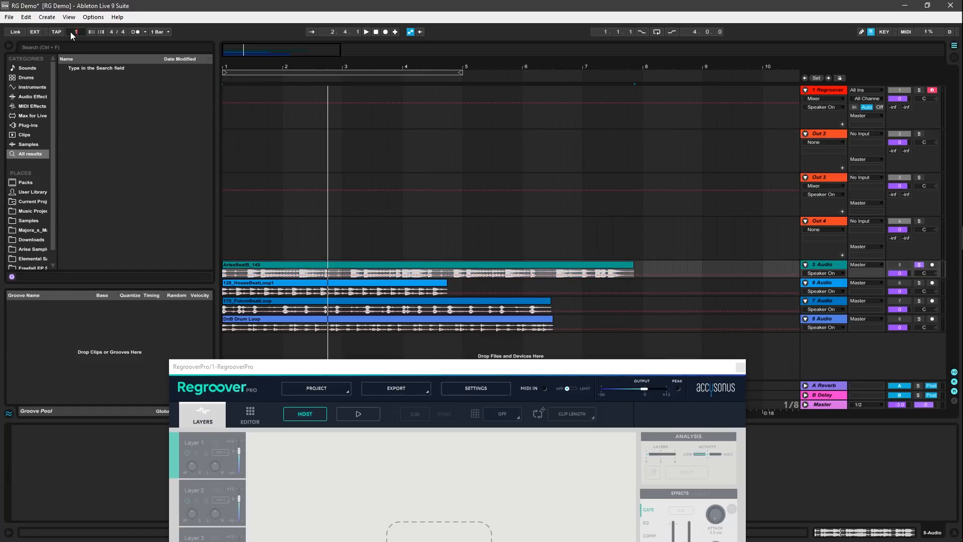
key(Return)
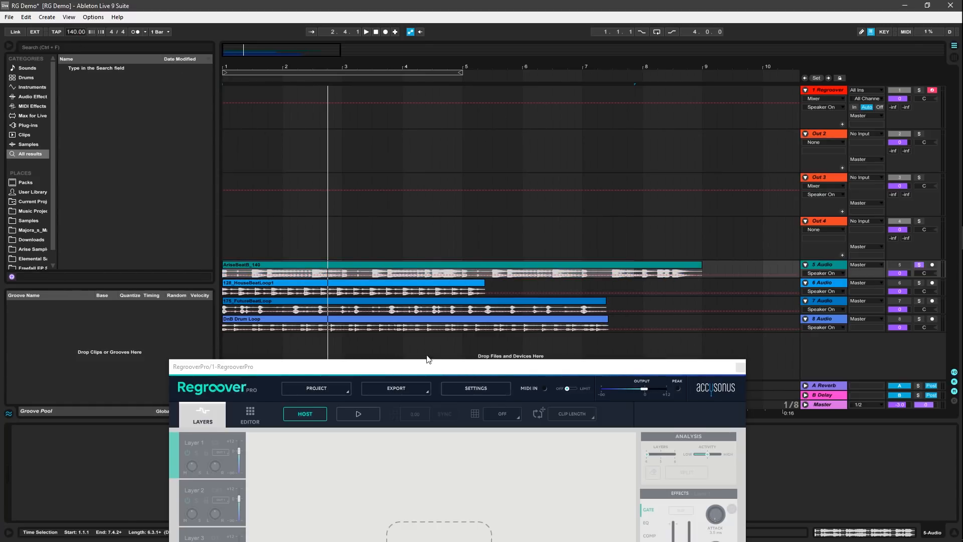
Load the AriseBeatB_140 clip from the arrangement into Regroover Pro.
drag(425, 364, 536, 77)
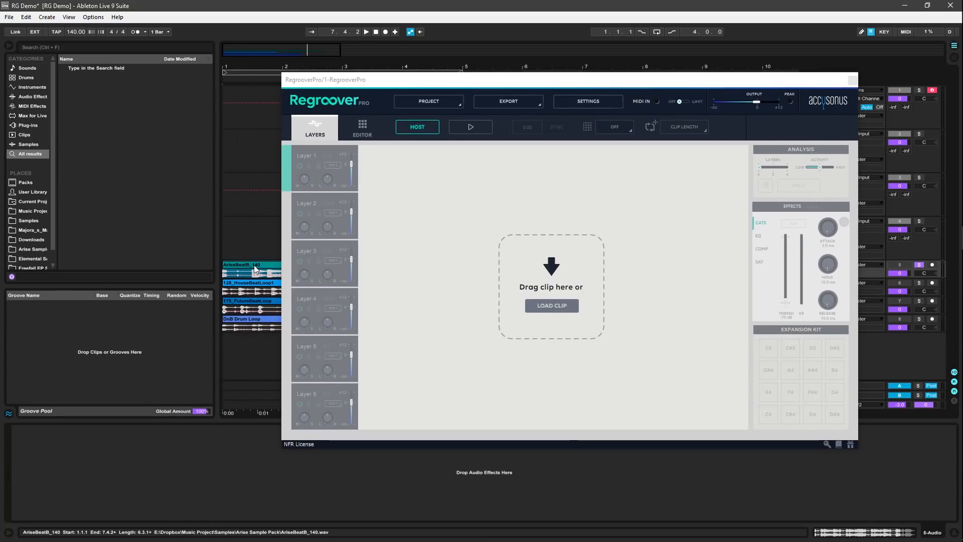
drag(254, 265, 561, 269)
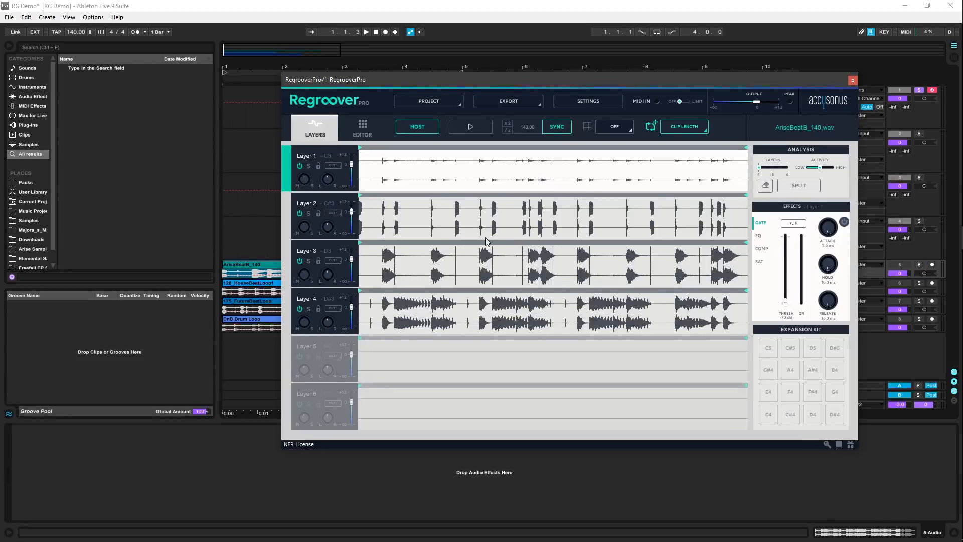
Play each of the four separated layers soloed, one after another, to hear what each contains.
click(310, 166)
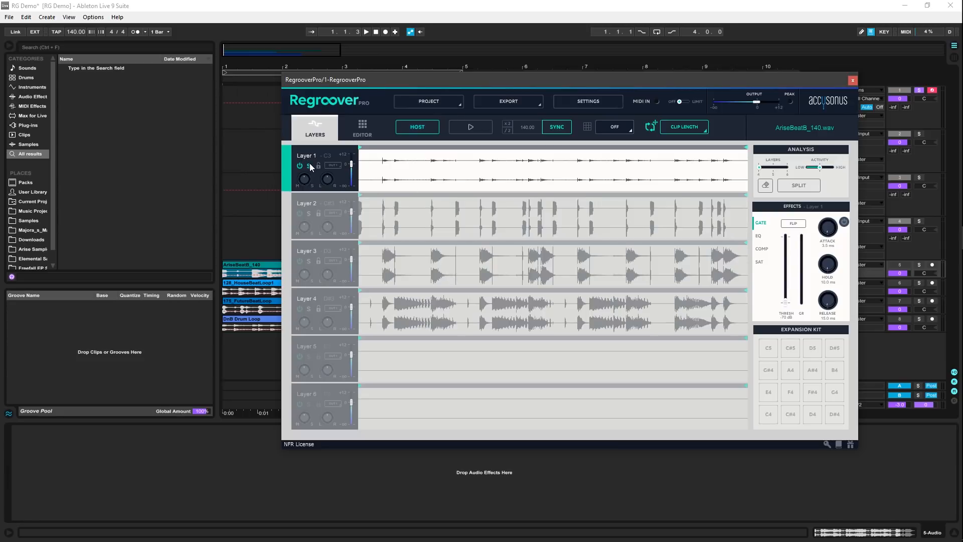
key(space)
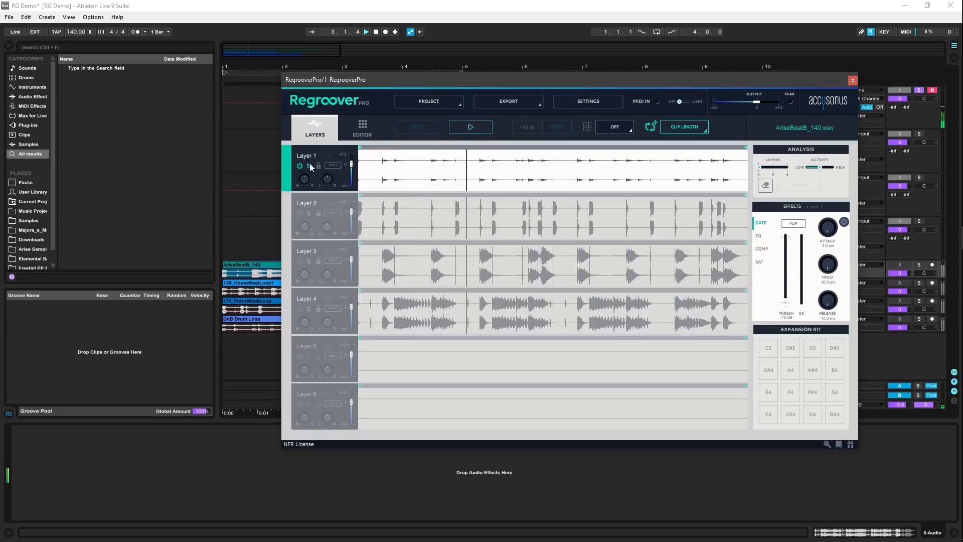
click(310, 166)
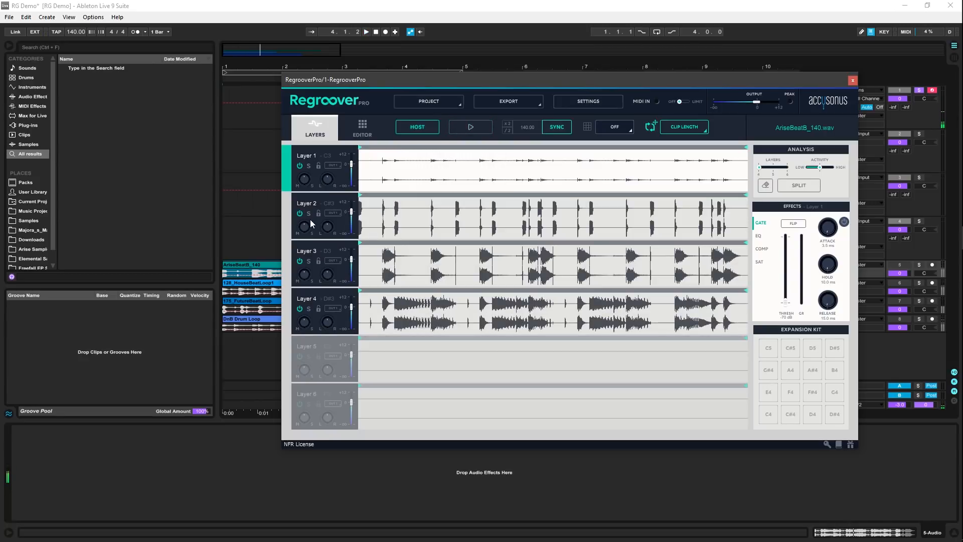
click(309, 214)
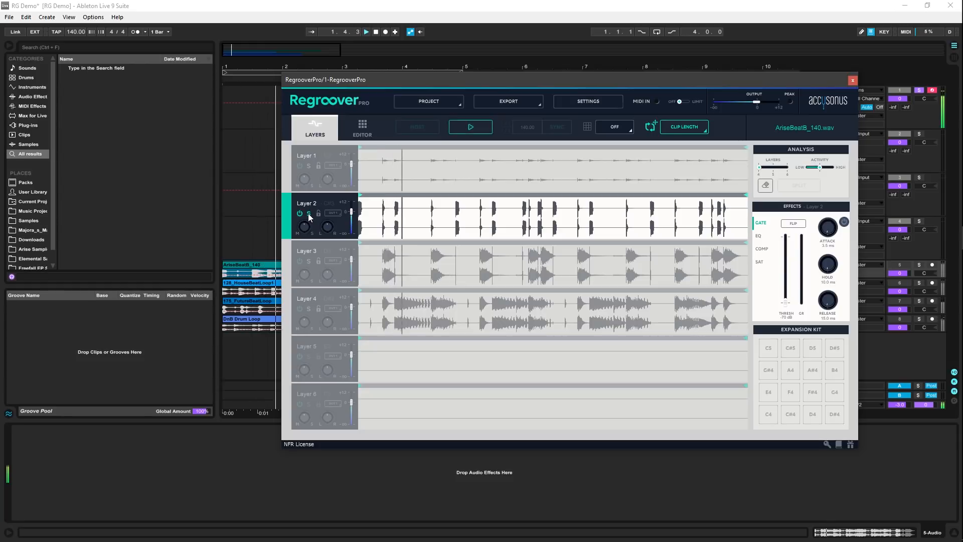
click(309, 215)
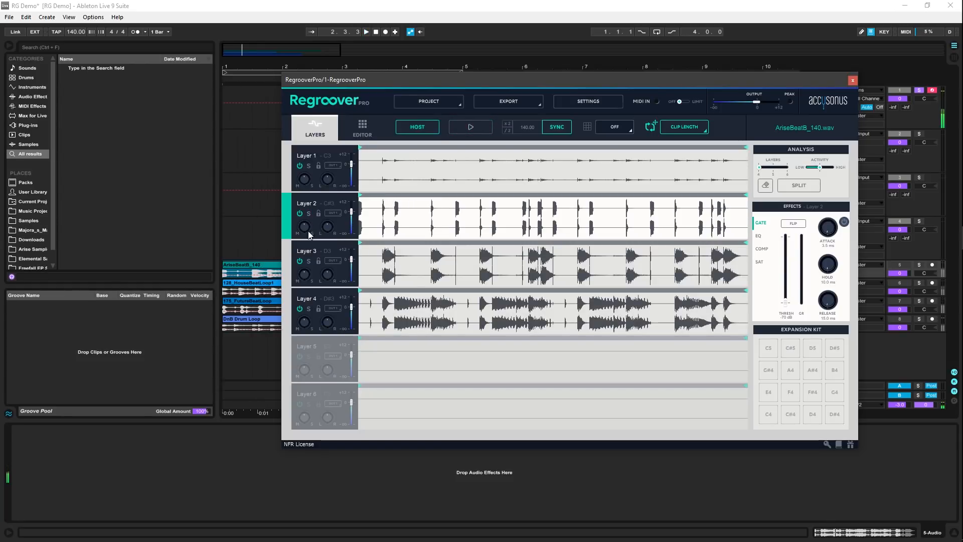
click(309, 260)
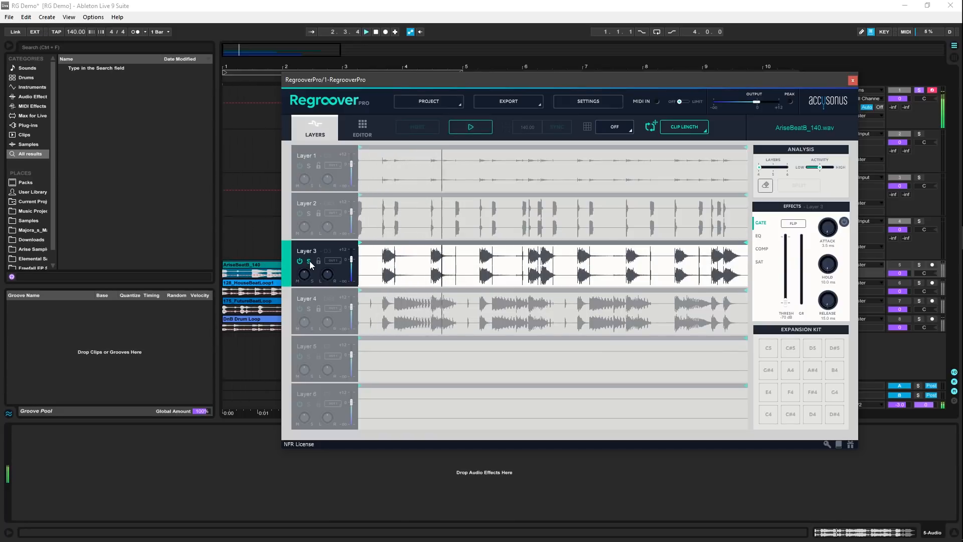
click(309, 260)
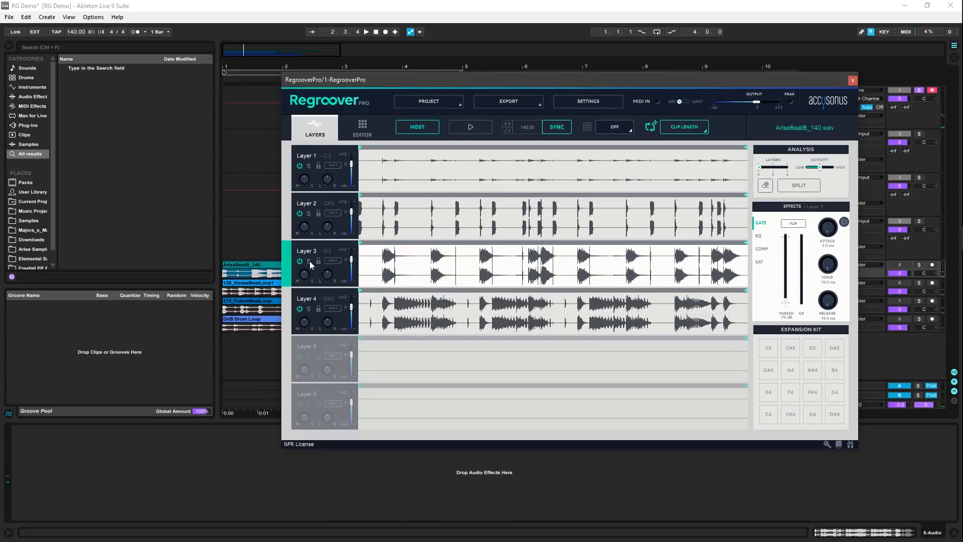
click(309, 310)
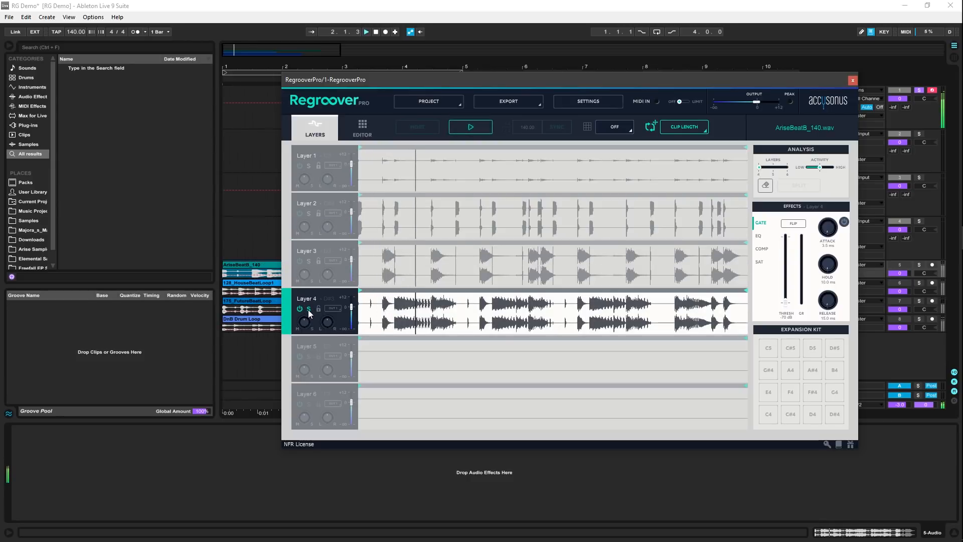
click(309, 310)
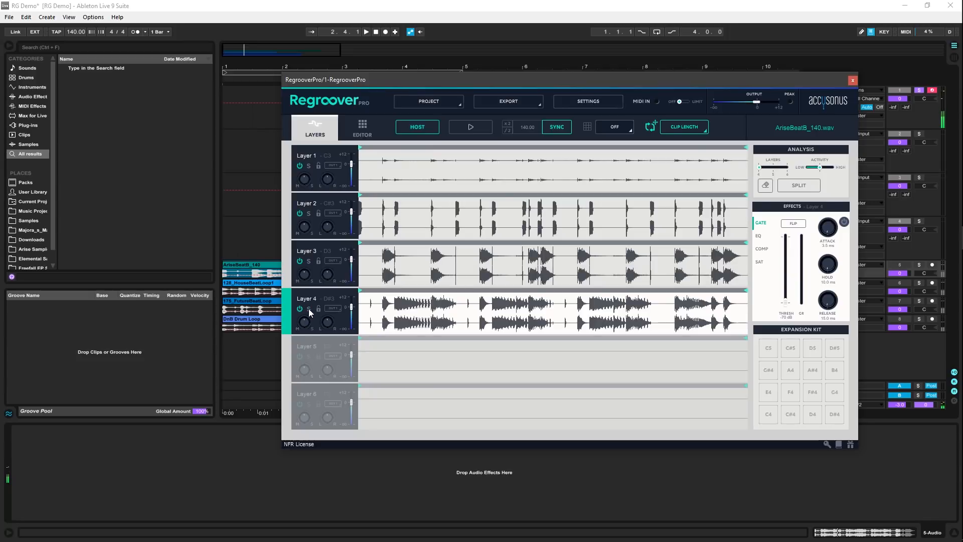
Set the analysis to five layers and split the clip again.
drag(759, 167, 773, 168)
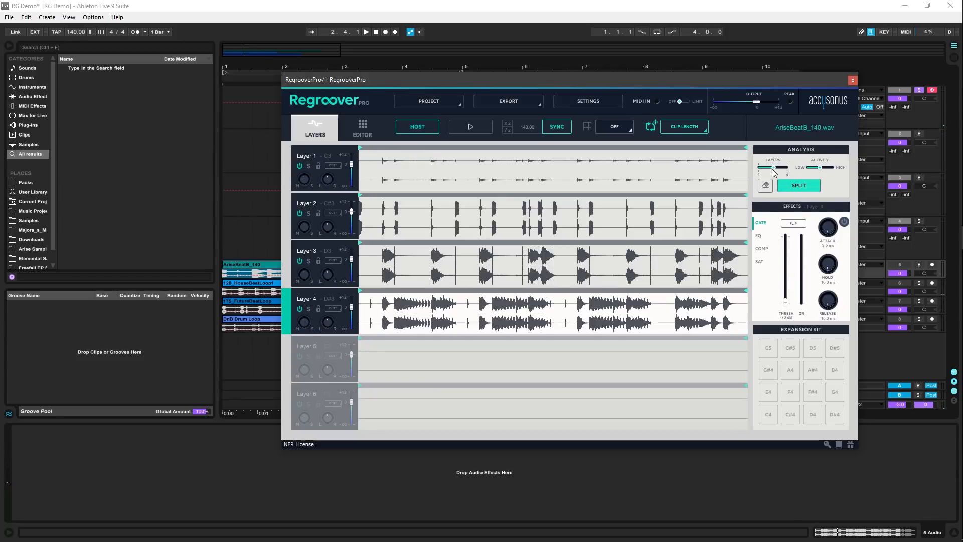
click(798, 186)
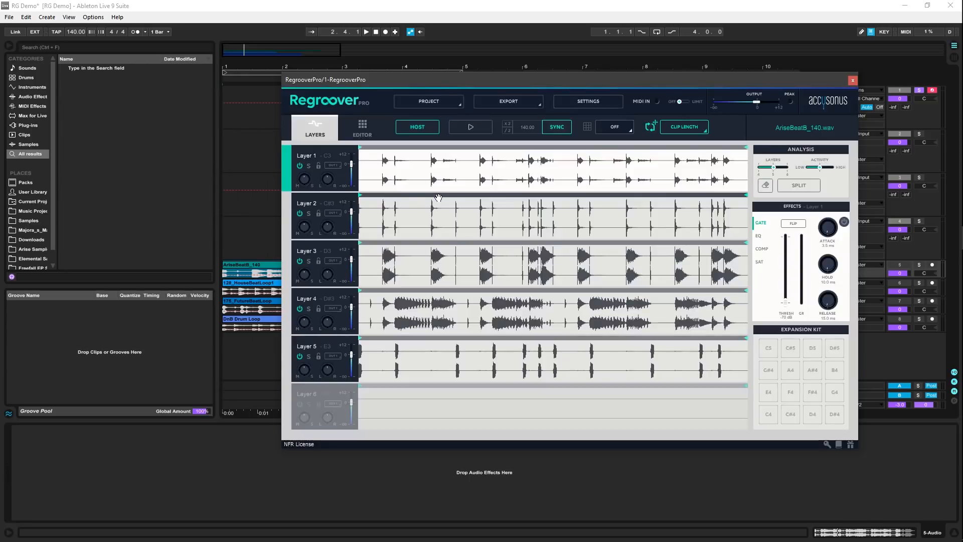
Play the five new layers individually in solo, from Layer 1 through Layer 5.
click(309, 166)
key(space)
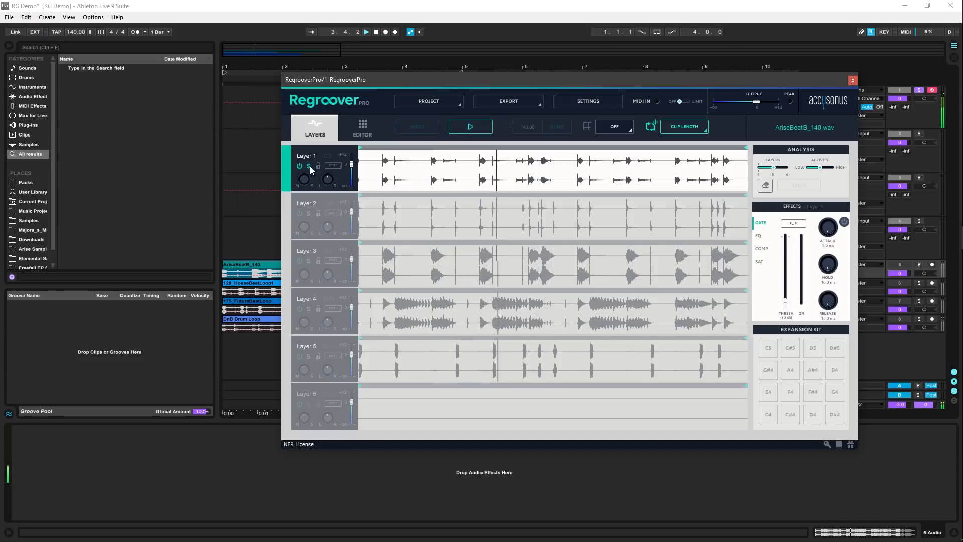
click(309, 214)
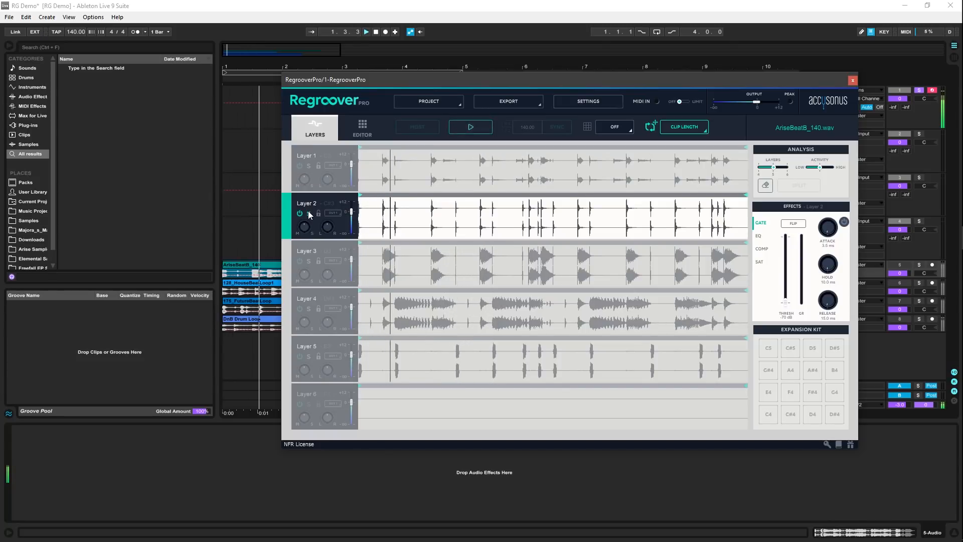
click(309, 261)
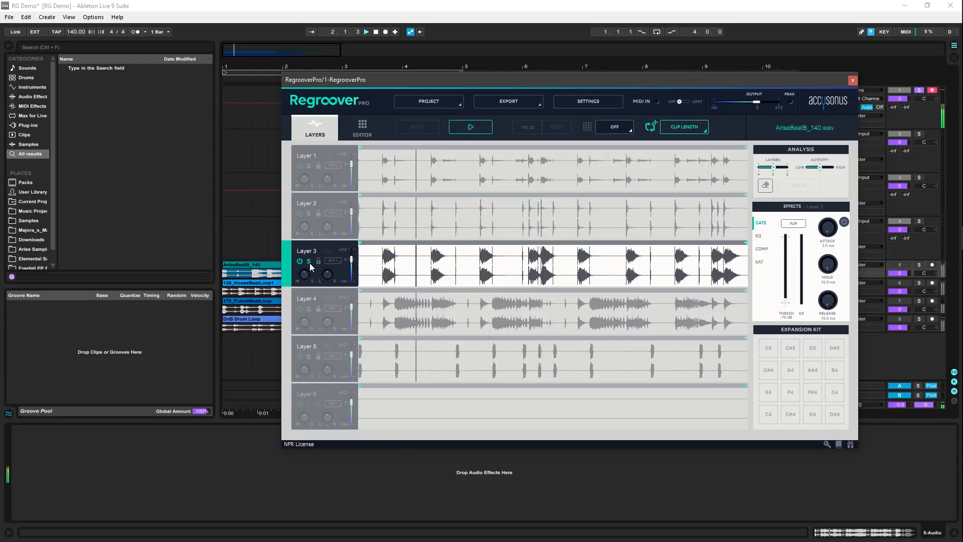
click(309, 309)
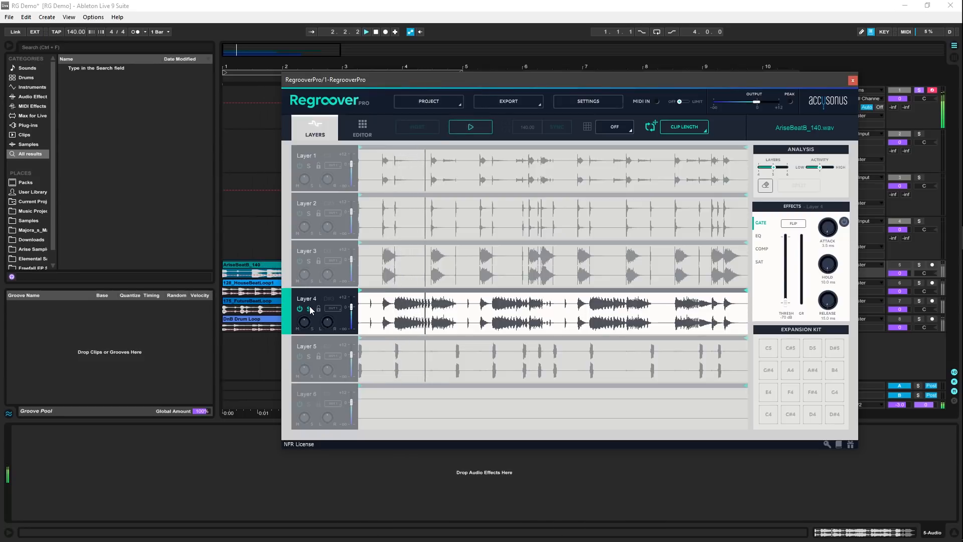
click(309, 309)
click(309, 356)
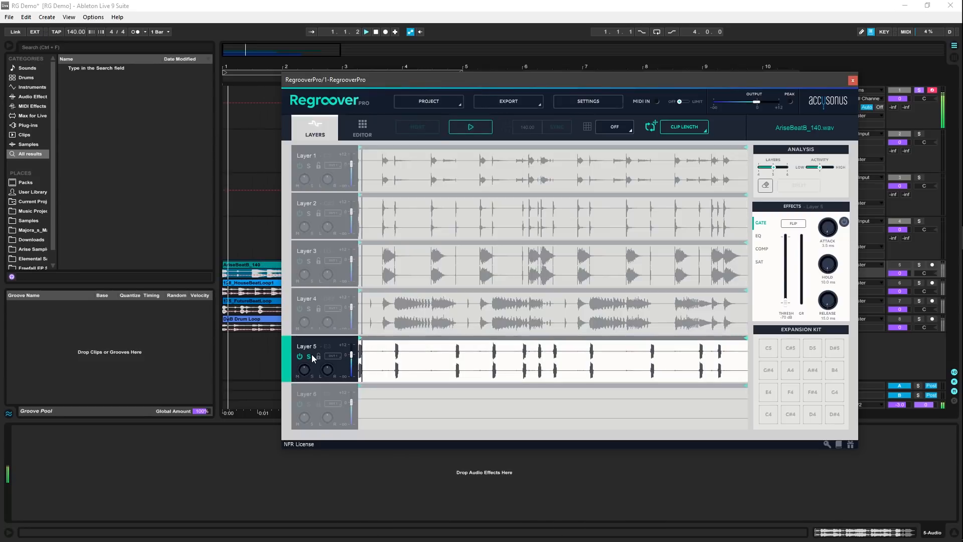
click(309, 356)
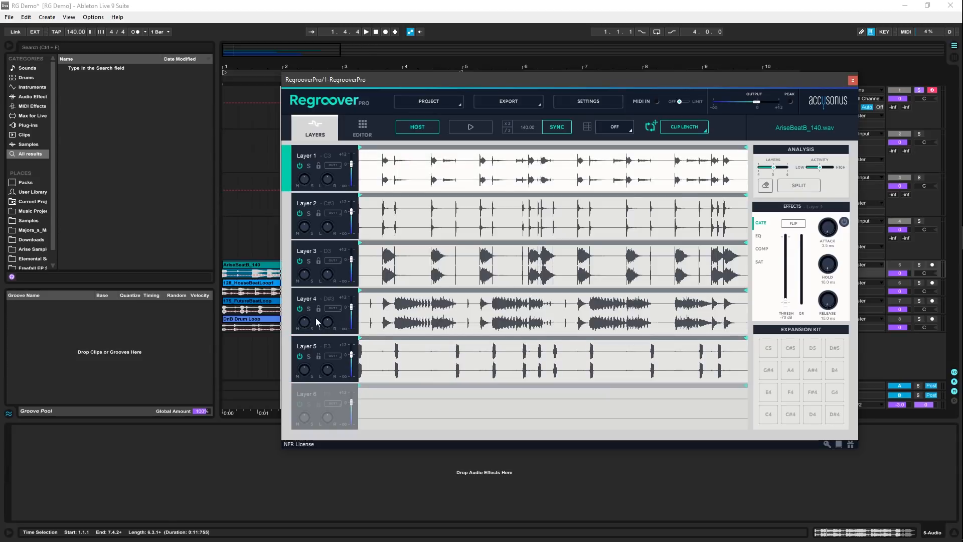
Play Layers 1, 2, 3 and 5 soloed together, leaving Layer 4 out, and compare the mix with and without Layer 1.
click(310, 357)
click(309, 260)
click(310, 214)
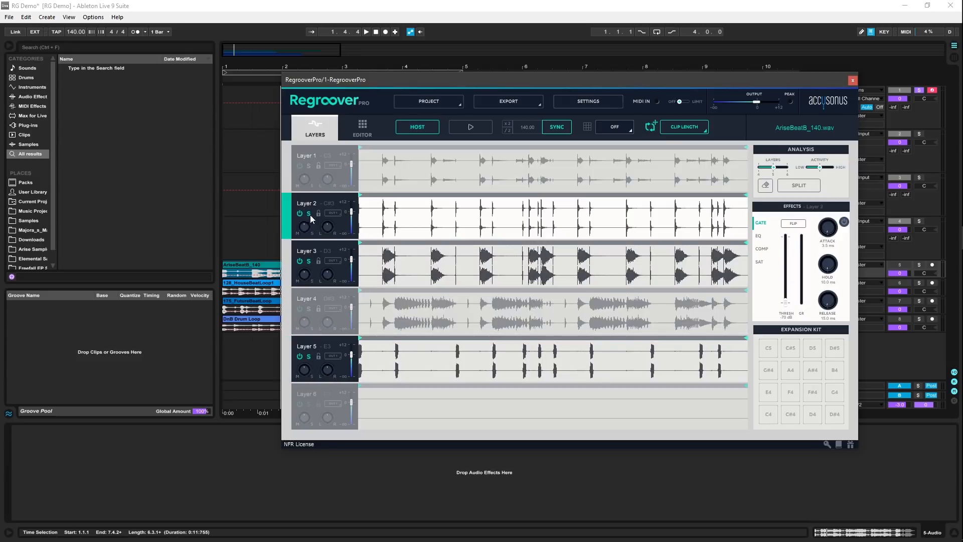
click(309, 165)
key(space)
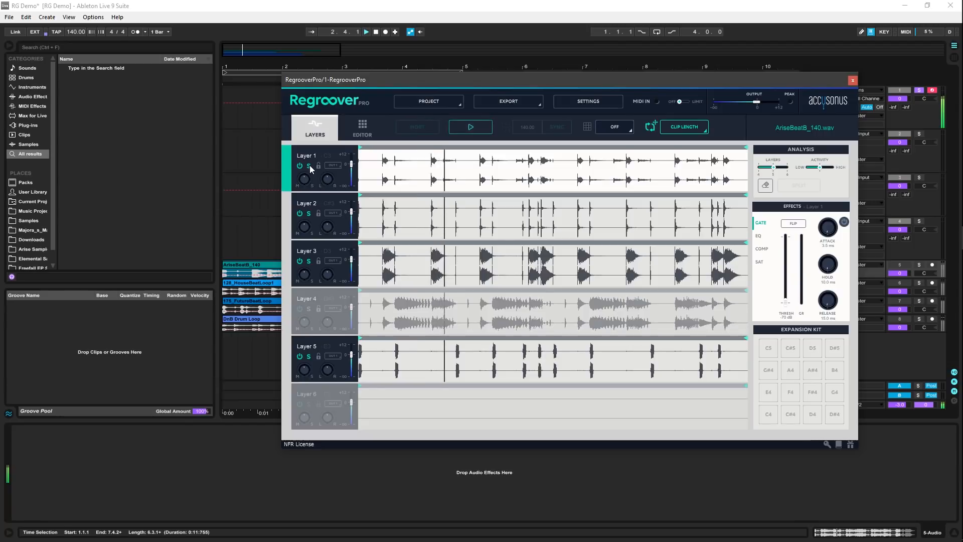
click(309, 166)
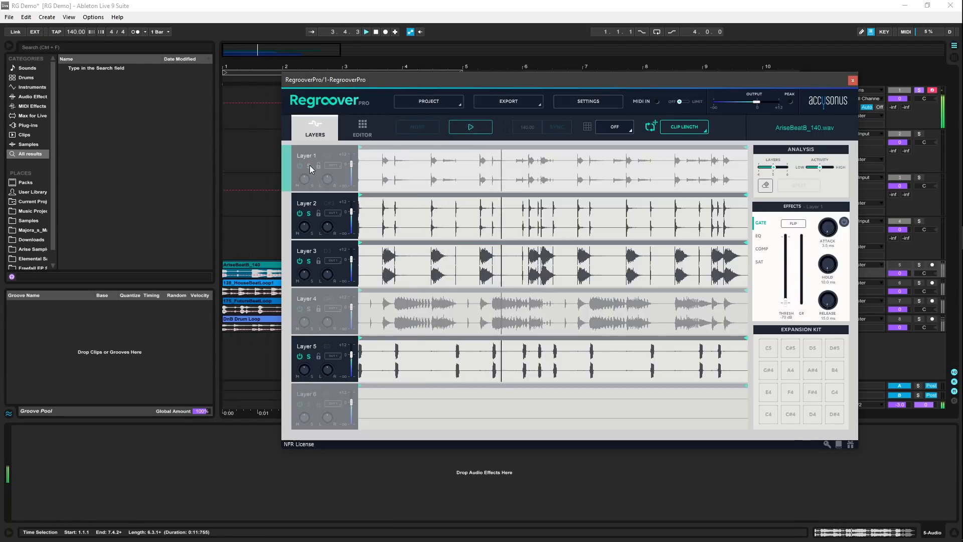
click(309, 165)
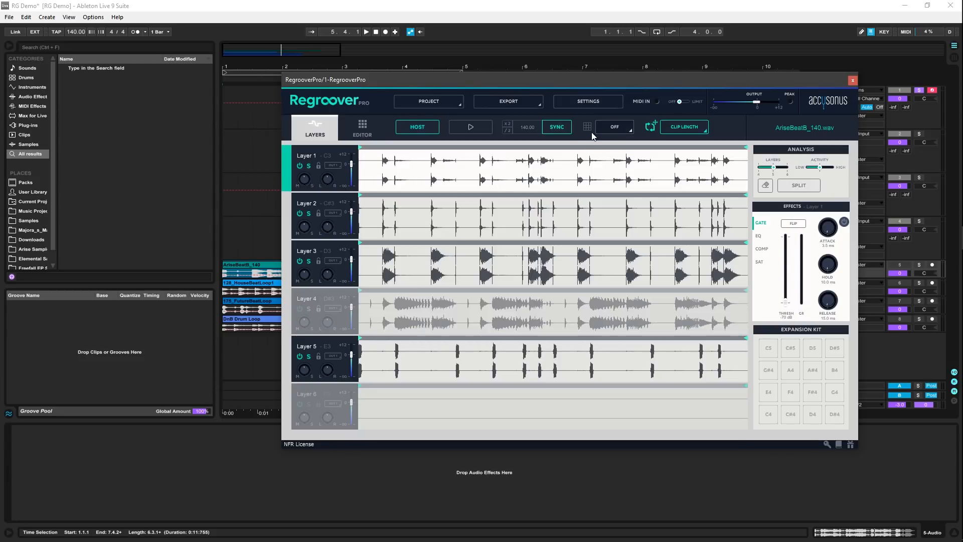
Set the layer grid to 1/8 and turn on the annotation tool for the analysis.
click(619, 128)
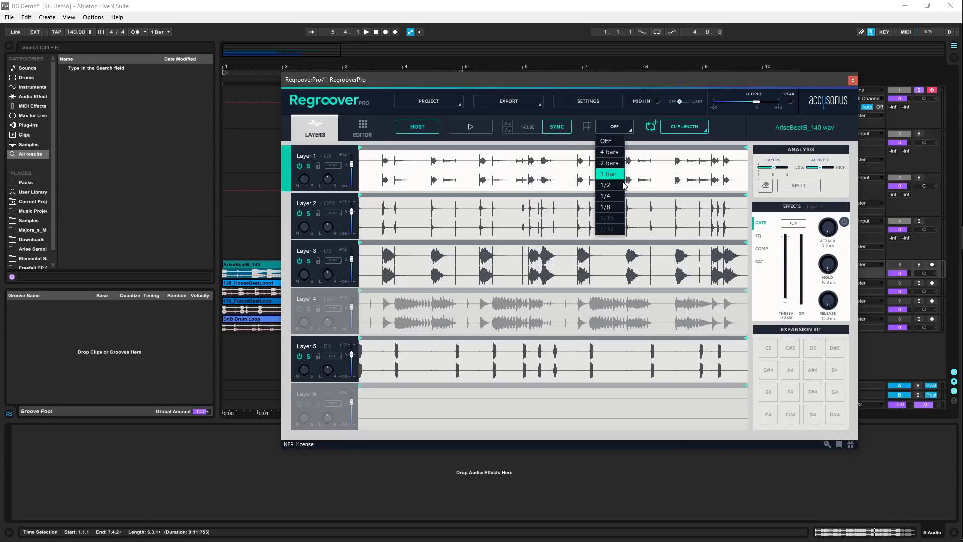
click(623, 207)
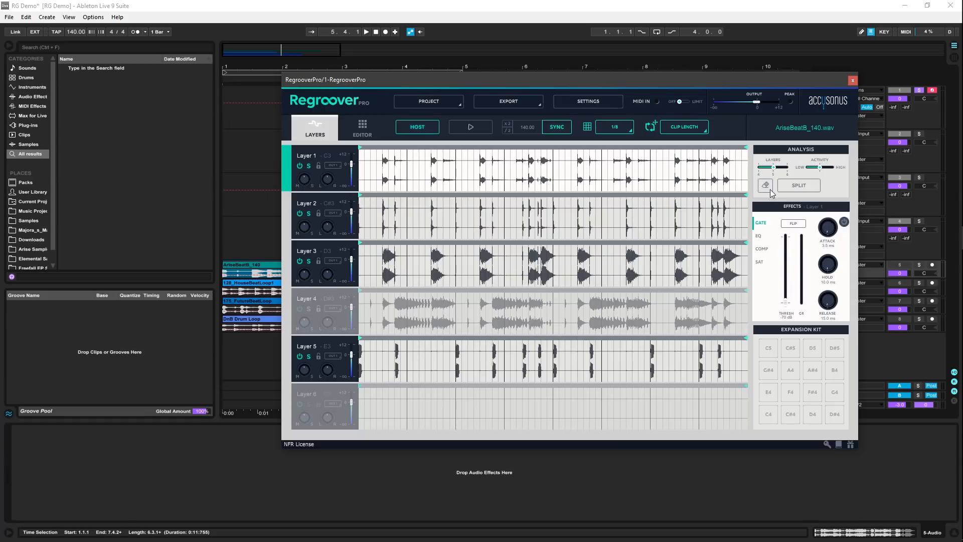
click(768, 190)
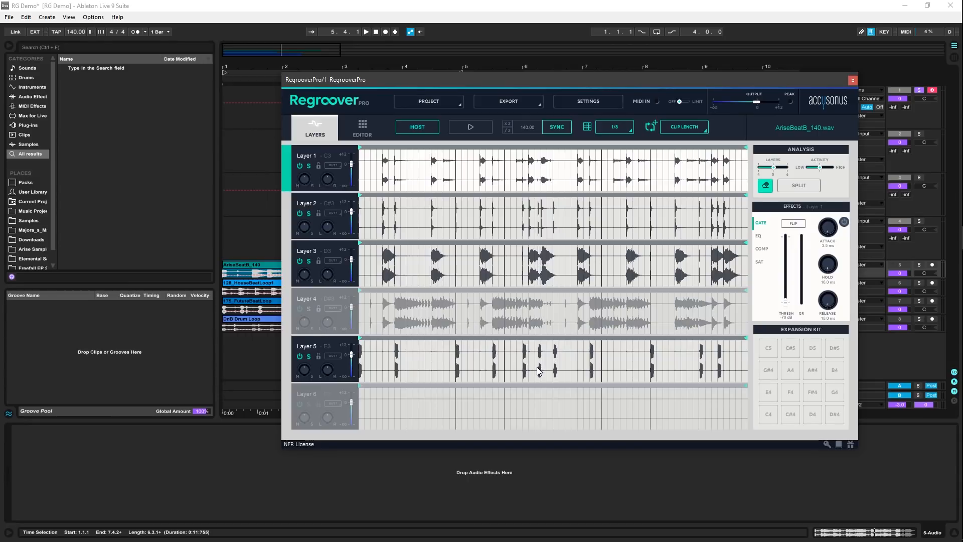
Audition Layers 5, 3, 2 and 1 in solo against the 1/8 grid to identify their sounds.
click(308, 357)
key(space)
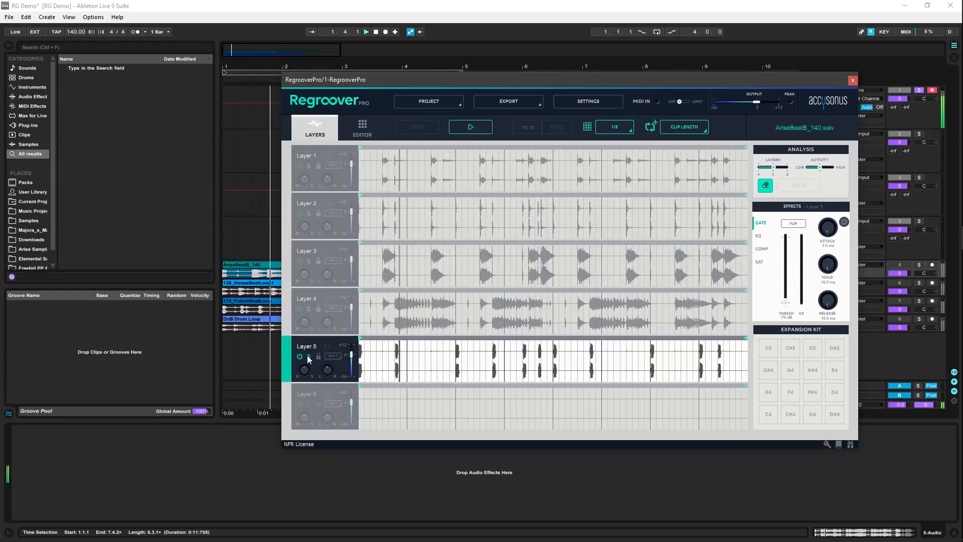
click(308, 357)
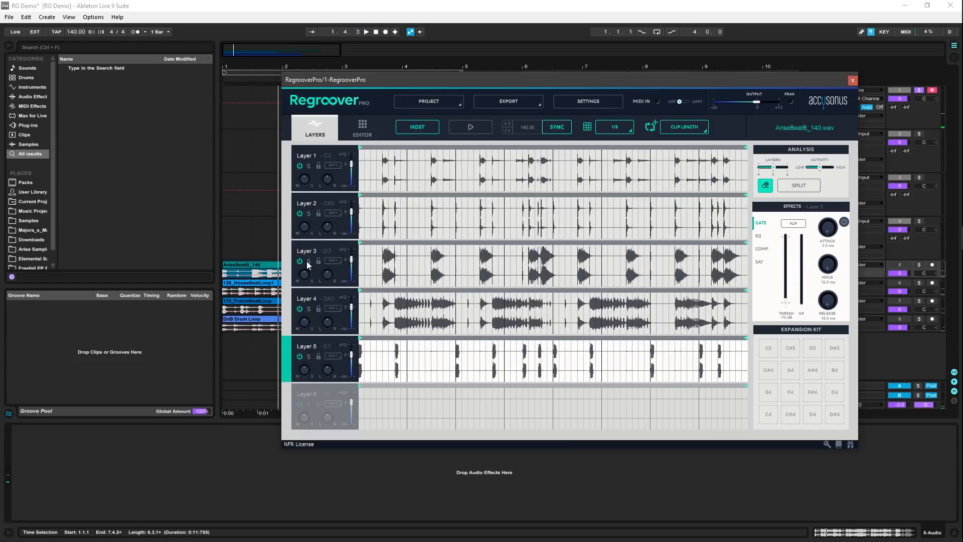
click(309, 265)
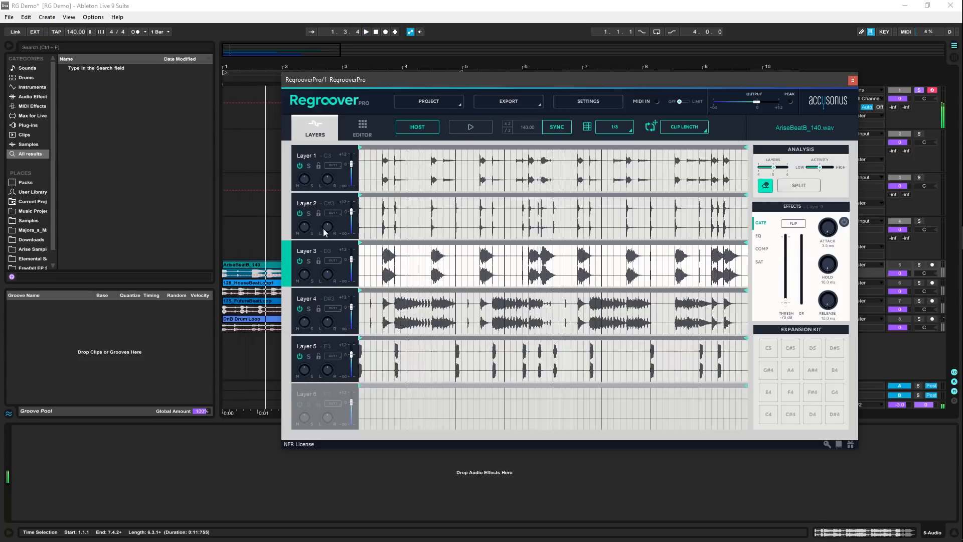
click(309, 215)
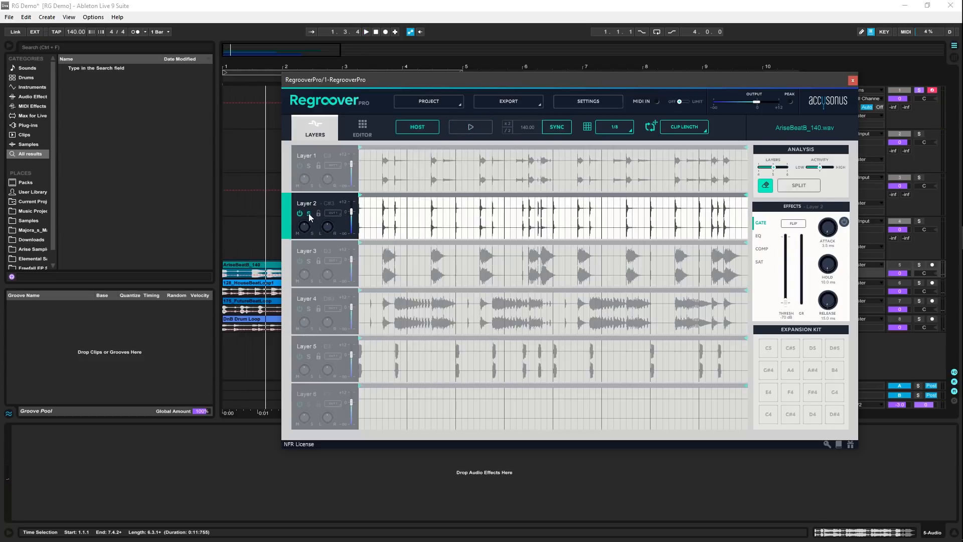
click(309, 214)
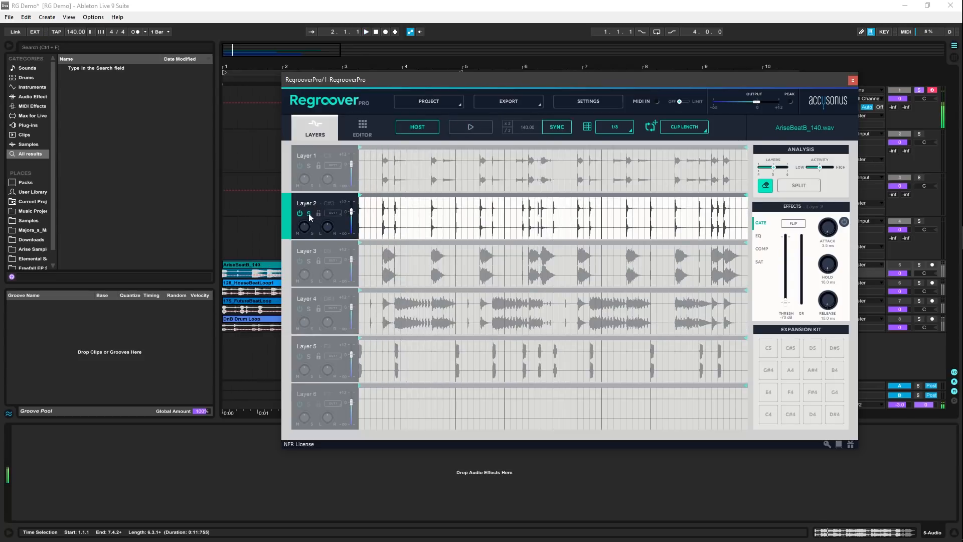
click(308, 166)
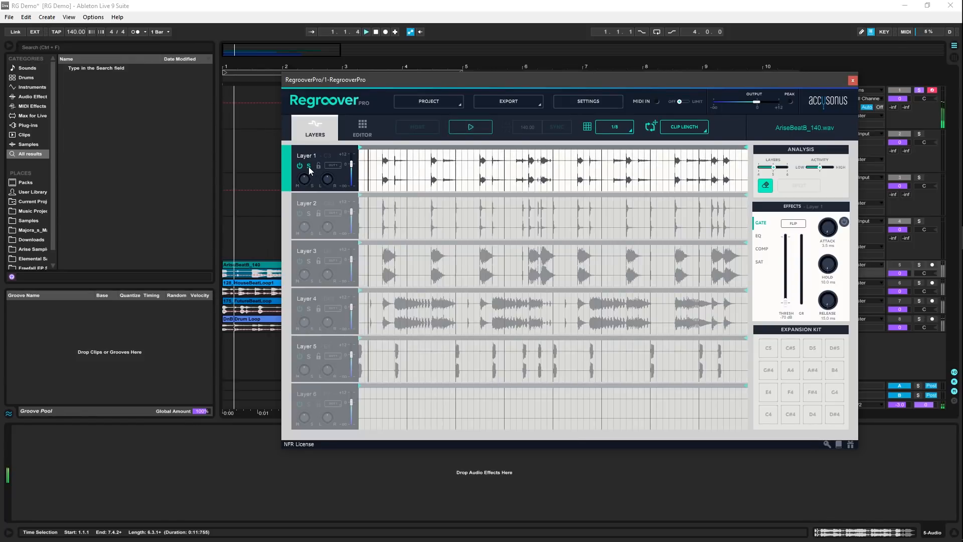
Take Layer 1 out of solo and annotate the full length of Layers 3 and 2.
click(308, 166)
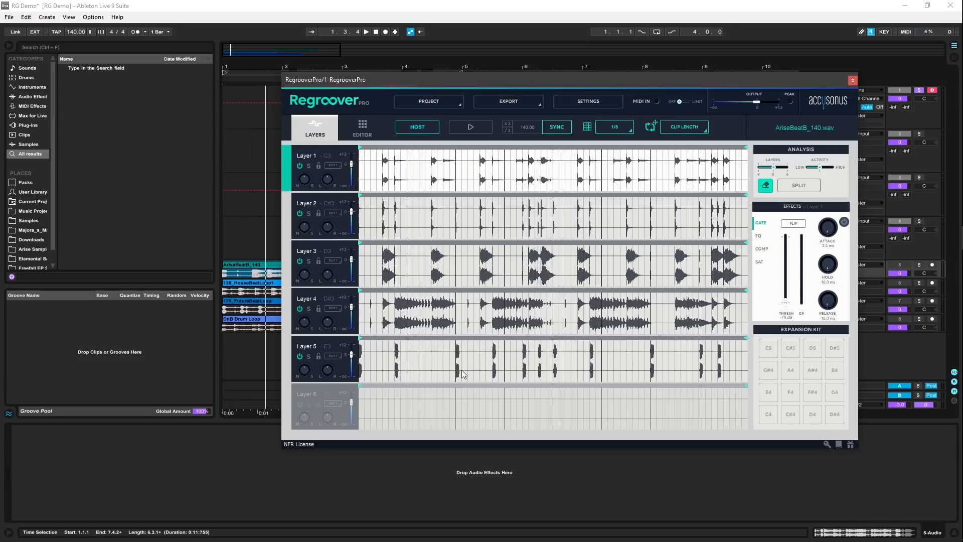
click(361, 261)
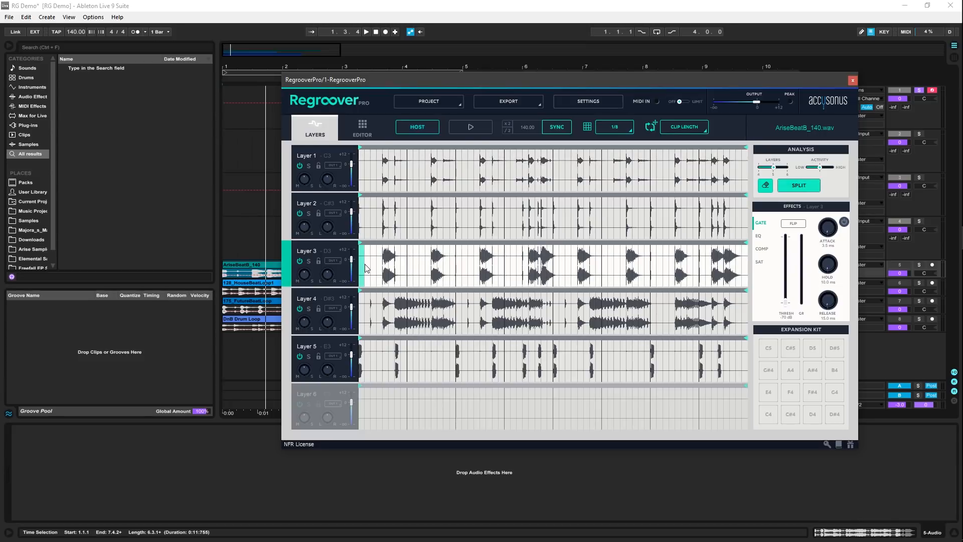
drag(370, 265, 768, 265)
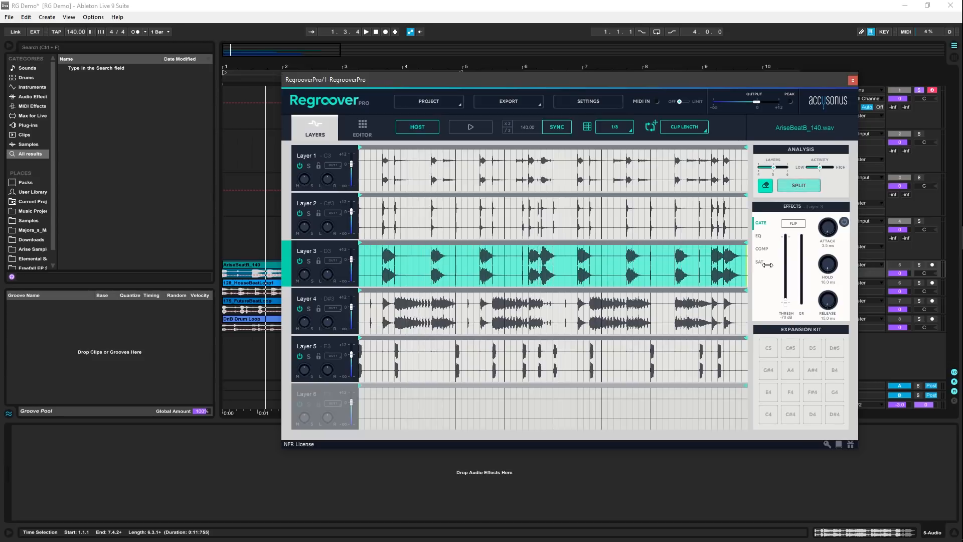
click(364, 220)
drag(363, 222, 747, 221)
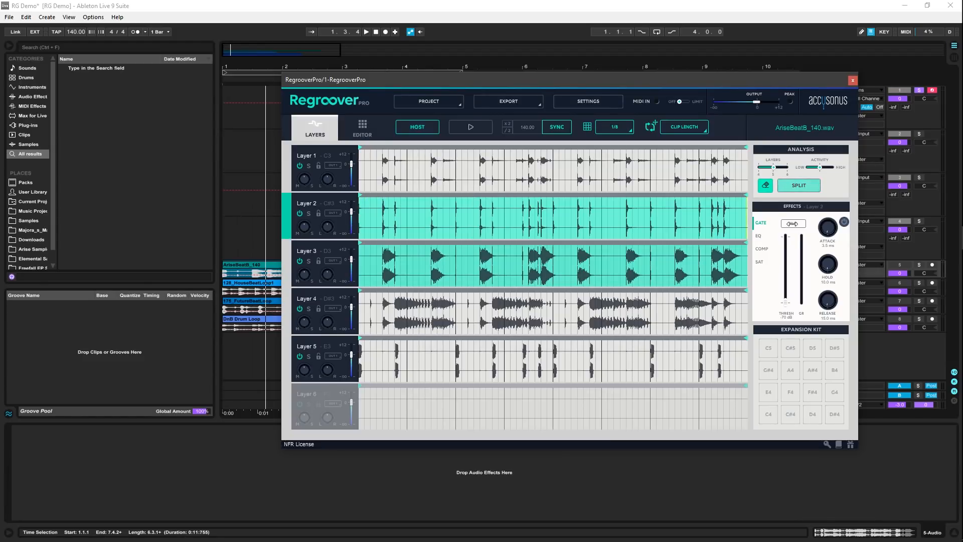
Annotate the individual grid cells in Layer 1 where its hits coincide with those of Layer 3, leaving its other hits unmarked.
click(386, 170)
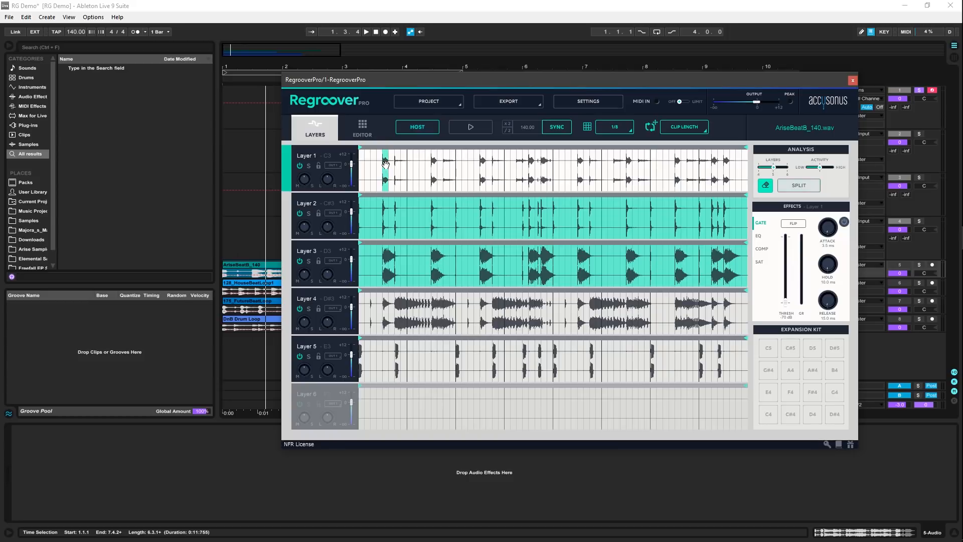
click(435, 170)
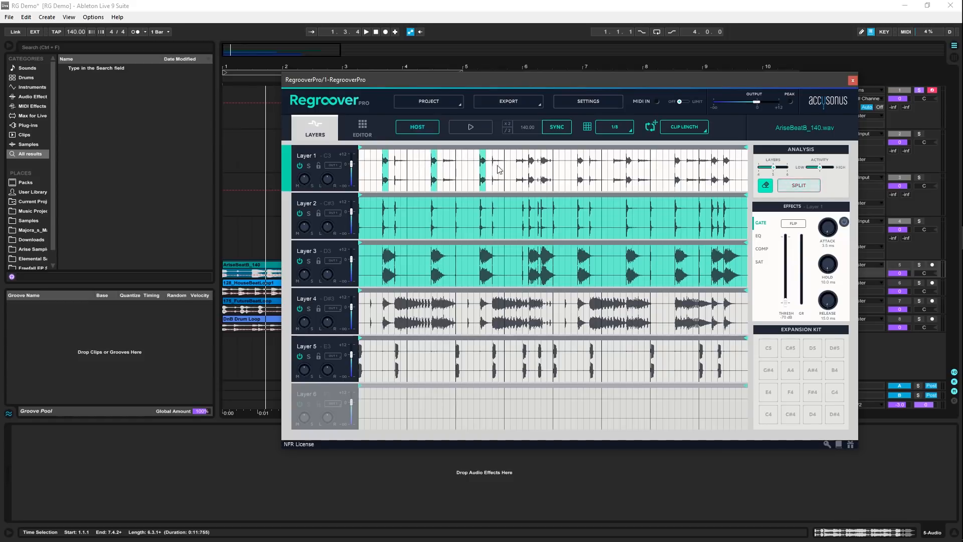
click(533, 166)
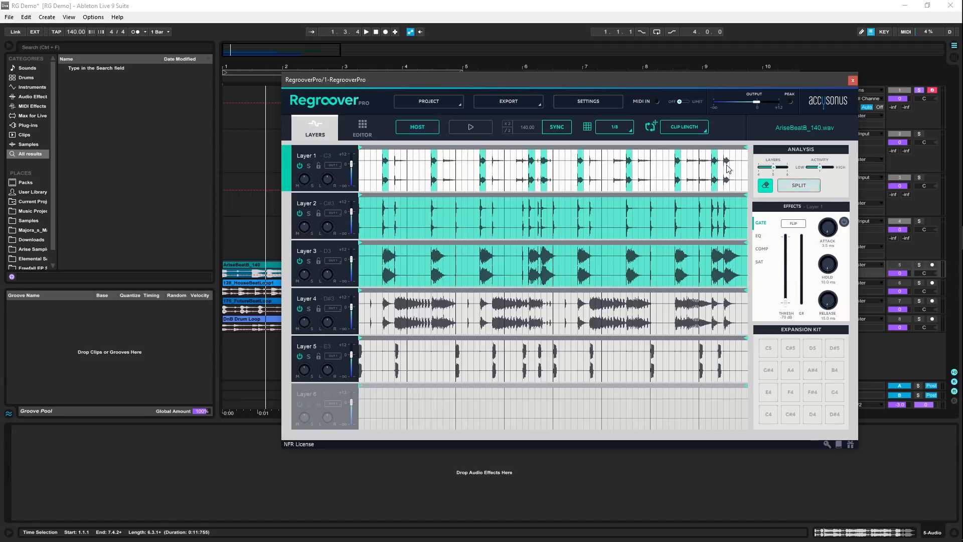
Lock Layers 1 through 4 and split the loop again using the annotations.
click(322, 314)
click(319, 262)
click(319, 212)
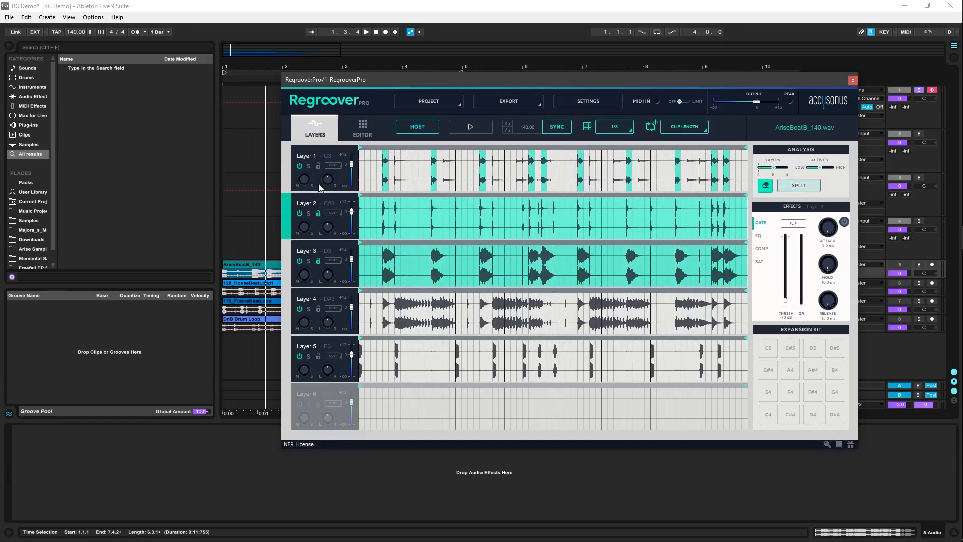
click(318, 166)
click(320, 307)
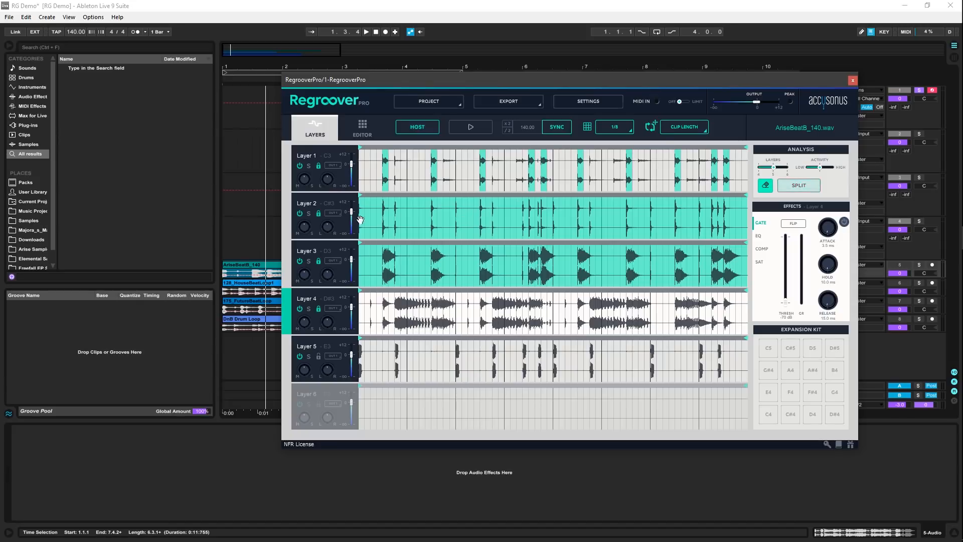
click(805, 186)
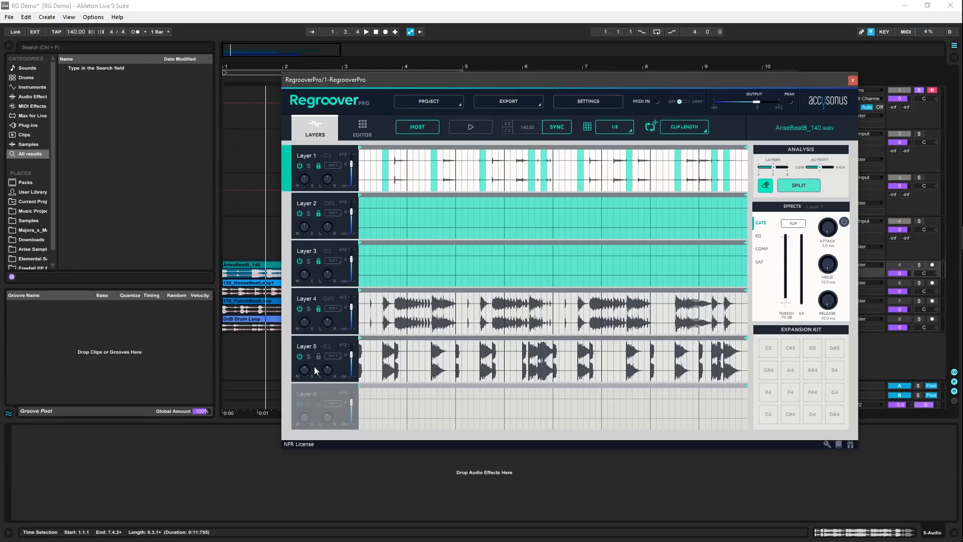
Audition Layers 5, 4 and 1 one at a time in solo to check the new separation.
click(309, 356)
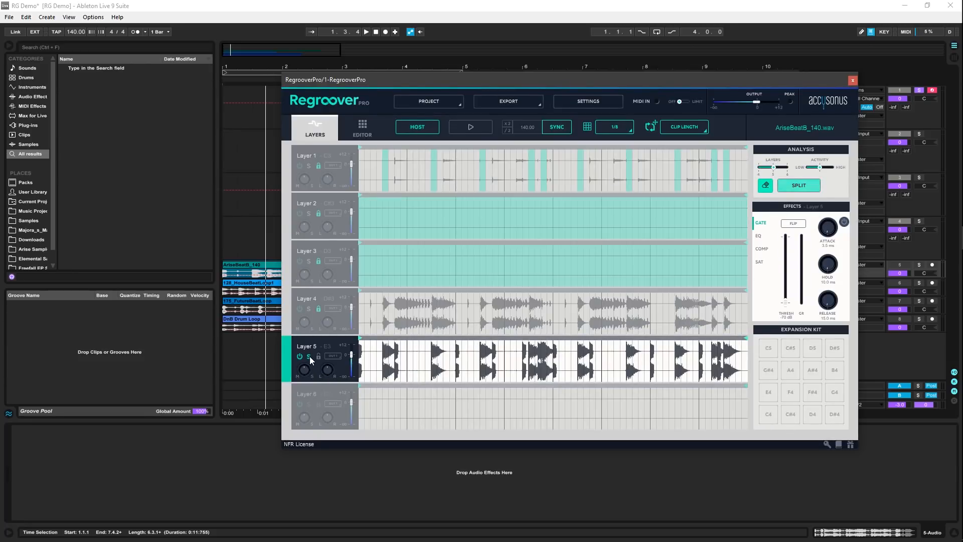
key(space)
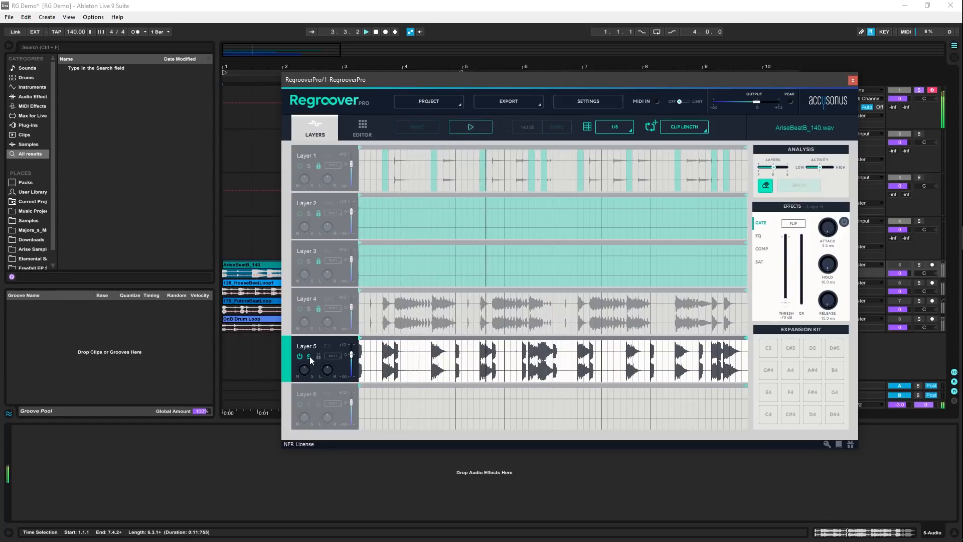
key(space)
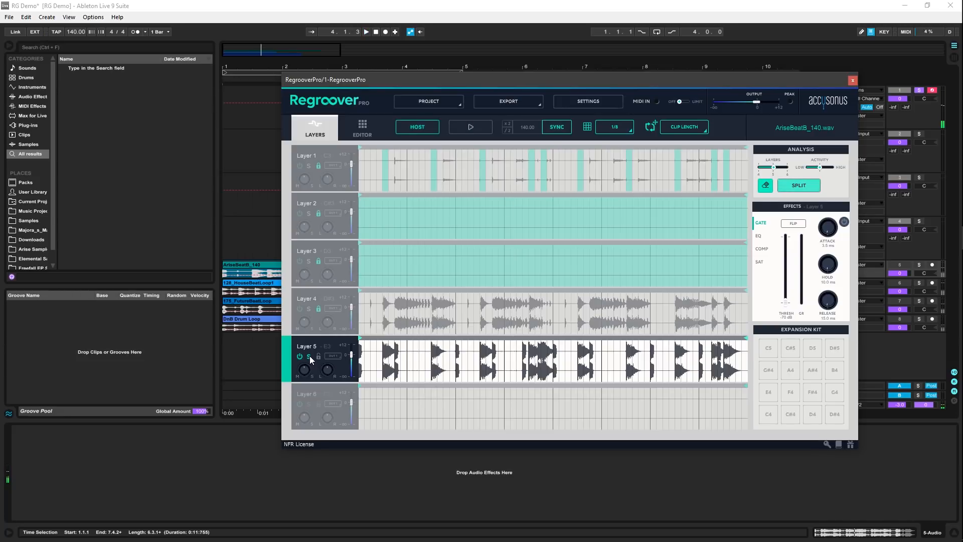
click(309, 357)
click(309, 309)
key(space)
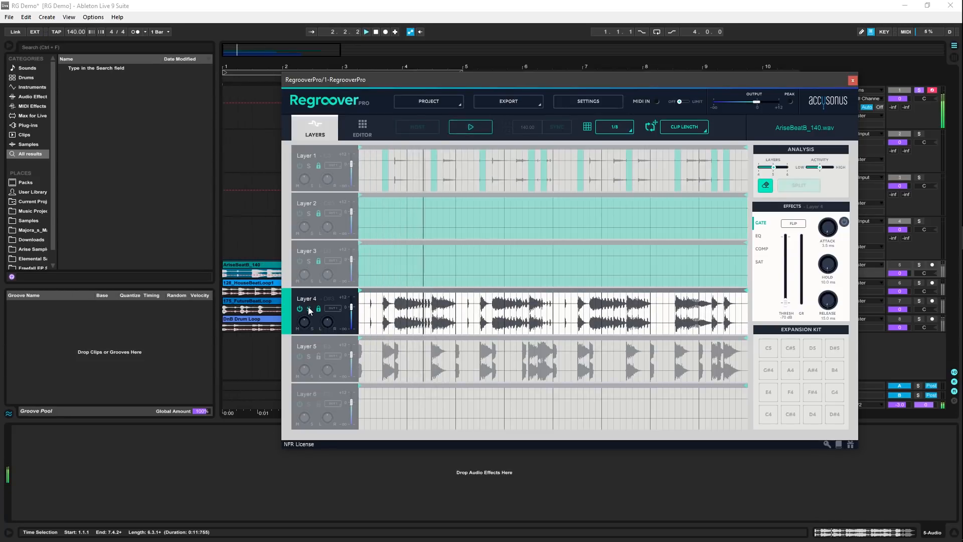
key(space)
click(309, 308)
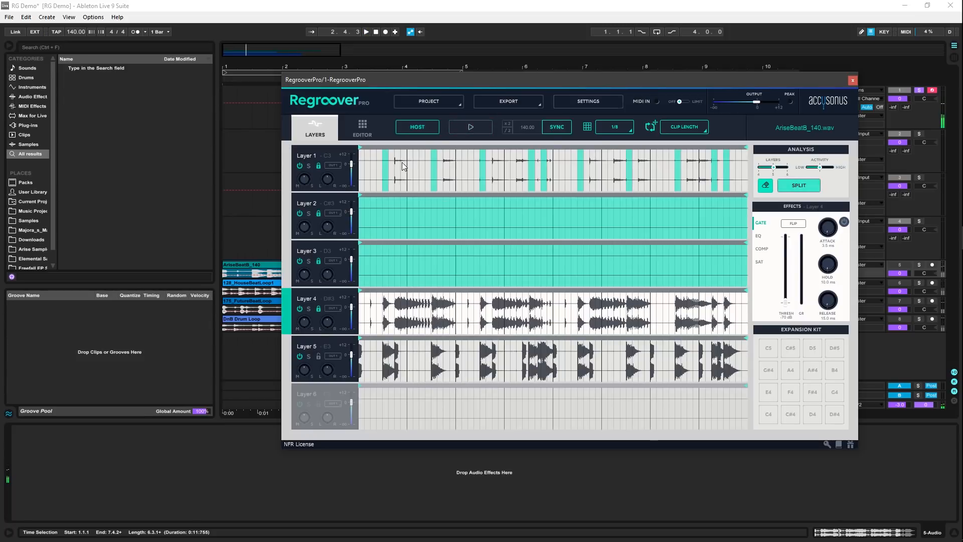
click(309, 166)
key(space)
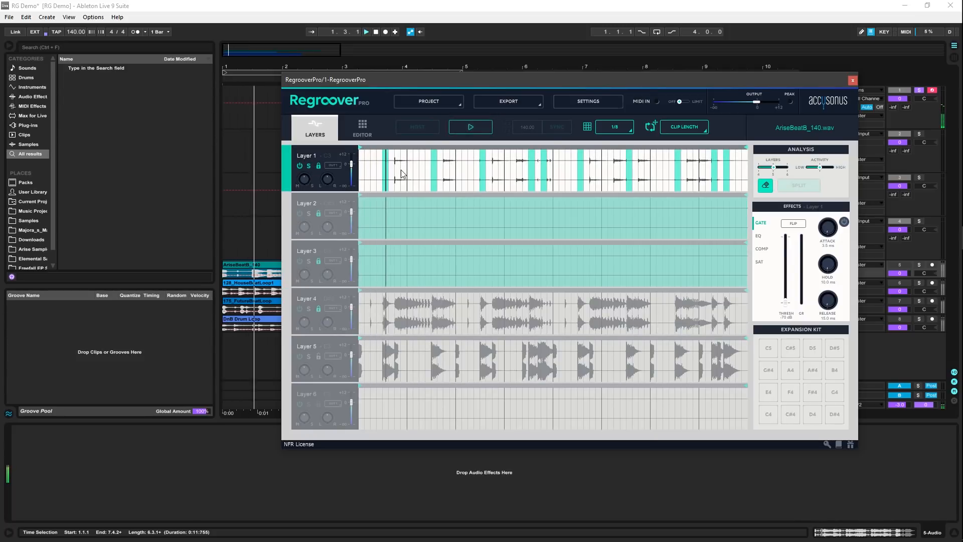
key(space)
click(309, 166)
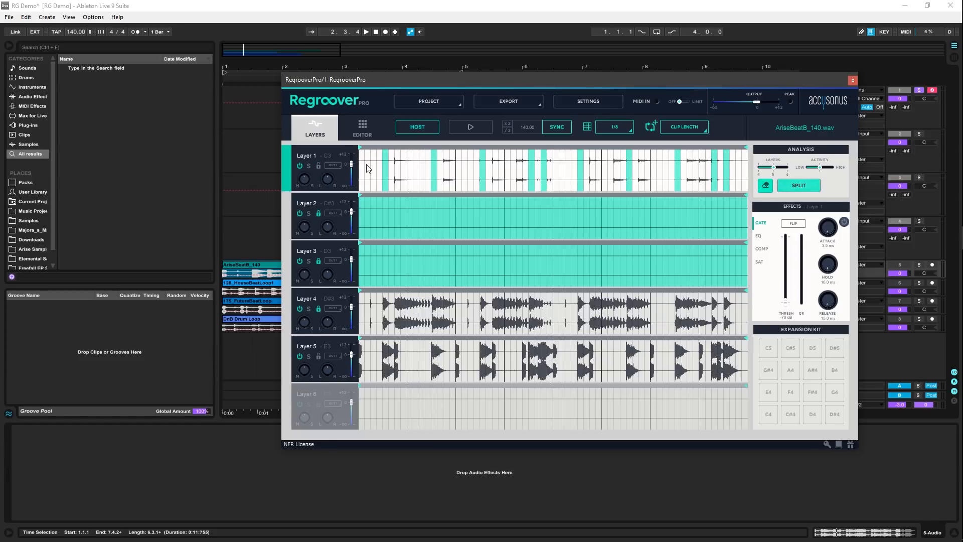
Annotate all of Layer 1, unlock Layers 1 and 4, lock Layer 5, and split the loop again.
click(814, 185)
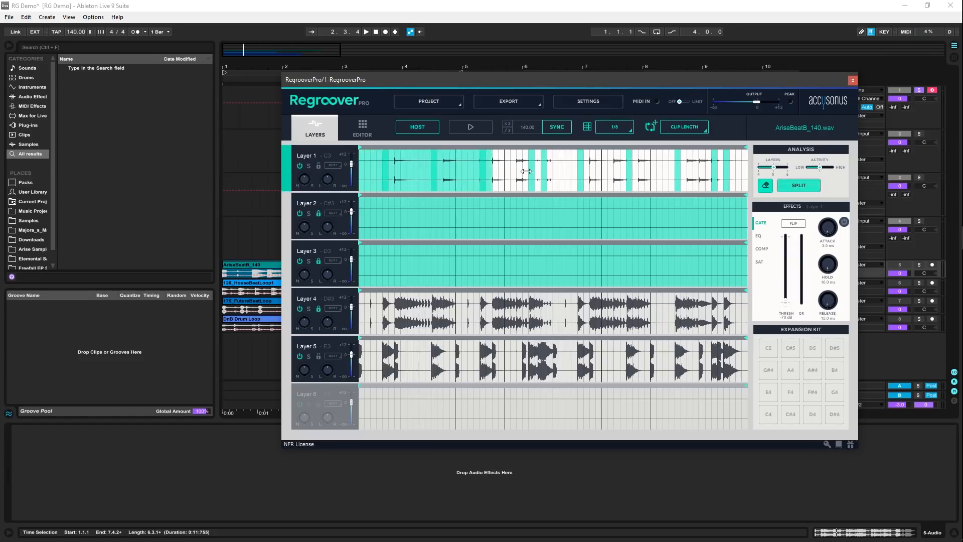
click(320, 346)
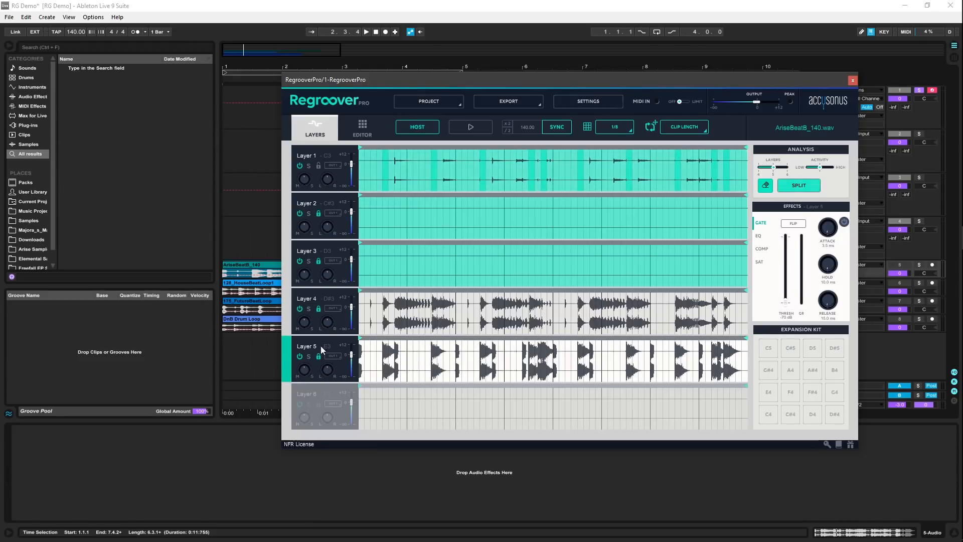
click(321, 314)
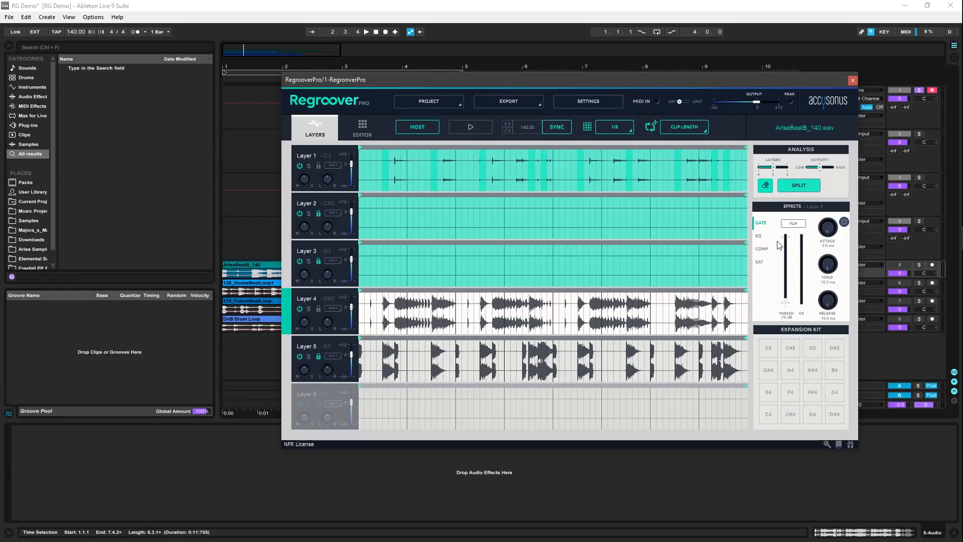
click(798, 186)
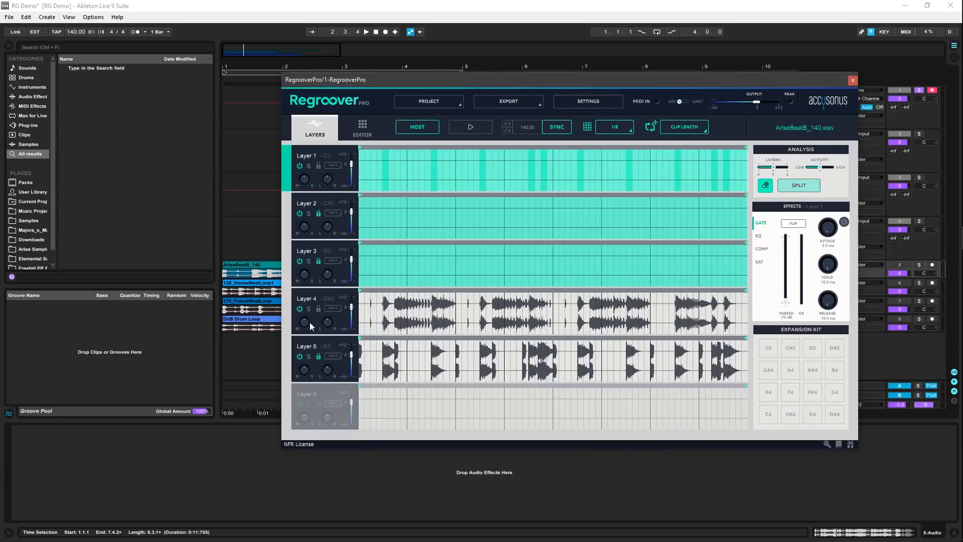
Play the re-split Layer 4 in solo, and take it out of solo again.
click(308, 309)
key(space)
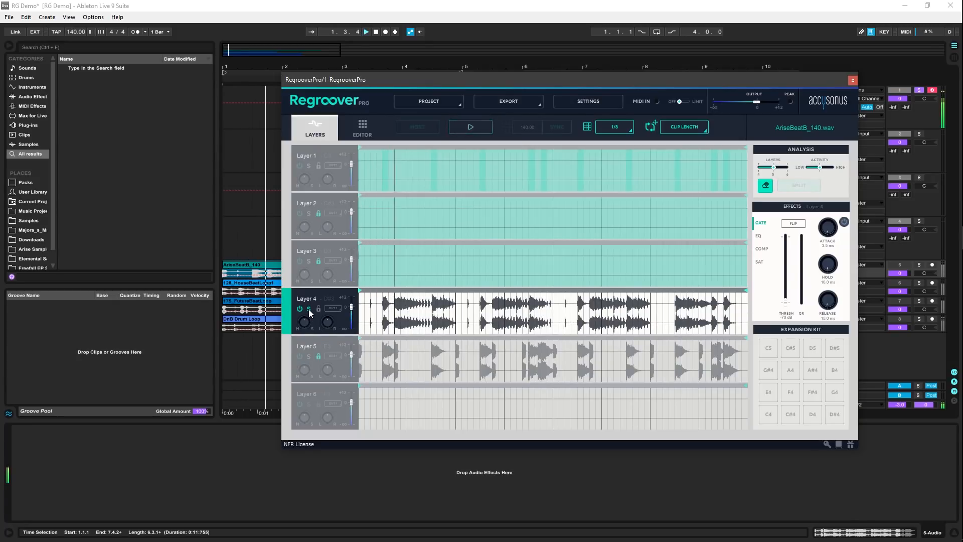
click(309, 309)
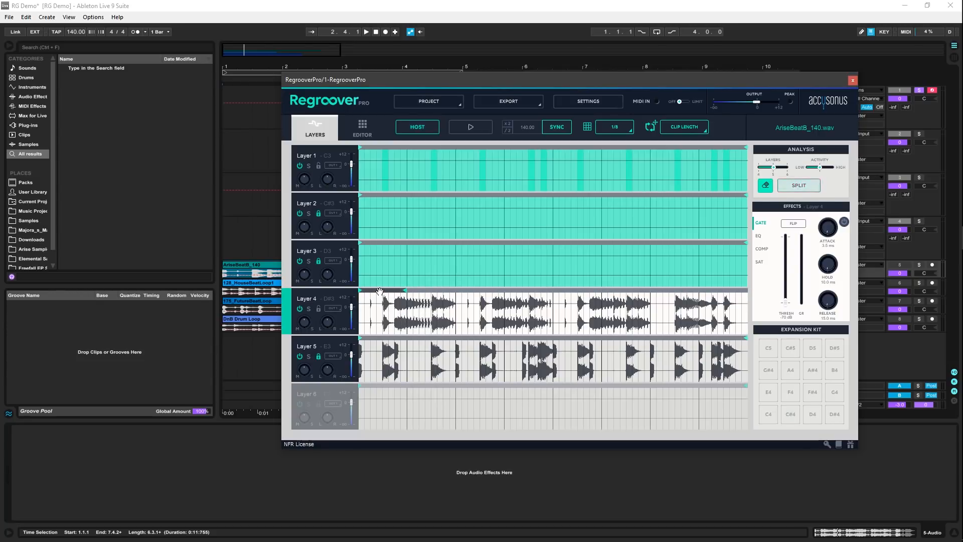
Loop only the second bar of Layer 4, shorten the loop to half a bar and shift it to that bar's second half during playback.
drag(381, 290, 424, 292)
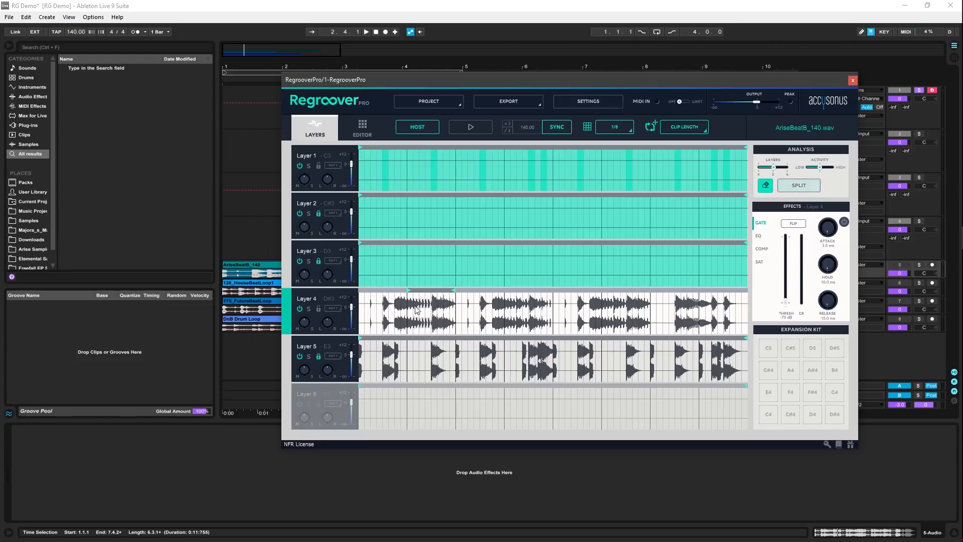
key(space)
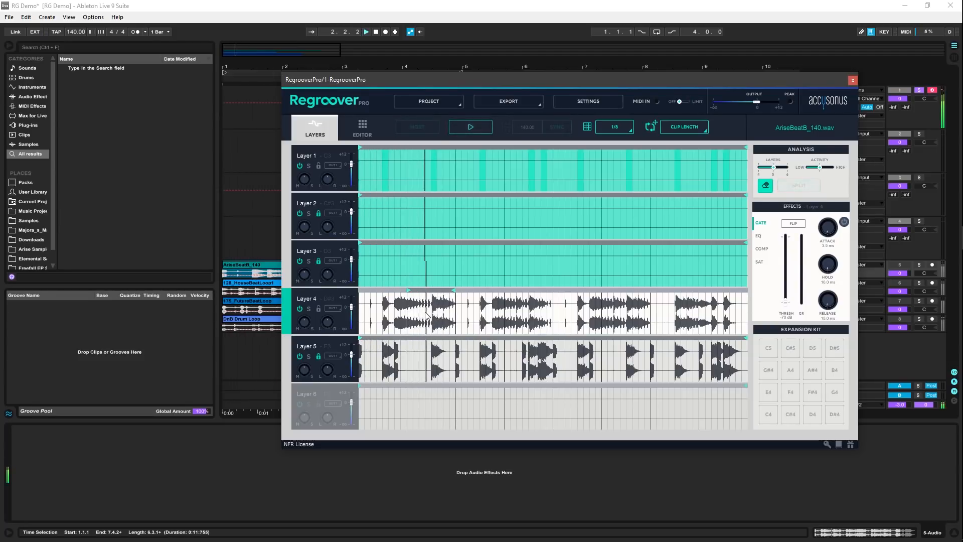
drag(454, 291, 437, 295)
key(space)
key(space)
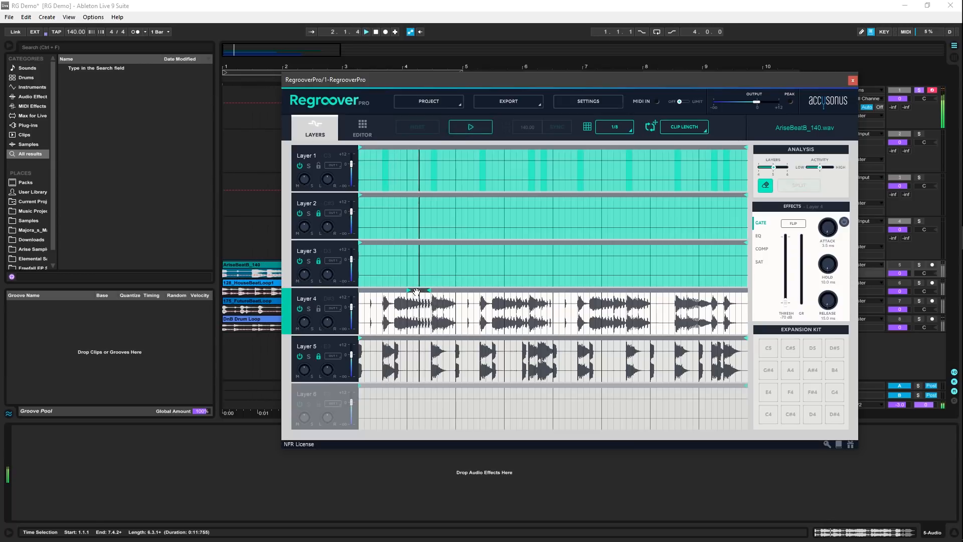
drag(419, 294, 439, 291)
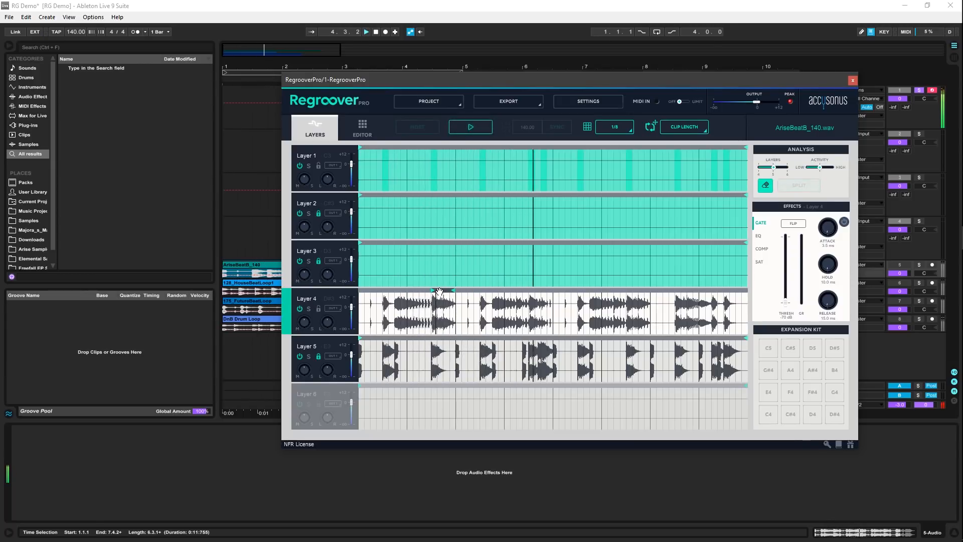
key(space)
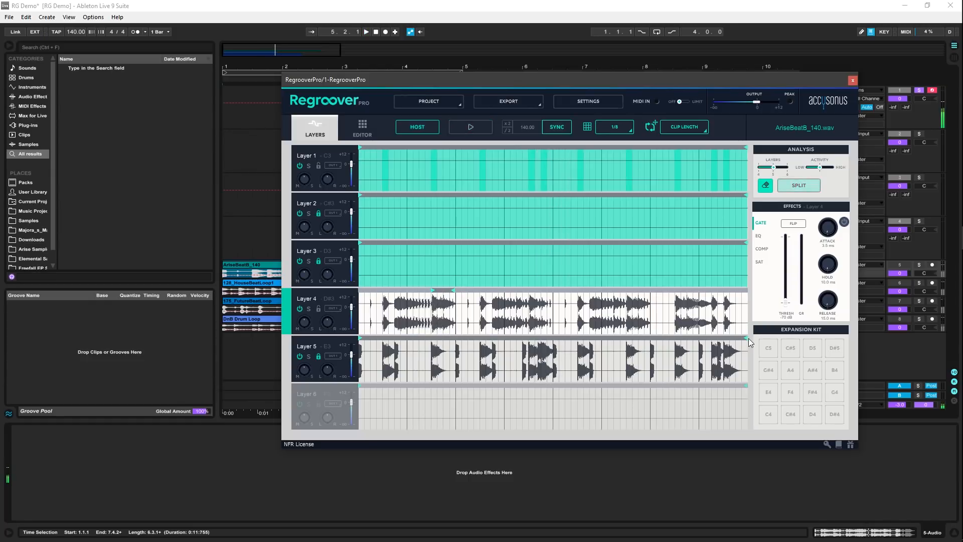
Loop only the first half bar of Layer 5 and the first bar of Layer 4, and play the result.
drag(747, 339, 400, 354)
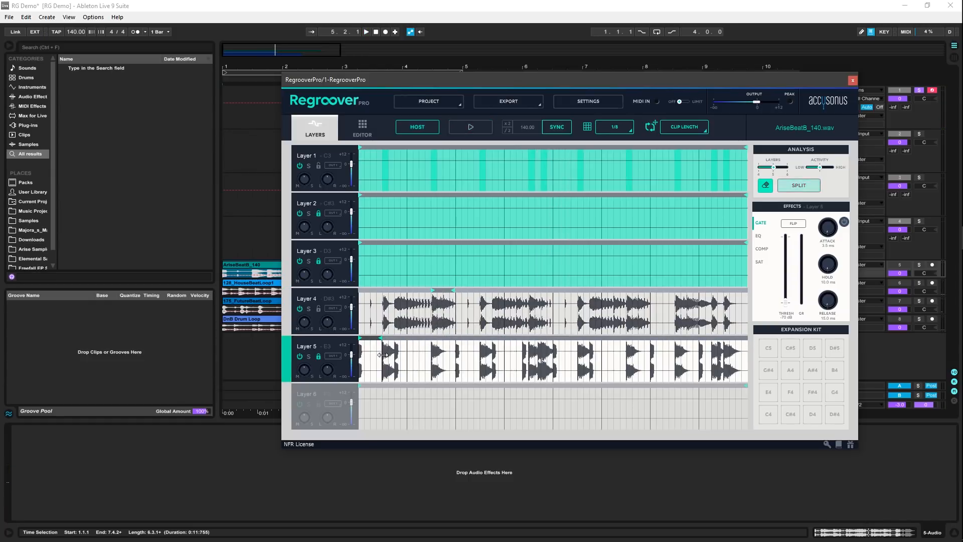
drag(433, 290, 361, 296)
key(space)
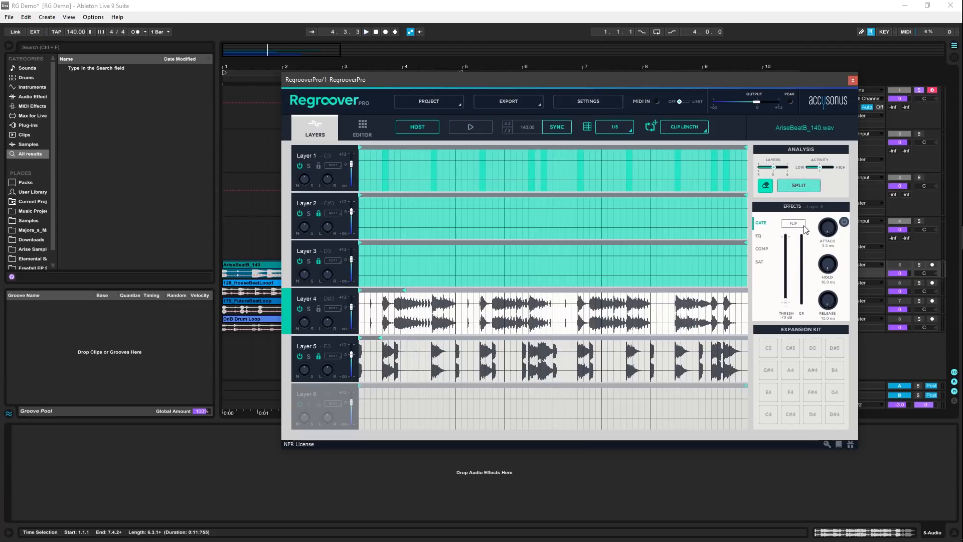
Turn on the gate for Layer 4 and try out its threshold during playback.
key(space)
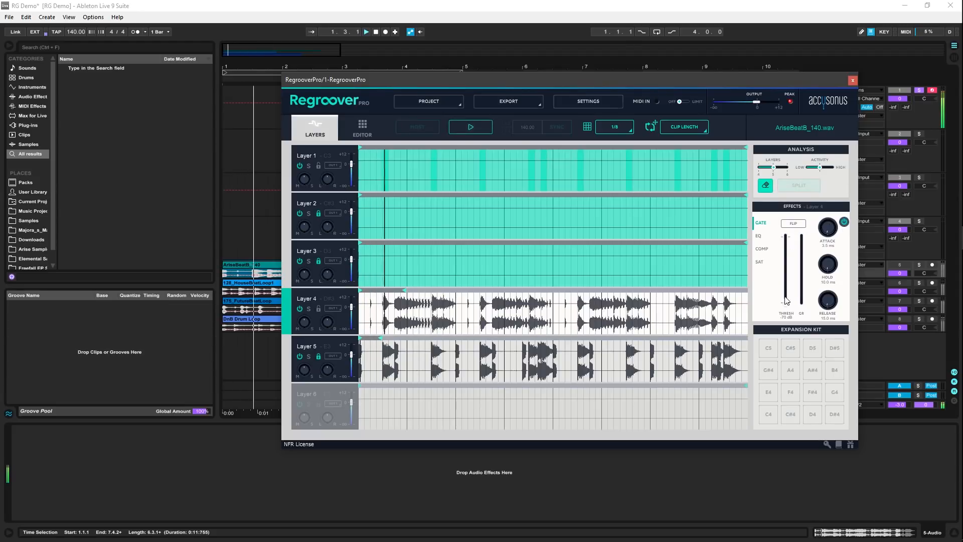
mouse_move(786, 303)
mouse_down()
mouse_move(795, 251)
mouse_move(792, 321)
mouse_up()
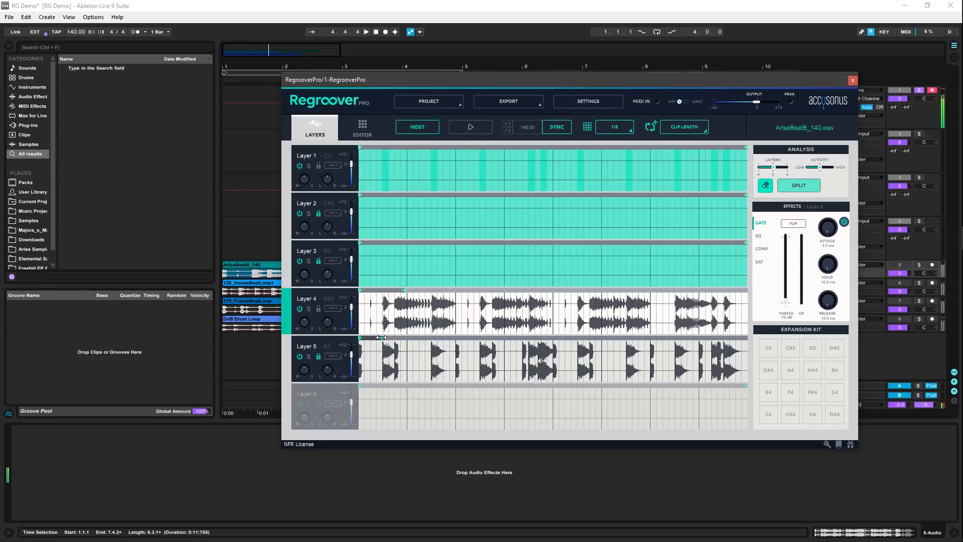
Extend the loops of Layers 5 and 4 back to the full clip length and start playback.
click(408, 339)
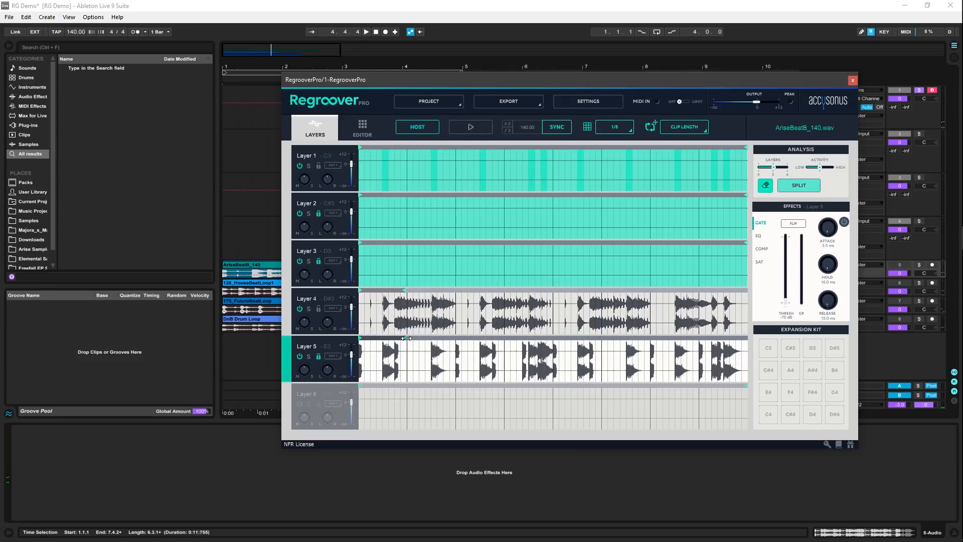
click(419, 297)
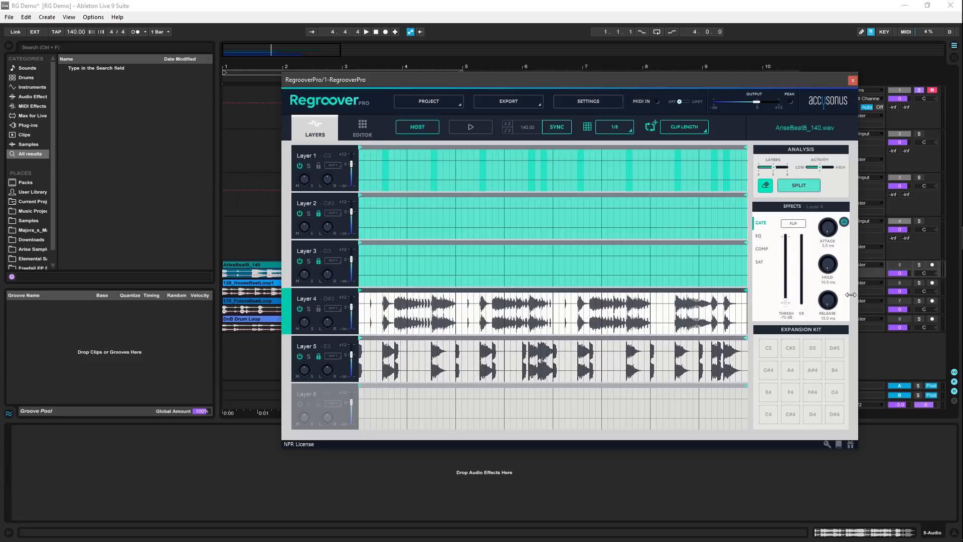
key(space)
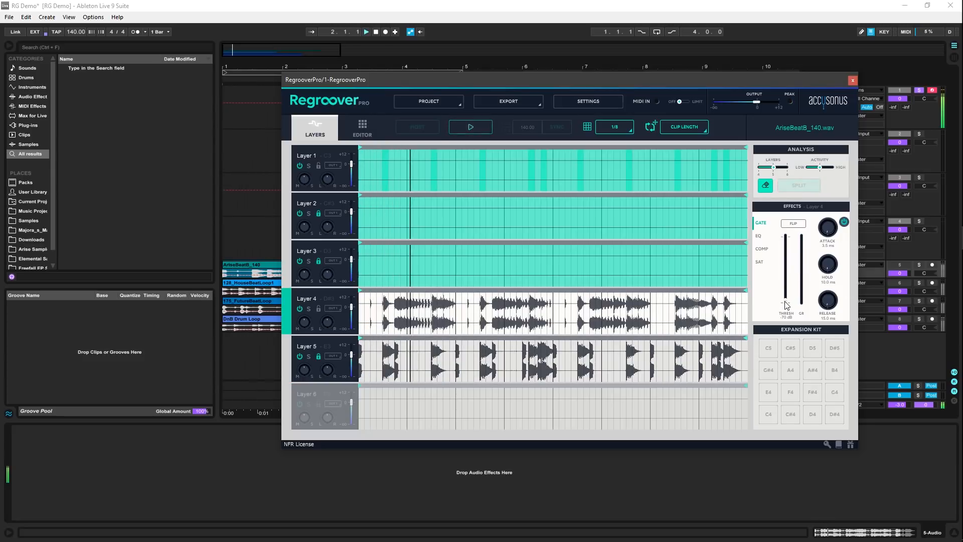
During playback, raise Layer 4's gate threshold to about -21 dB and use its EQ to cut the highs 12 dB and boost the mids 15 dB.
drag(785, 301, 797, 262)
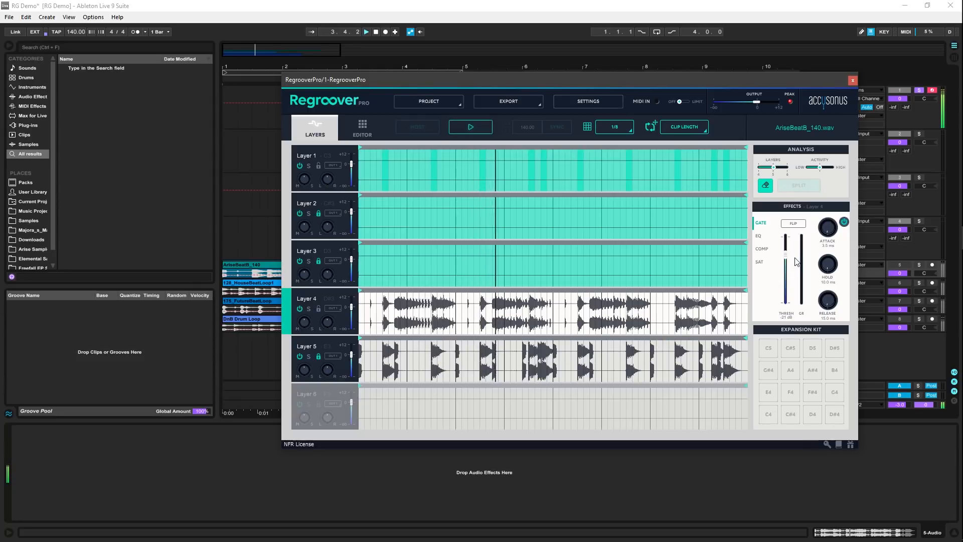
click(758, 236)
key(space)
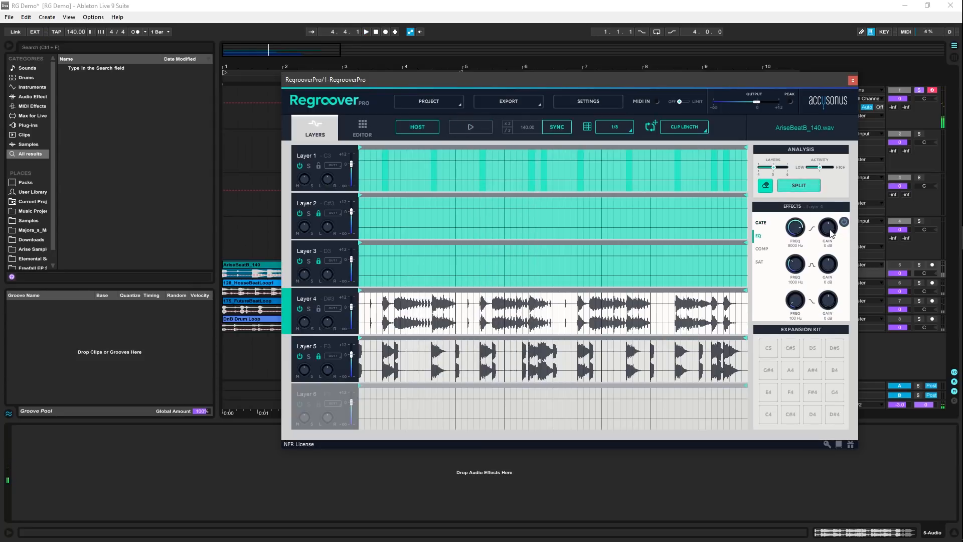
key(space)
drag(830, 231, 838, 188)
drag(797, 229, 831, 244)
drag(800, 273, 771, 251)
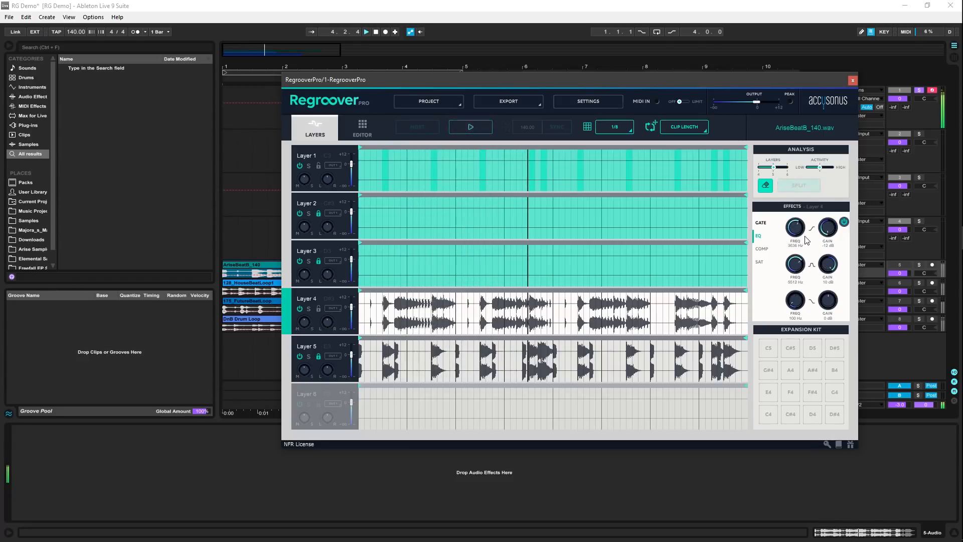
Stop playback and bypass both the EQ and the gate on Layer 4.
click(770, 250)
click(760, 235)
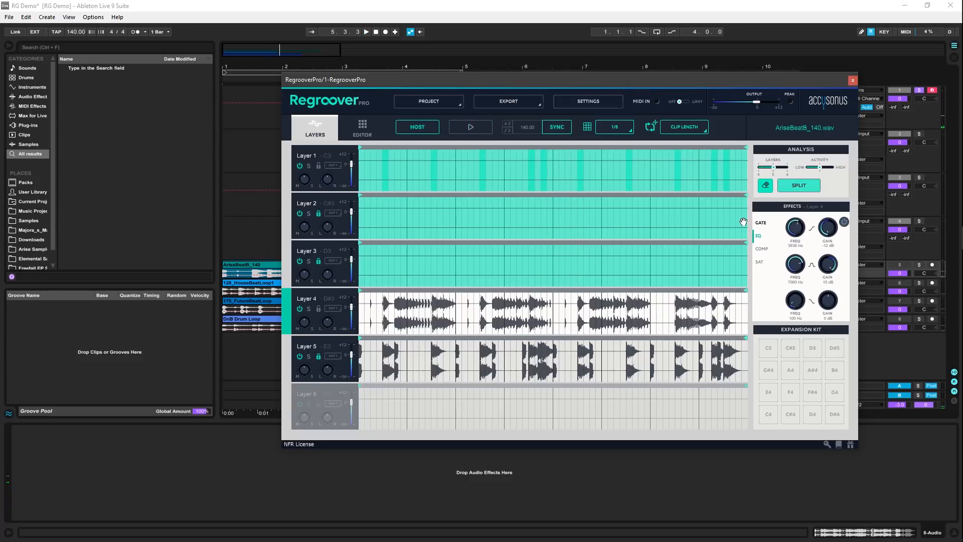
click(761, 222)
Try heavy compression on Layer 4 during playback by lowering the compressor threshold to about -47 dB, and stop playback.
click(760, 249)
key(space)
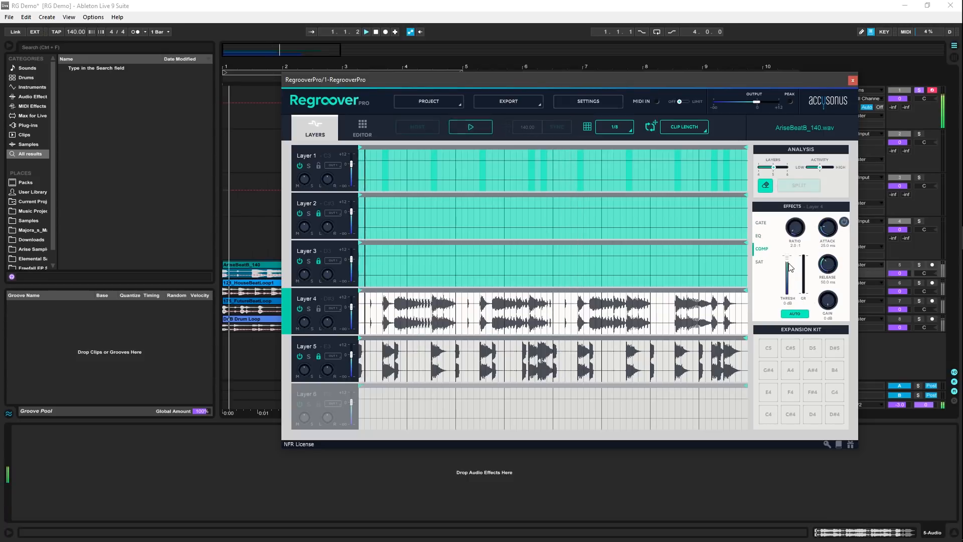
drag(786, 293, 787, 290)
key(space)
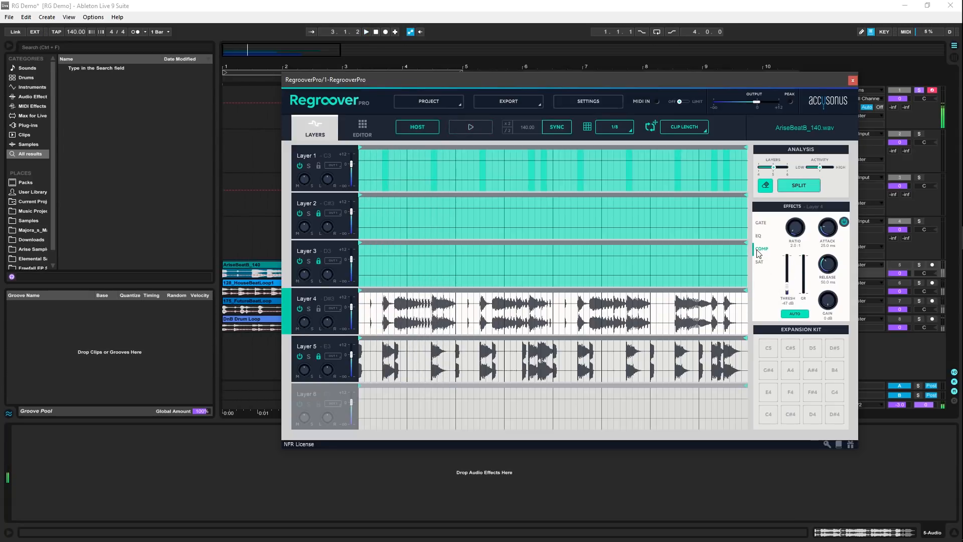
Try saturation on Layer 4 with 22 dB drive and 100% transients, sweeping the post filter down and back to 20000 Hz during playback.
click(759, 262)
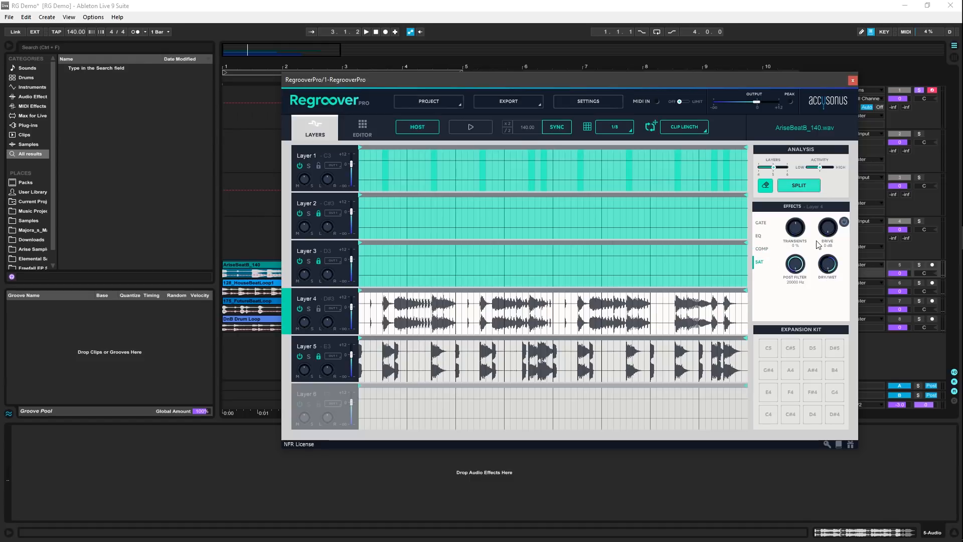
key(space)
key(space)
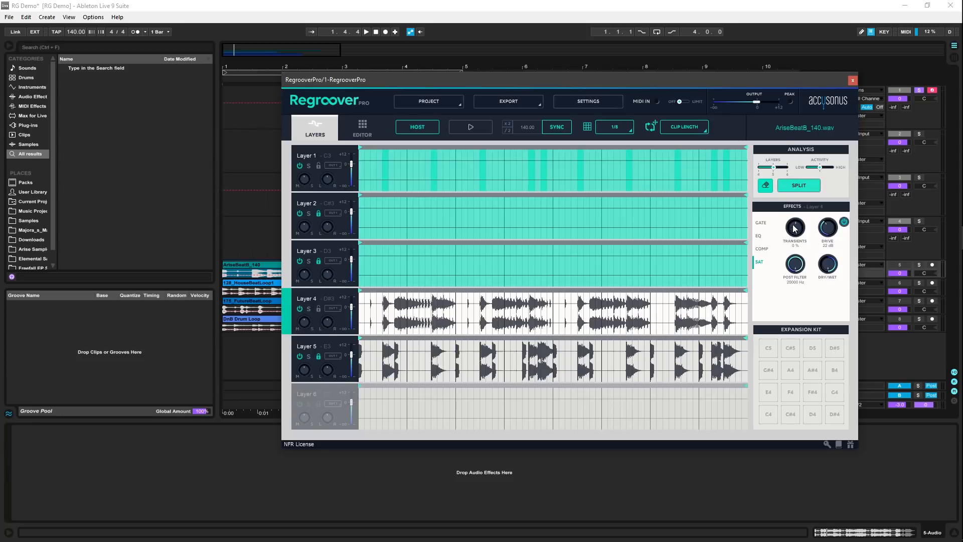
drag(794, 228, 804, 232)
key(space)
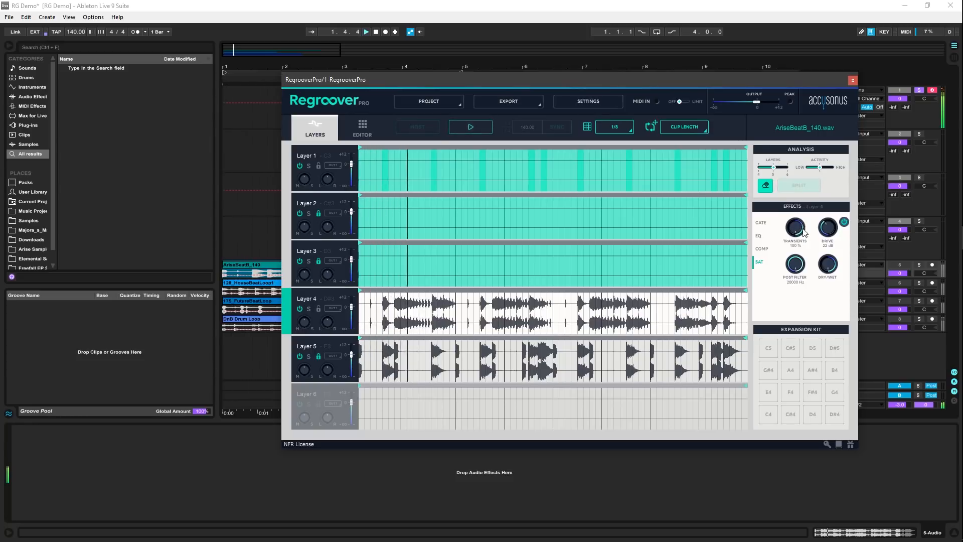
drag(795, 263, 818, 315)
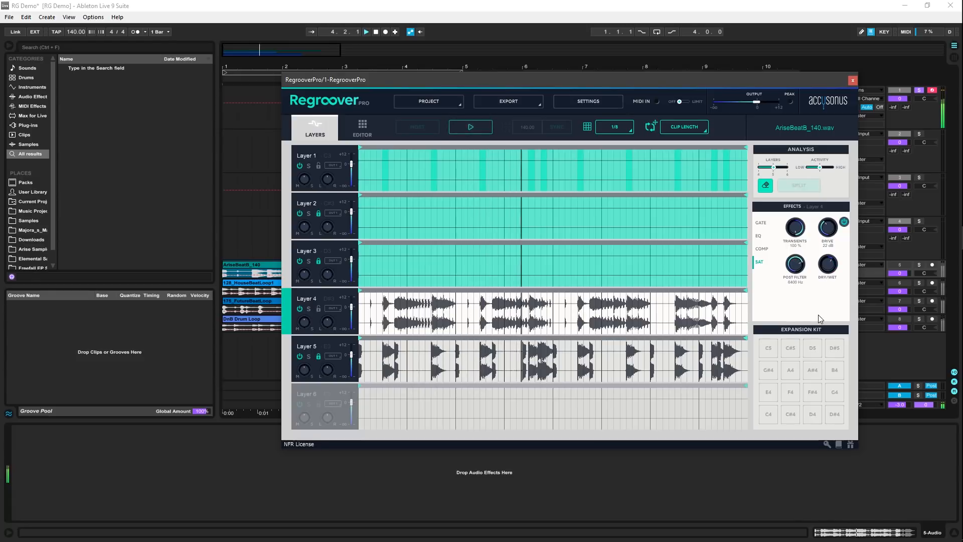
drag(797, 264, 798, 237)
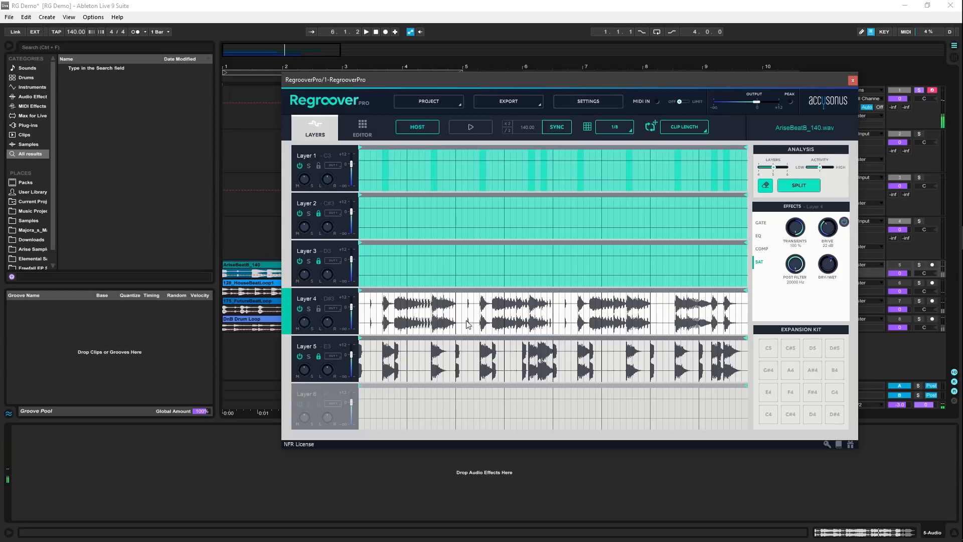
Compress Layer 5 with a 5.0:1 ratio and a threshold of about -36 dB during playback.
click(308, 350)
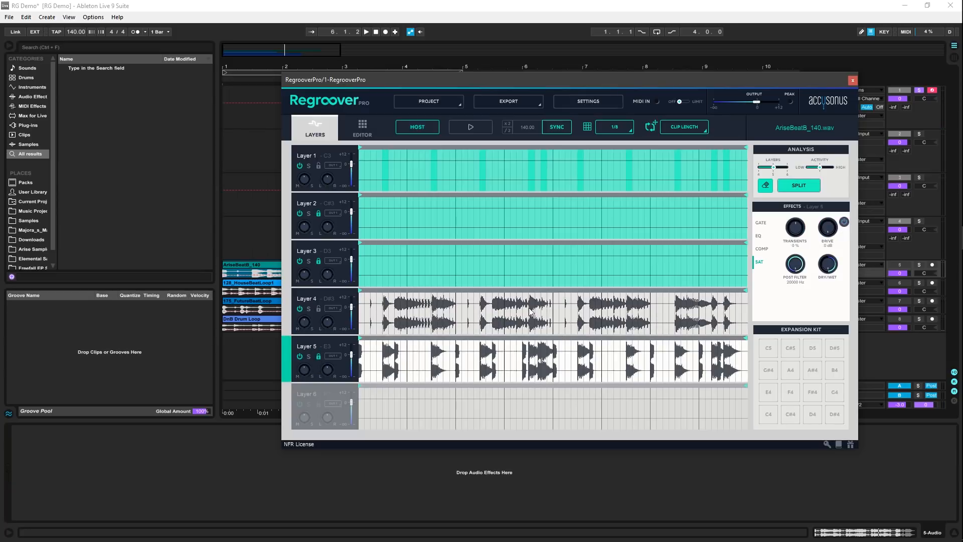
click(761, 248)
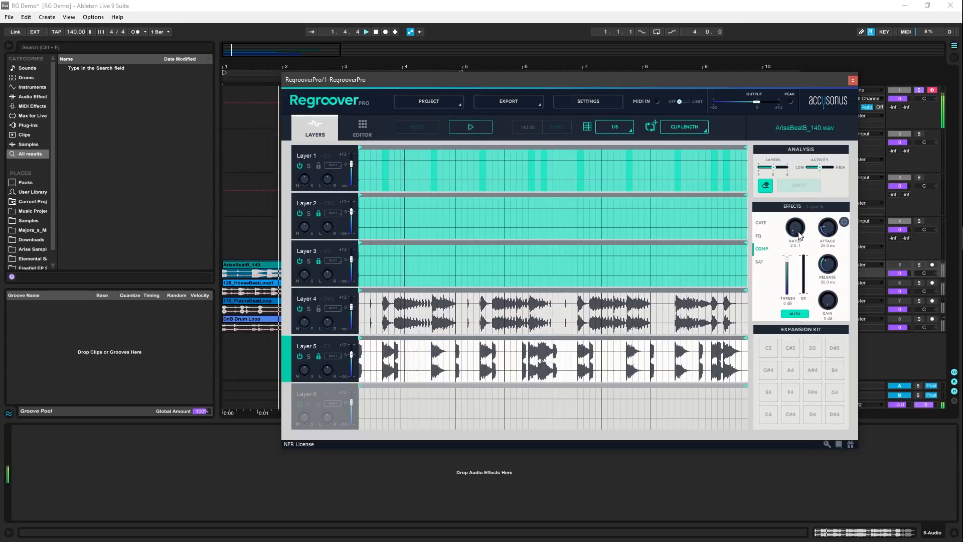
drag(798, 232, 799, 217)
drag(786, 259, 785, 279)
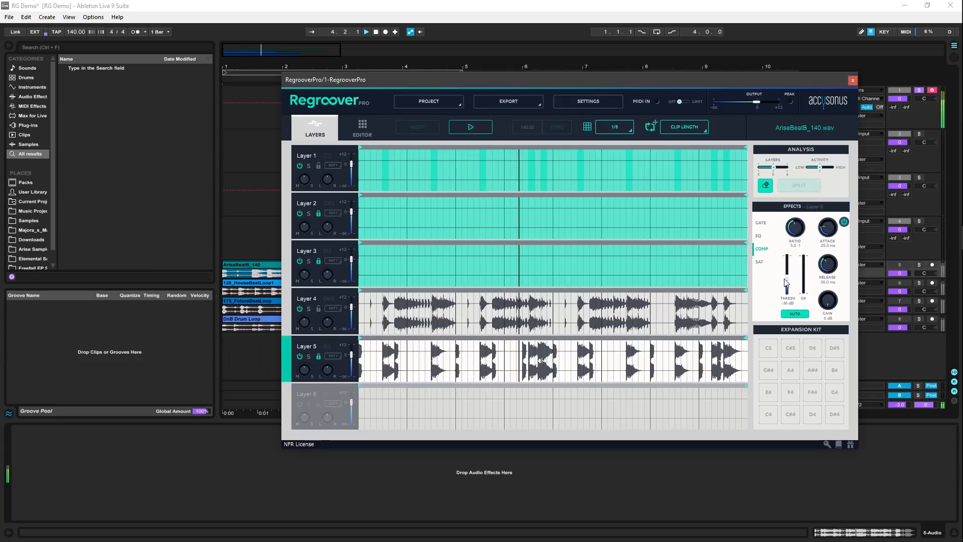
Saturate Layer 5 with about 30 dB of drive and boost its transients while it plays.
click(760, 261)
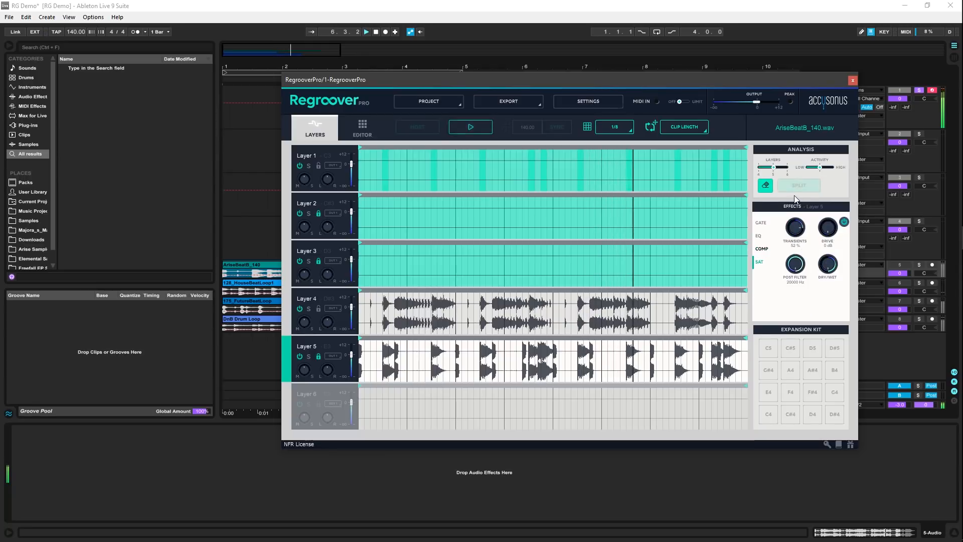
drag(829, 227, 832, 198)
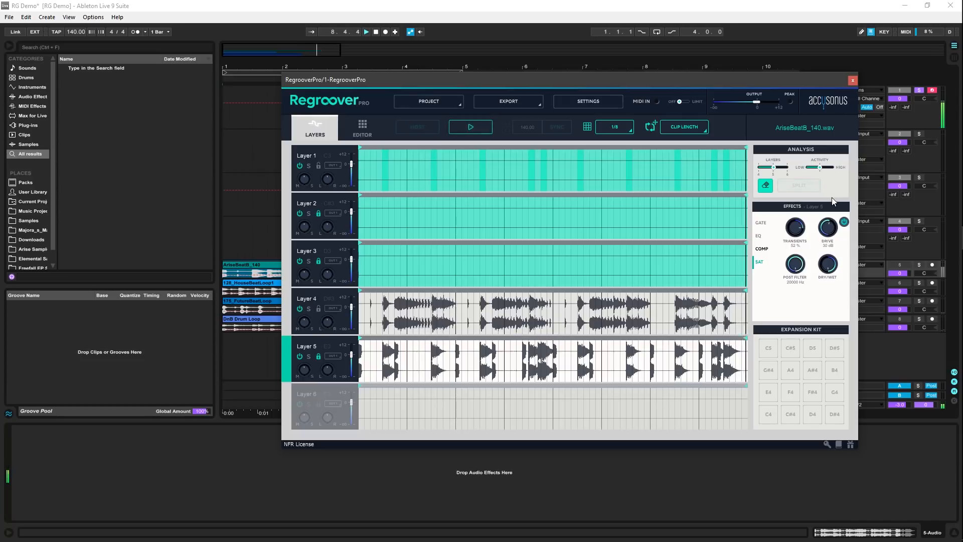
drag(797, 227, 789, 271)
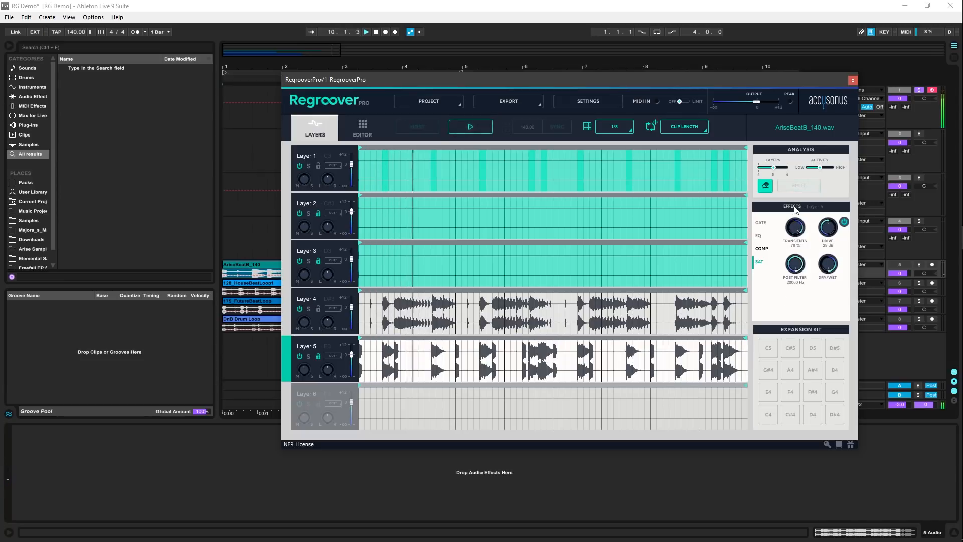
Set Layer 5's gate threshold to about -11 dB and its compressor release to 5.2 ms, and stop playback.
click(761, 222)
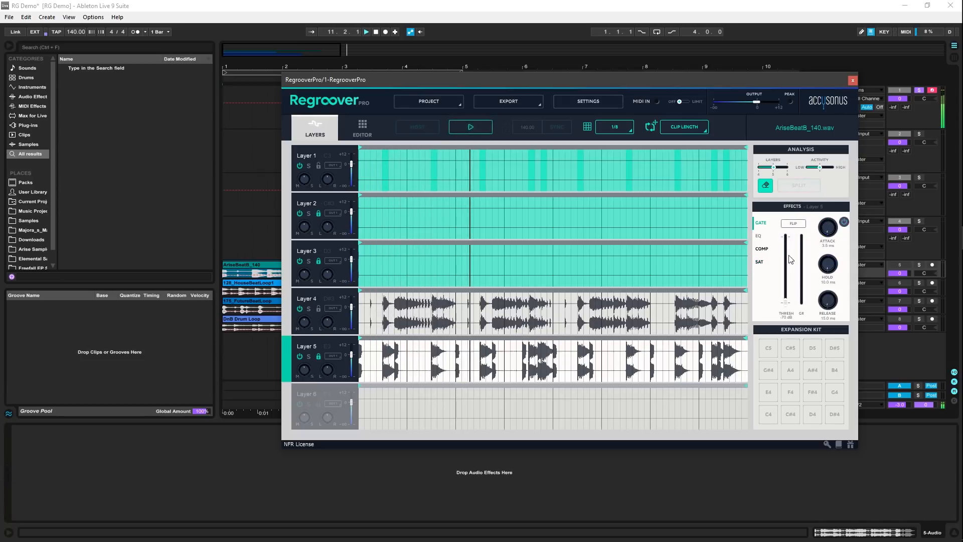
drag(786, 304, 793, 252)
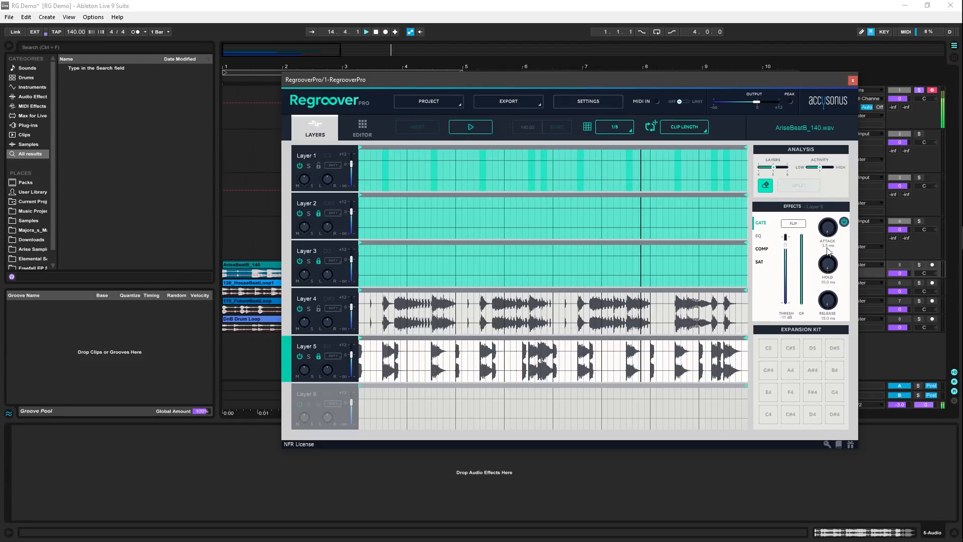
click(762, 248)
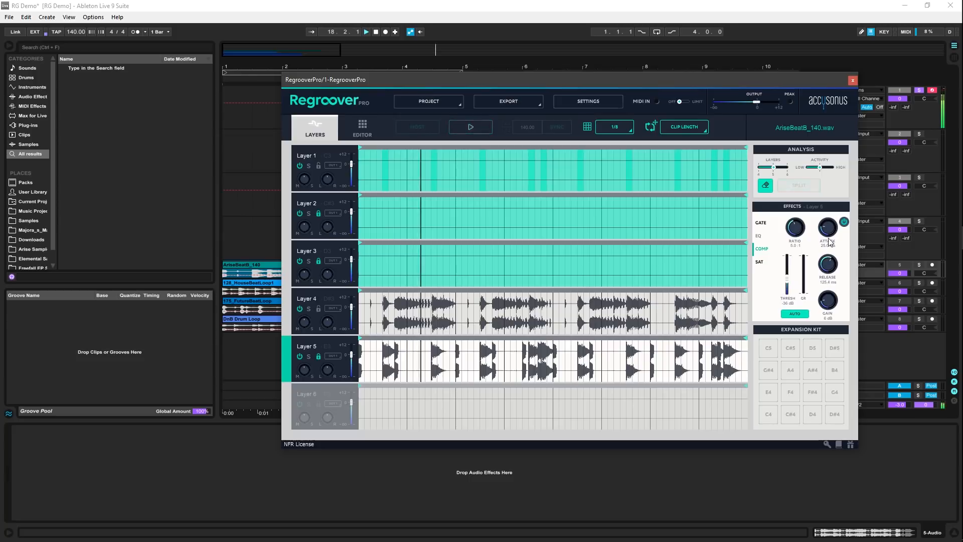
drag(827, 273, 828, 315)
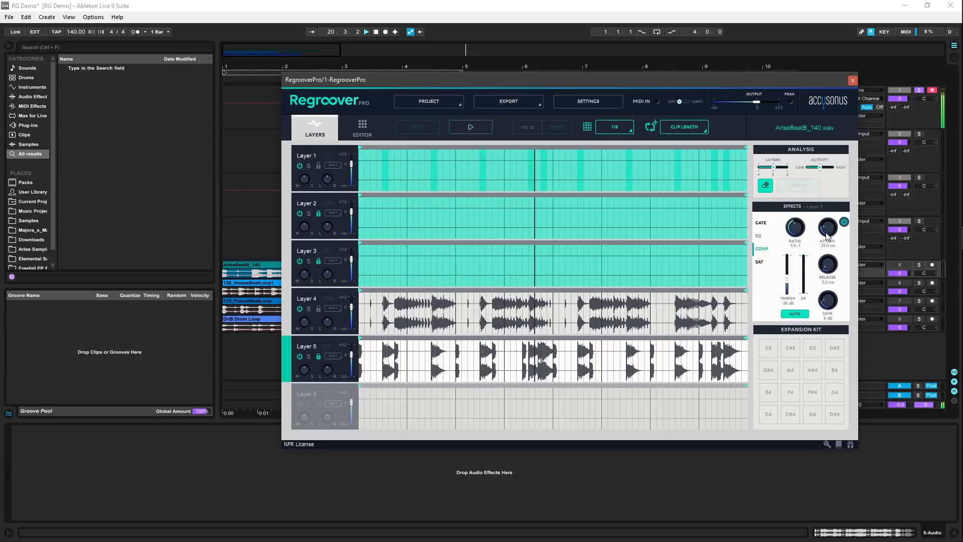
key(space)
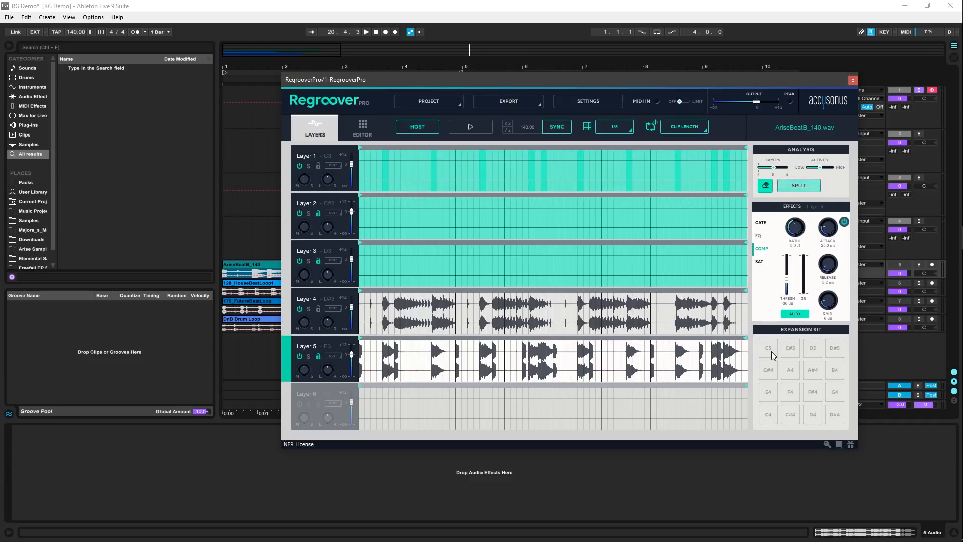
Leave annotation mode and assign Layer 5's first hit to expansion kit pad C5 and its second-bar hit to pad C#5.
click(766, 185)
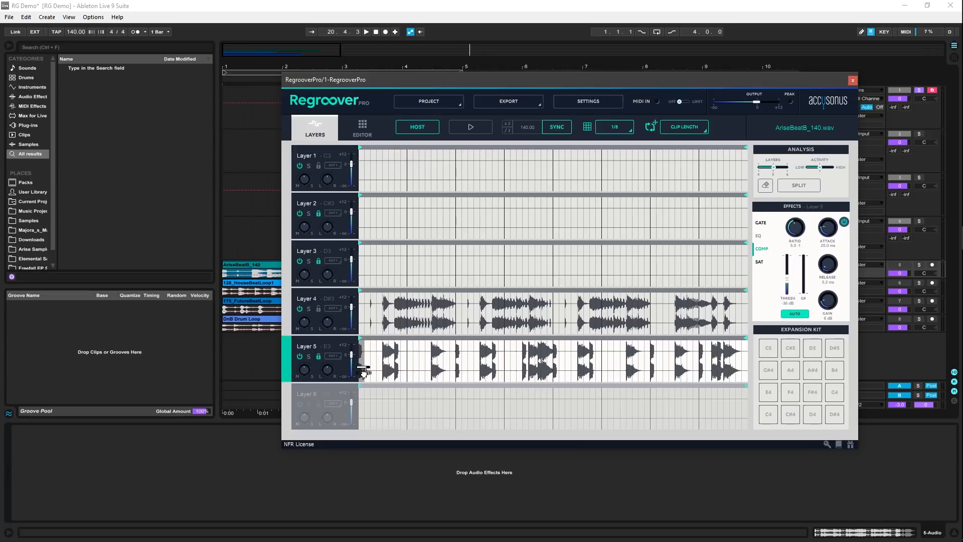
drag(363, 371, 405, 373)
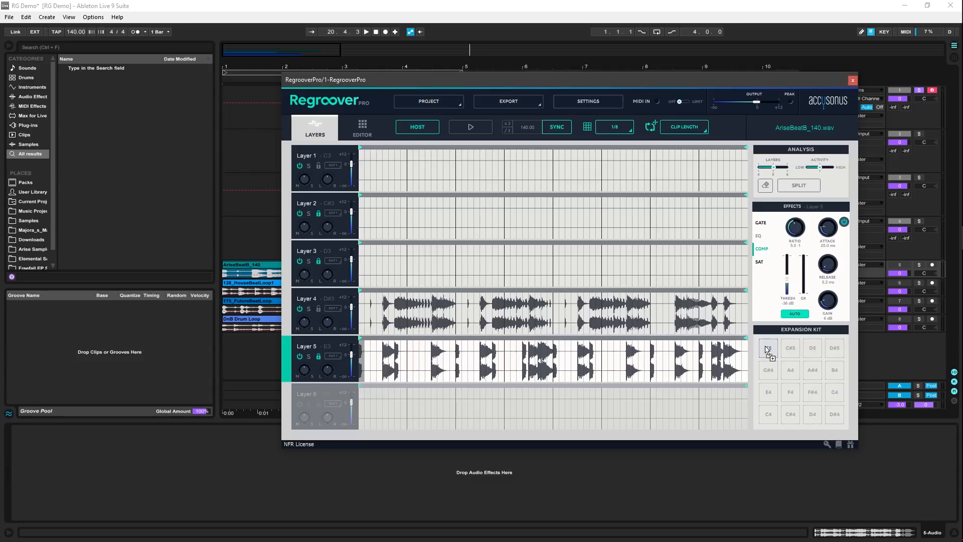
drag(768, 350, 770, 352)
drag(433, 360, 446, 365)
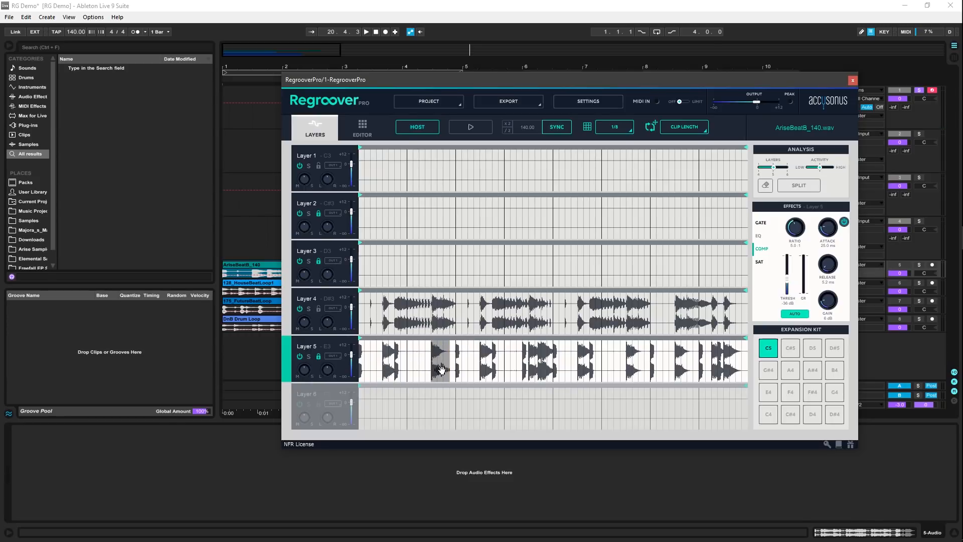
drag(790, 351, 790, 351)
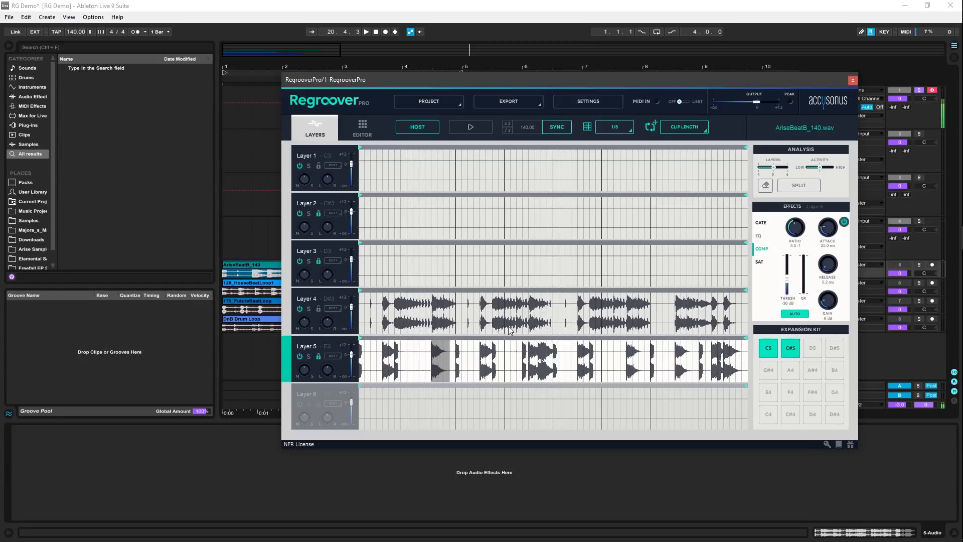
Solo Layer 4, select its short hit near the start of the first bar and assign it to pad D5.
click(309, 309)
key(space)
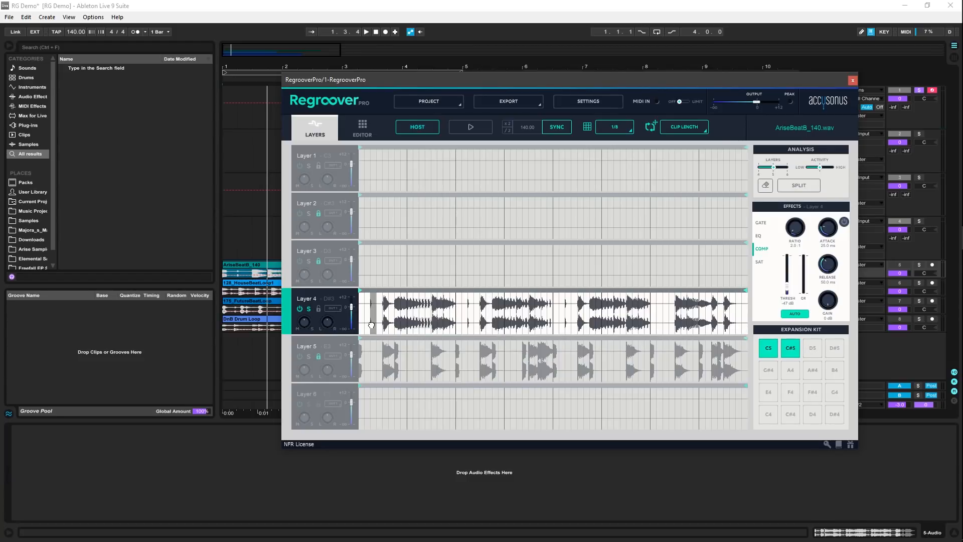
click(813, 351)
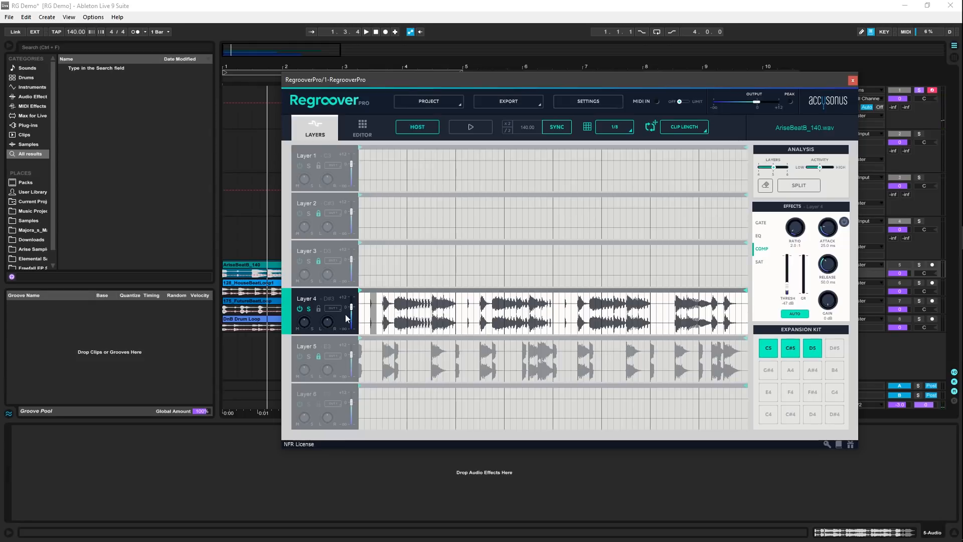
Play Layer 4 briefly and assign its larger hit in the middle of the first bar to pad D#5.
key(space)
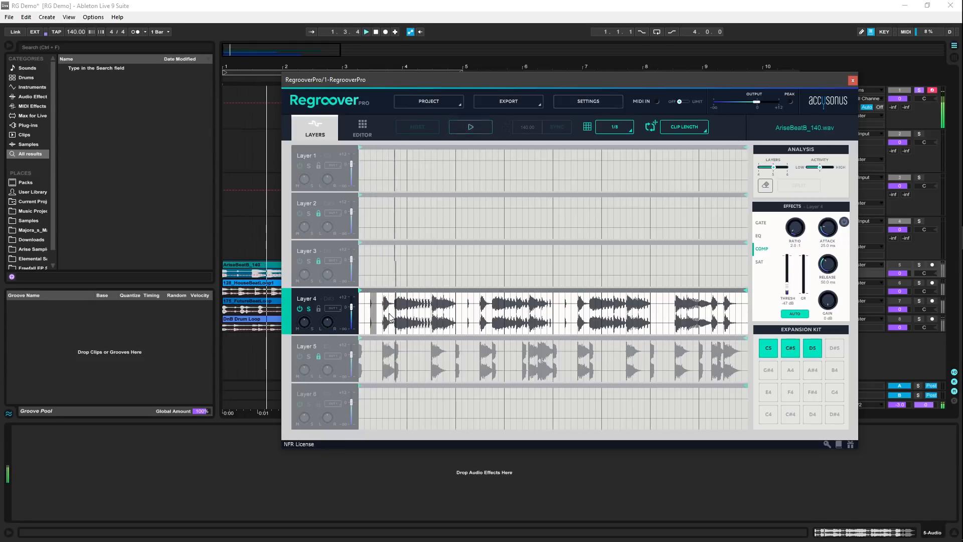
key(space)
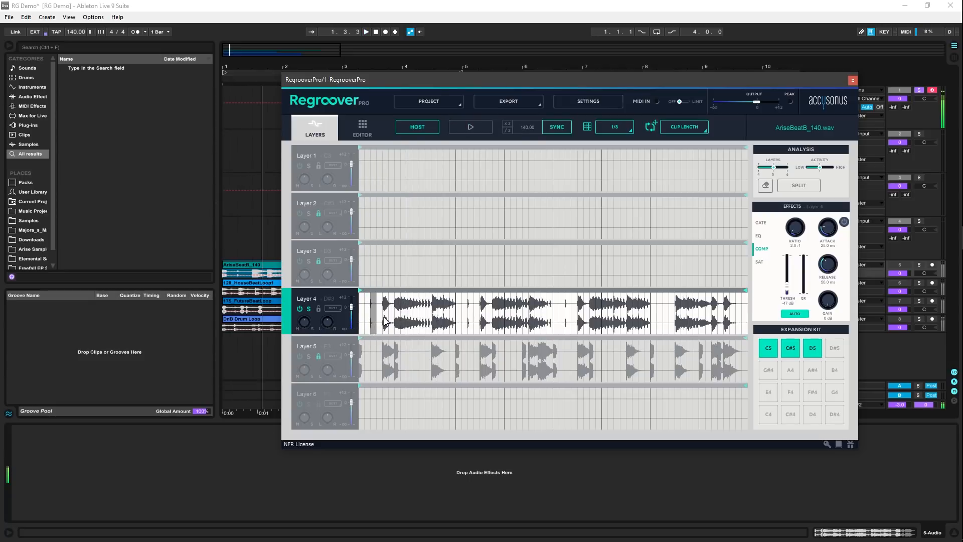
click(836, 352)
Audition the samples on expansion kit pads C5, C#5 and D5.
click(772, 350)
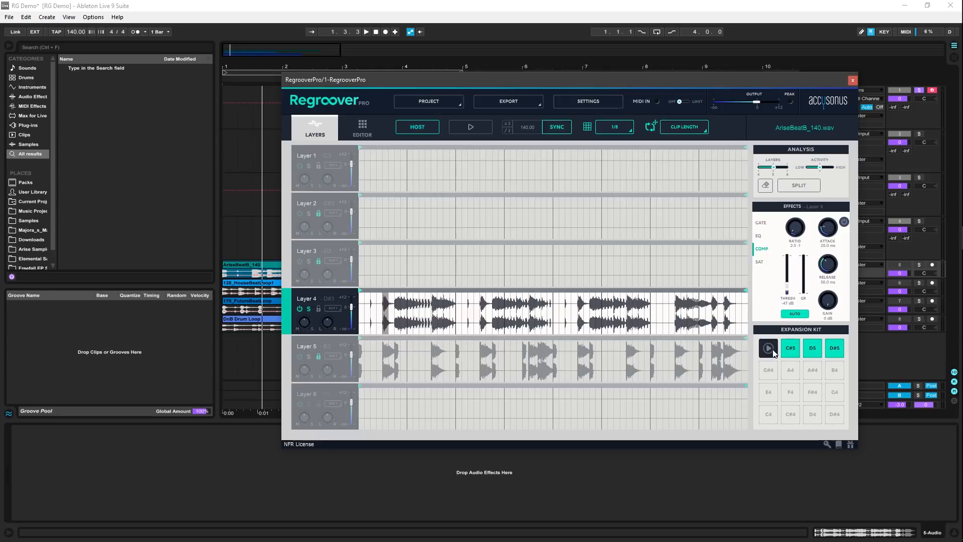
click(793, 351)
click(817, 350)
click(792, 350)
click(773, 351)
In the pad editor, move the D#5 sample's start to about 1410, audition it, and add a short fade-out at its envelope's end.
click(363, 128)
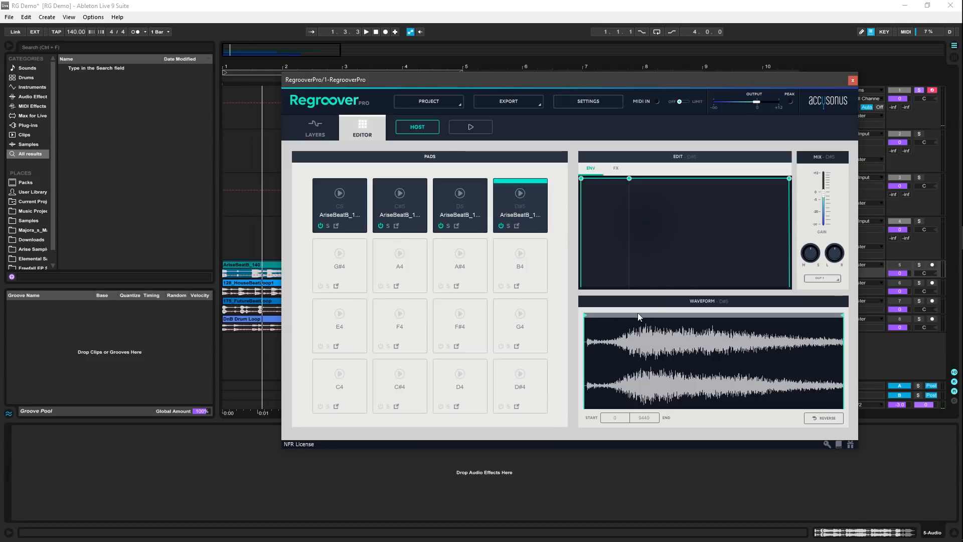
mouse_move(585, 318)
mouse_down()
mouse_move(688, 318)
mouse_move(605, 318)
mouse_move(625, 318)
mouse_up()
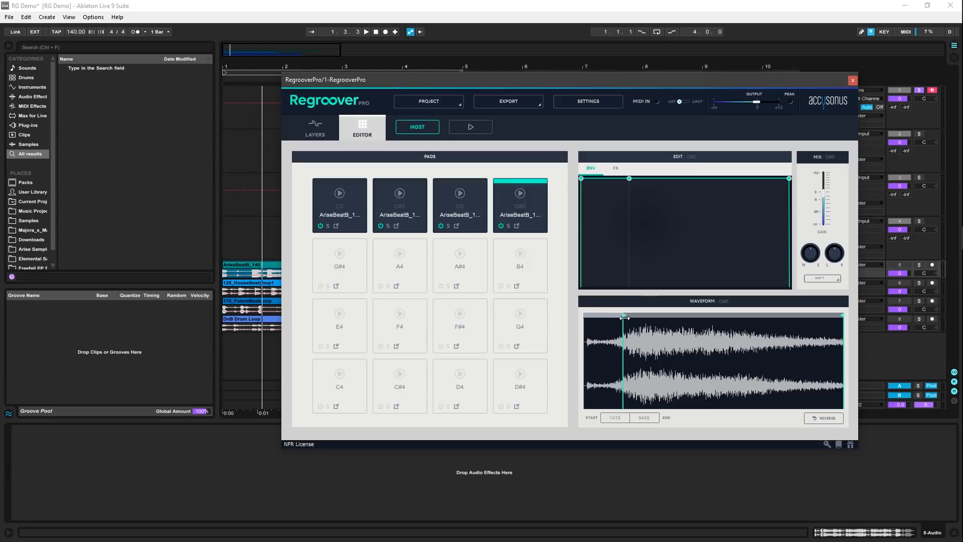
click(521, 193)
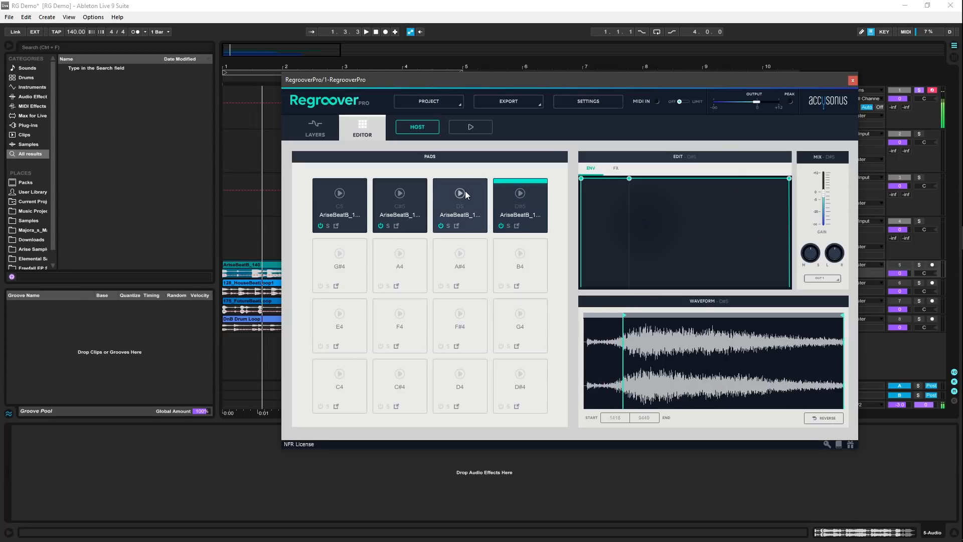
mouse_move(789, 178)
mouse_down()
mouse_move(746, 179)
mouse_move(788, 178)
mouse_move(777, 178)
mouse_up()
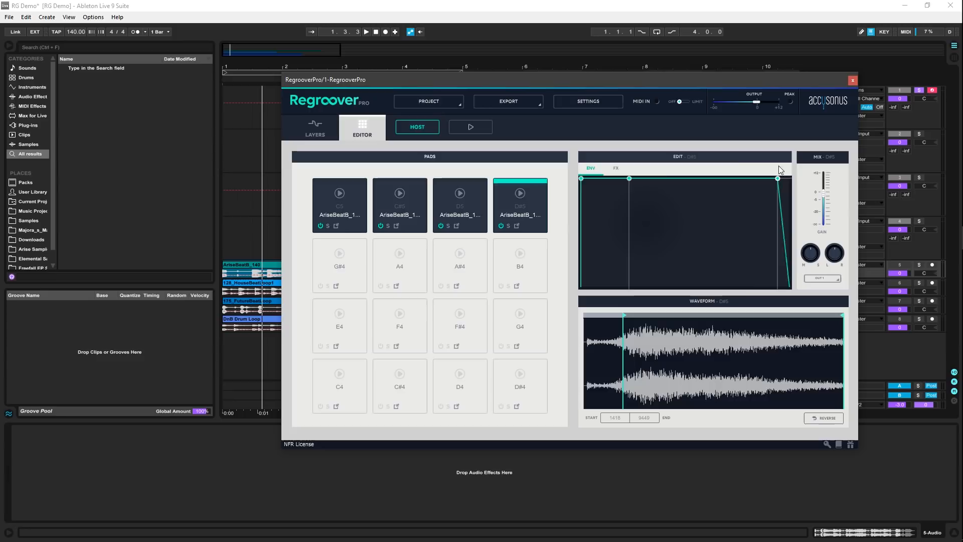
Show the D#5 pad's effects settings and audition its sample.
click(616, 168)
click(519, 196)
click(520, 196)
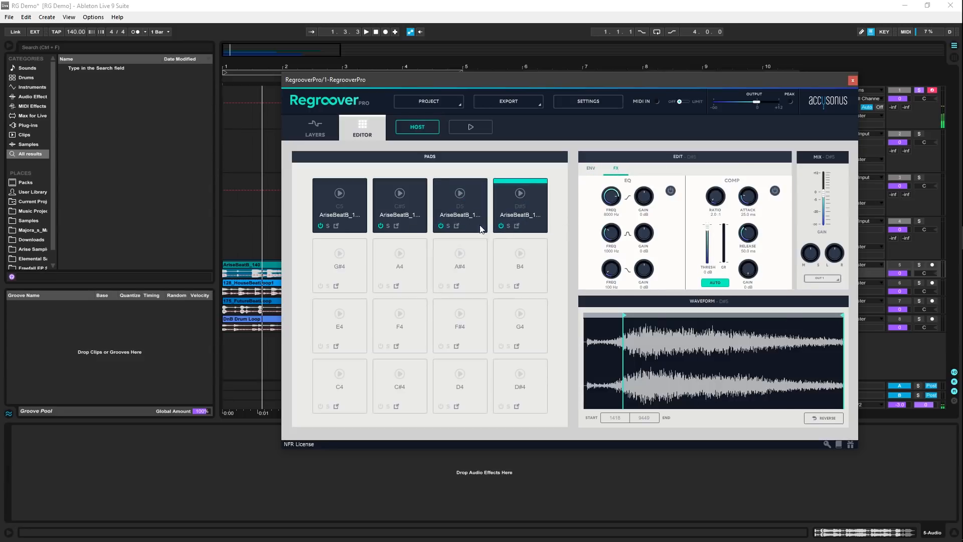
Move the sample starts of pads D5 and C5 slightly later, auditioning the D5 and C#5 samples along the way.
click(463, 198)
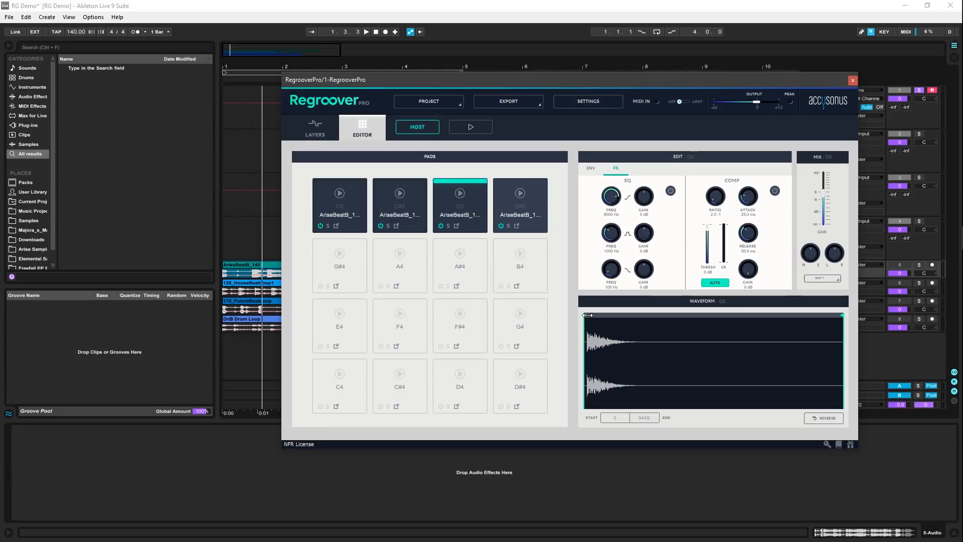
click(460, 194)
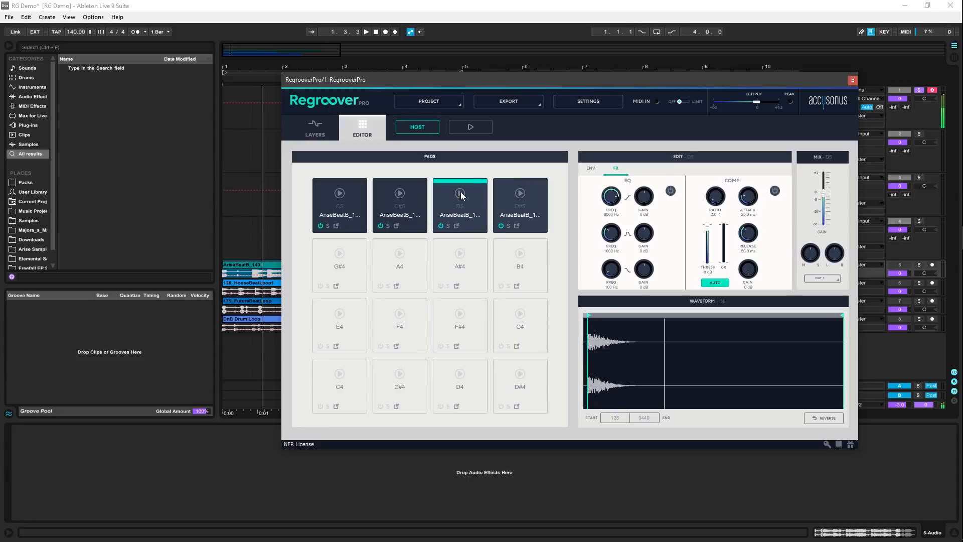
click(409, 201)
click(346, 205)
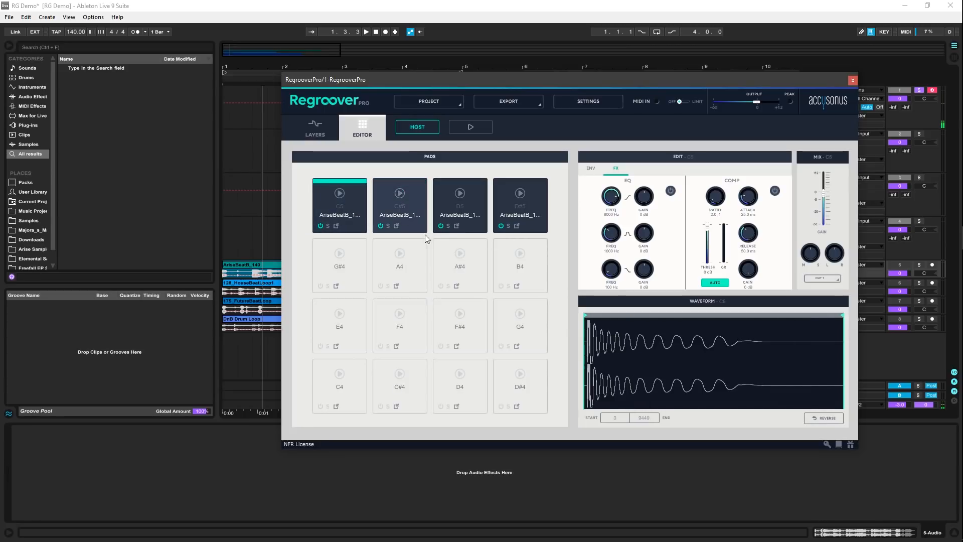
drag(585, 315, 588, 316)
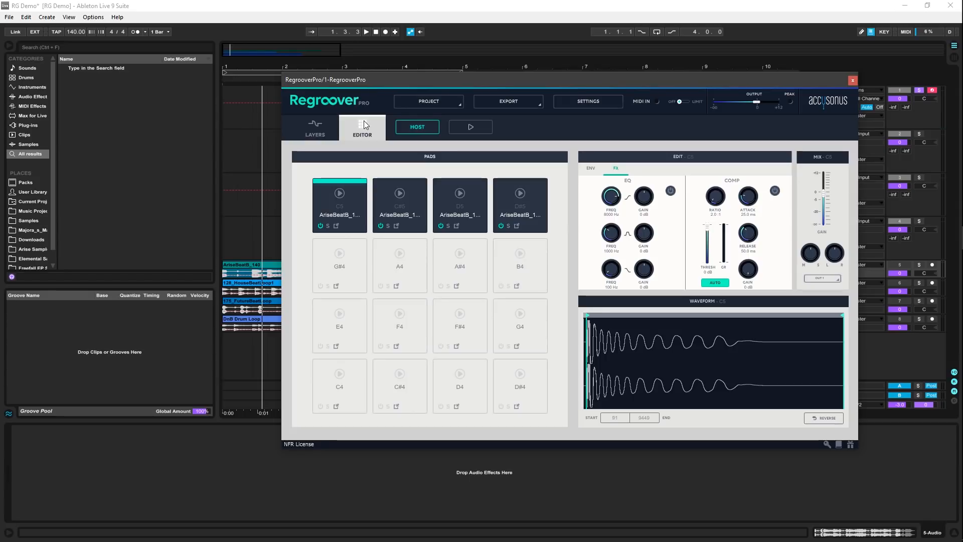
Play a short beat from the computer keyboard on expansion kit pads C5, C#5, D5 and D#5.
key(a)
key(e)
key(s)
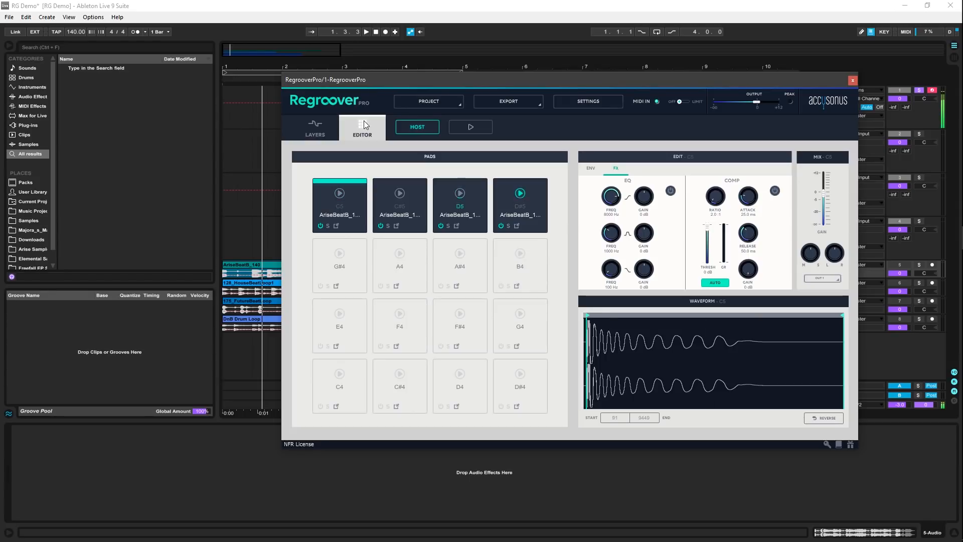
key(a)
key(e)
key(a)
key(w)
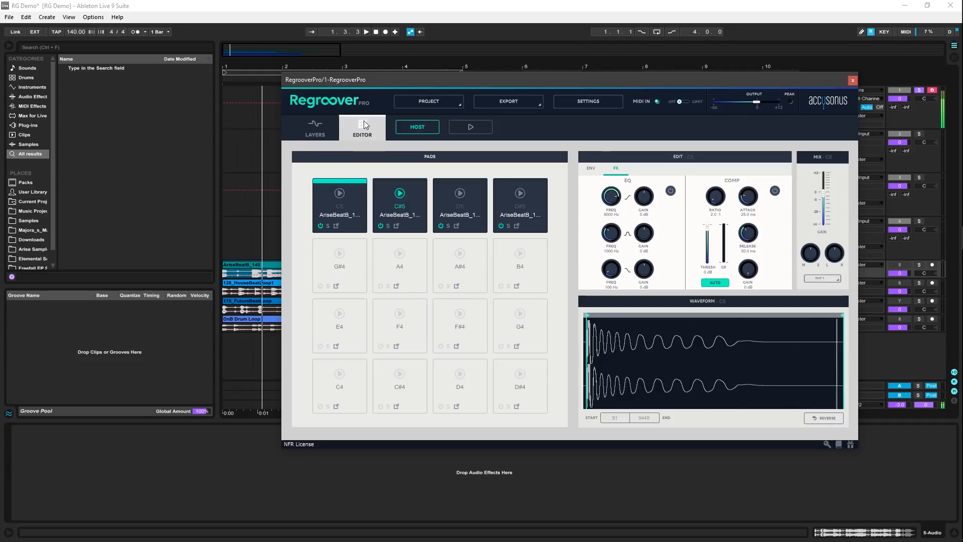
key(e)
key(s)
key(a)
key(a)
key(w)
key(e)
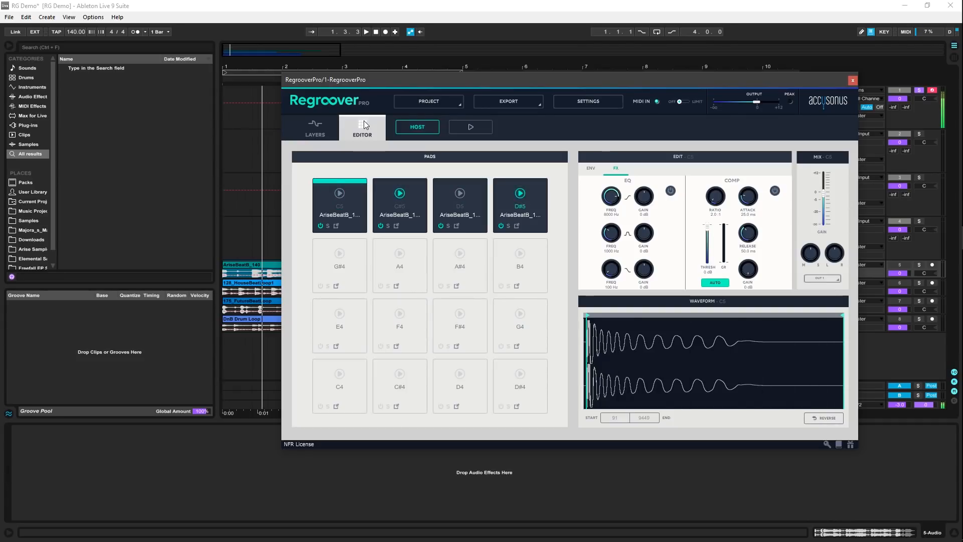
key(s)
key(a)
Return to the layers view, solo and unlock Layer 5, and lock Layer 4.
click(328, 124)
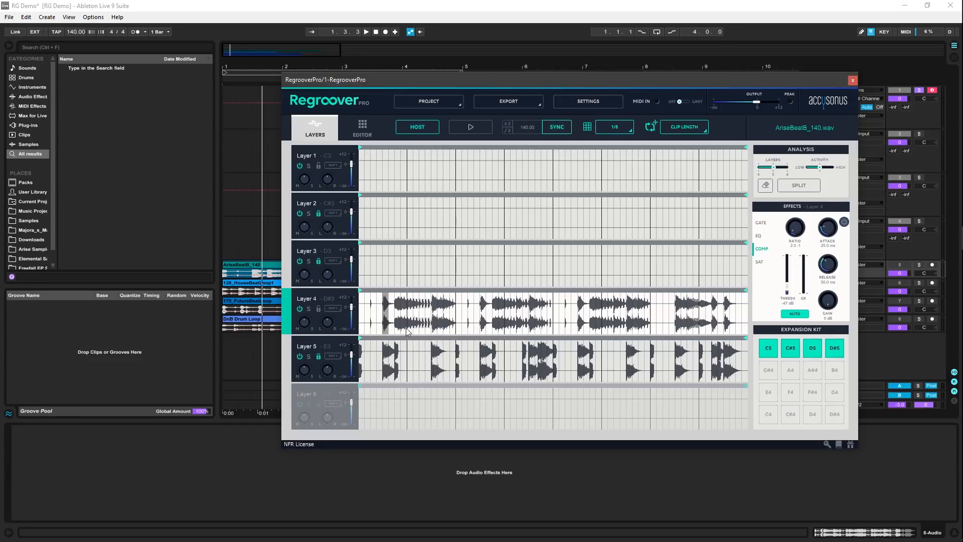
click(309, 356)
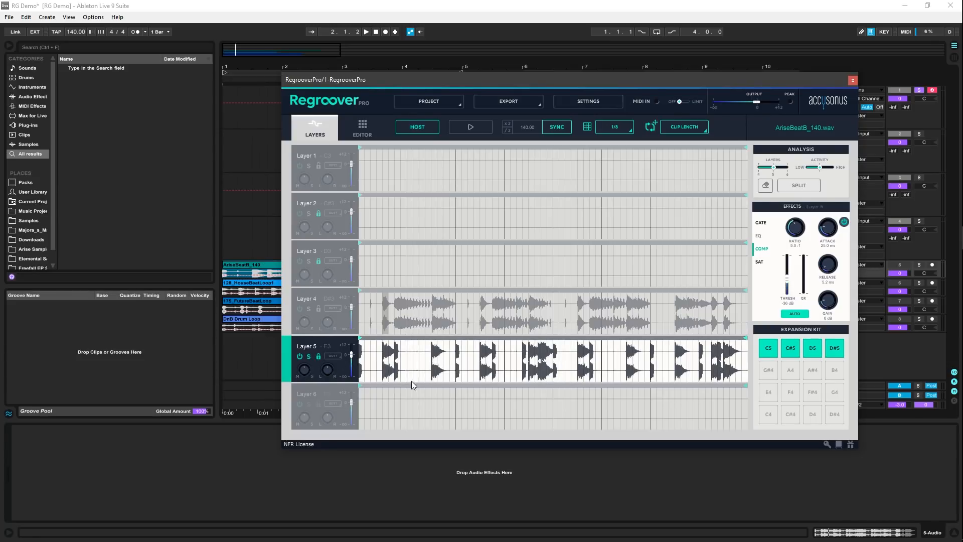
click(319, 311)
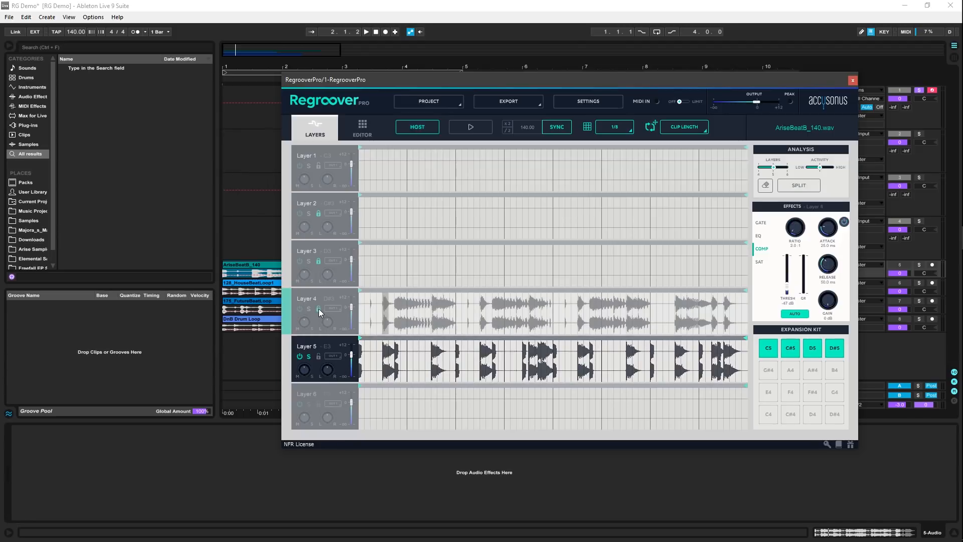
Turn on the erase markings in the analysis and mark the first three large hits in Layer 5.
click(765, 186)
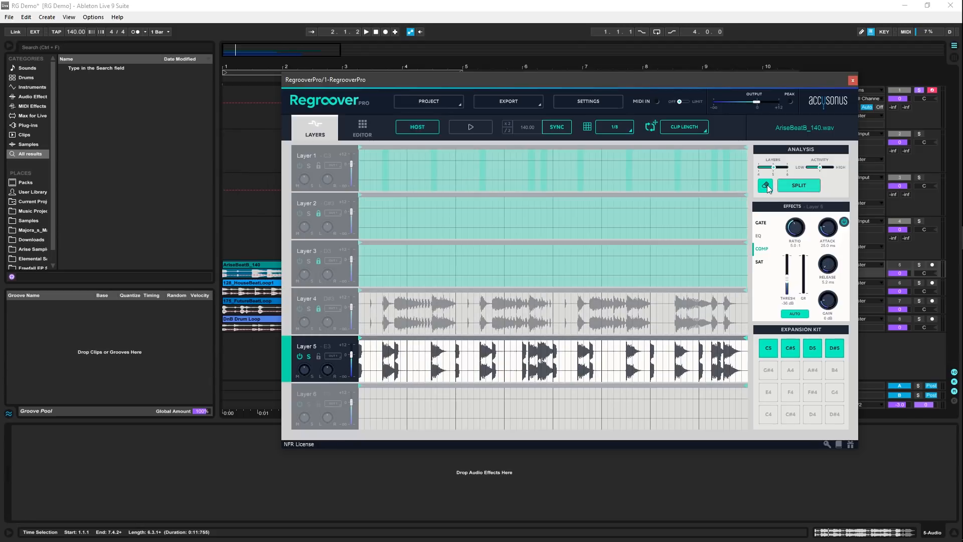
click(388, 363)
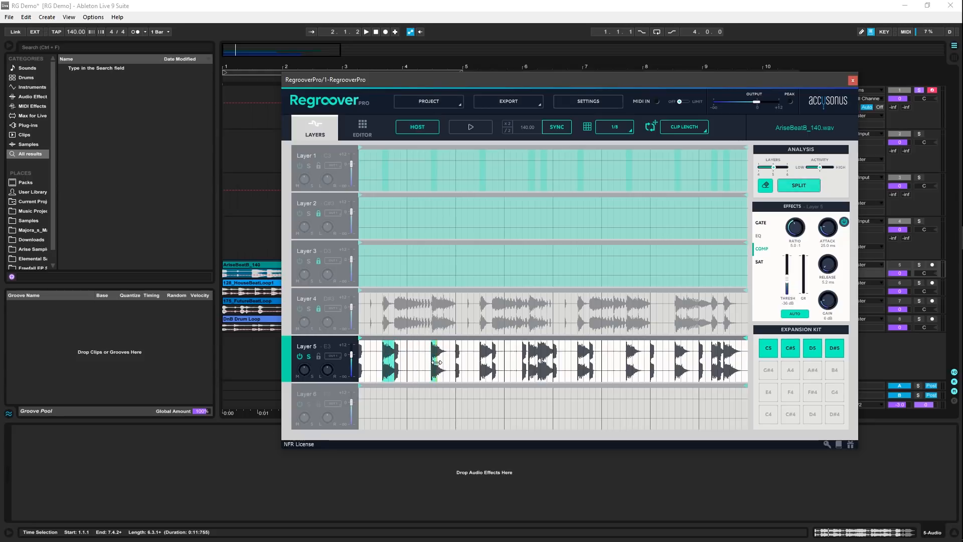
click(444, 362)
click(489, 361)
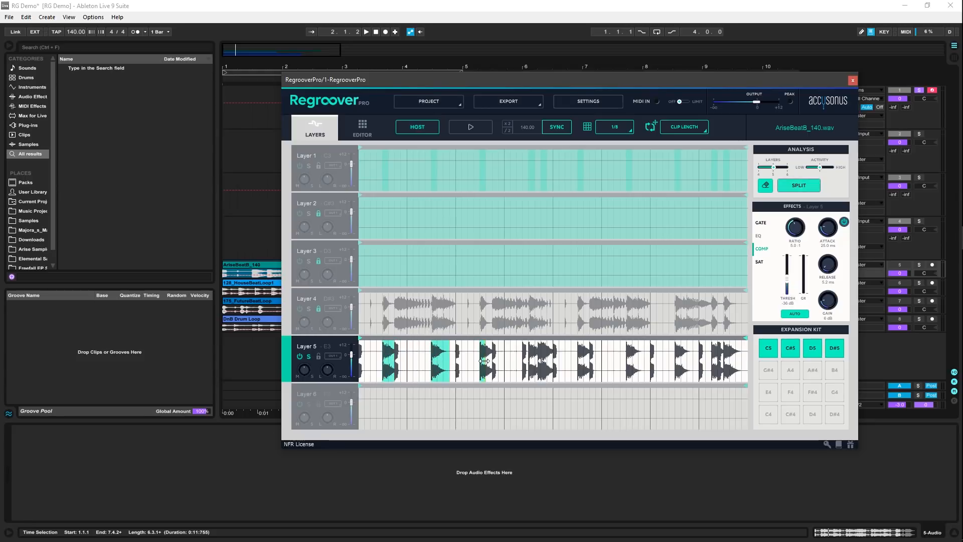
Set the grid to 1/4 and mark the remaining large hits through to the end of Layer 5.
click(616, 127)
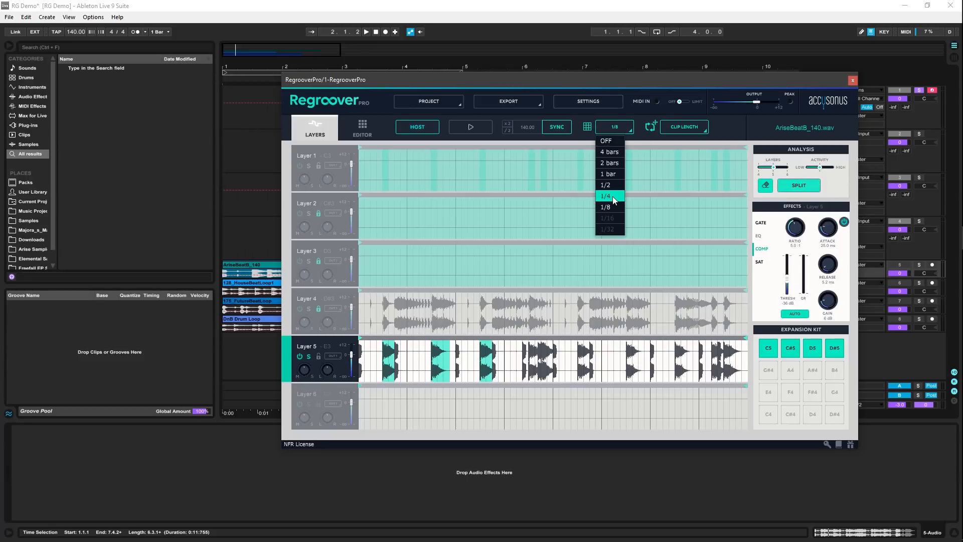
click(610, 174)
click(532, 365)
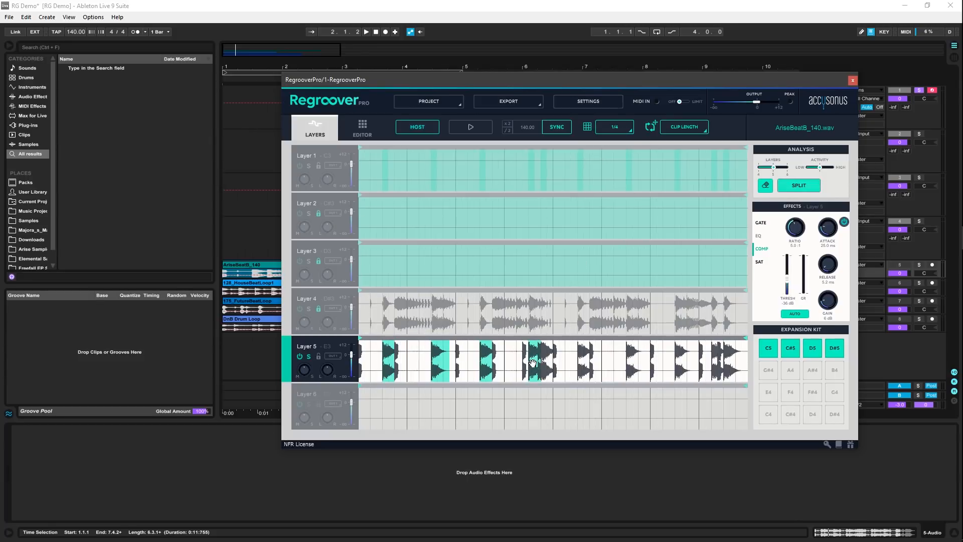
click(548, 364)
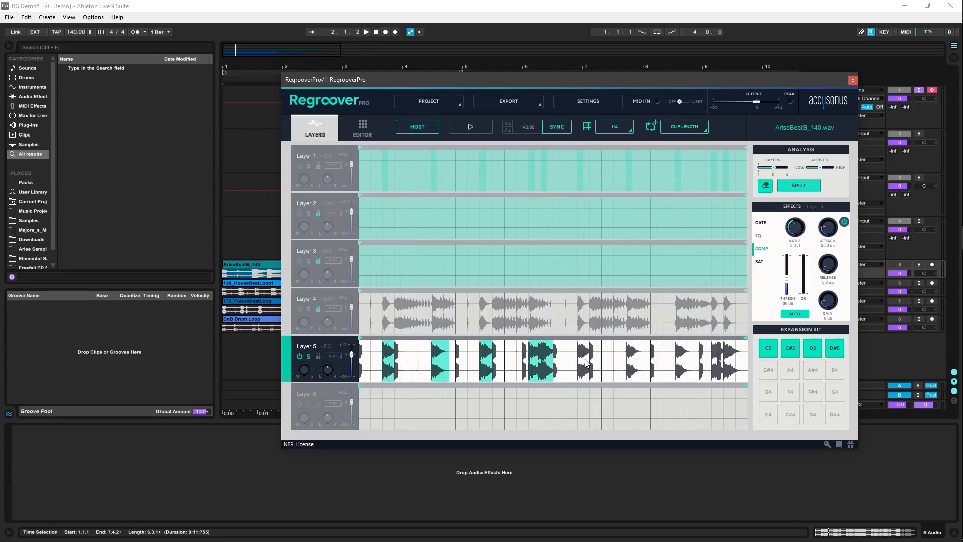
click(584, 363)
click(633, 365)
click(681, 363)
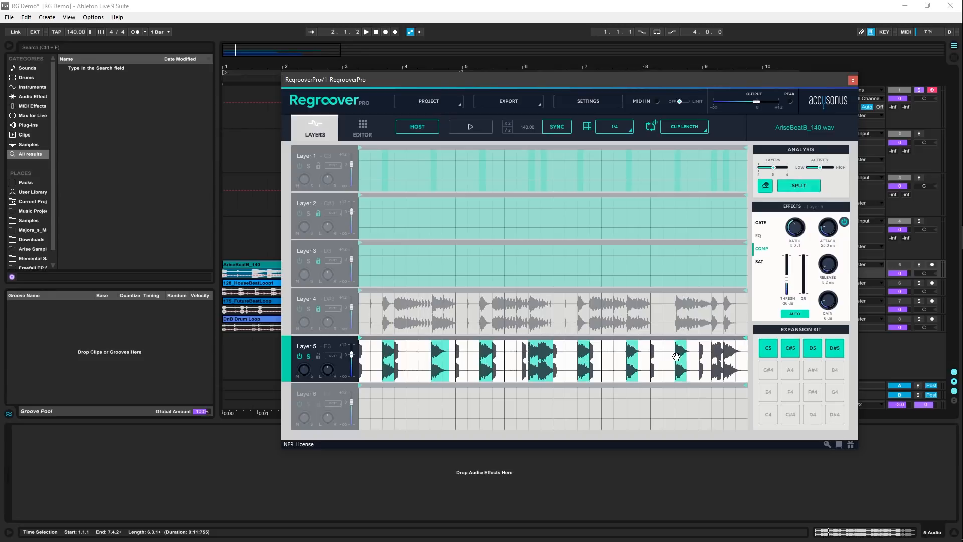
click(718, 361)
click(731, 361)
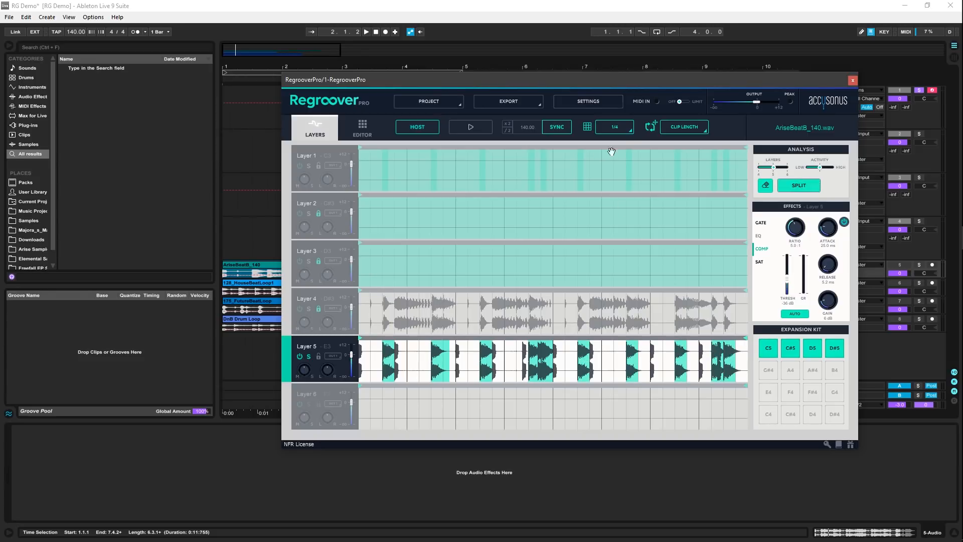
Set the grid to 1/8 and unmark the gap between the two close hits near the middle of Layer 5.
click(631, 128)
click(606, 207)
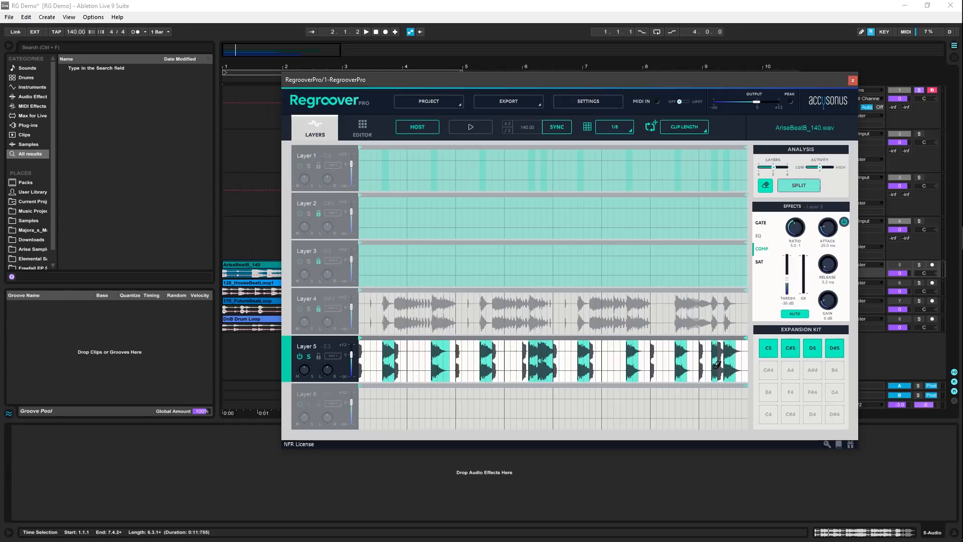
click(531, 360)
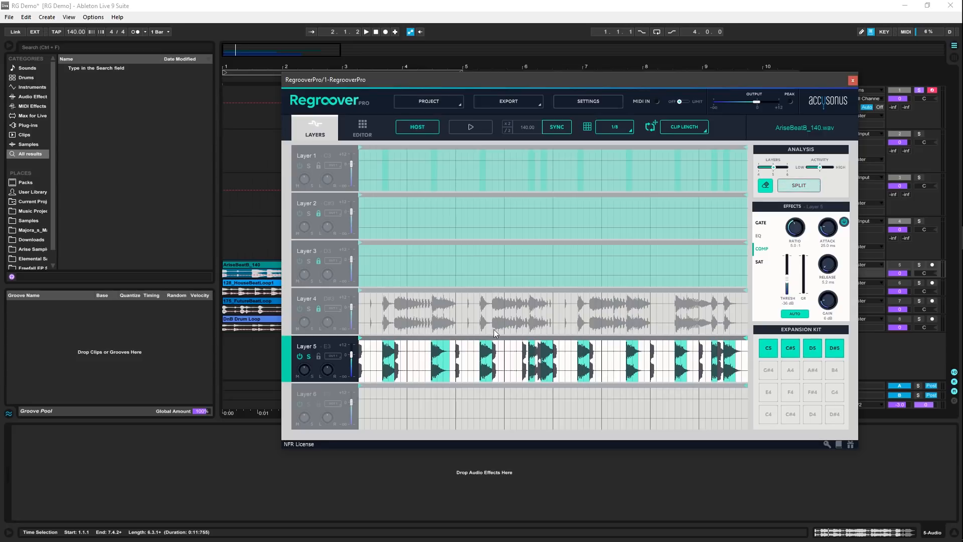
Turn off Layer 5's solo and lock it, unlock Layers 2 and 3, and select Layer 1.
click(309, 356)
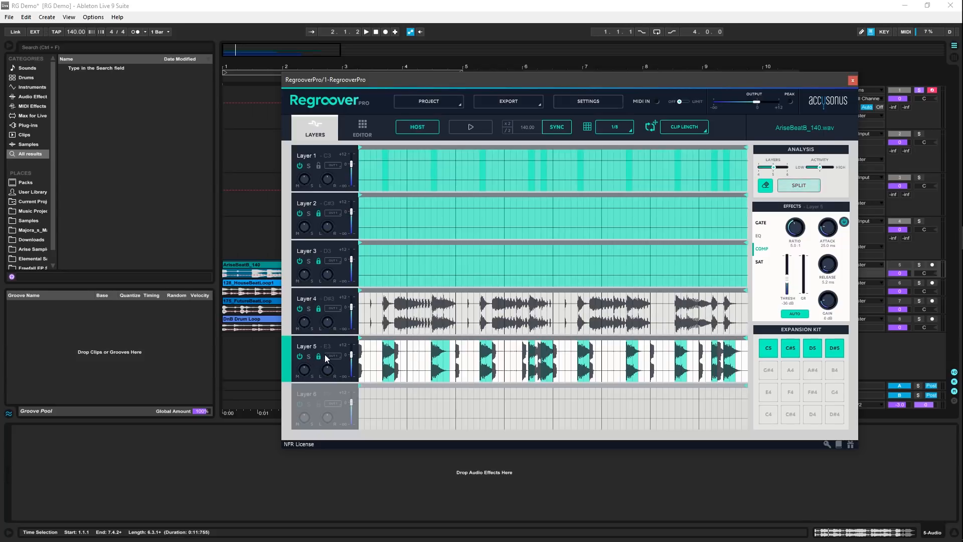
click(318, 207)
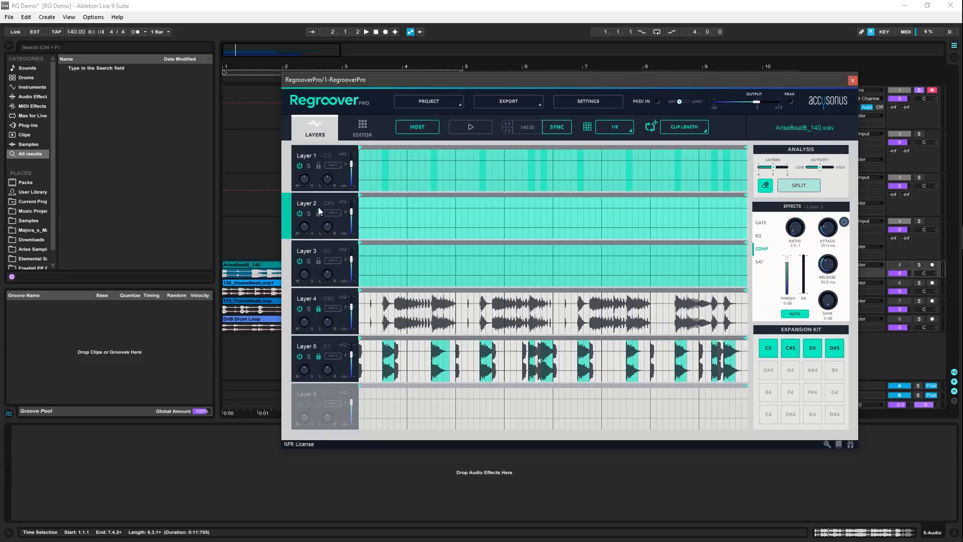
click(320, 167)
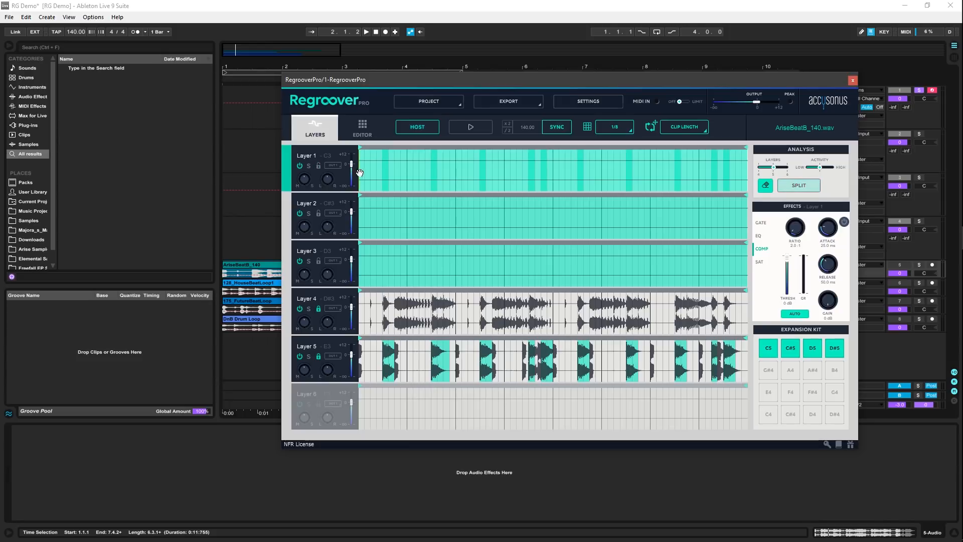
Remove all the darker erase markings from Layer 1, setting the grid to 4 bars along the way.
click(388, 180)
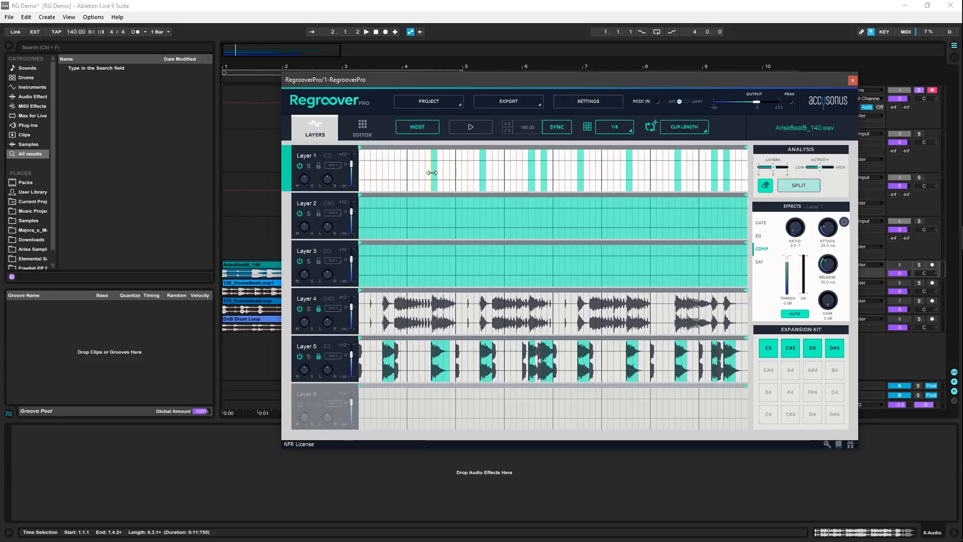
click(433, 178)
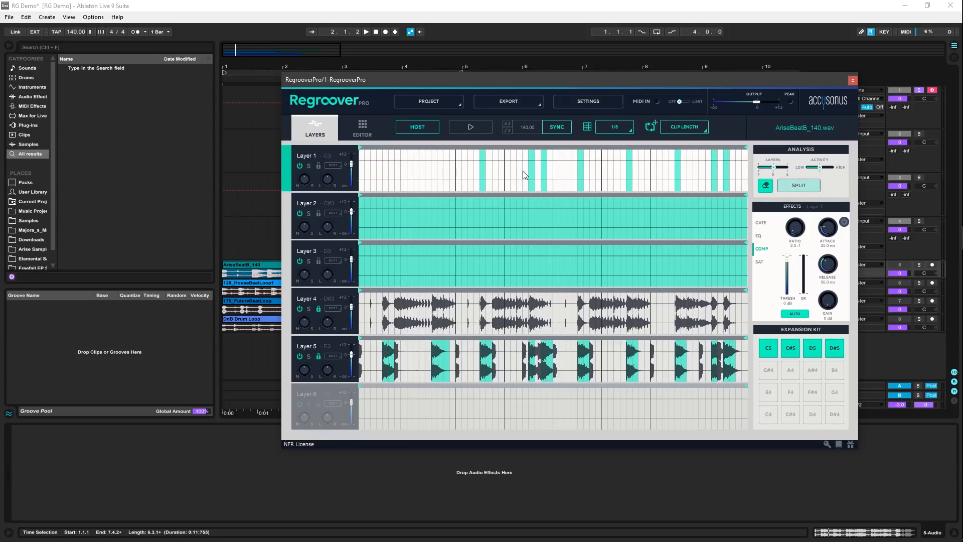
click(608, 128)
click(612, 232)
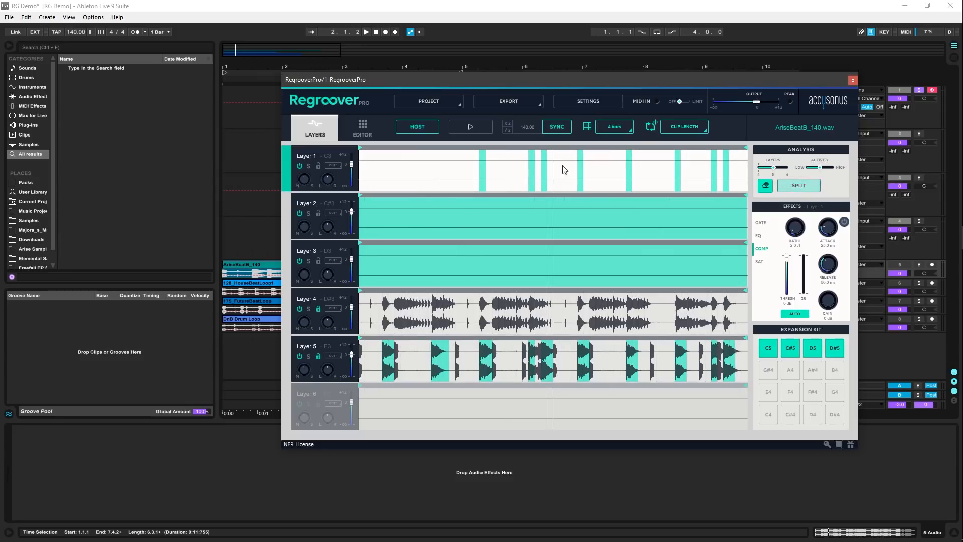
click(483, 178)
click(531, 176)
click(545, 176)
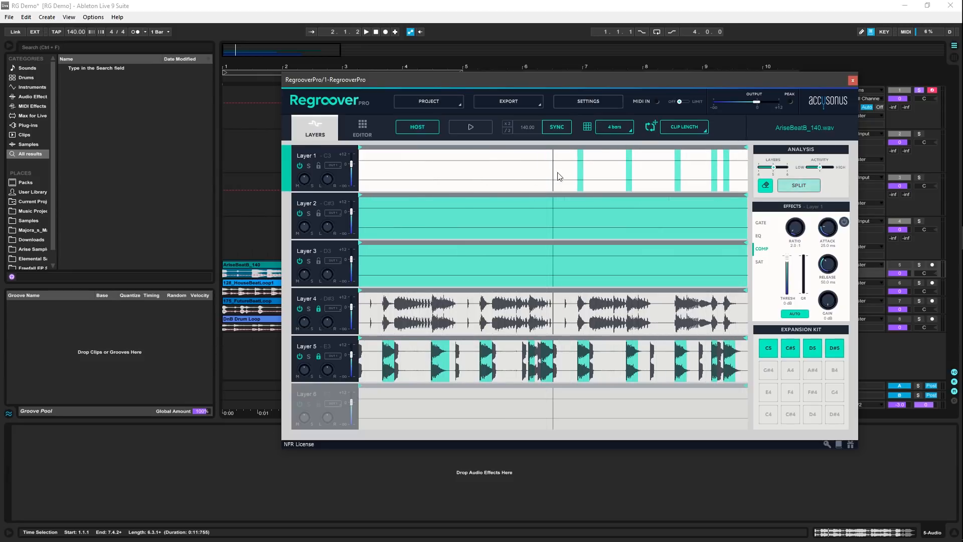
click(580, 172)
click(629, 175)
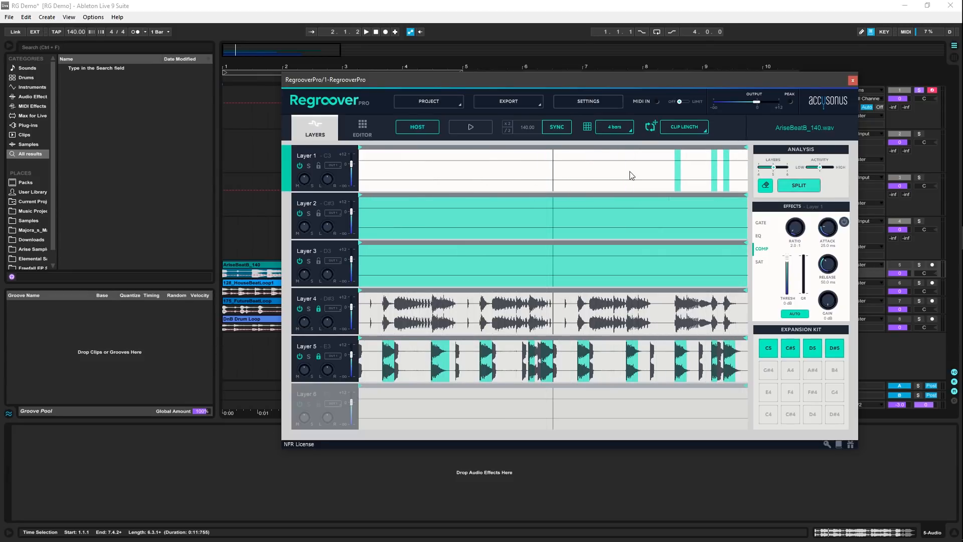
click(678, 172)
click(715, 172)
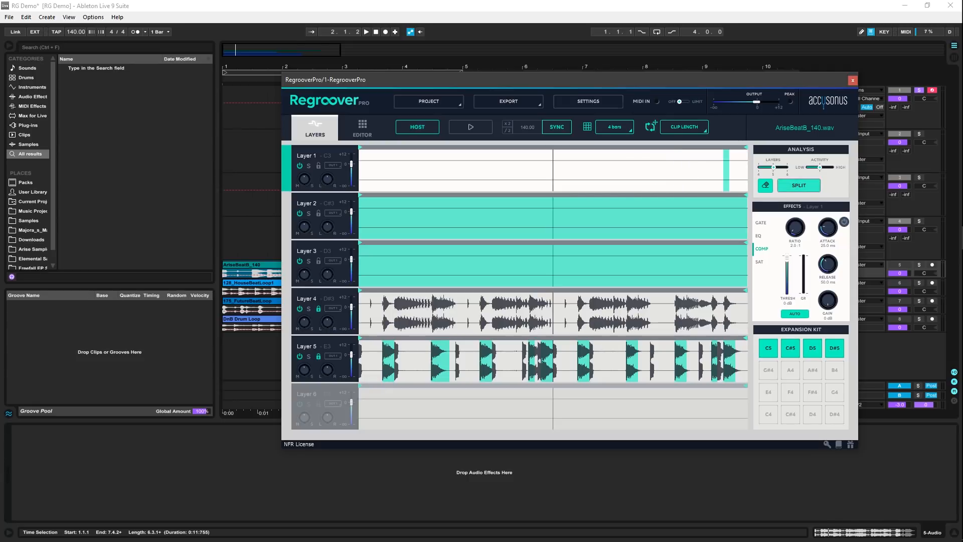
click(727, 170)
Clear the erase overlay from the upper layers and split the loop again.
click(694, 267)
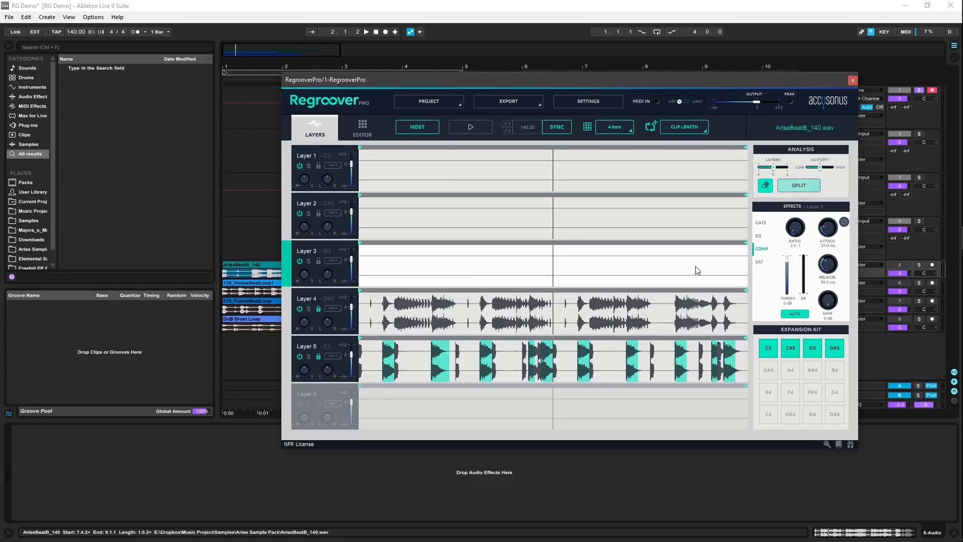
click(799, 185)
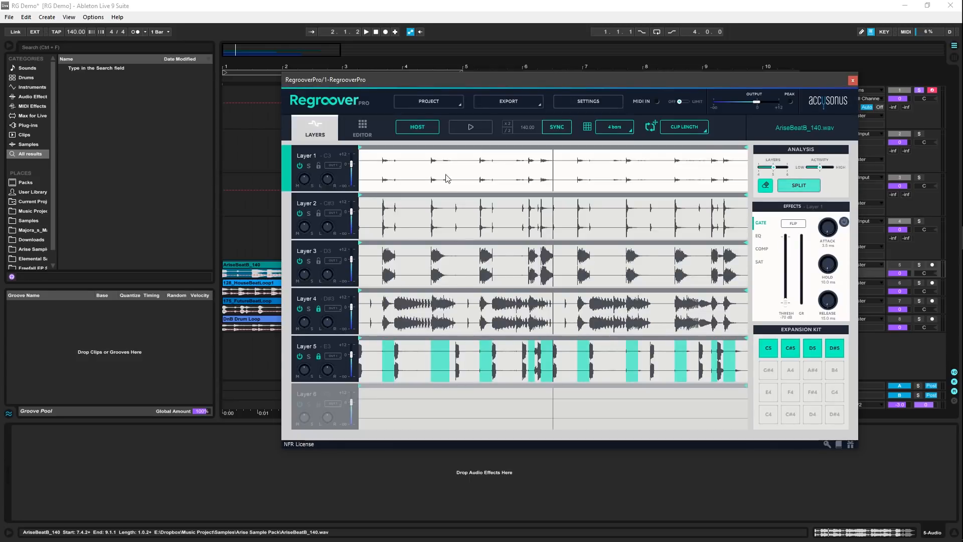
Solo and play Layer 1 and Layer 2 in turn to check the new split.
click(310, 166)
key(space)
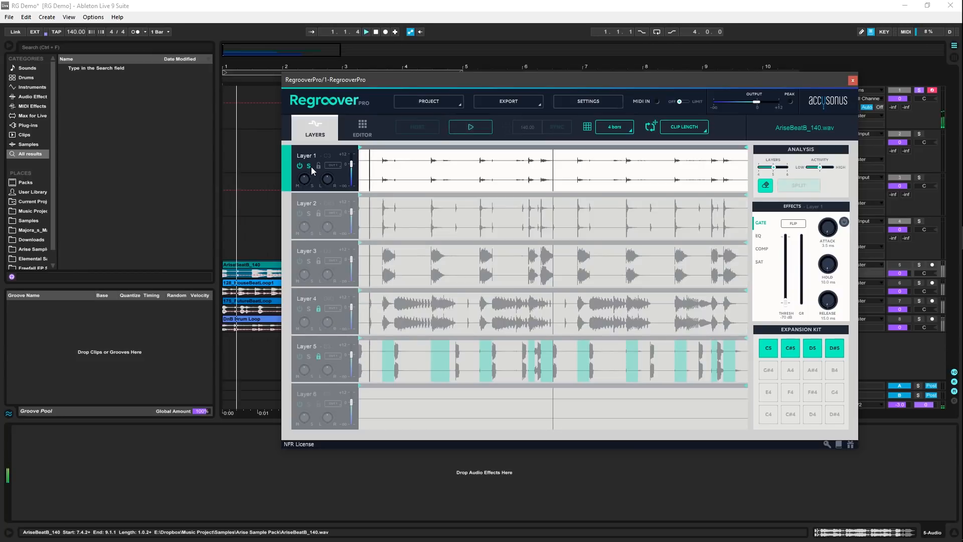
key(space)
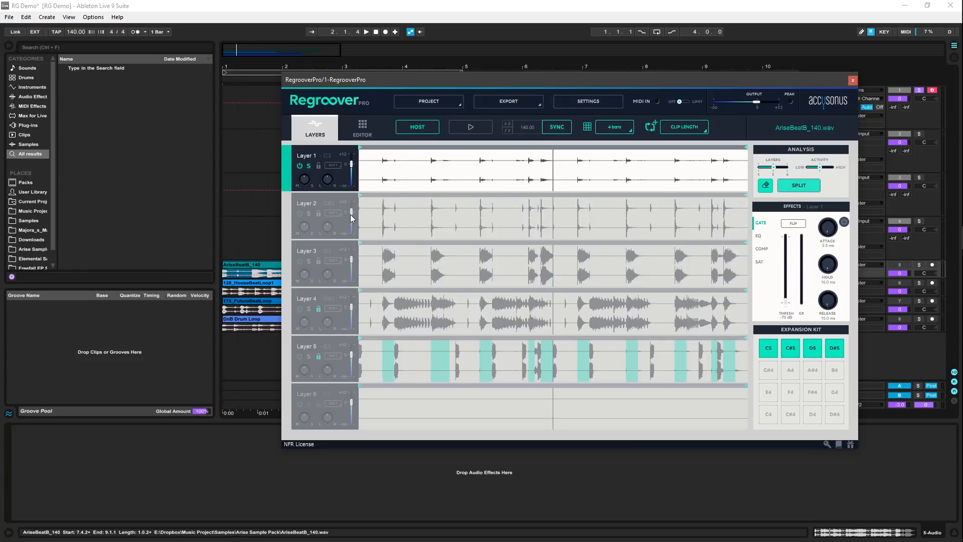
click(309, 214)
key(space)
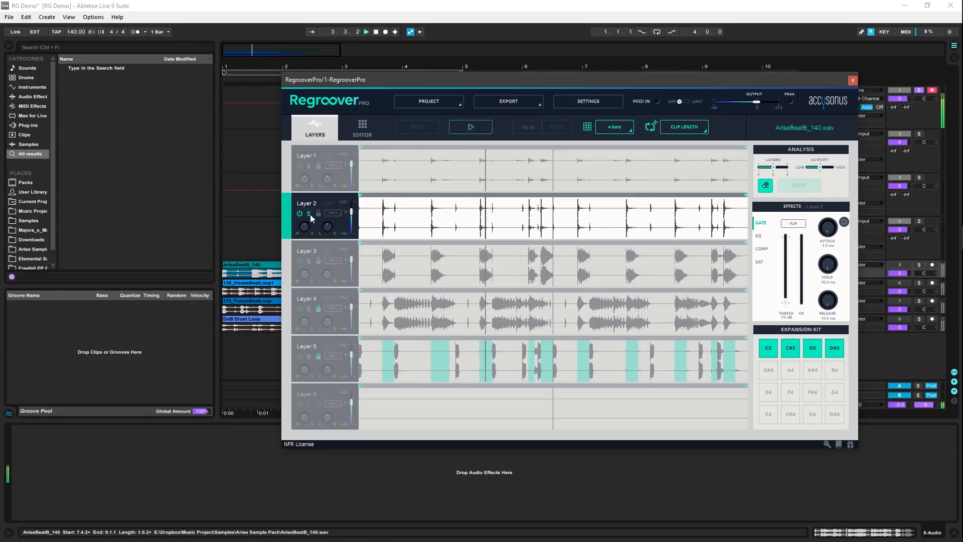
Solo Layers 3, 5 and 4 in turn during playback to check the split, and stop playback.
click(309, 261)
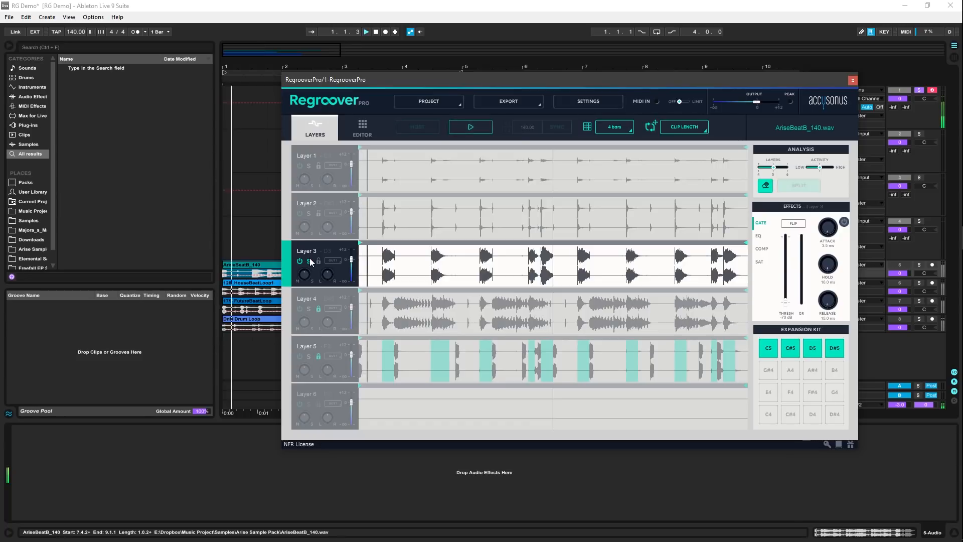
click(309, 356)
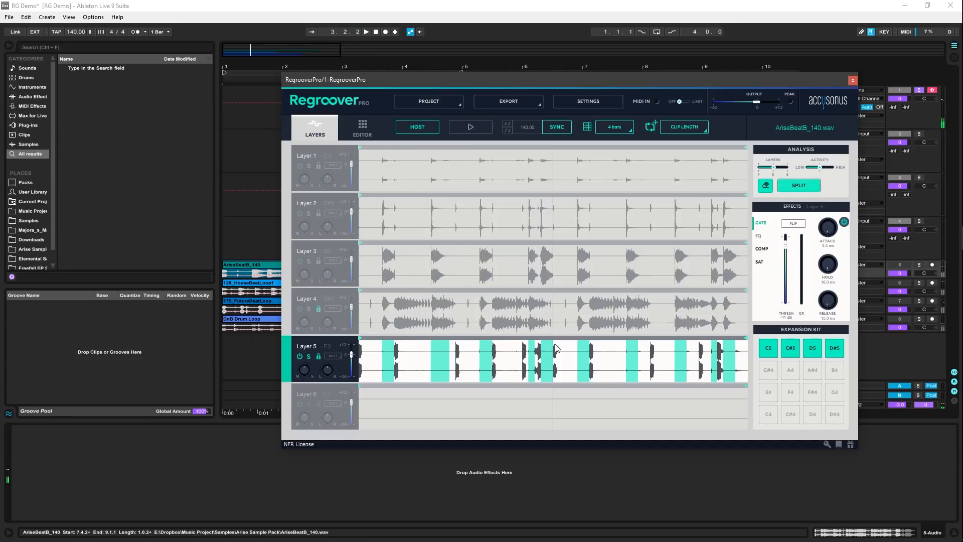
click(309, 313)
key(space)
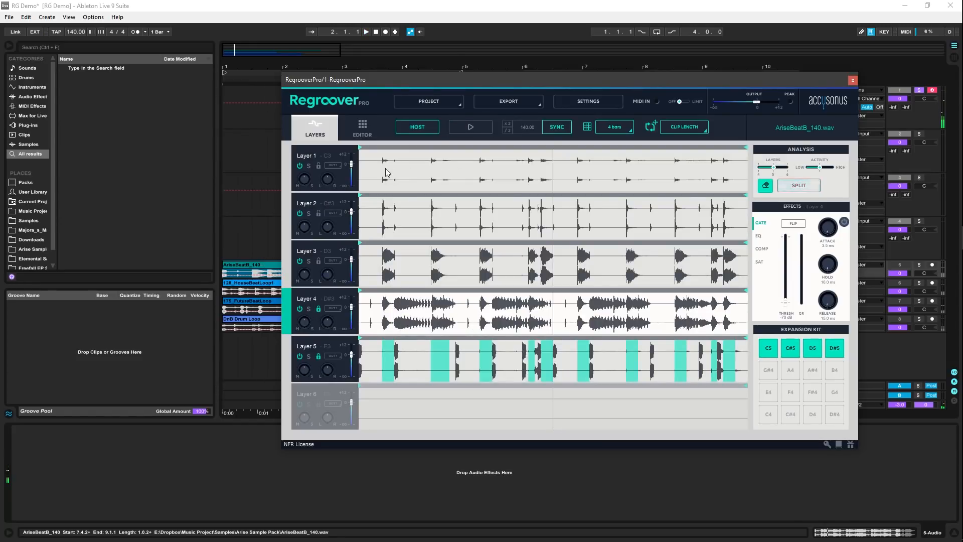
Mark the whole of Layer 1 for erasing, audition Layer 3, and lock Layers 2 and 3.
drag(385, 169, 459, 168)
drag(552, 177, 747, 176)
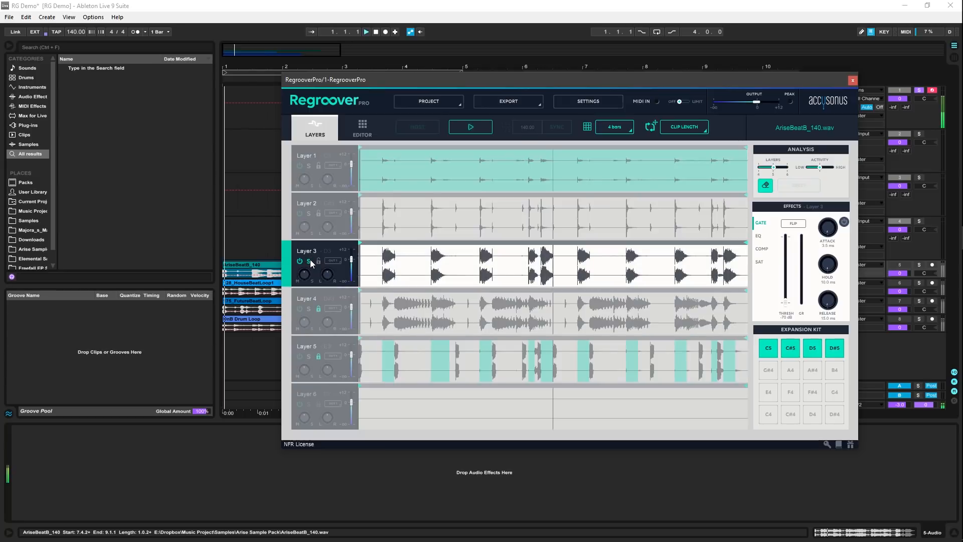
click(310, 260)
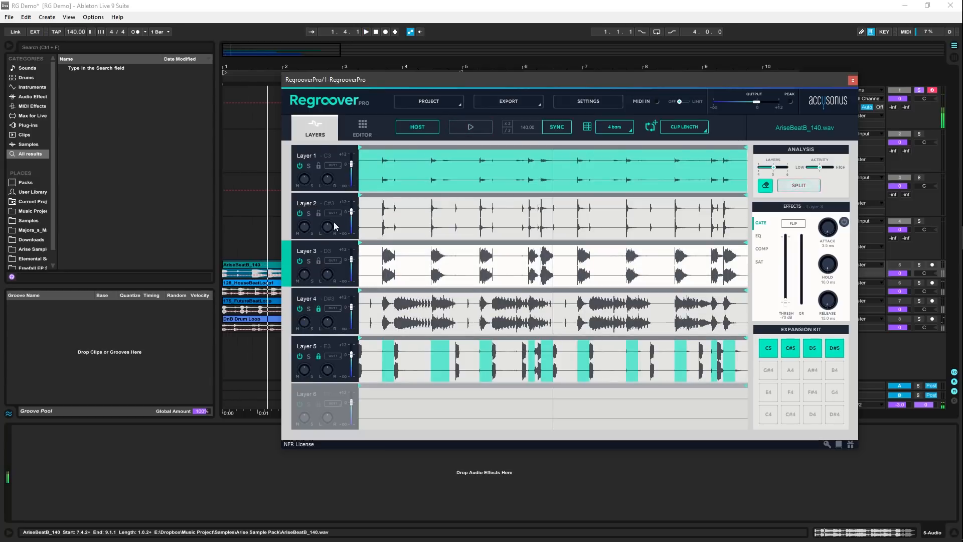
click(318, 214)
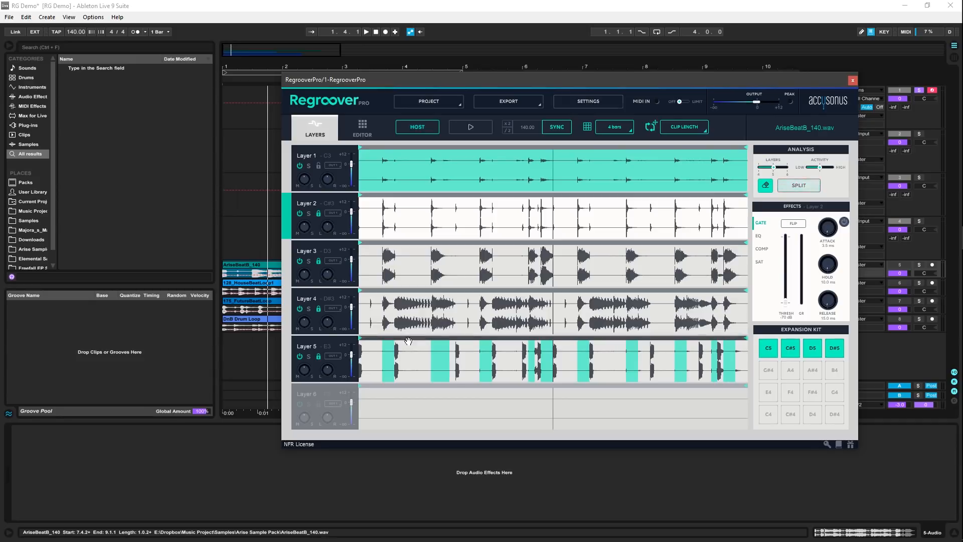
Remove all the erase markings from Layer 5.
click(442, 359)
click(443, 359)
click(485, 360)
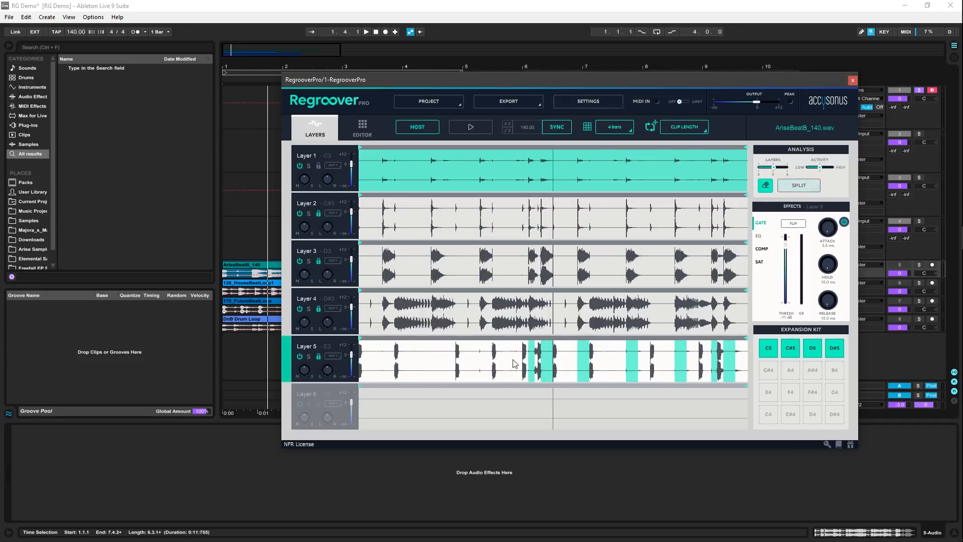
click(534, 361)
click(550, 360)
click(583, 361)
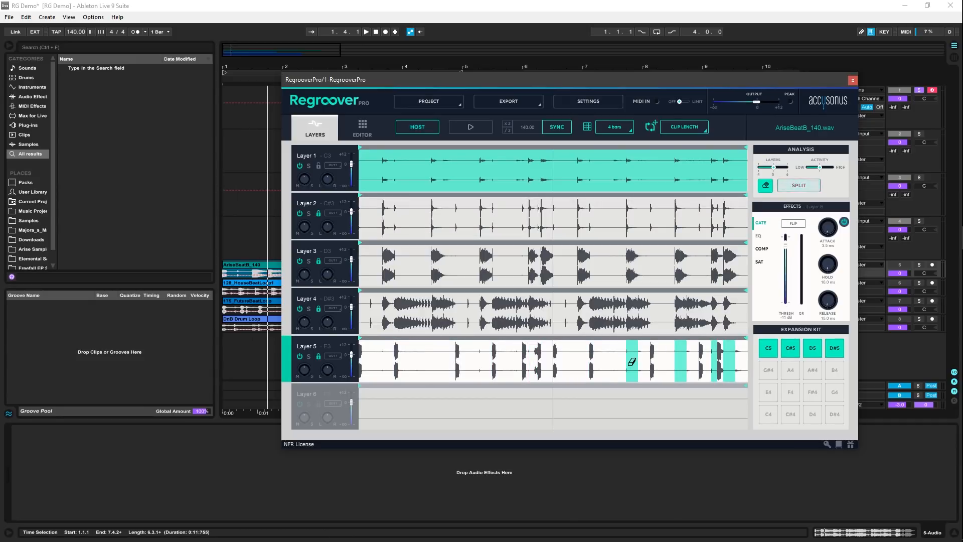
click(631, 362)
click(681, 361)
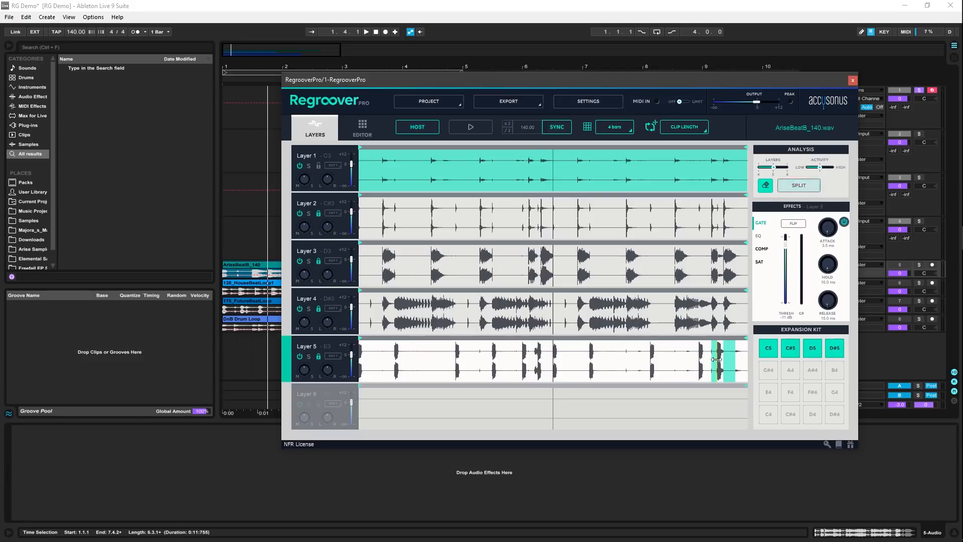
click(716, 359)
click(728, 359)
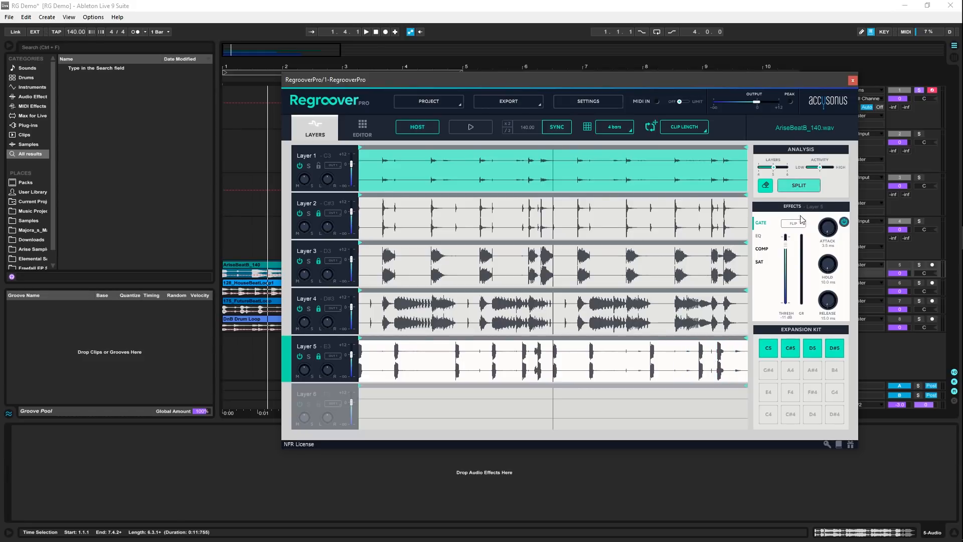
Split the loop again with Layer 1 fully marked for erasing, and unlock Layer 2.
click(800, 185)
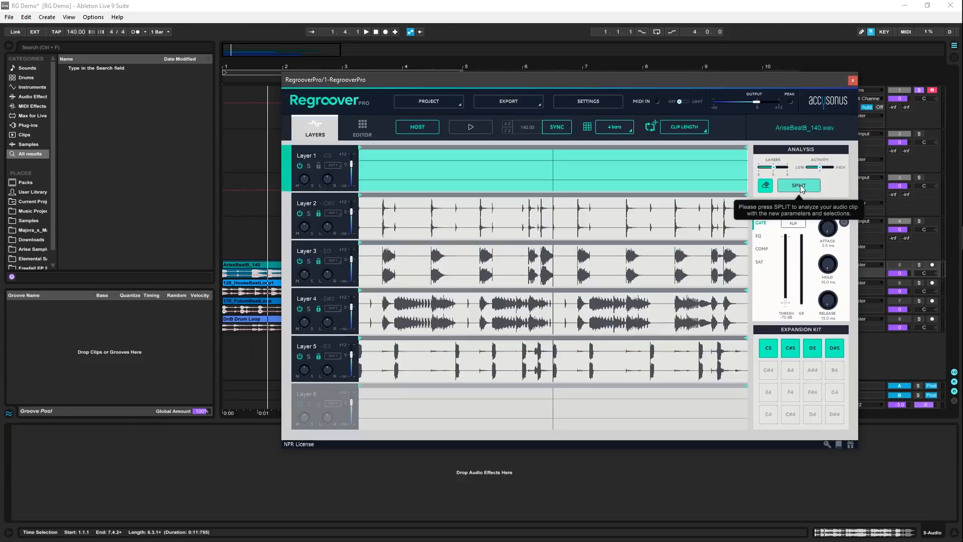
click(321, 217)
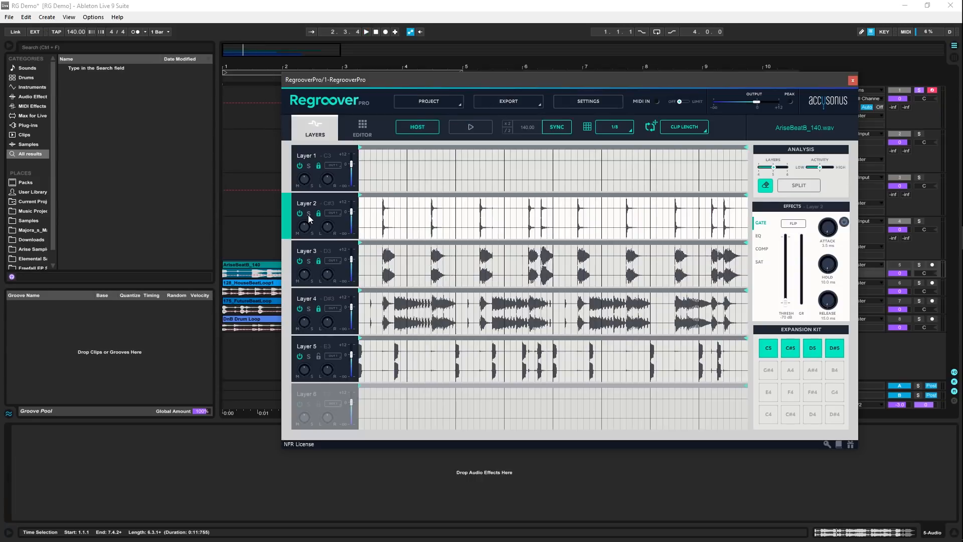
Play Layers 5, 2, 3 and 4 soloed in turn, stop playback, and turn Layer 4's solo off.
click(308, 356)
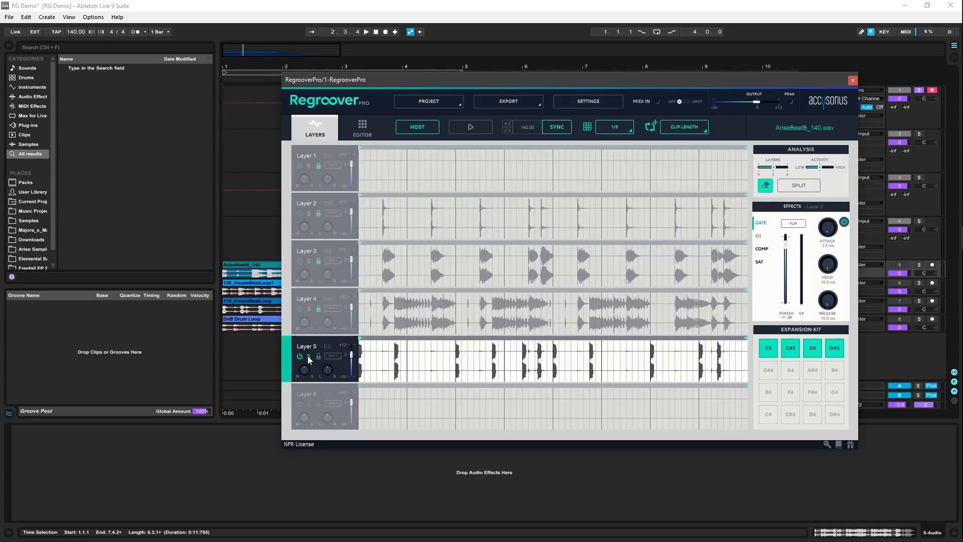
key(space)
click(309, 214)
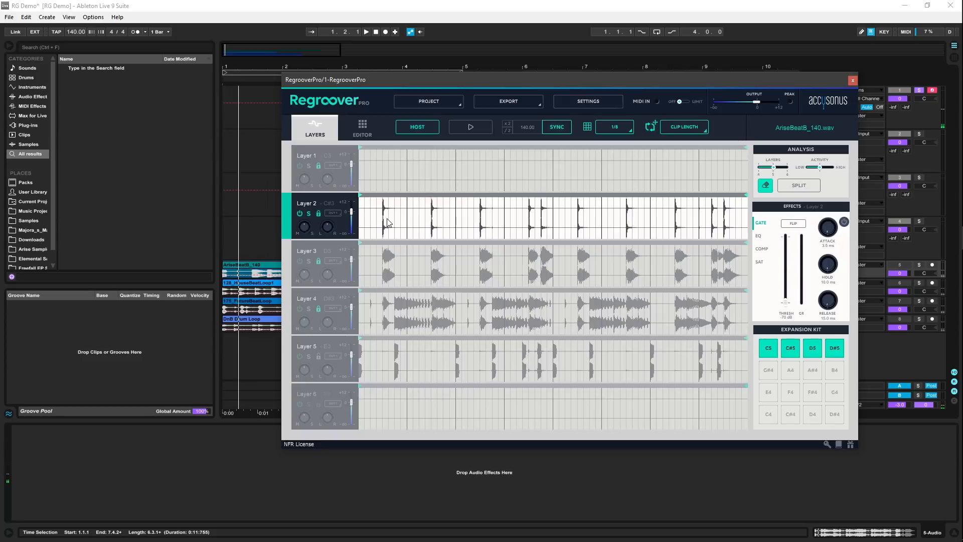
click(308, 262)
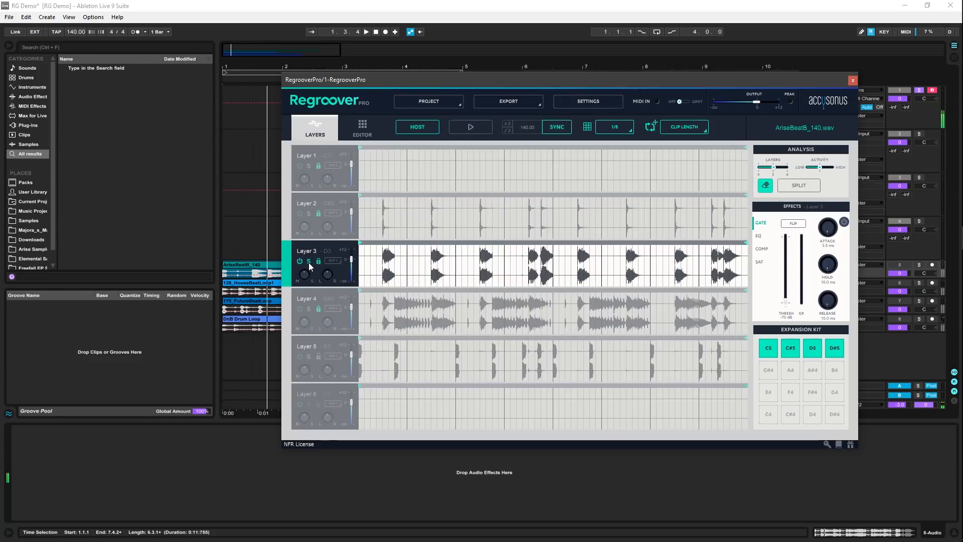
click(308, 308)
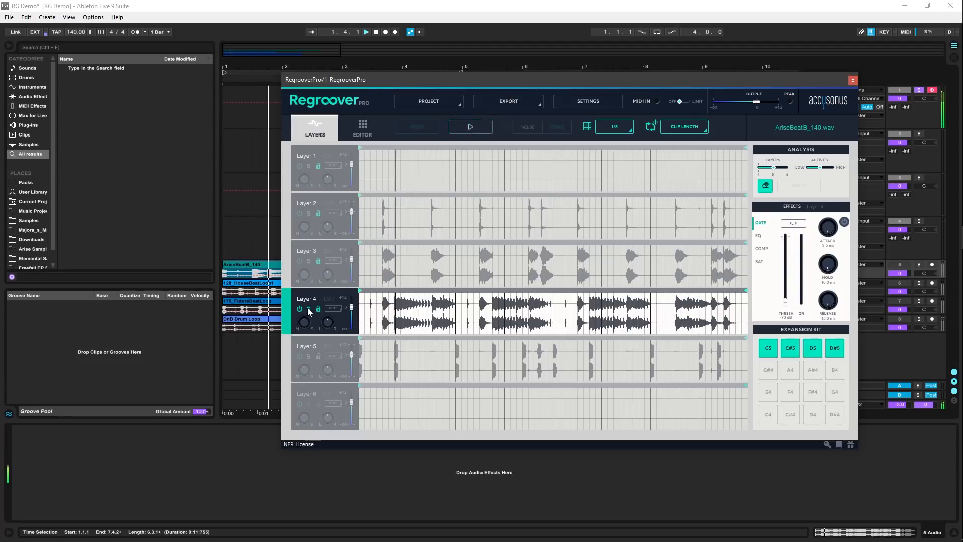
key(space)
click(309, 309)
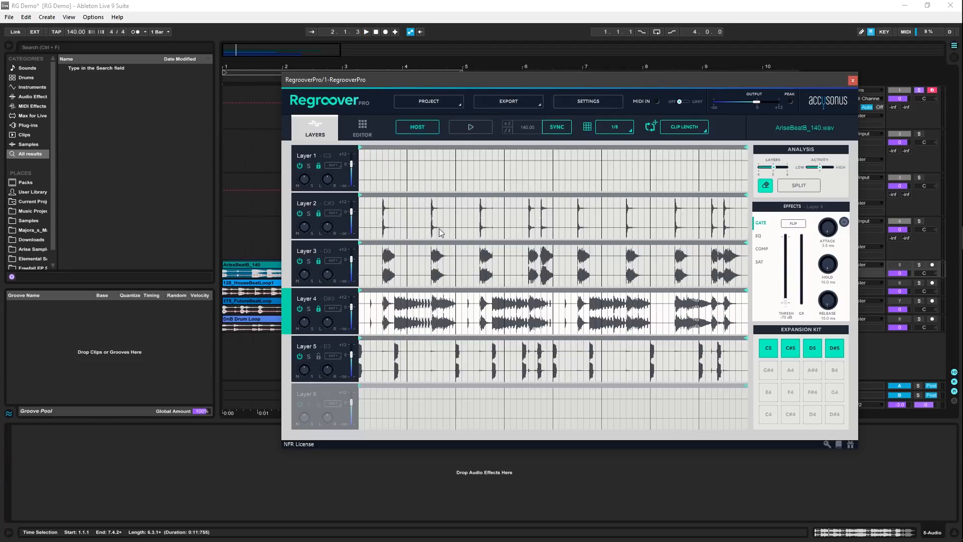
Look over Layer 2's output choices, and route Layers 3 and 4 to separate outputs of their own and Layer 5 to OUT 4.
click(339, 213)
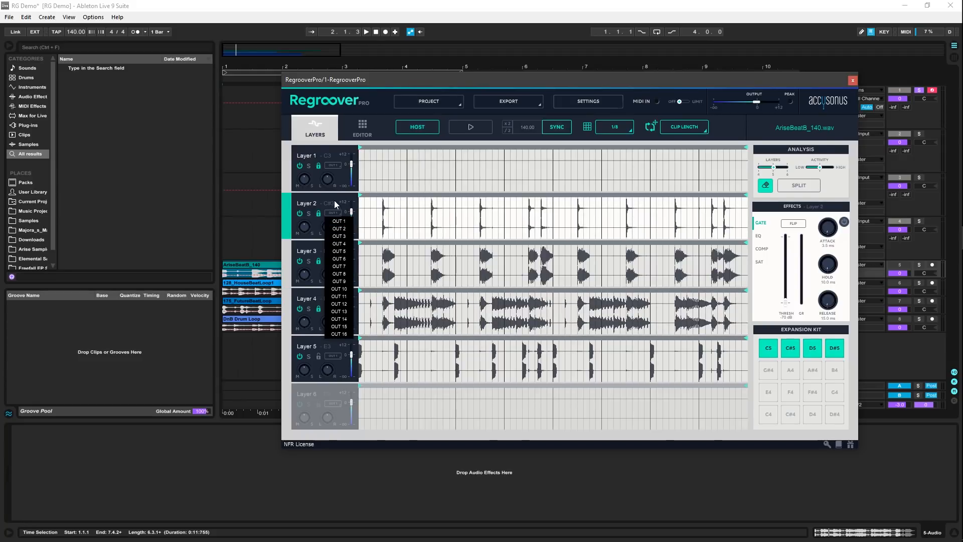
click(335, 203)
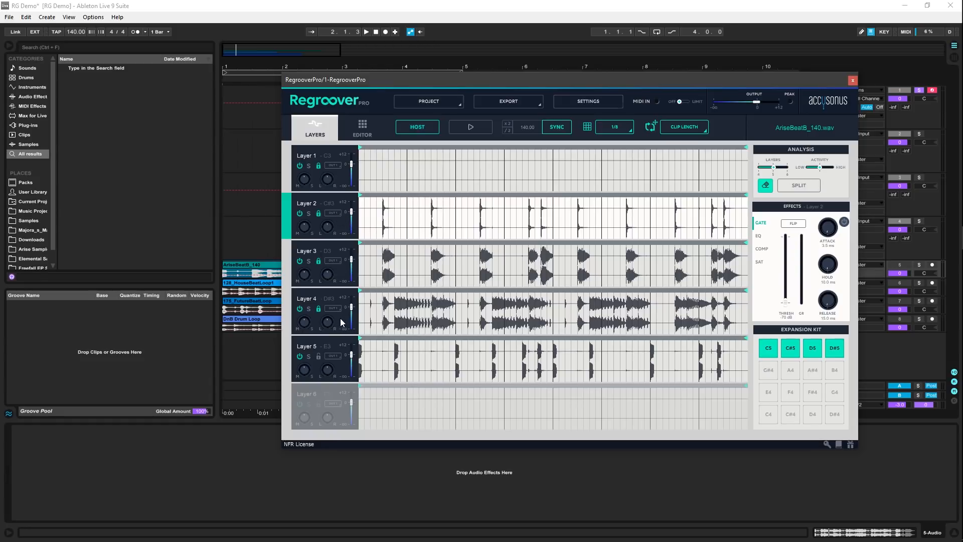
click(337, 266)
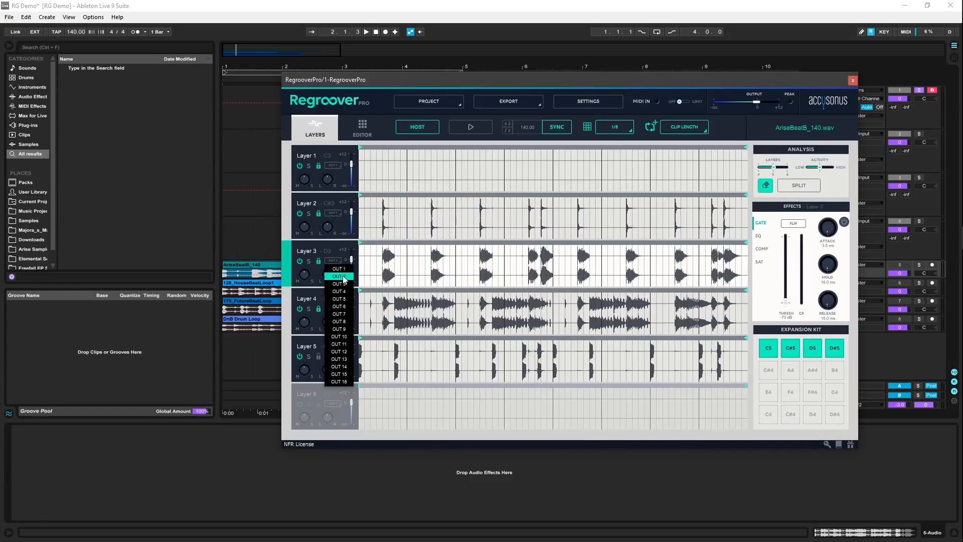
click(343, 282)
click(333, 309)
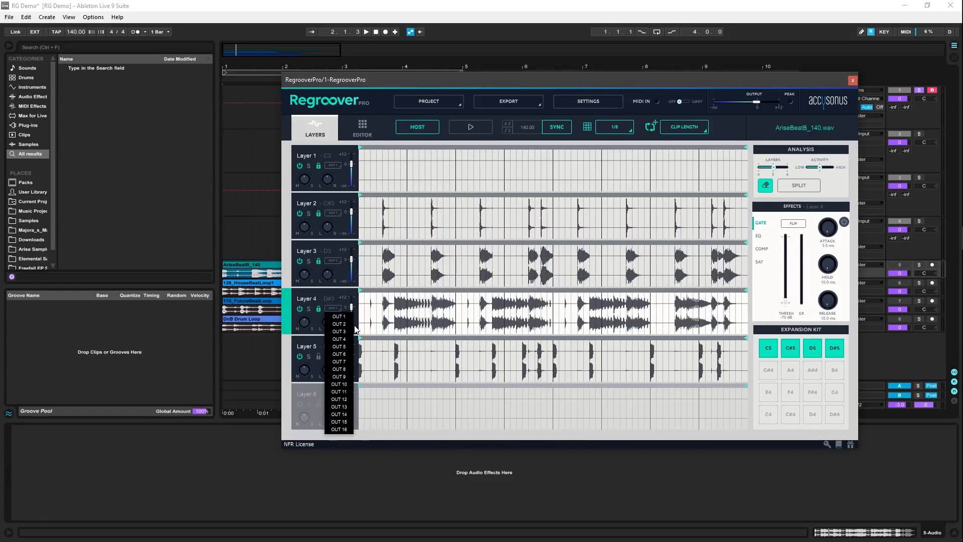
click(340, 357)
click(339, 357)
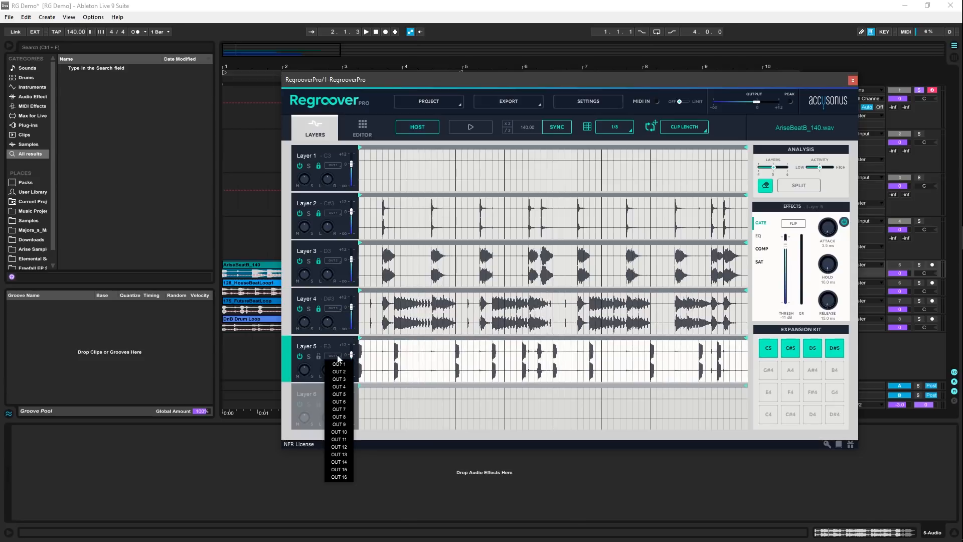
click(345, 387)
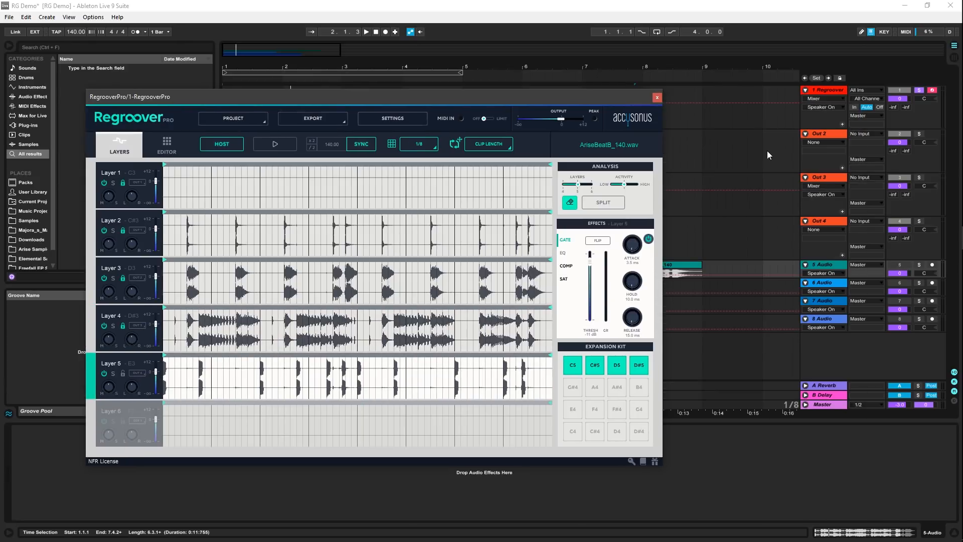
Set the audio input of tracks Out 2, Out 3 and Out 4 in Ableton Live to 1-RegrooverPro.
click(823, 133)
click(869, 133)
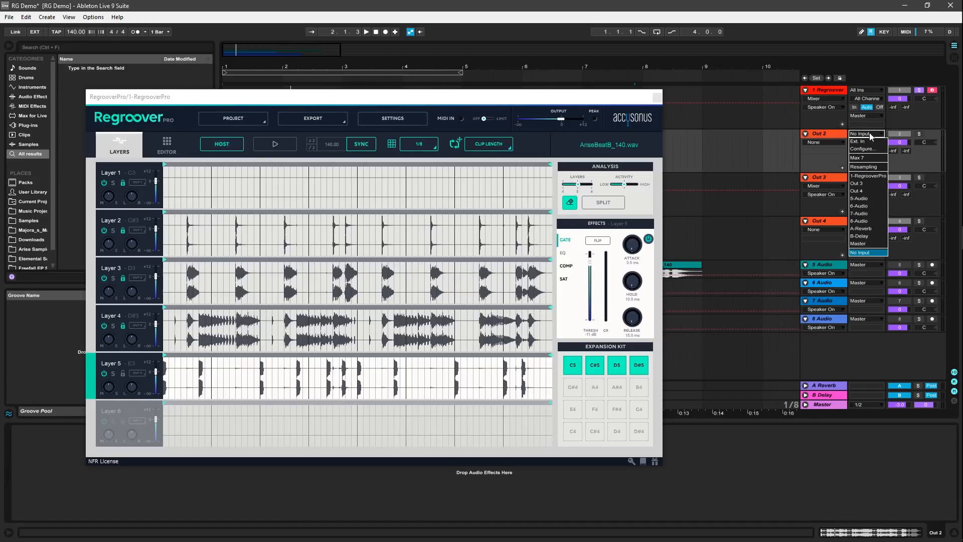
click(871, 175)
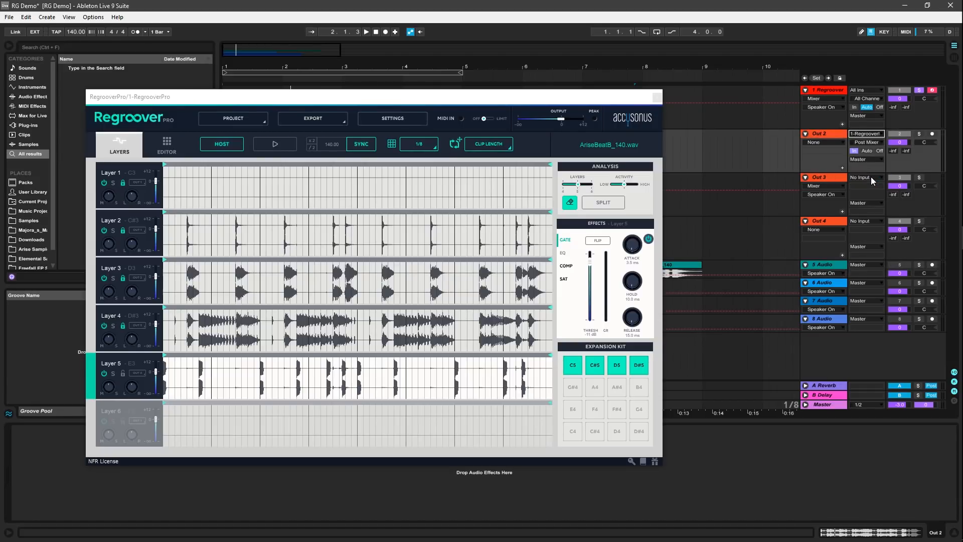
click(871, 177)
click(868, 220)
click(874, 222)
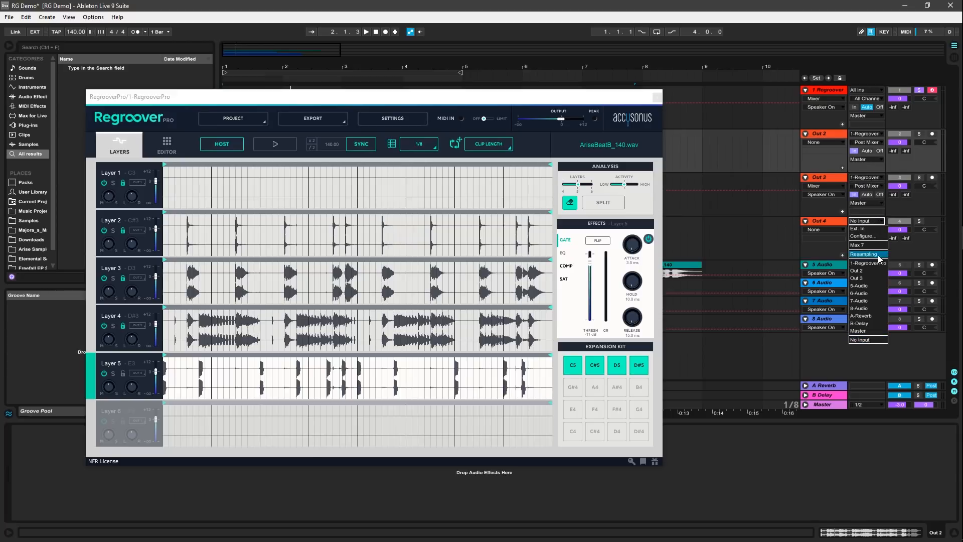
click(879, 264)
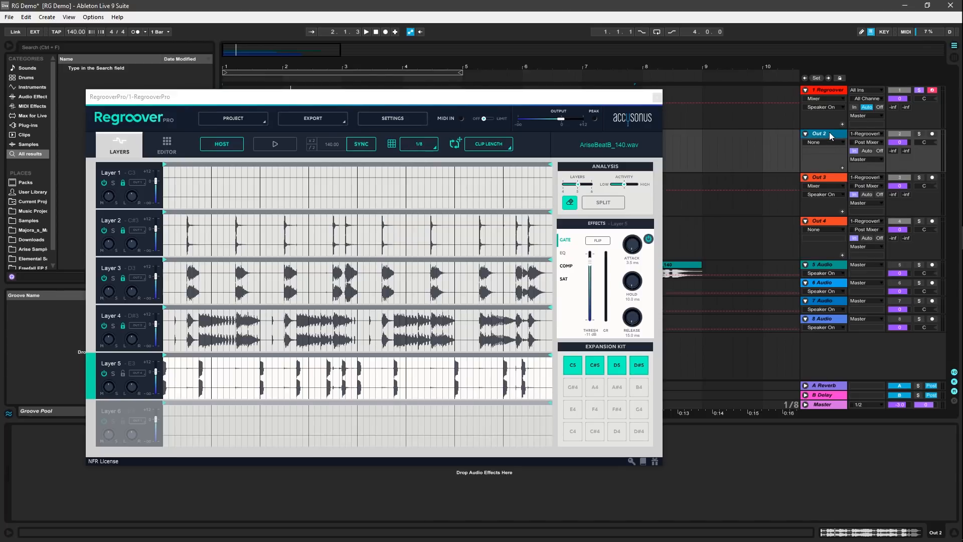
Set the input channels of tracks Out 2, Out 3 and Out 4 to their matching Regroover outputs, starting with #2 for Out 2.
click(868, 133)
click(876, 146)
click(873, 143)
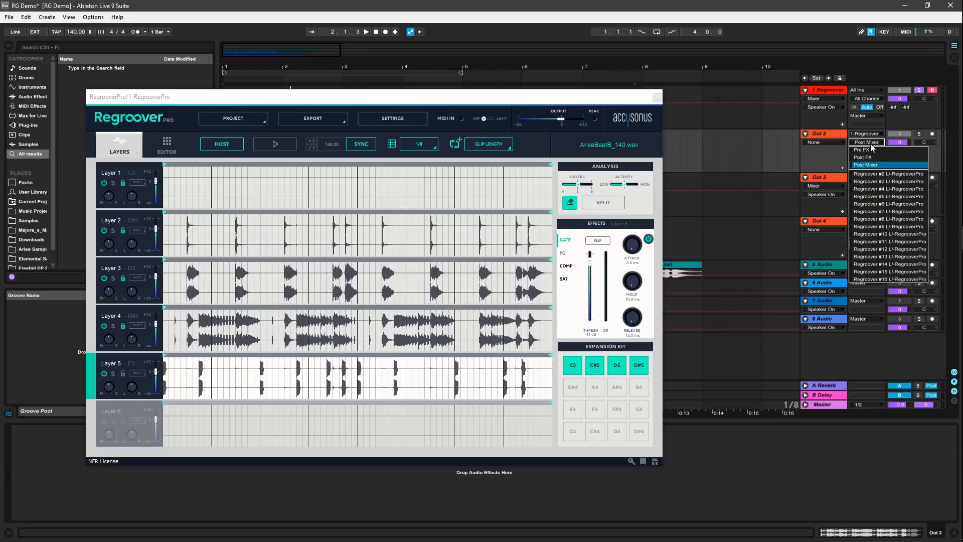
click(898, 174)
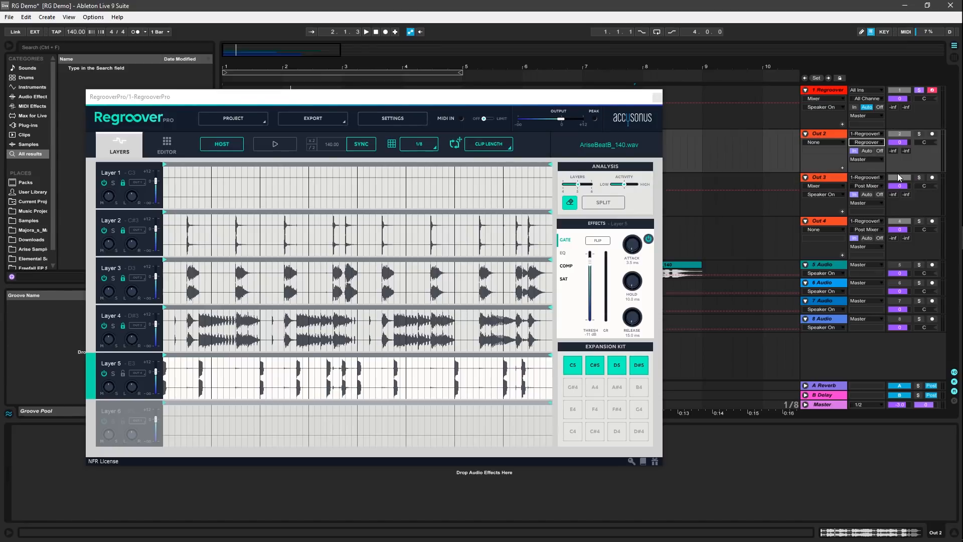
click(868, 182)
click(875, 234)
click(873, 230)
click(888, 275)
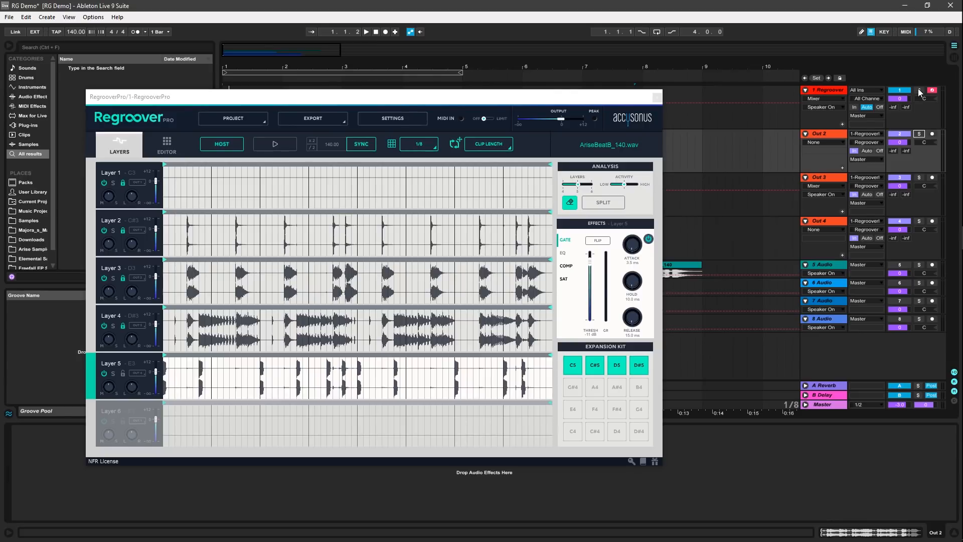
Play tracks Out 2, Out 3, Out 4 and 1 Regroover soloed in turn to check the output routing, and stop playback.
click(919, 135)
key(space)
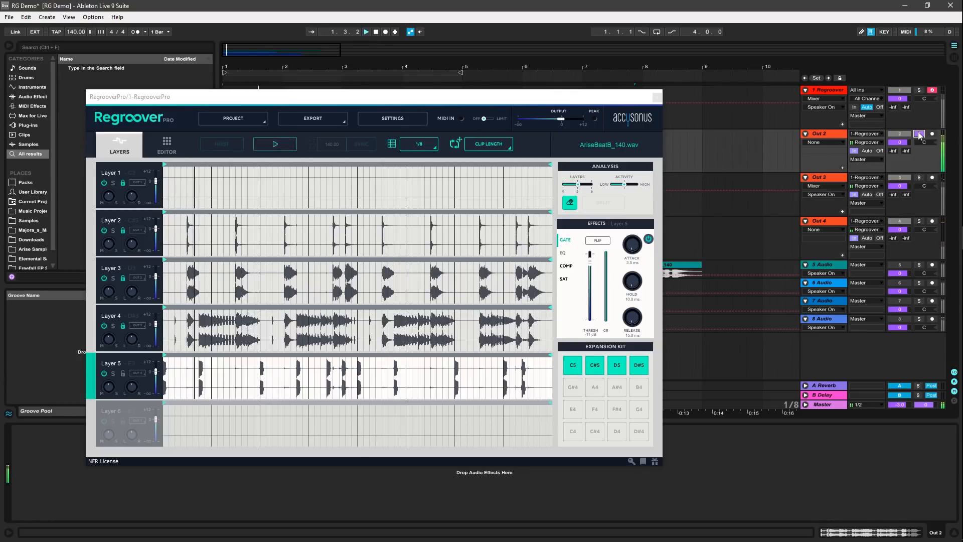
click(918, 221)
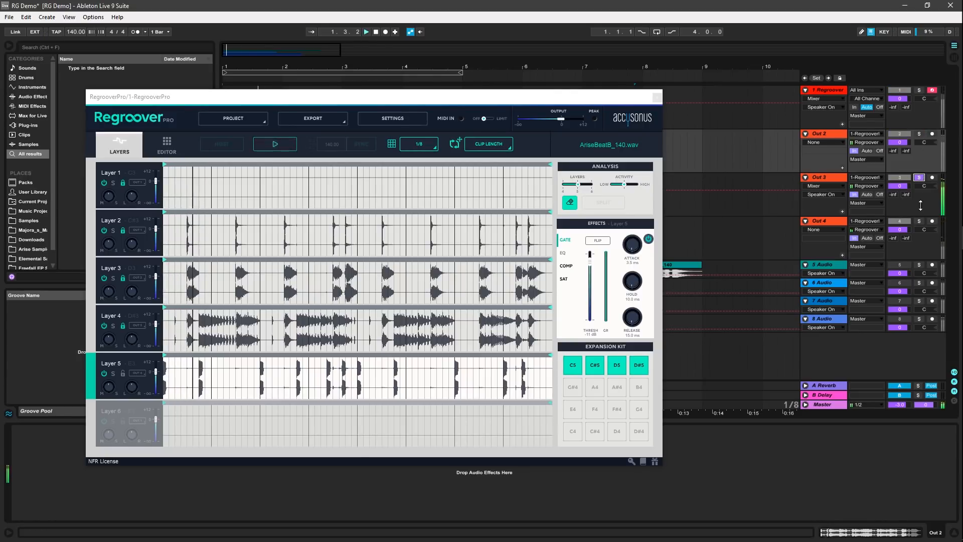
click(919, 90)
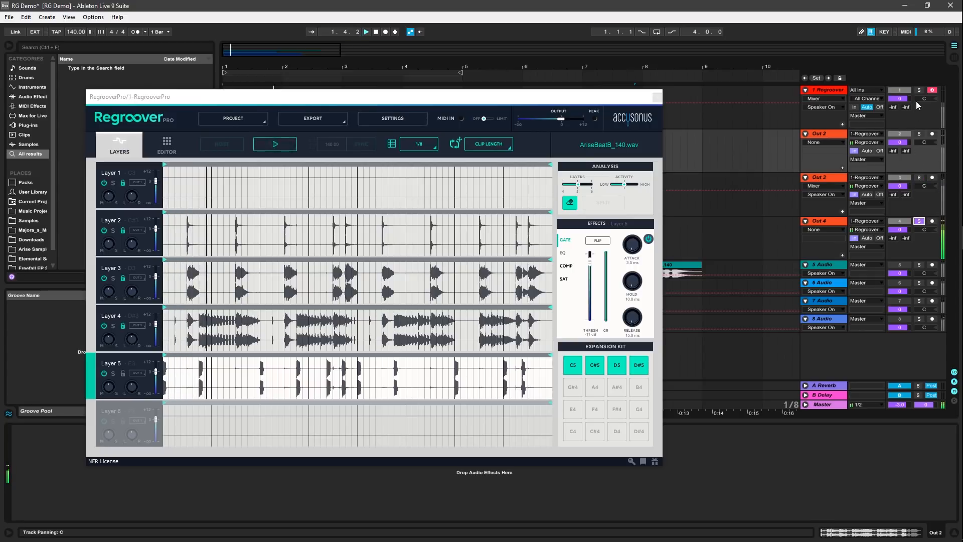
click(919, 92)
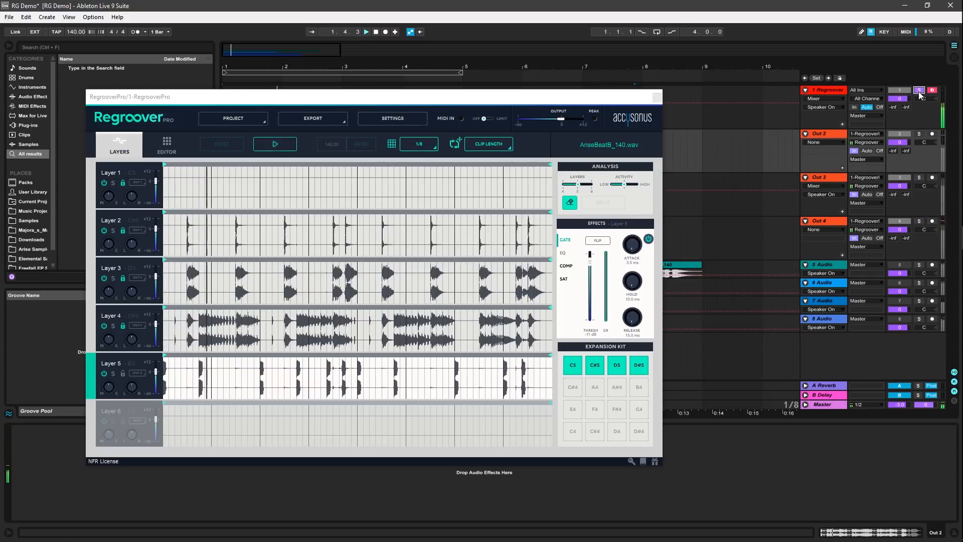
key(space)
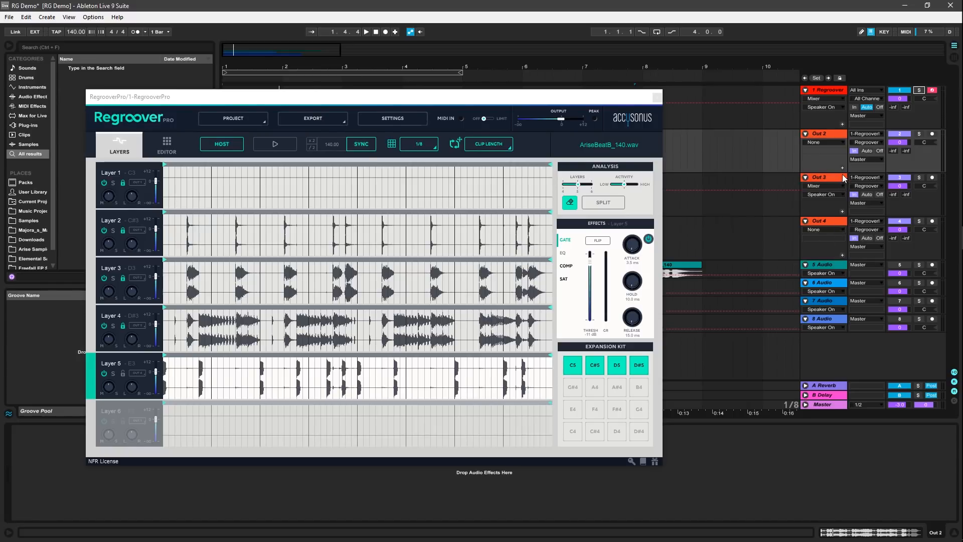
Hide the Regroover Pro window and add a Frequency Shifter after RegrooverPro on track 1 Regroover.
key(ctrl+alt+p)
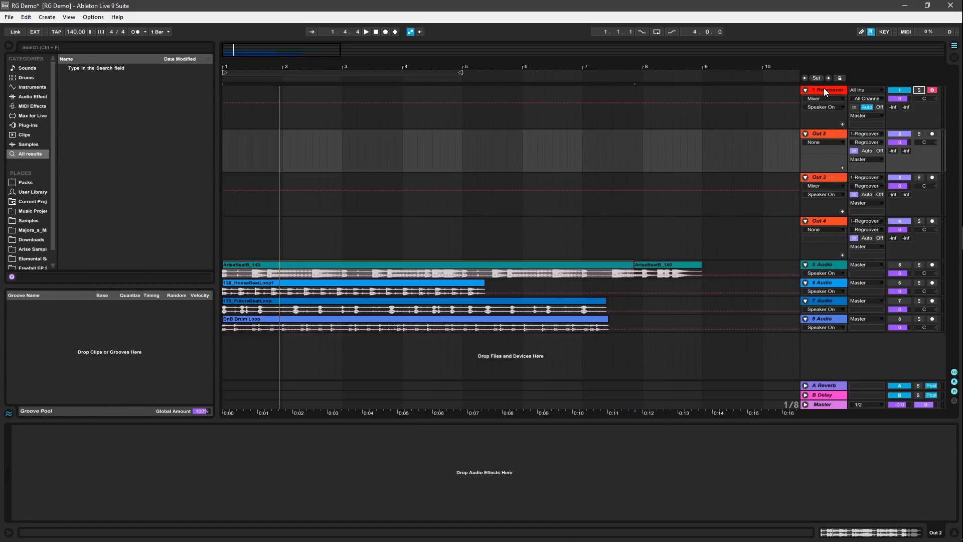
click(825, 92)
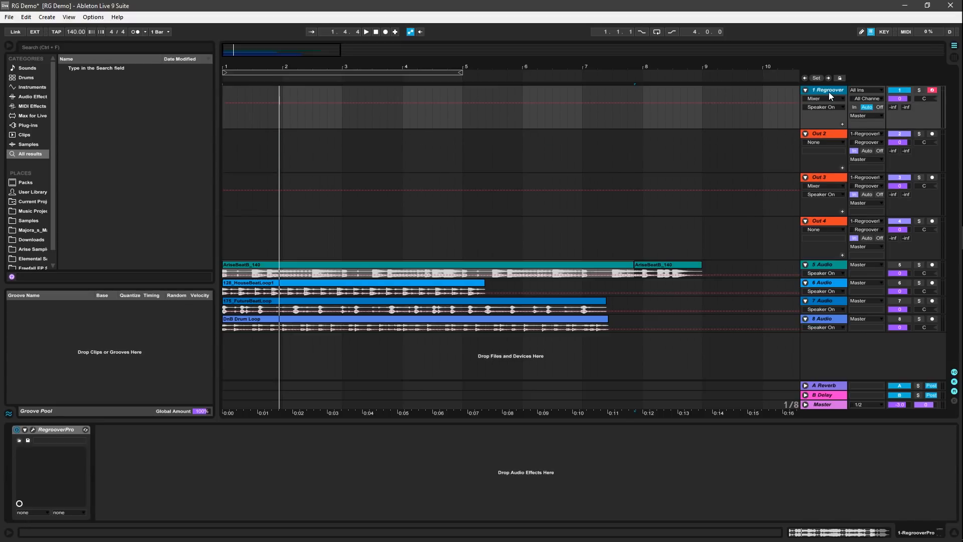
click(919, 90)
key(space)
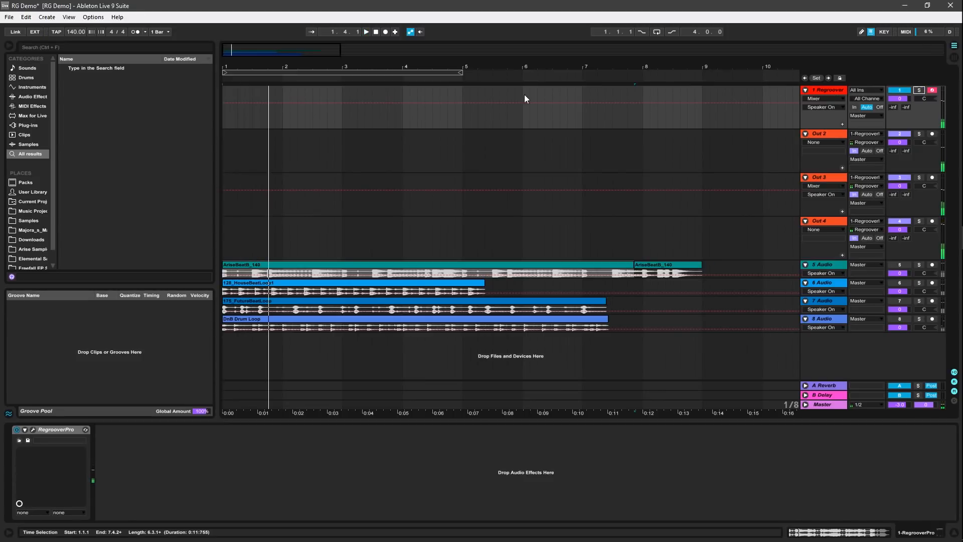
click(98, 47)
text(freq)
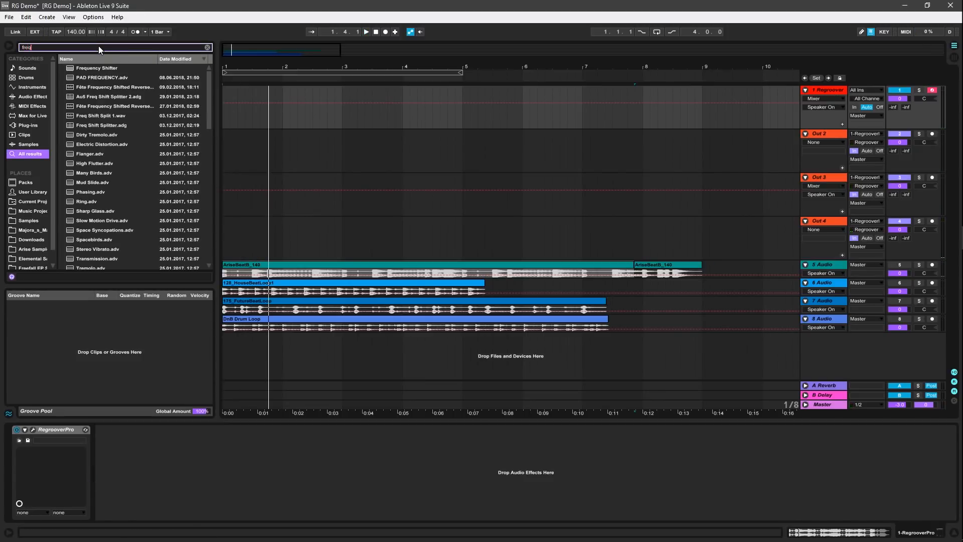
drag(96, 70, 549, 107)
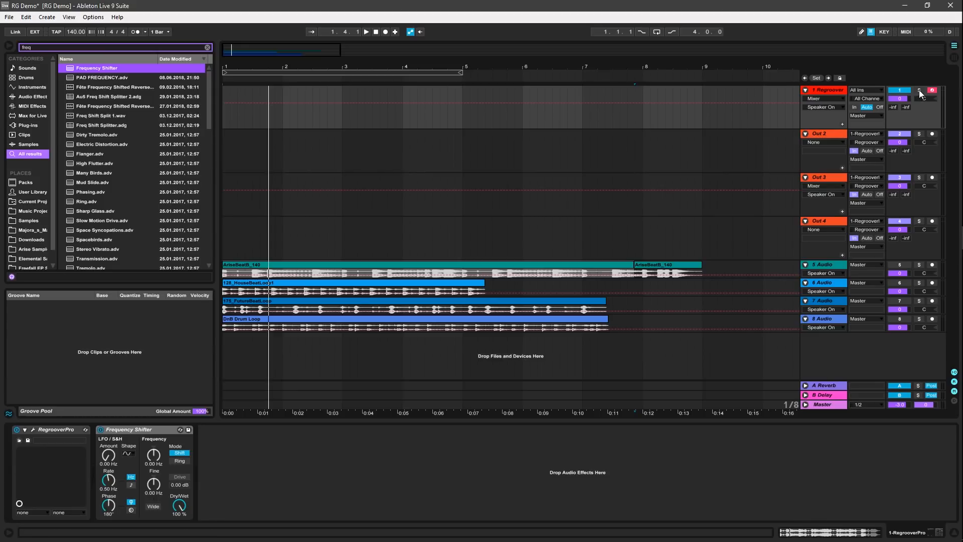
Set the Frequency Shifter's Fine value to -81.7 Hz while the loop plays, and stop playback.
key(space)
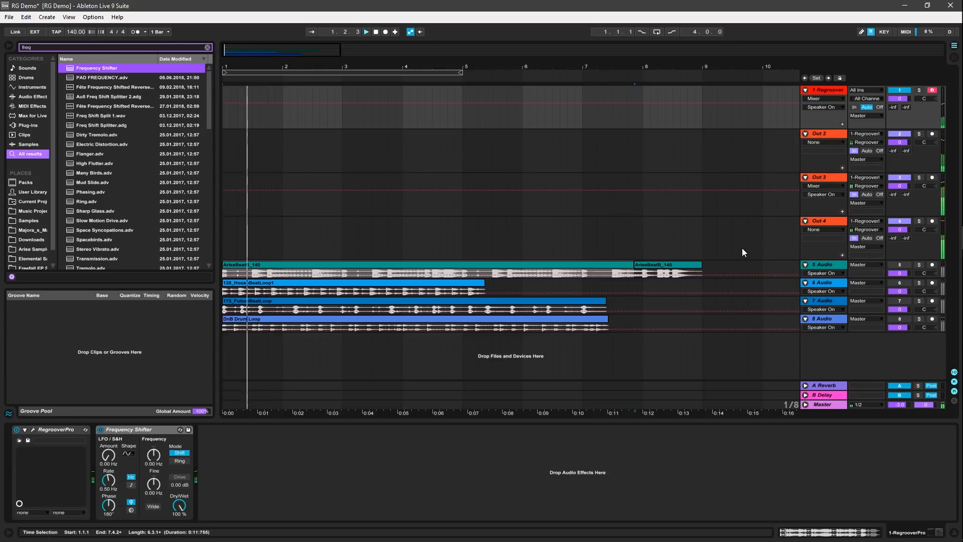
mouse_move(153, 483)
mouse_down()
mouse_move(154, 458)
mouse_move(153, 470)
mouse_up()
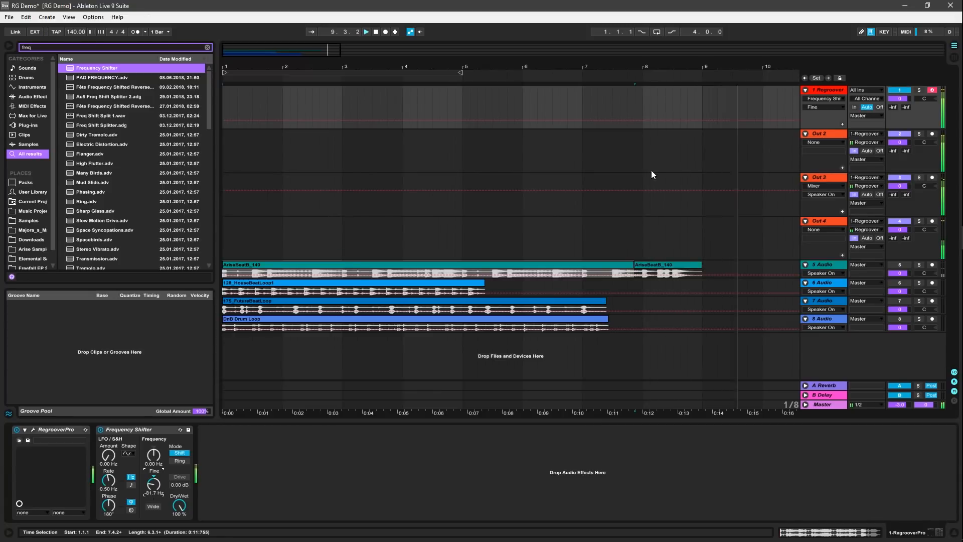
key(space)
Solo track Out 4 during playback and add an EQ Eight to it.
key(space)
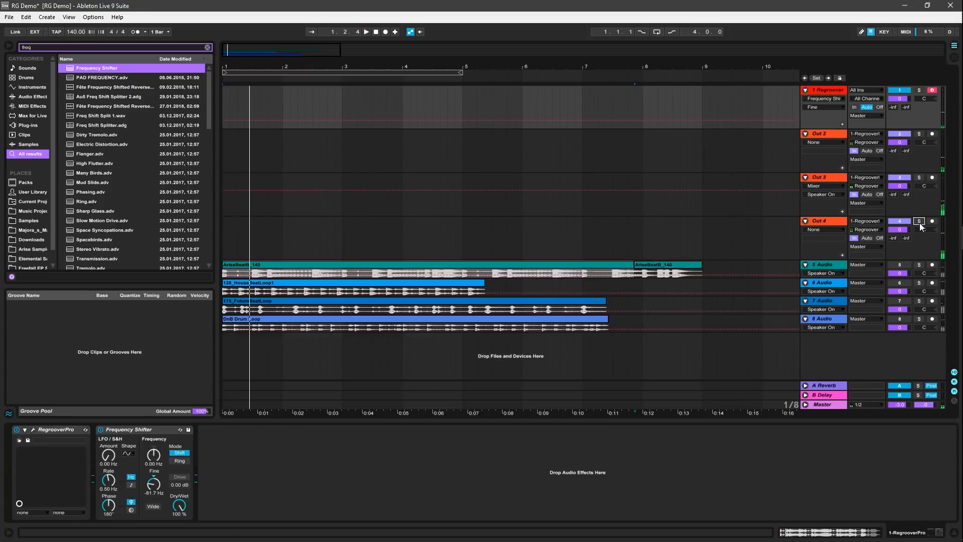
click(920, 223)
key(space)
click(820, 221)
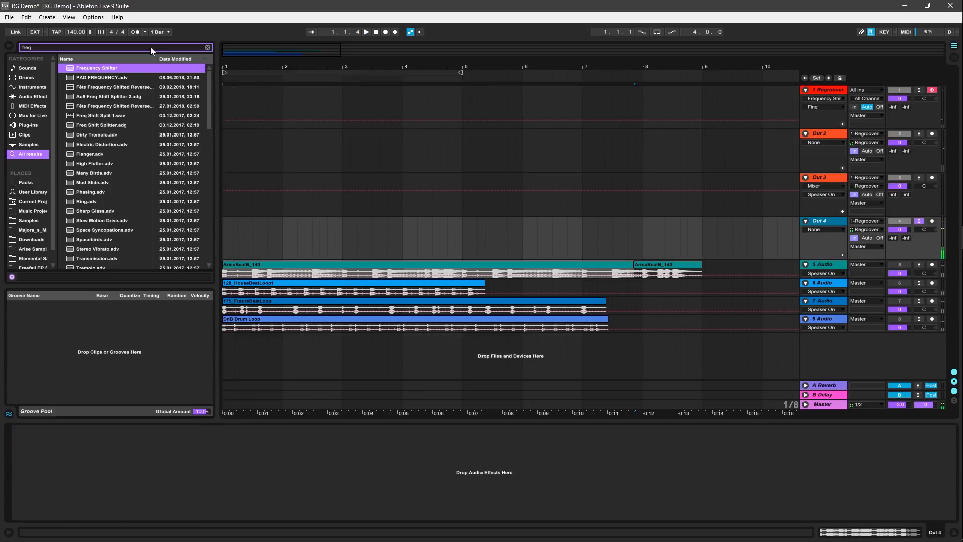
key(ctrl+f)
text(eq)
click(85, 68)
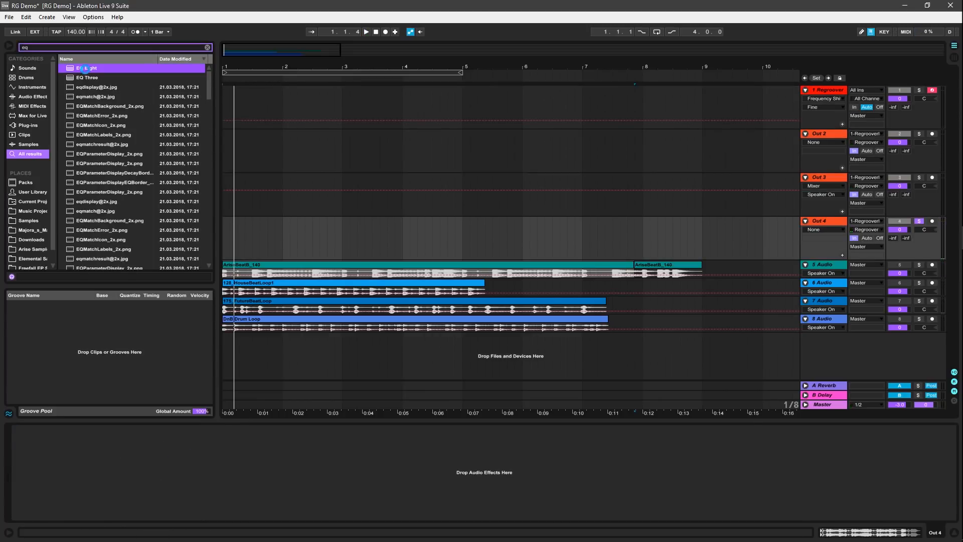
double_click(86, 68)
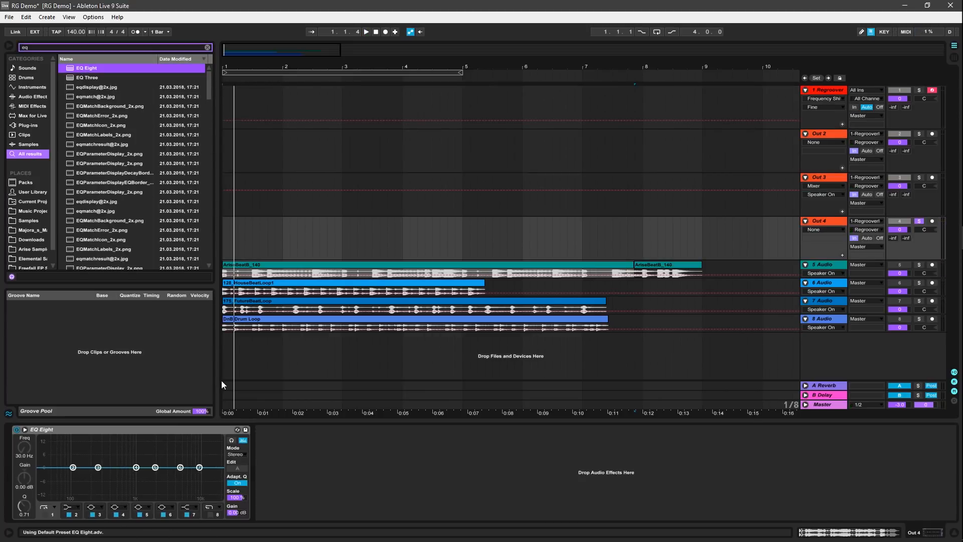
Shape Out 4's EQ Eight: enable band 1, cut band 3 by 15 dB at 483 Hz, and boost band 6 by 6.82 dB at 7.76 kHz.
click(45, 515)
drag(39, 474, 116, 499)
key(space)
key(space)
key(space)
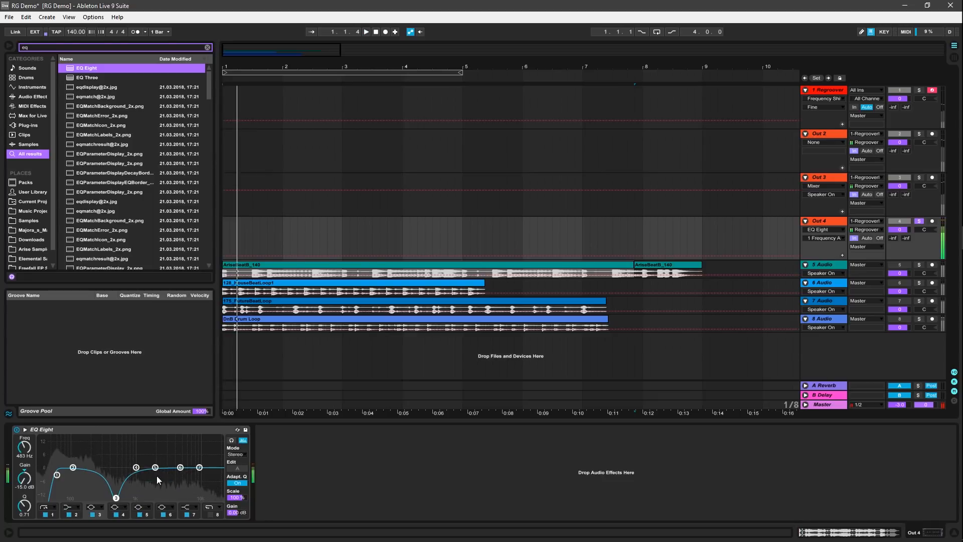
drag(180, 467, 192, 454)
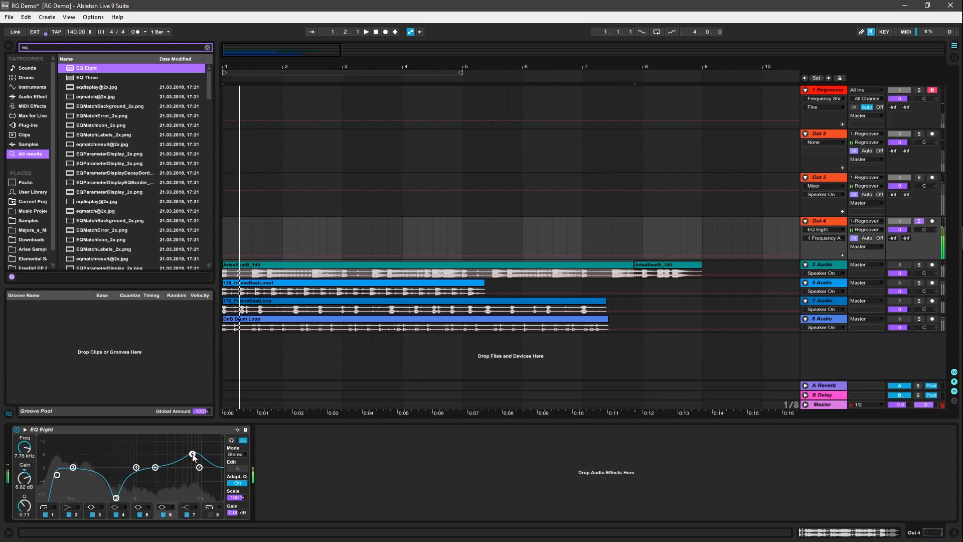
Lower the Master track's volume, play Out 4 soloed, and switch its solo off to hear the full mix.
click(901, 404)
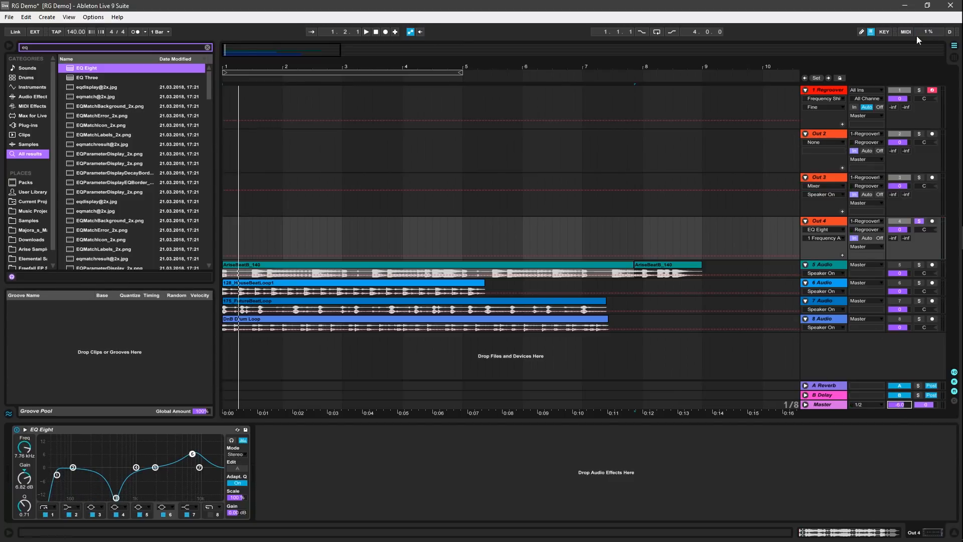
key(space)
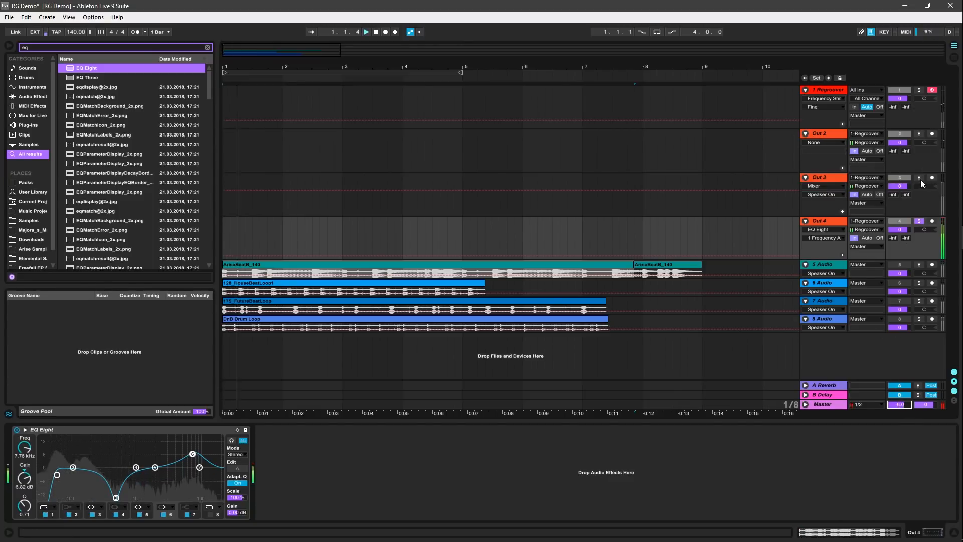
click(919, 221)
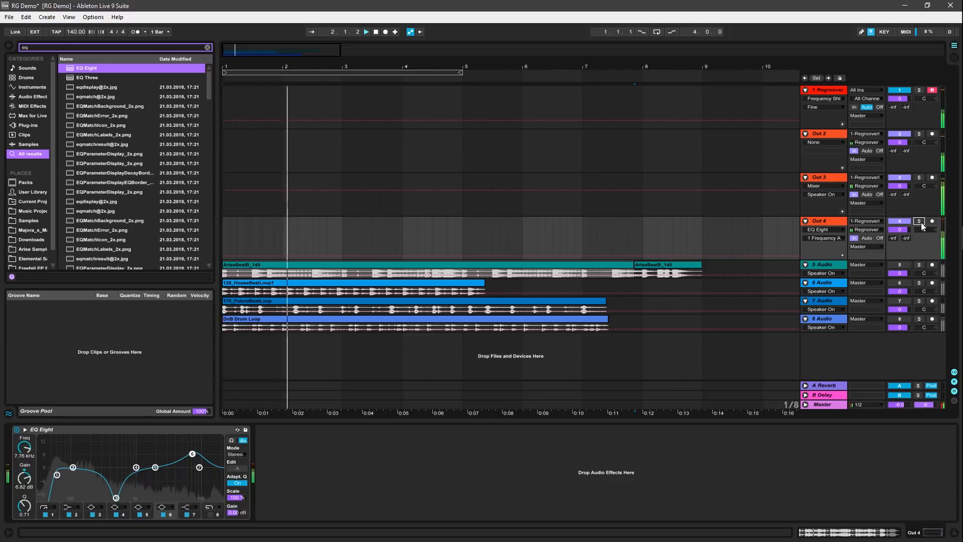
Solo track Out 3, add an EQ Eight to it, and play the loop from the start.
click(919, 177)
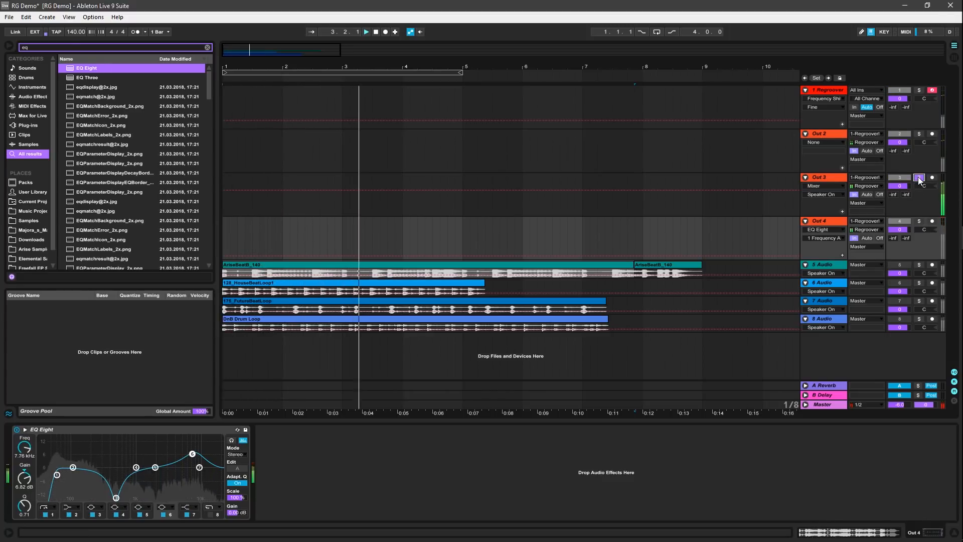
click(834, 182)
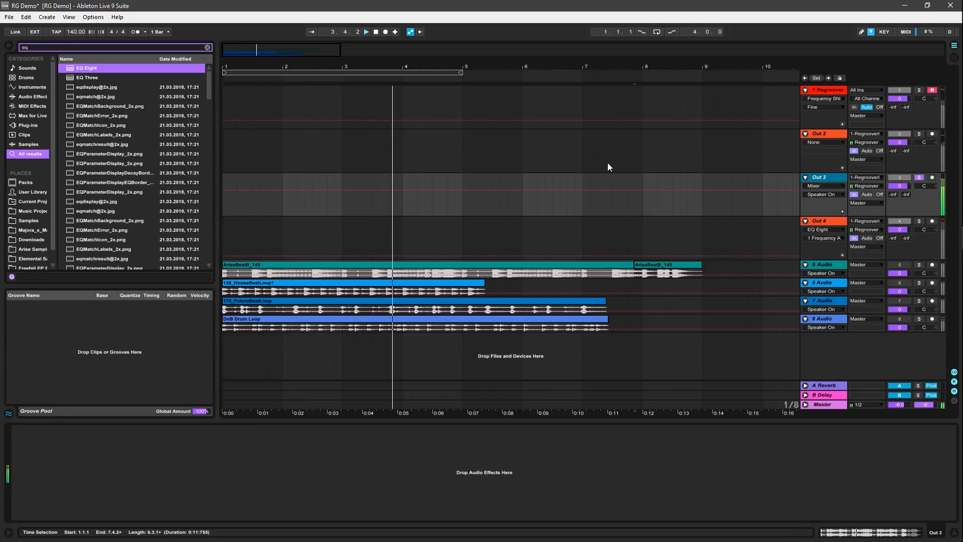
double_click(85, 67)
key(space)
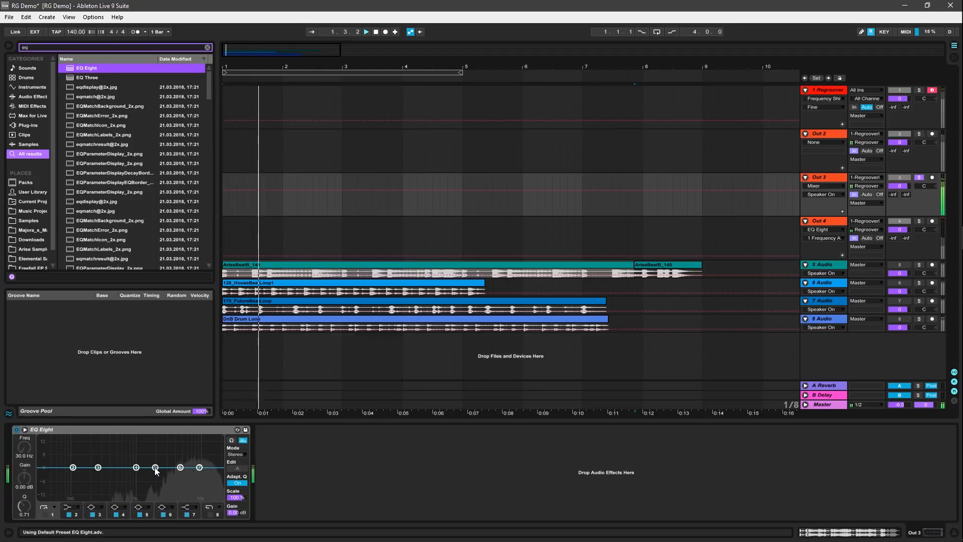
Shape Out 3's EQ Eight with cuts on bands 5 and 6 and a 3.35 dB boost at 3.23 kHz on band 7, and unsolo the track.
drag(155, 468, 180, 474)
drag(24, 506, 24, 503)
mouse_move(180, 474)
mouse_down()
mouse_move(190, 467)
mouse_move(168, 461)
mouse_up()
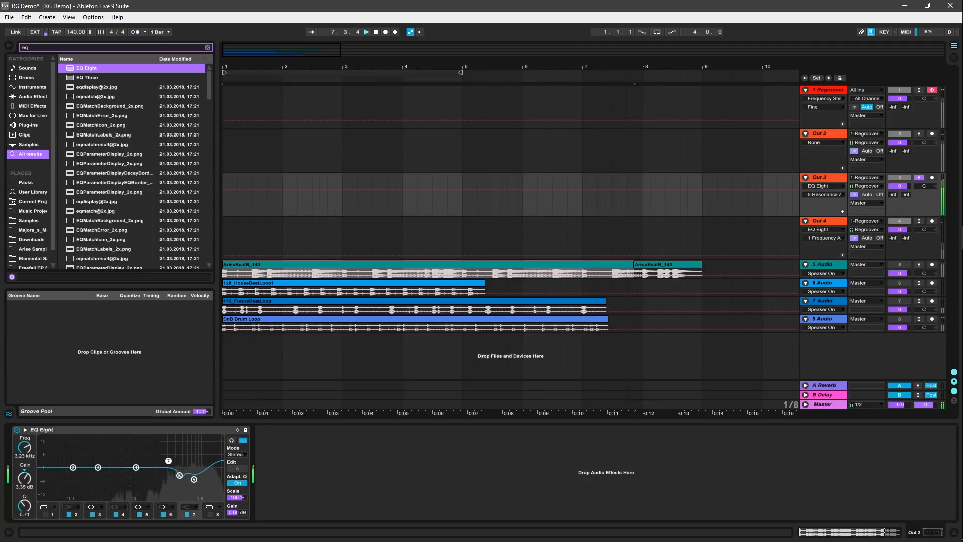
click(918, 178)
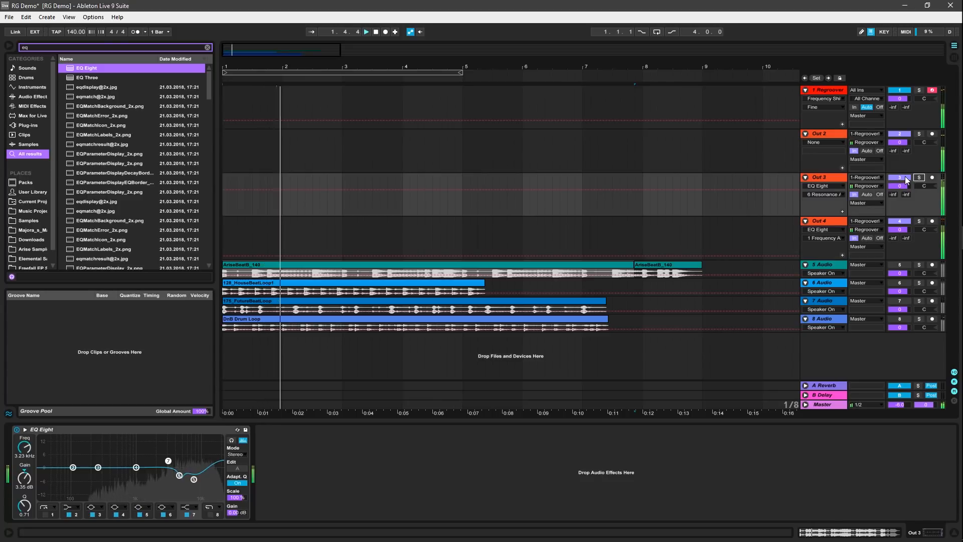
Solo track Out 2 and add a Gate effect to it.
click(841, 134)
click(918, 124)
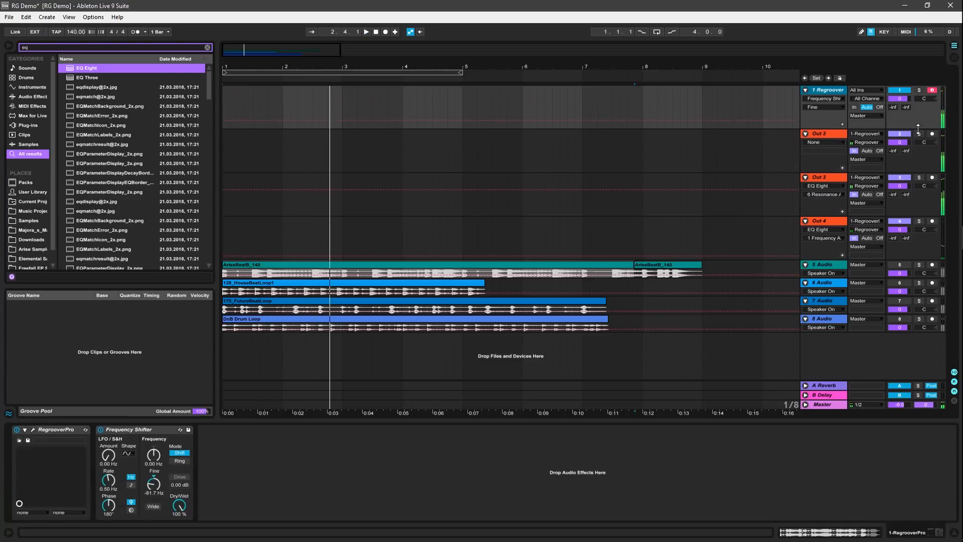
click(919, 134)
key(space)
click(835, 135)
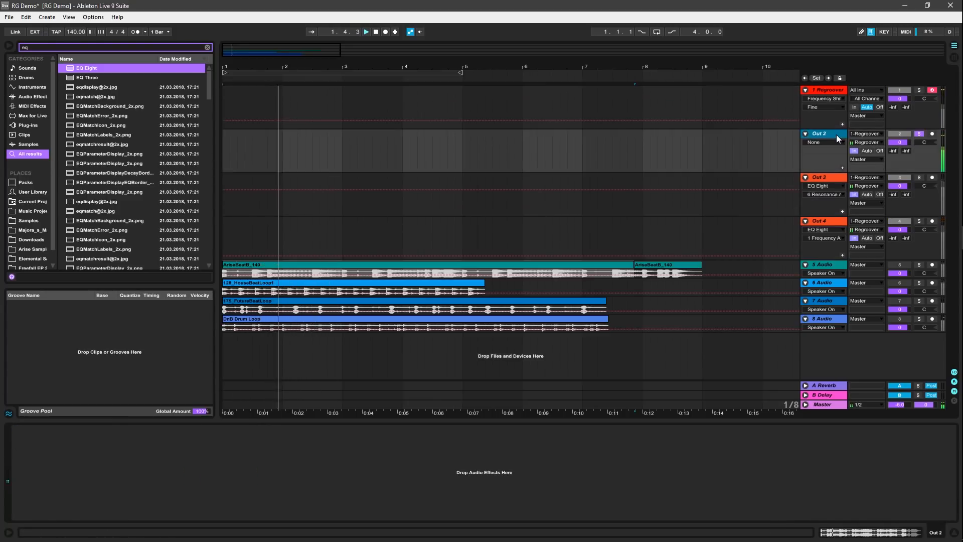
click(73, 46)
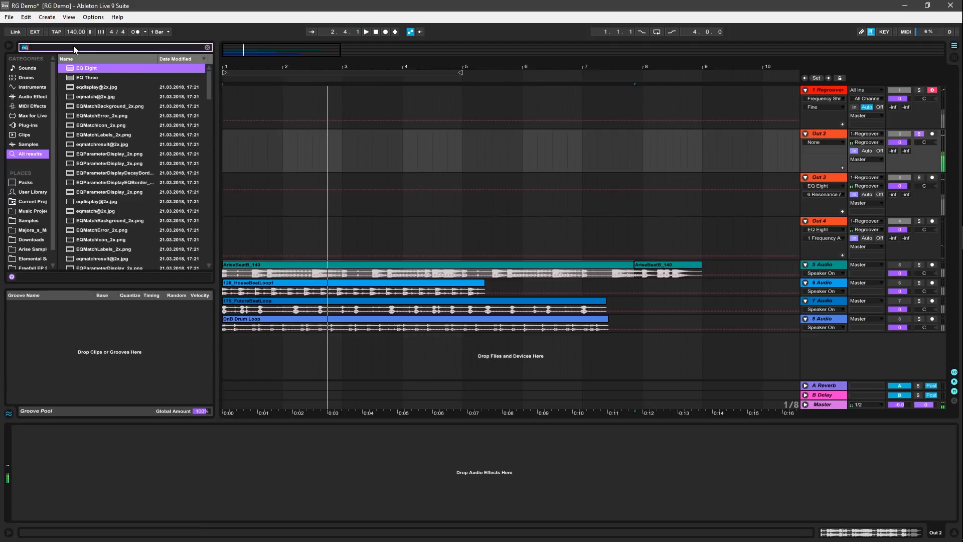
text(gate)
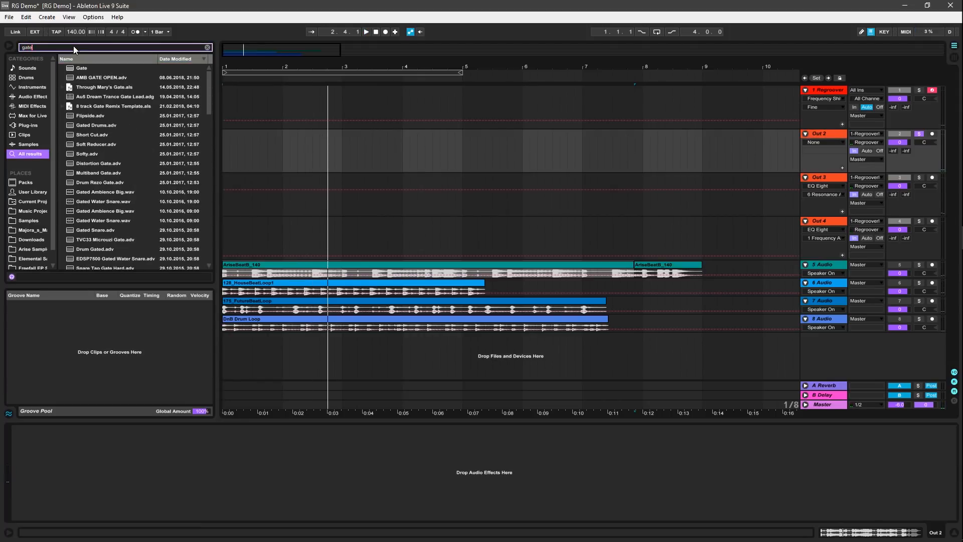
key(Return)
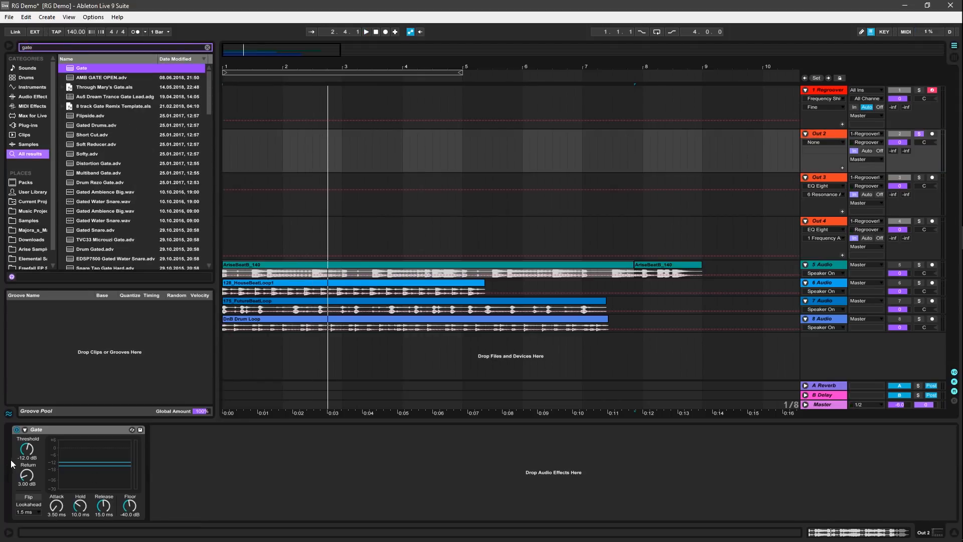
Set the Gate's Threshold to -11.1 dB and its Return to 0.00 dB while the loop plays.
key(space)
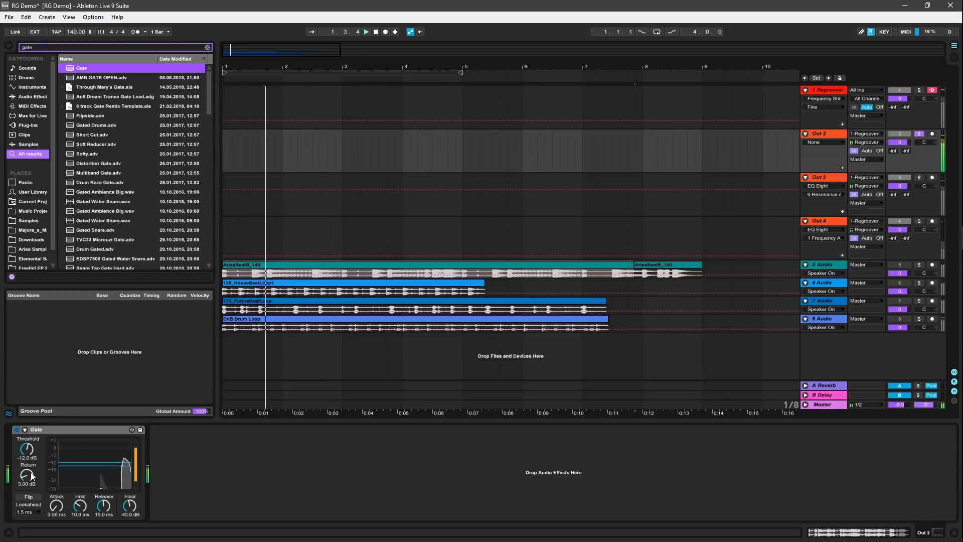
drag(26, 449, 26, 443)
drag(27, 476, 27, 492)
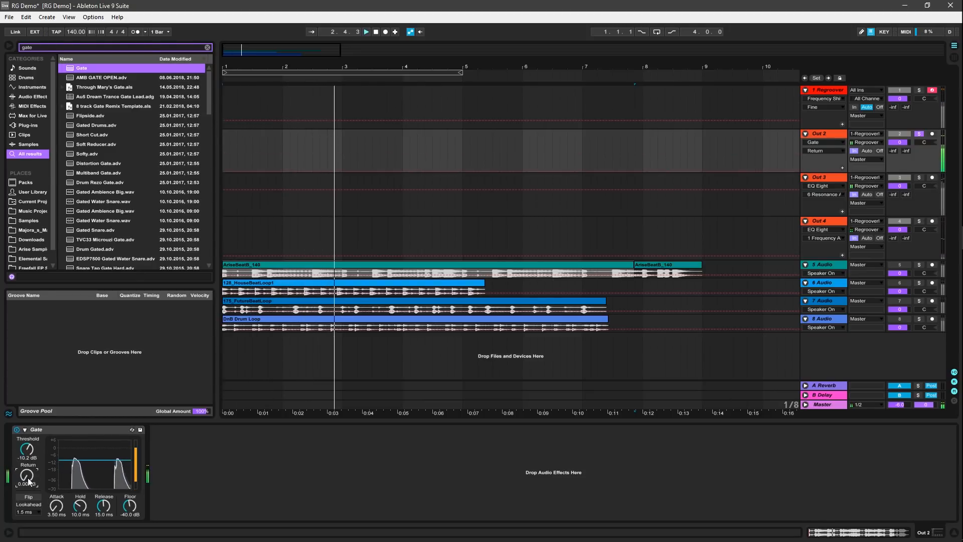
drag(28, 451, 28, 455)
Enable the Gate's sidechain on Out 2, audition track 1 Regroover soloed, and choose 1-RegrooverPro as the sidechain source.
click(25, 429)
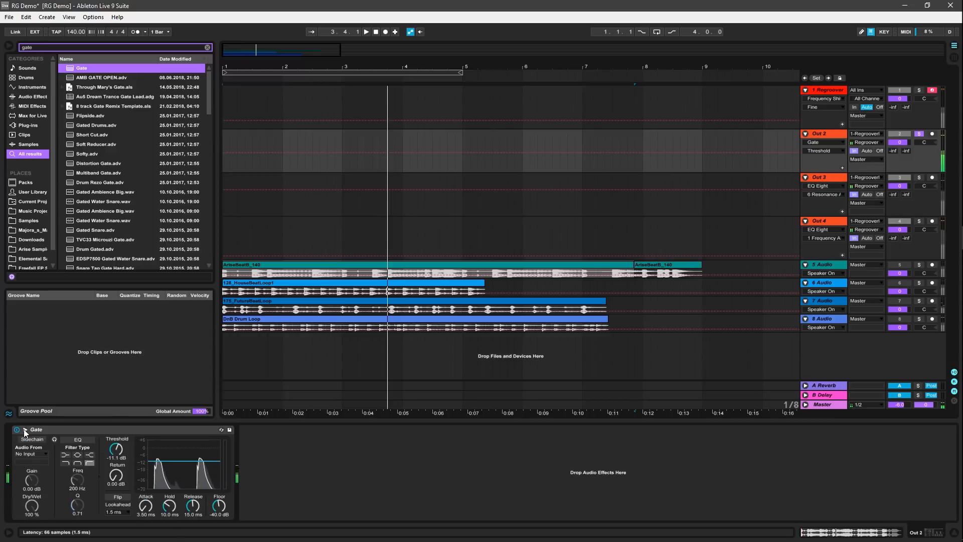
click(40, 439)
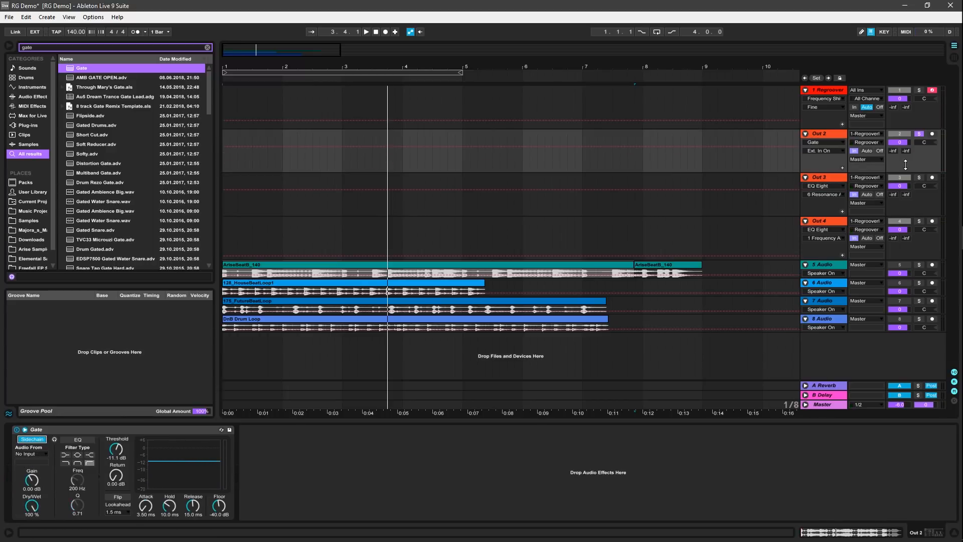
click(920, 90)
key(space)
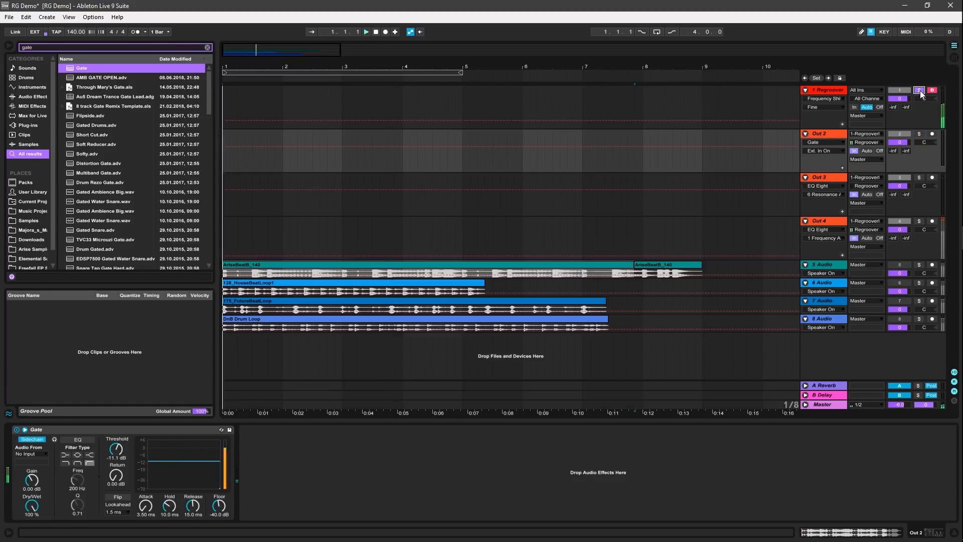
click(31, 453)
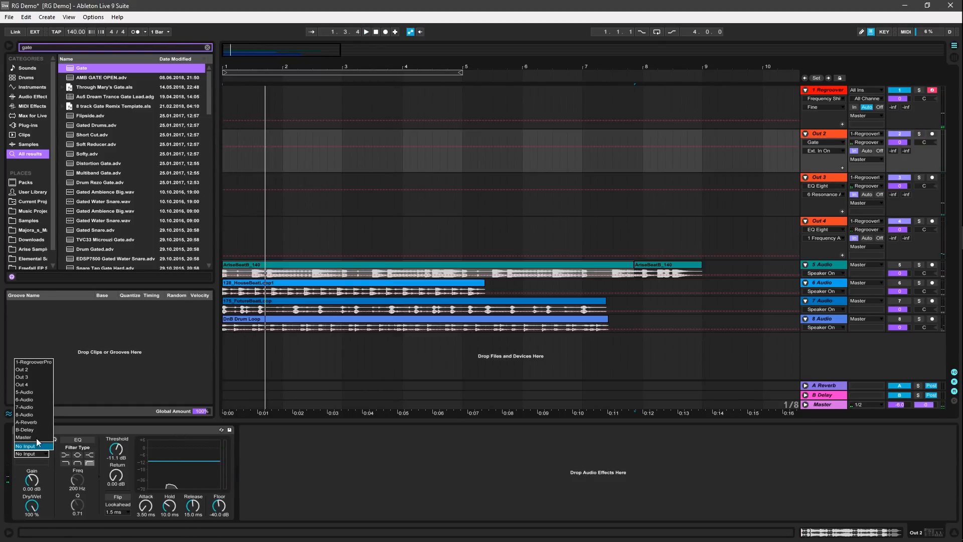
click(41, 363)
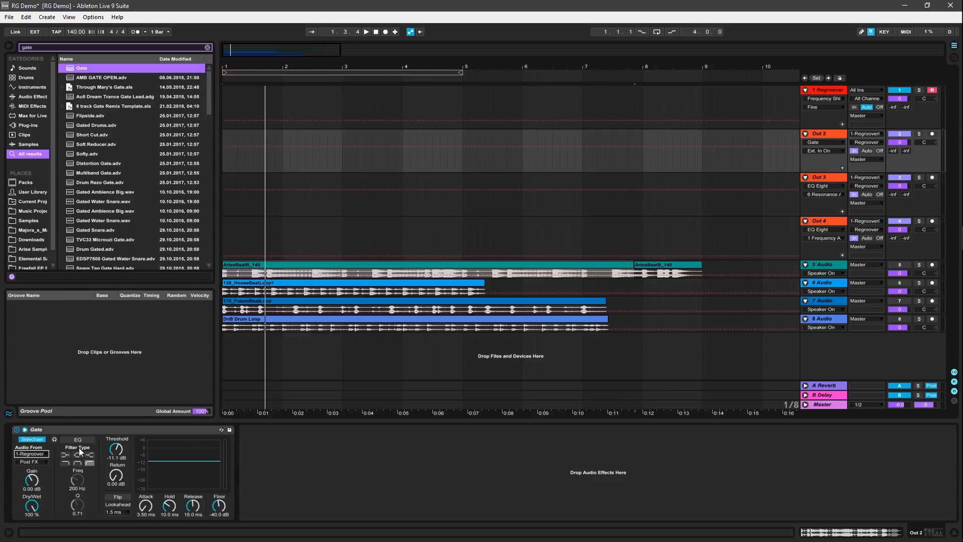
Set the Gate's Threshold to -14.6 dB, Attack to 0.02 ms and Lookahead to 10 ms during playback.
key(space)
drag(116, 449, 115, 461)
drag(145, 505, 145, 527)
click(116, 513)
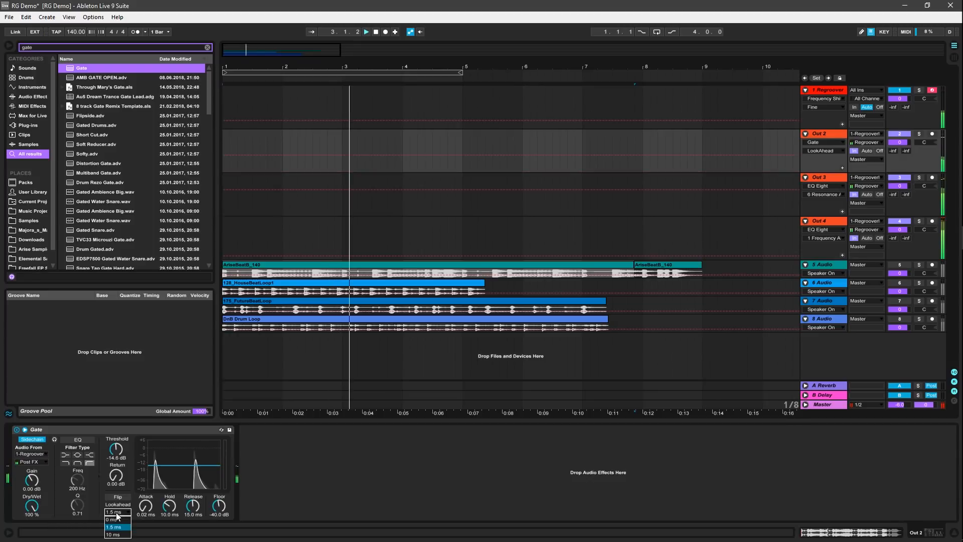
click(113, 534)
click(145, 508)
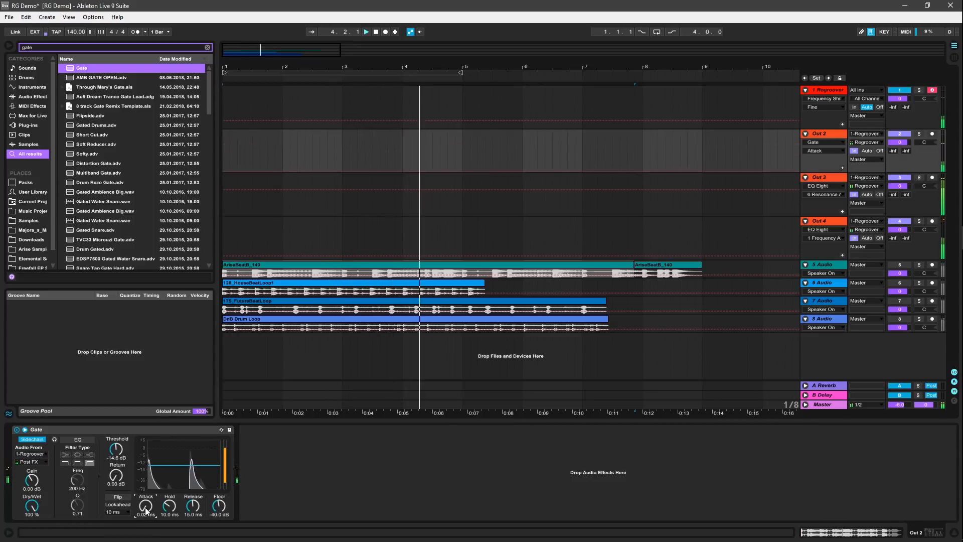
Set the Gate's Threshold to -17.2 dB and its Release to 59.1 ms during playback.
drag(116, 450, 116, 459)
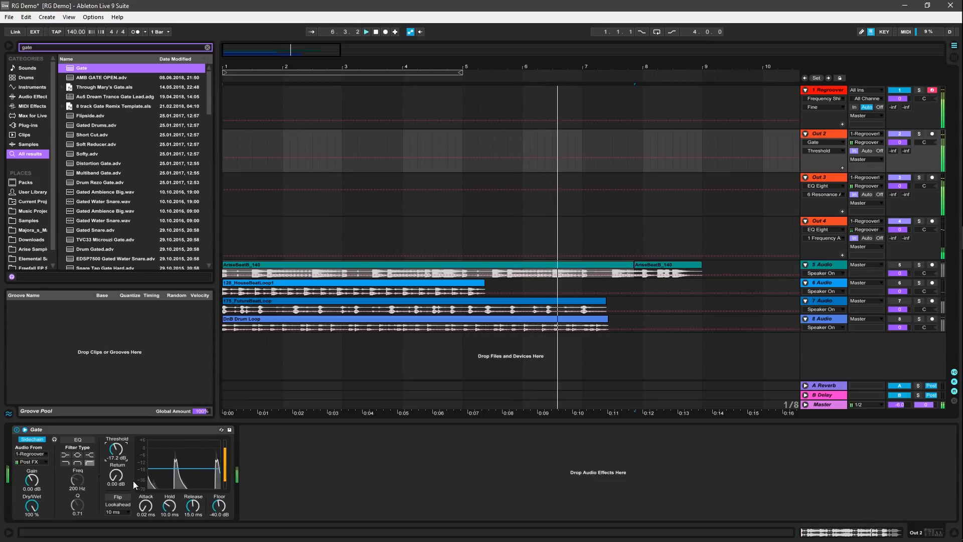
drag(192, 505, 193, 495)
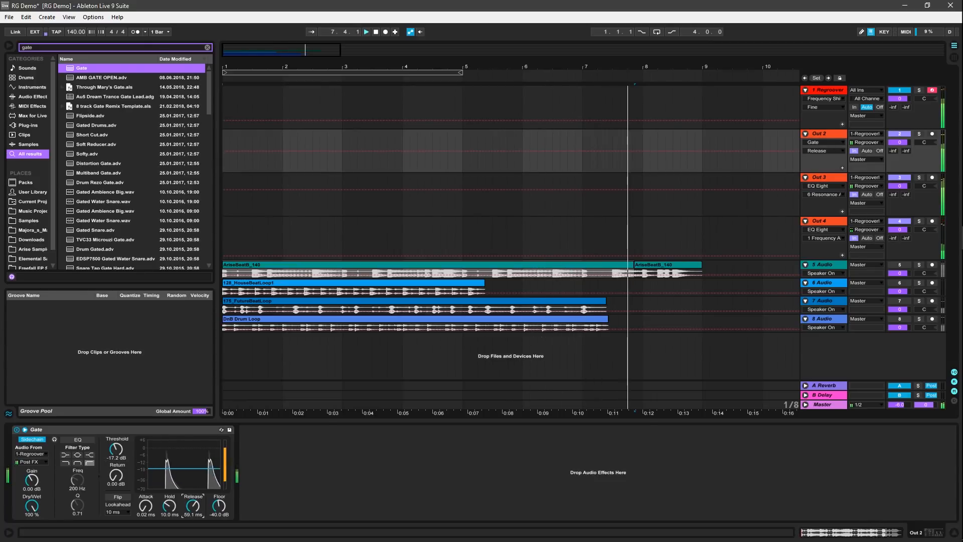
Add EQ Eight after the Gate on Out 2 and enable band 1 as a low cut at about 812 Hz.
click(83, 47)
text(eq)
double_click(82, 68)
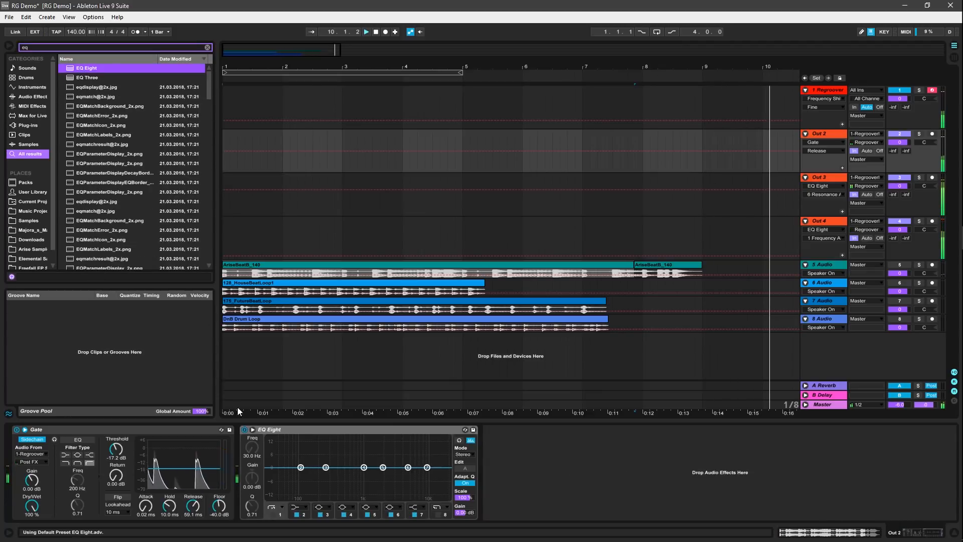
click(273, 514)
drag(252, 448, 253, 424)
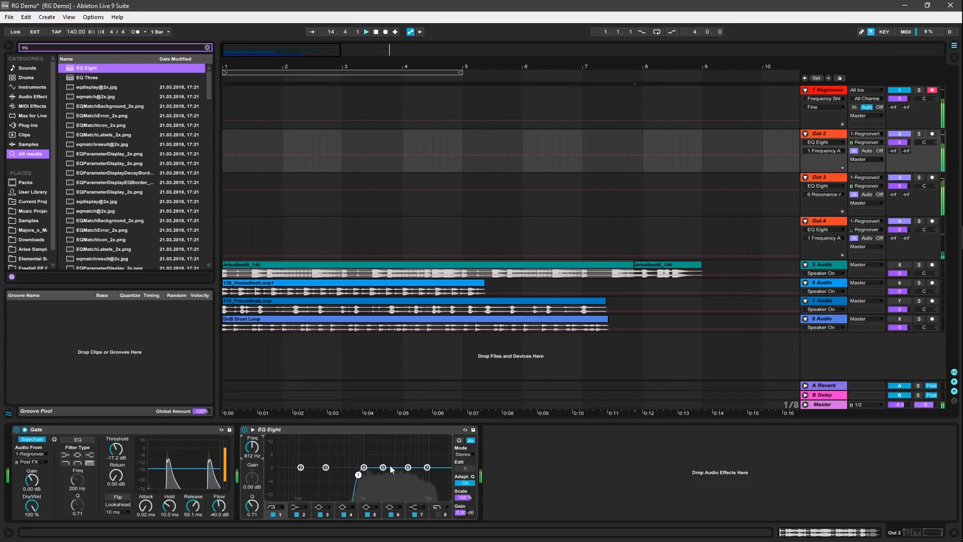
Boost EQ Eight's band 6 by 7.81 dB at 10.0 kHz and raise band 7 as a high shelf below it.
drag(408, 467, 425, 448)
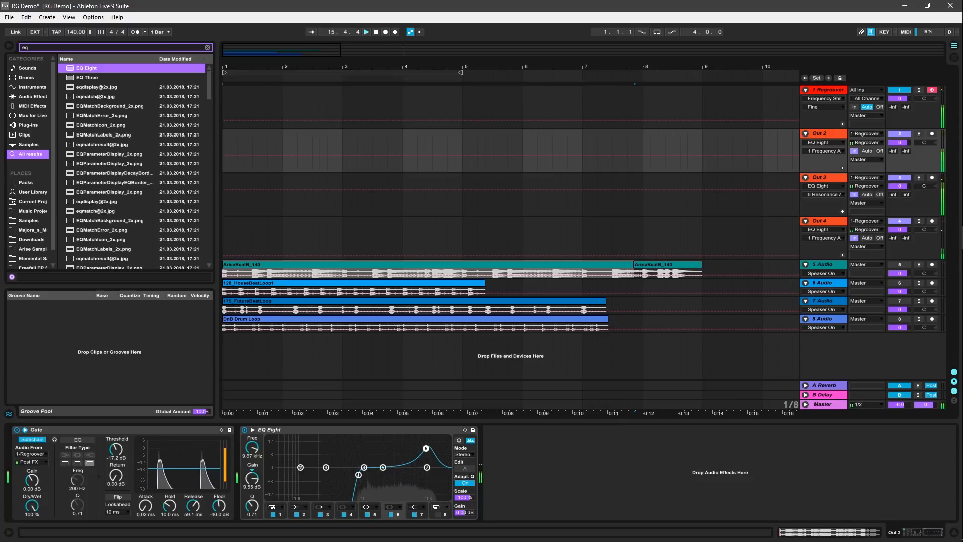
click(427, 467)
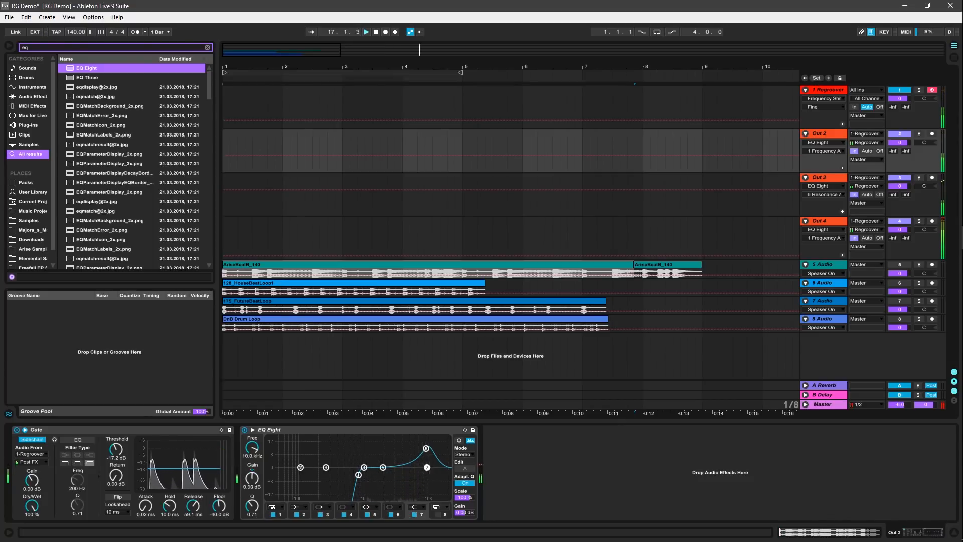
drag(422, 462, 413, 461)
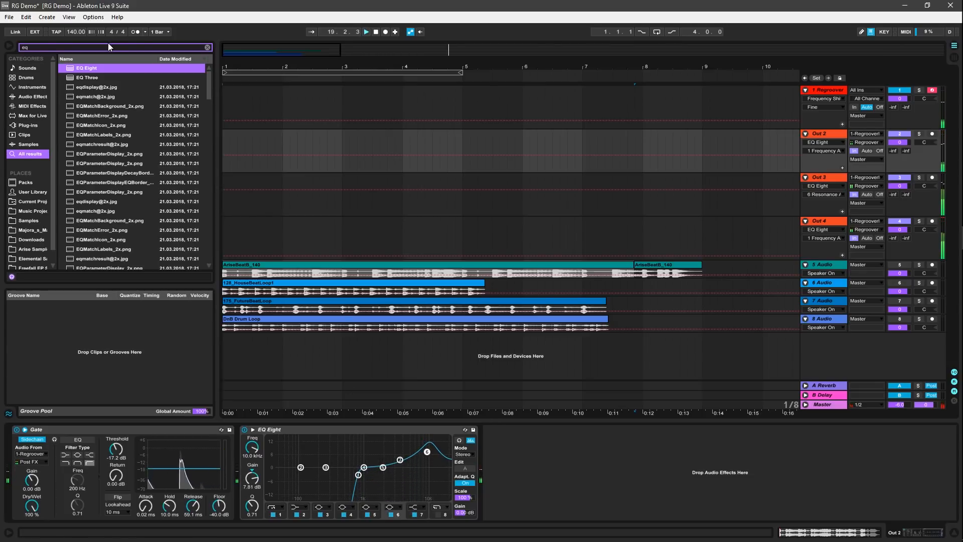
Add a Reverb to Out 2 with a Decay Time of 1.22 s and Dry/Wet of 47 %.
key(BackSpace)
key(BackSpace)
text(rev)
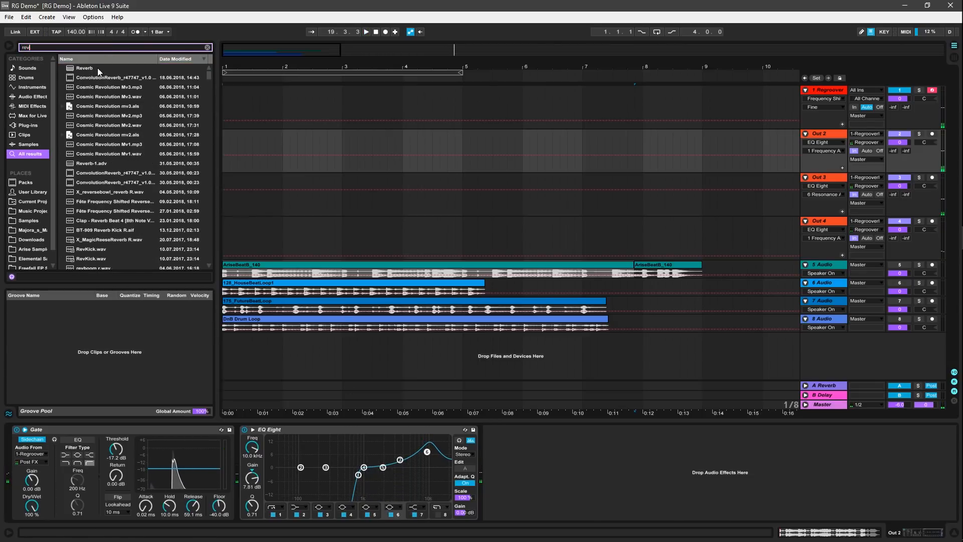
drag(98, 67, 239, 147)
mouse_move(613, 511)
mouse_down()
mouse_move(613, 527)
mouse_move(613, 493)
mouse_move(613, 505)
mouse_up()
click(608, 446)
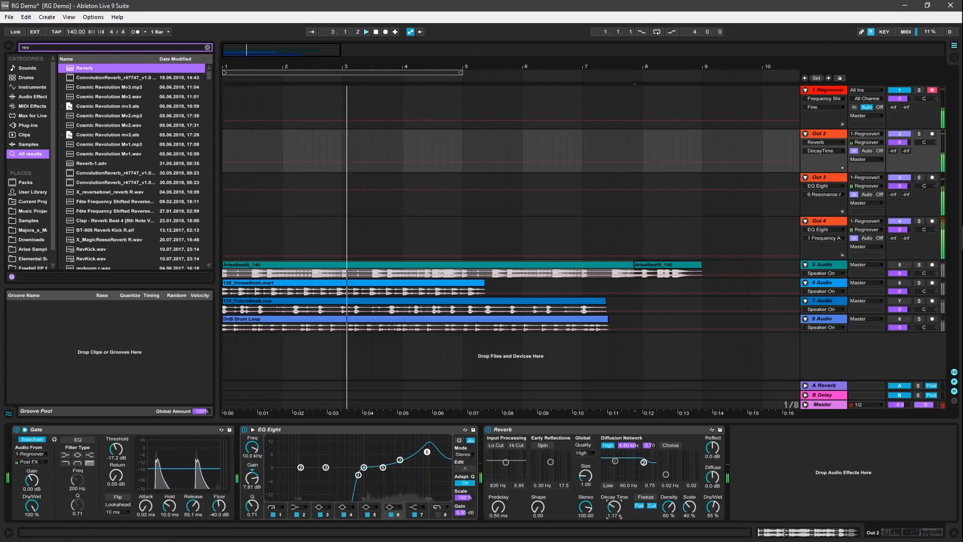
drag(712, 508, 712, 516)
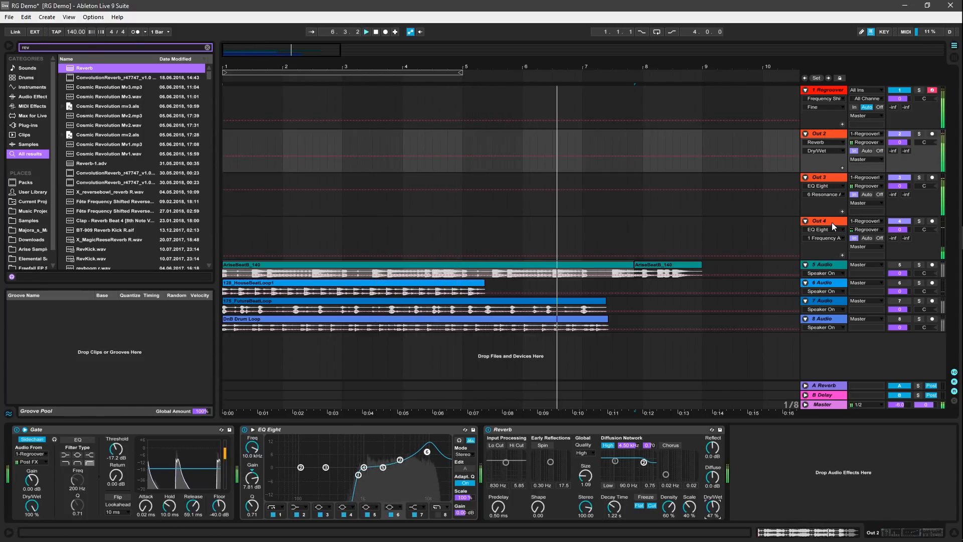
Solo track Out 3 and add a Ping Pong Delay after its EQ Eight.
key(space)
click(919, 177)
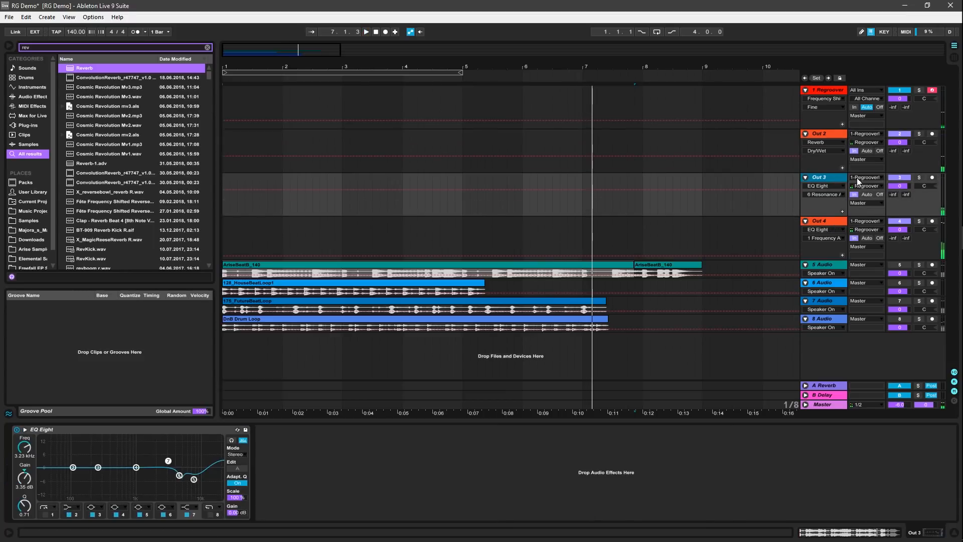
key(space)
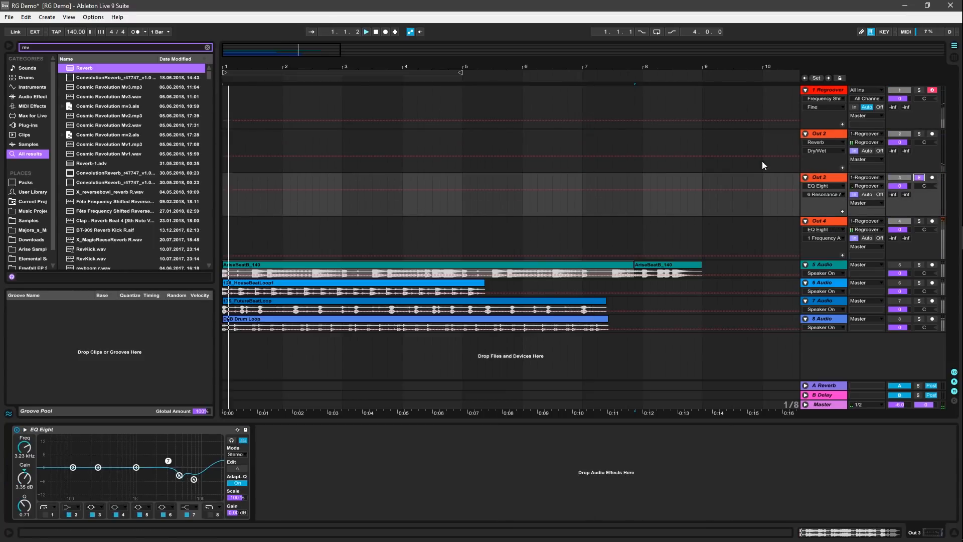
click(105, 48)
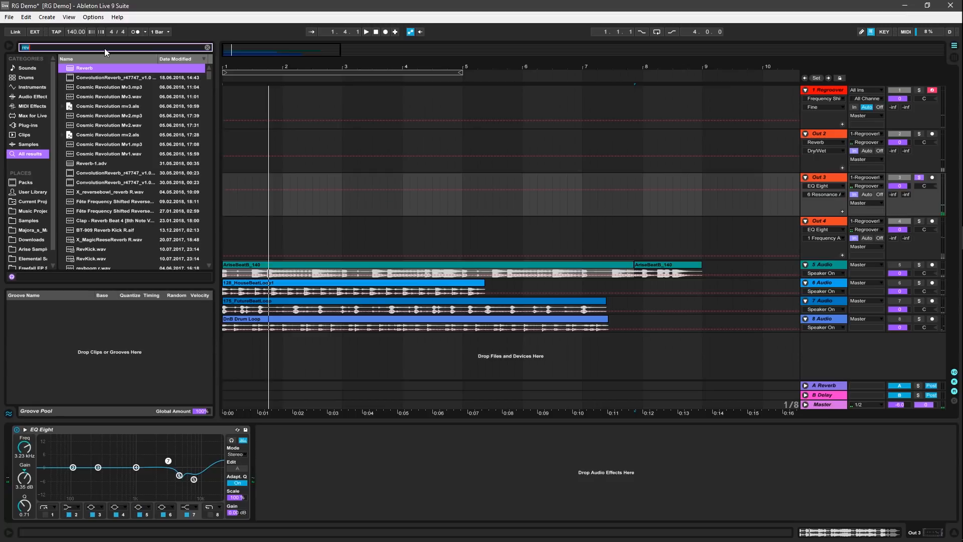
text(ping)
key(Return)
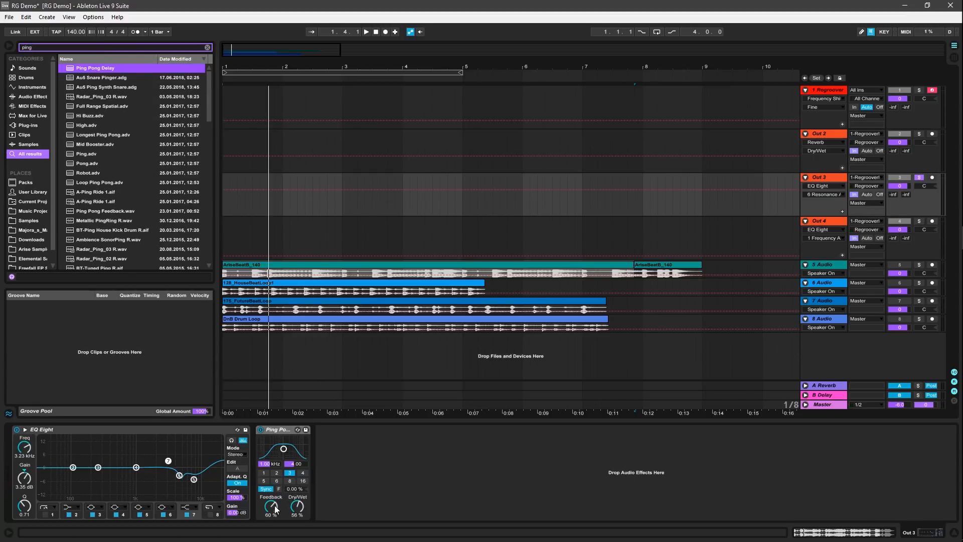
Switch the Ping Pong Delay to Time mode at 11.4 ms, with its filter at 4.42 kHz and Feedback at 65 %.
click(266, 488)
key(space)
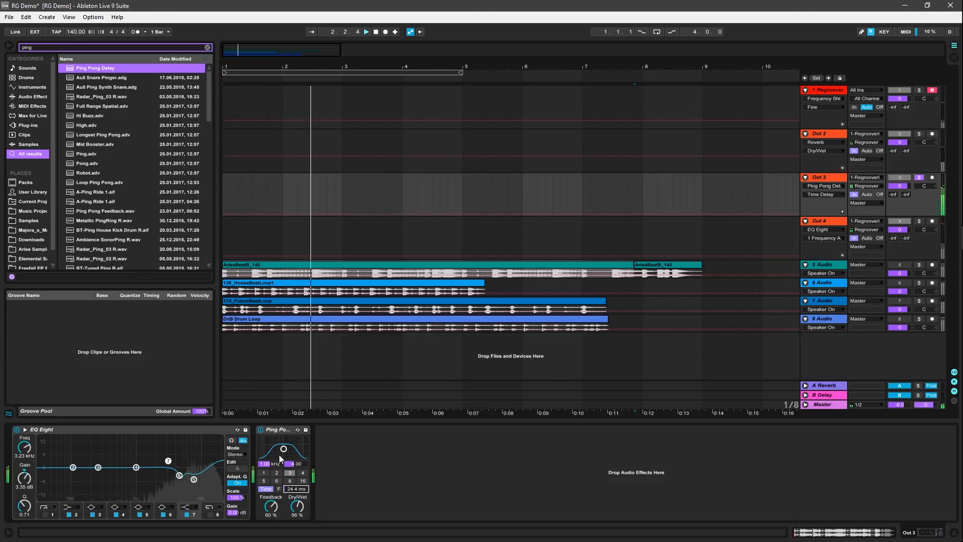
drag(276, 504, 300, 504)
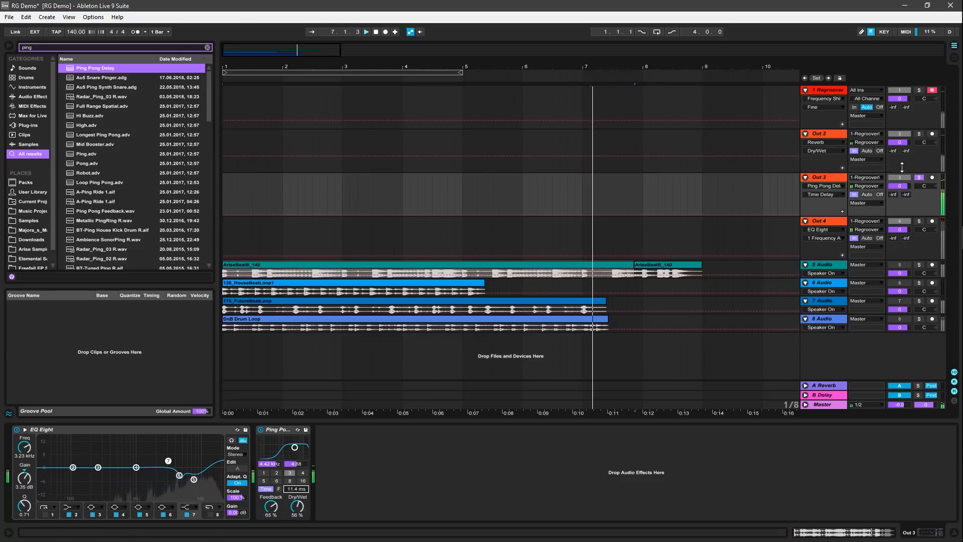
Unsolo Out 3, play all tracks together from the start, and select Out 4 to view its effects.
click(921, 178)
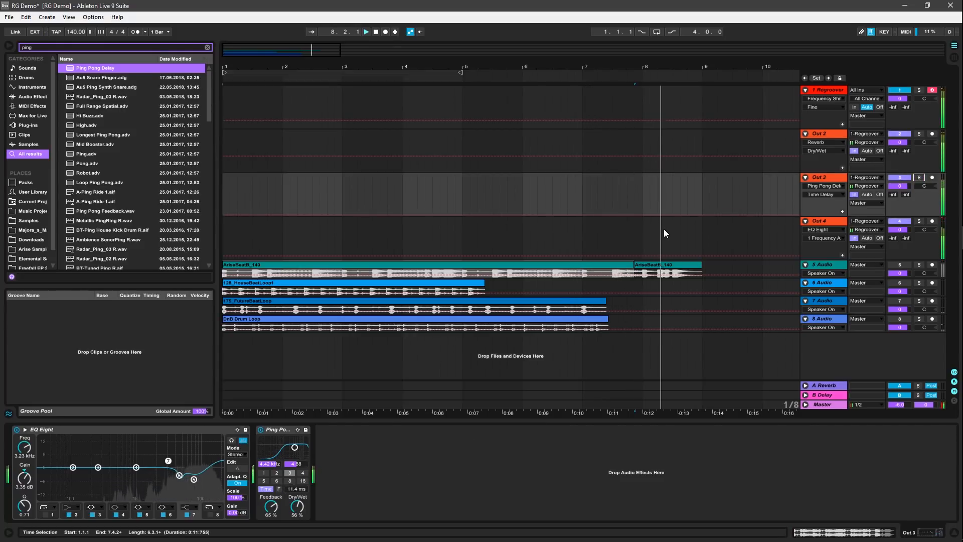
key(space)
key(space)
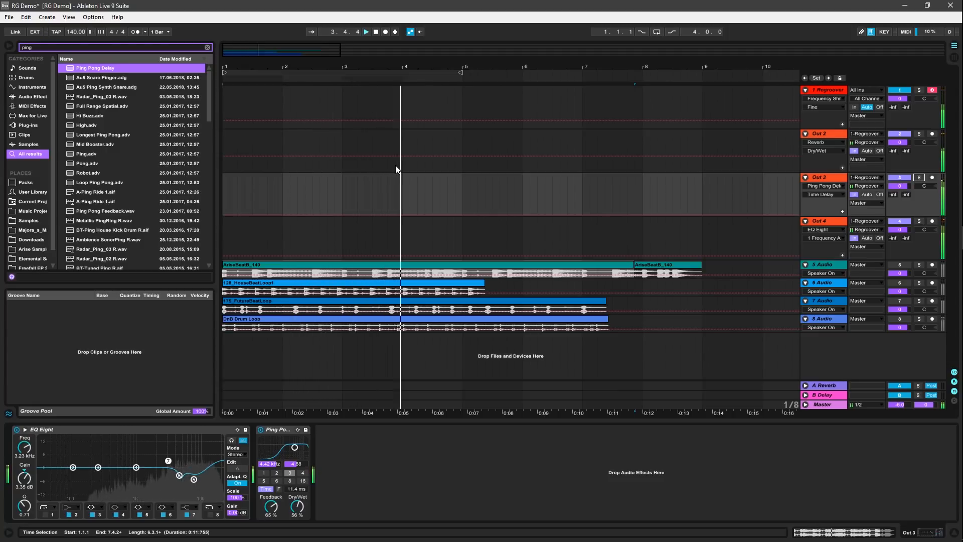
click(826, 219)
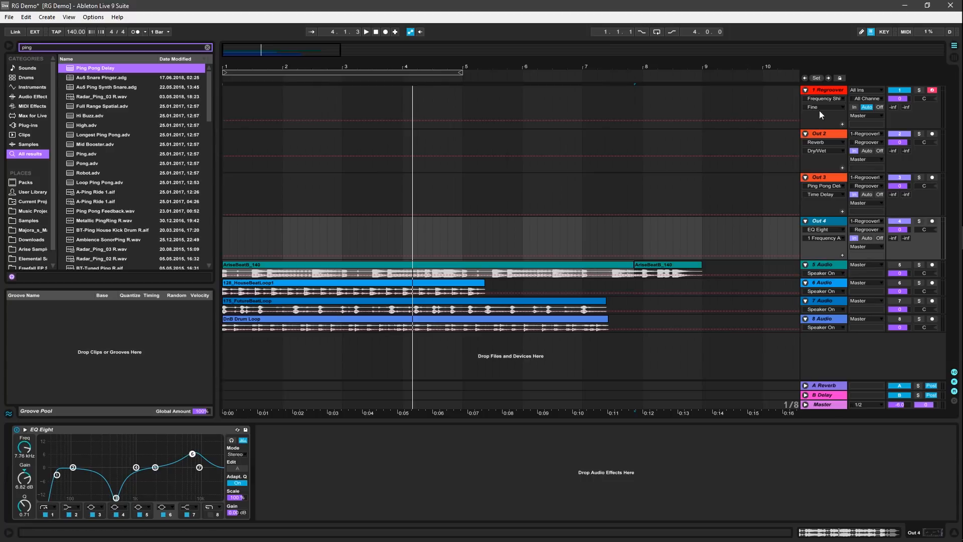
Open Regroover Pro on track 1 and play 128_HouseBeatLoop1 with track 6 Audio soloed.
click(833, 91)
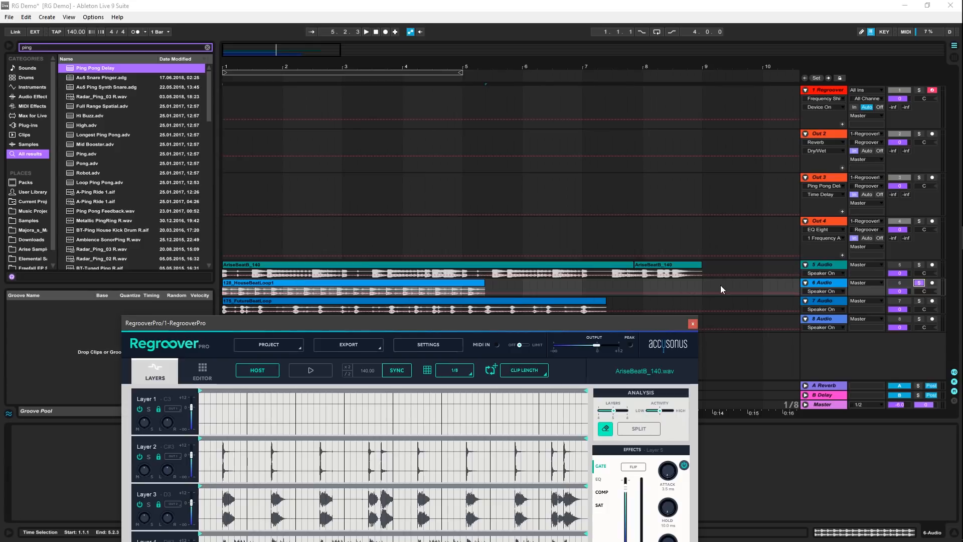
key(space)
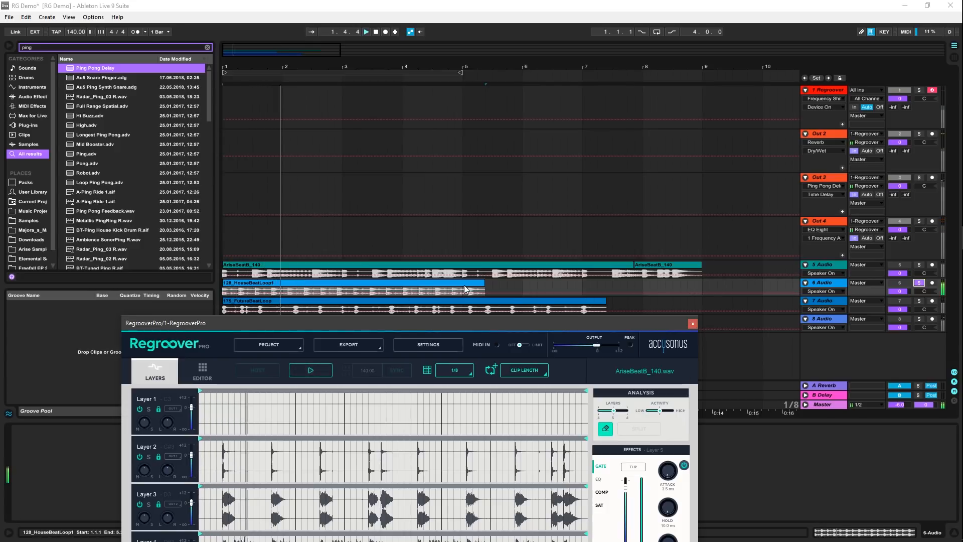
Set the project tempo to 128 BPM and load the 128_HouseBeatLoop1 clip into Regroover Pro for analysis.
click(71, 32)
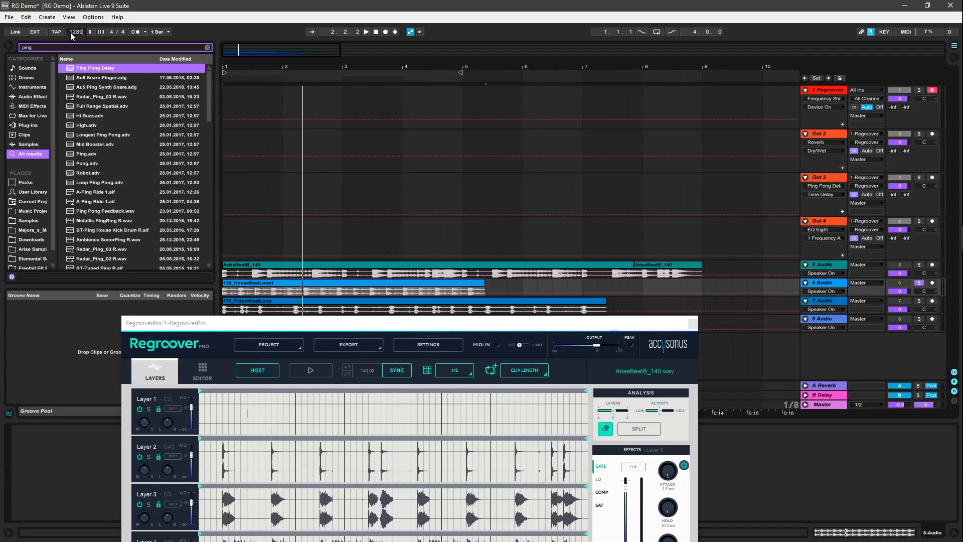
text(128)
key(Return)
drag(311, 283, 365, 441)
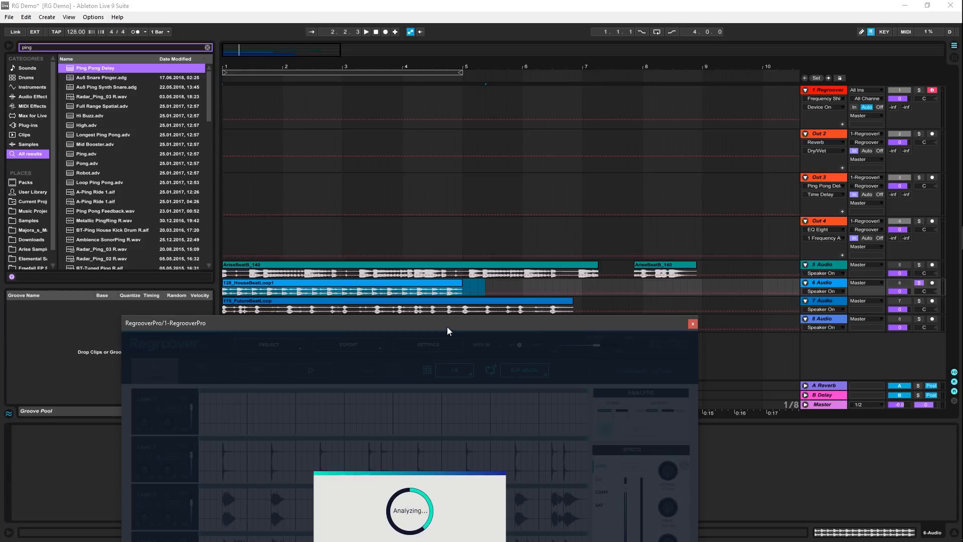
drag(447, 327, 468, 118)
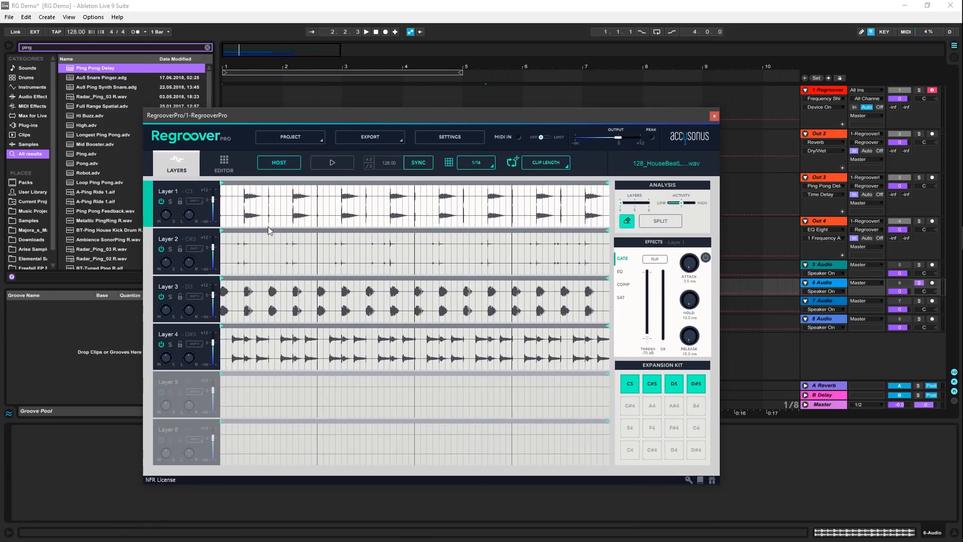
Solo track 1 Regroover instead of 6 Audio and audition Layer 1 soloed in Regroover Pro.
click(169, 202)
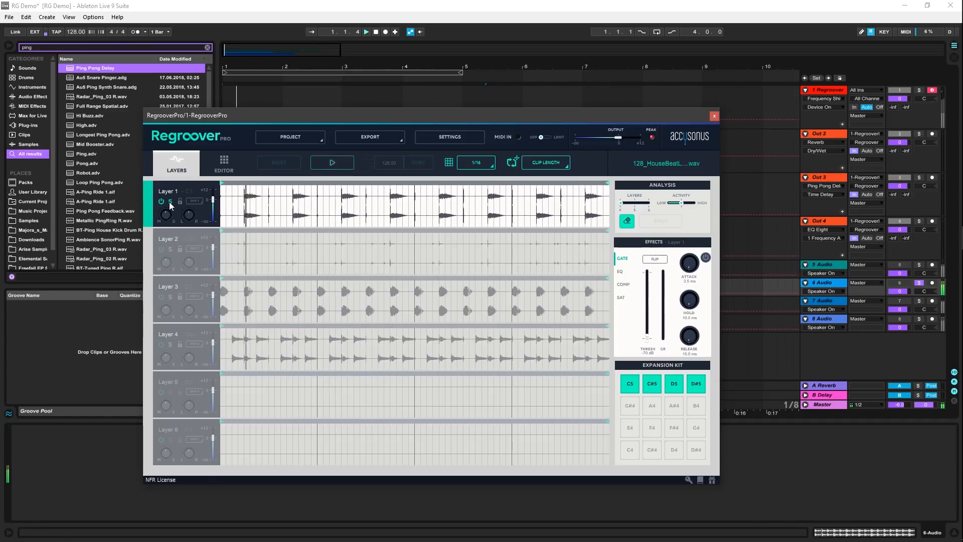
click(169, 201)
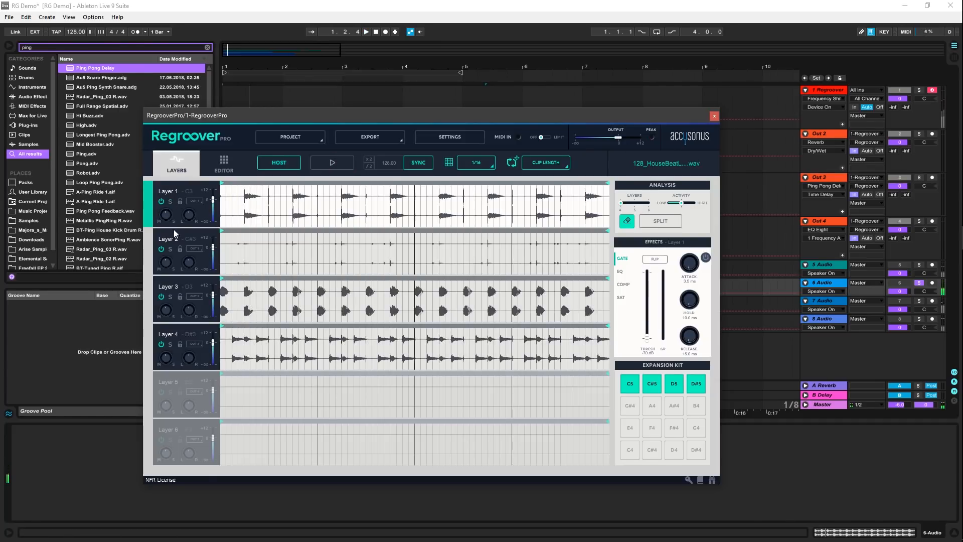
click(918, 90)
click(170, 201)
key(space)
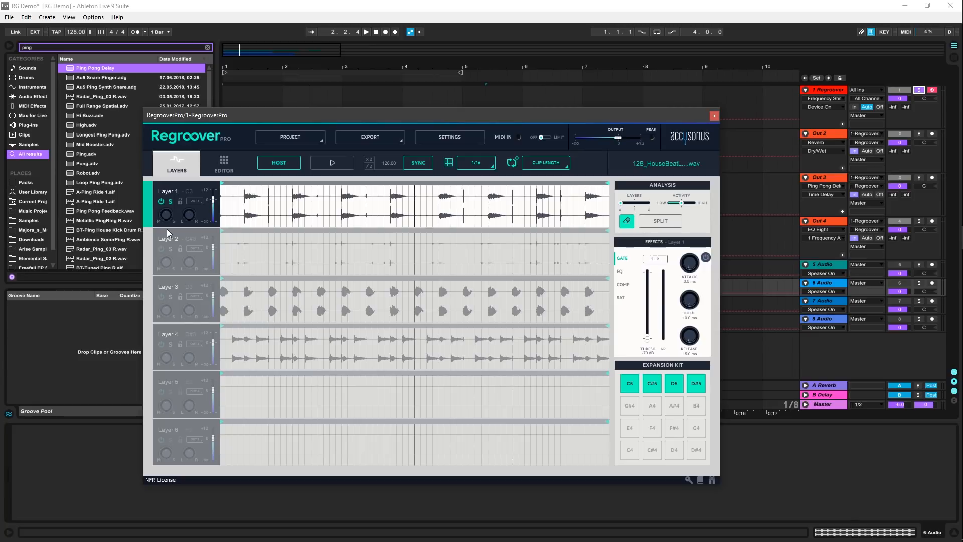
Audition Layer 2 and Layer 3 soloed one after the other, then unsolo Layer 3.
click(170, 249)
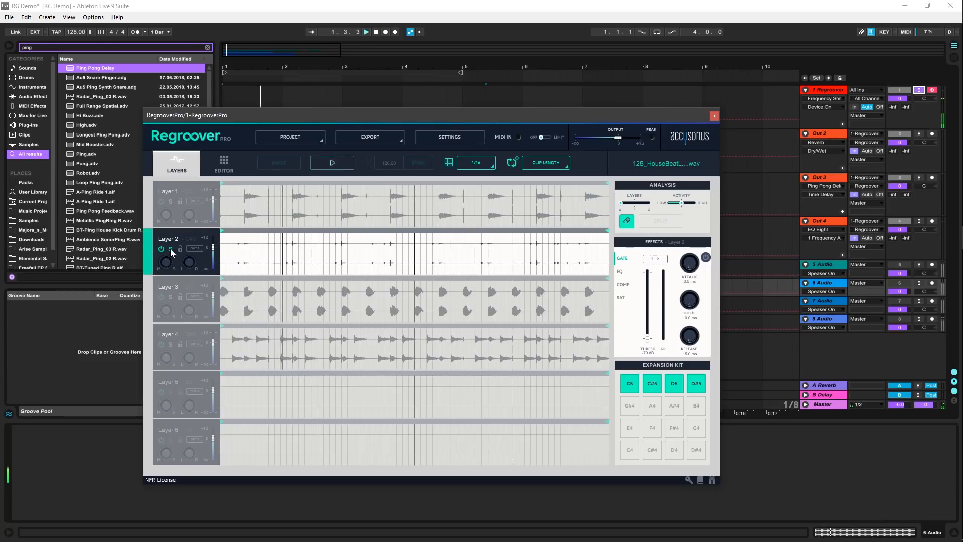
click(170, 297)
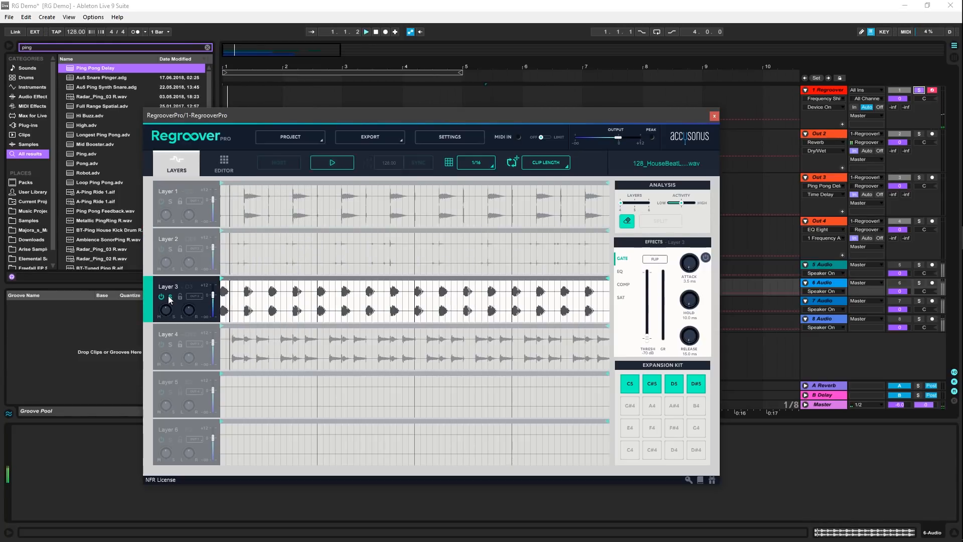
click(170, 297)
Route Layer 3 and Layer 4 to OUT 1 in Regroover Pro.
click(195, 296)
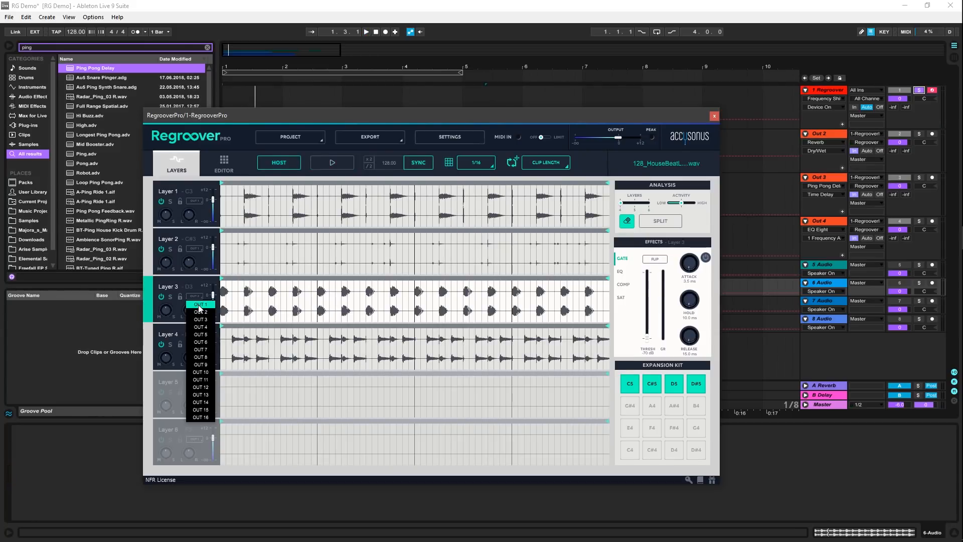
click(200, 307)
click(199, 343)
click(203, 347)
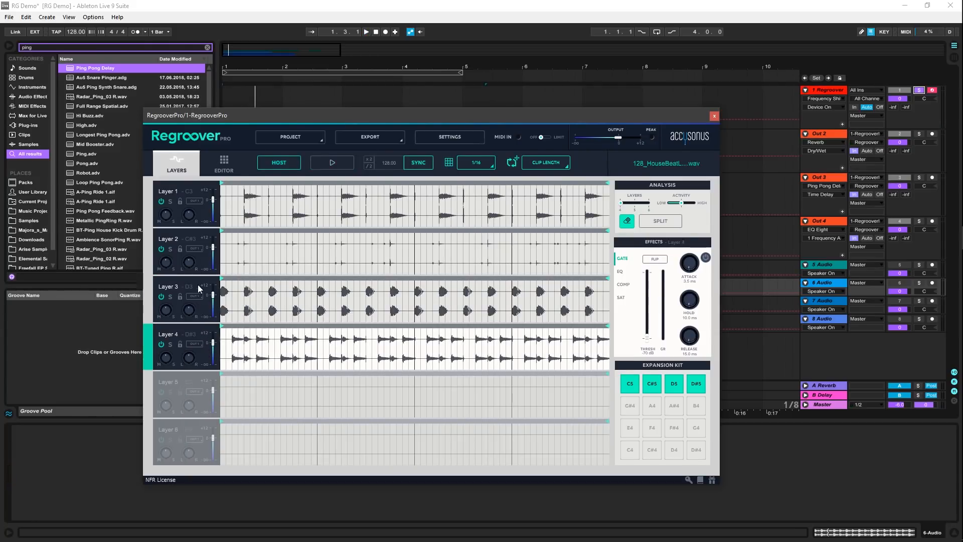
Audition Layers 3, 4 and 1 soloed in turn in Regroover Pro.
click(170, 298)
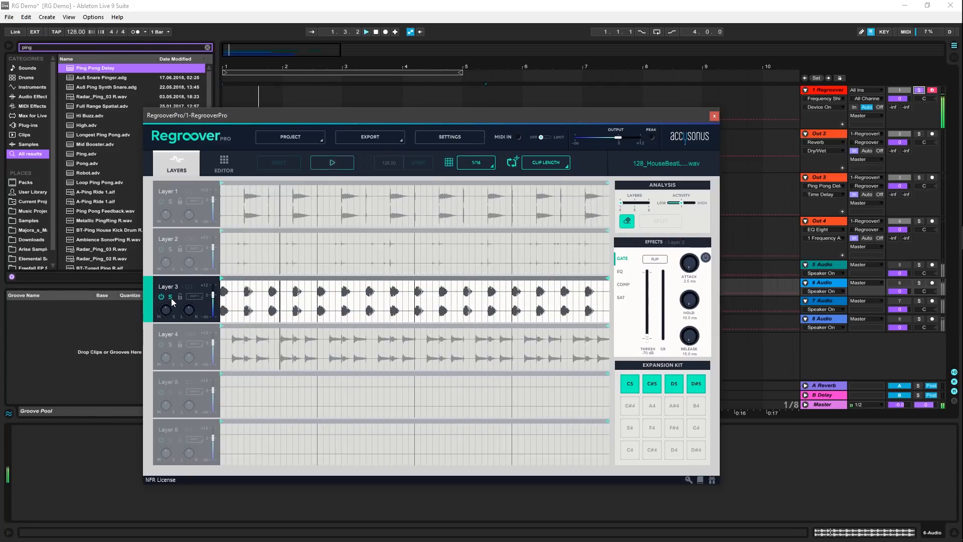
click(170, 344)
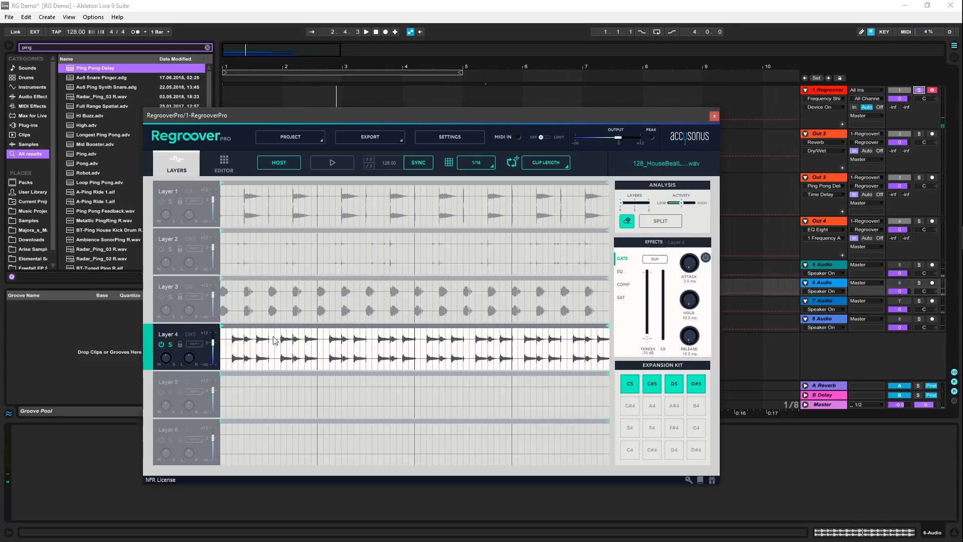
click(170, 346)
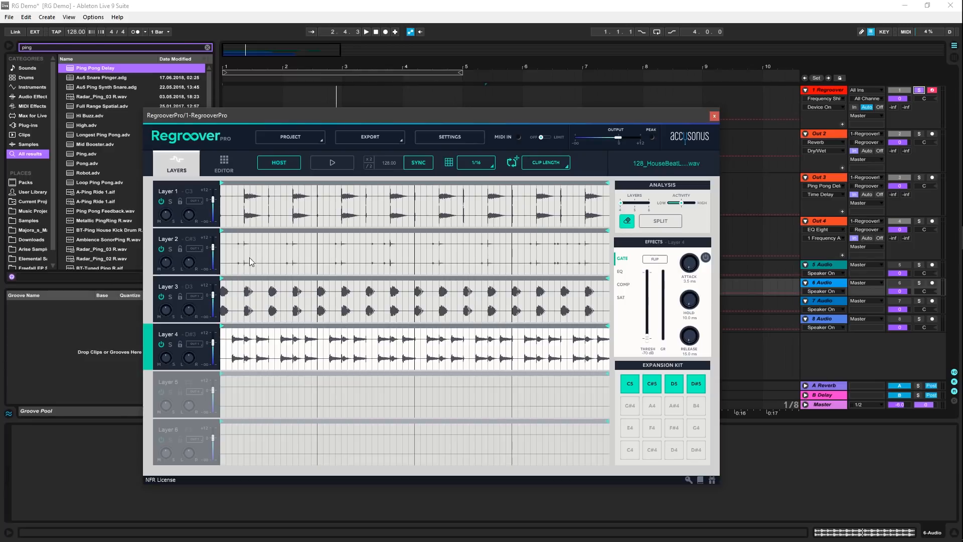
click(170, 201)
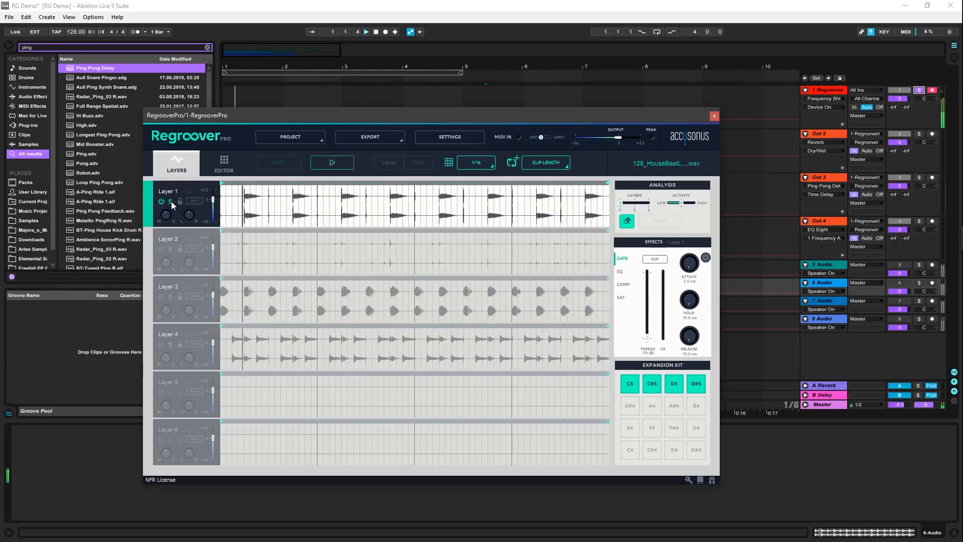
Set the grid to 1/8 and mark the eighth notes on beats 1 and 3 across Layer 1 for the next split.
click(489, 164)
click(480, 233)
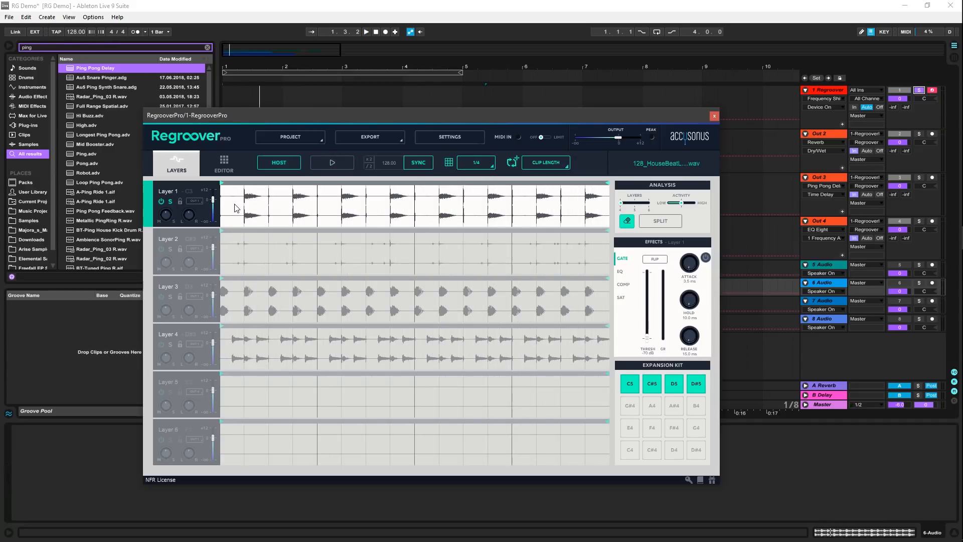
click(227, 211)
click(477, 164)
click(479, 245)
click(238, 211)
click(275, 212)
click(324, 212)
click(373, 212)
click(421, 212)
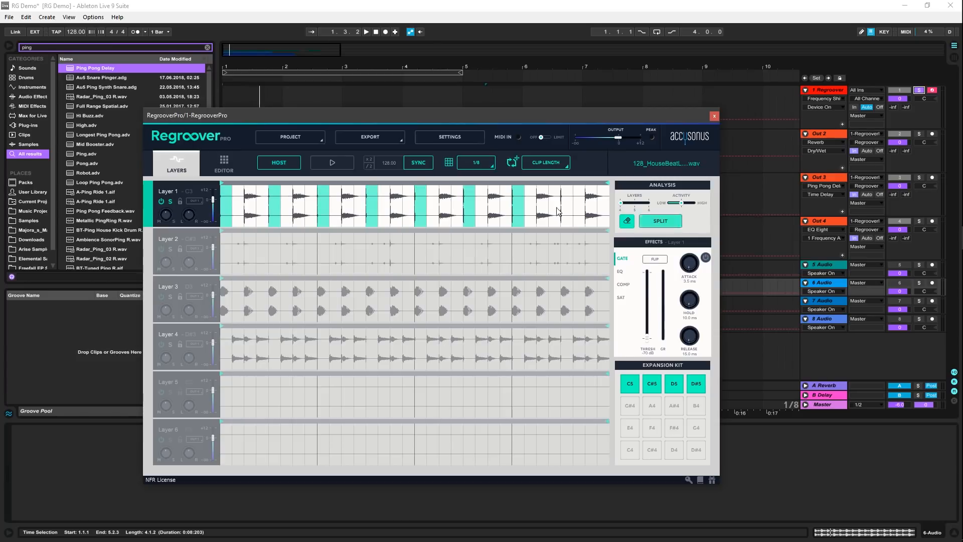
Lock Layers 1, 2 and 4 and split the house loop again.
click(180, 202)
click(202, 341)
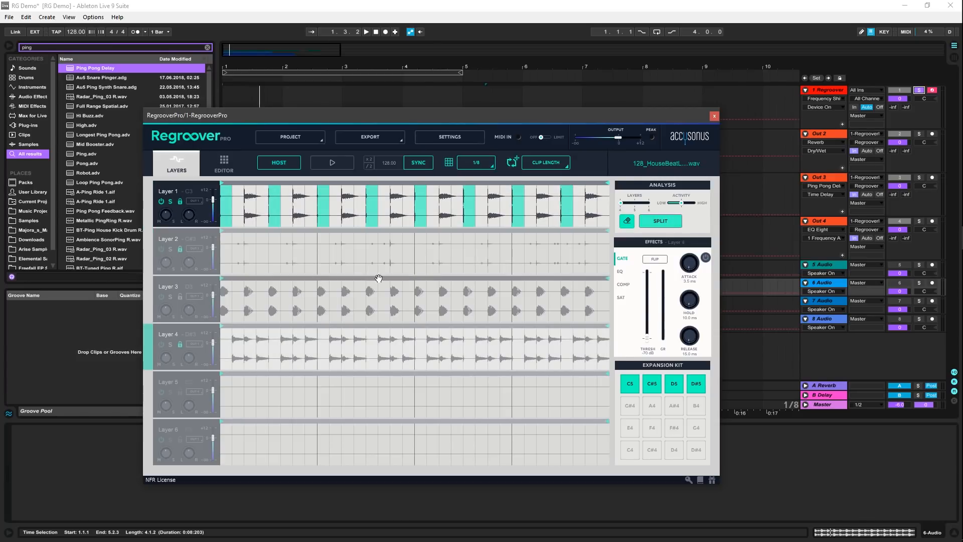
click(669, 223)
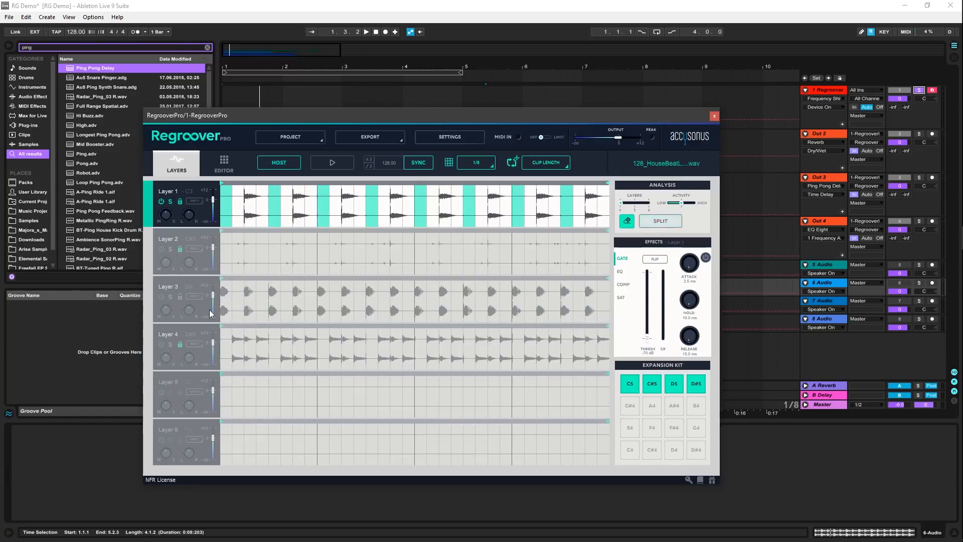
Audition Layer 1 and Layer 4 soloed one after the other, then unsolo Layer 4.
key(space)
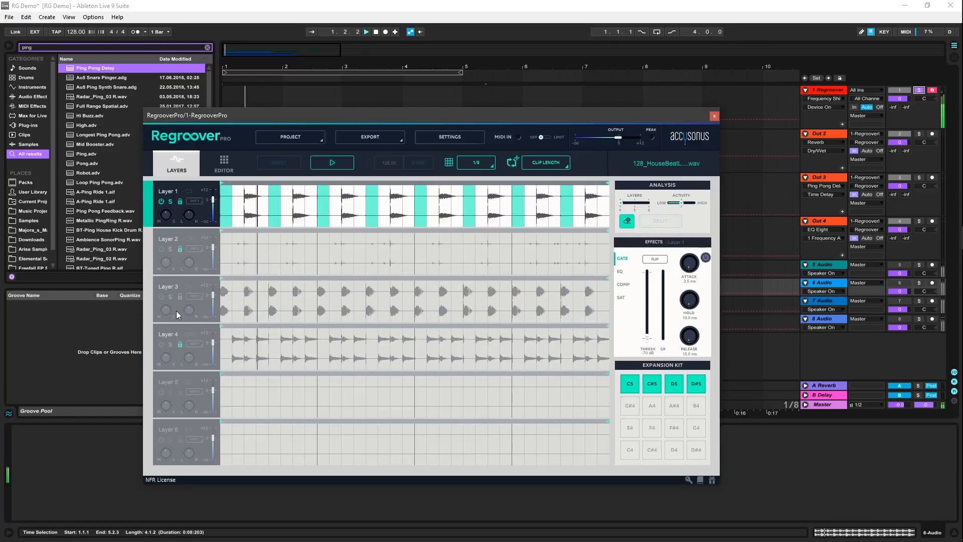
key(space)
click(170, 345)
key(space)
key(space)
click(170, 345)
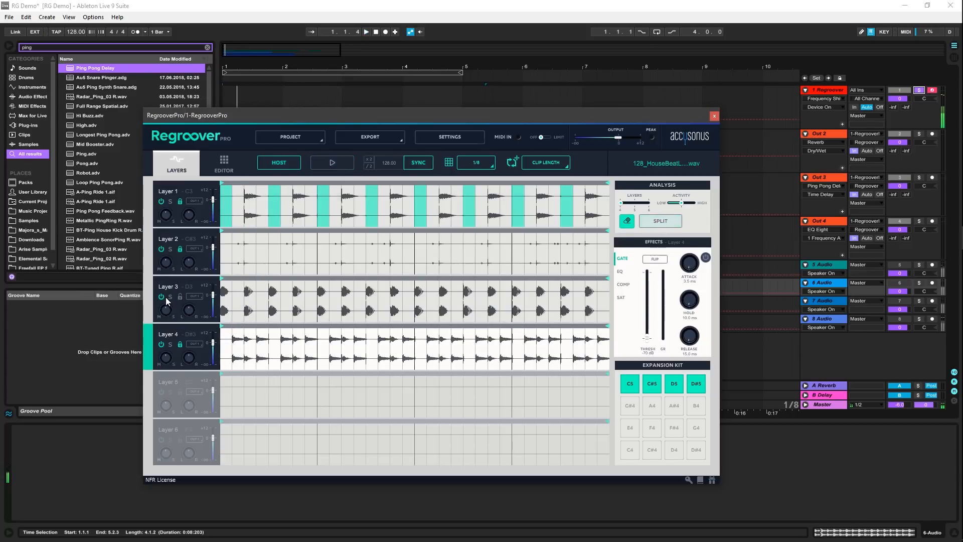
Solo Layer 3 and play it back on its own.
click(162, 297)
click(170, 298)
click(162, 297)
key(space)
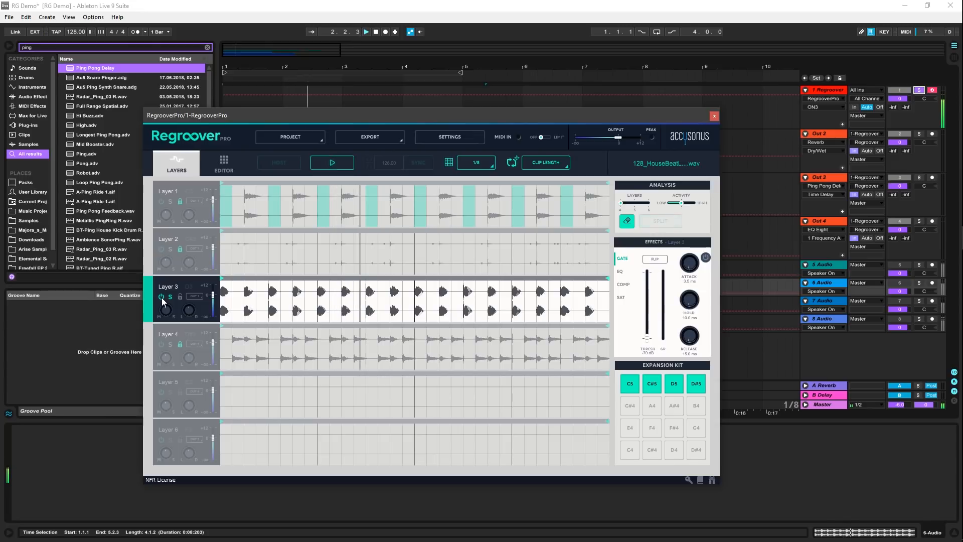
key(space)
Audition Layer 2 soloed, unsolo it, and check Layer 1 in the same way.
click(170, 249)
key(space)
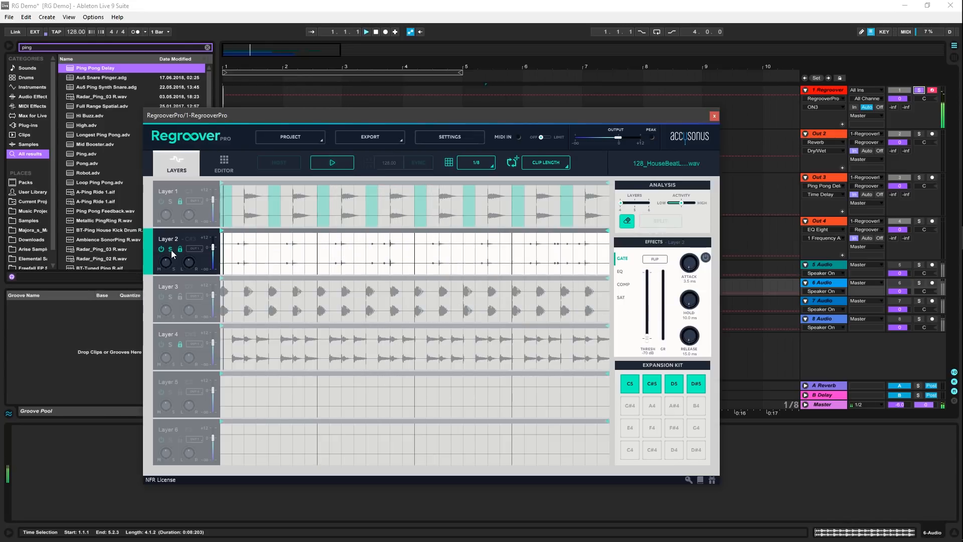
key(space)
click(171, 250)
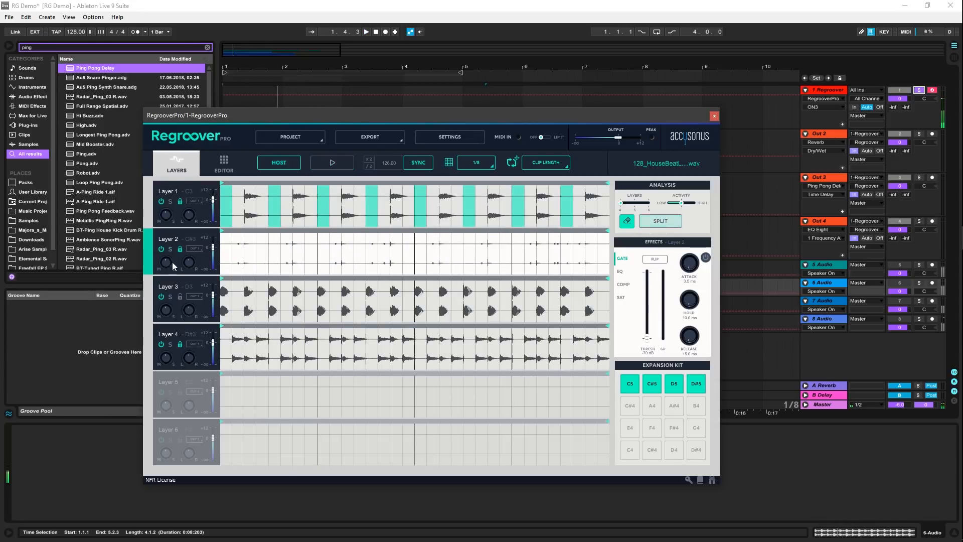
click(170, 201)
key(space)
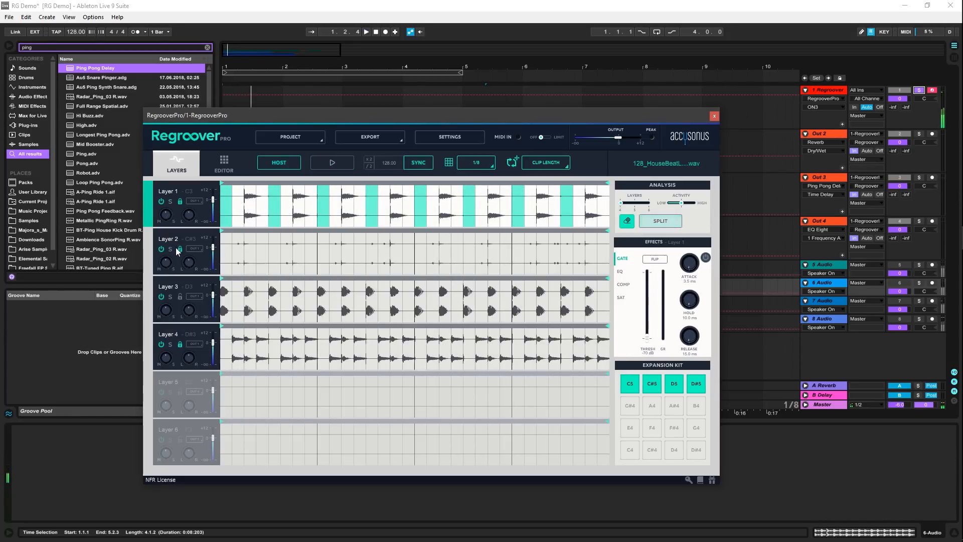
Solo Layer 4, mark its eighth notes on beats 2 and 4 across the loop, and unlock Layer 1.
click(169, 344)
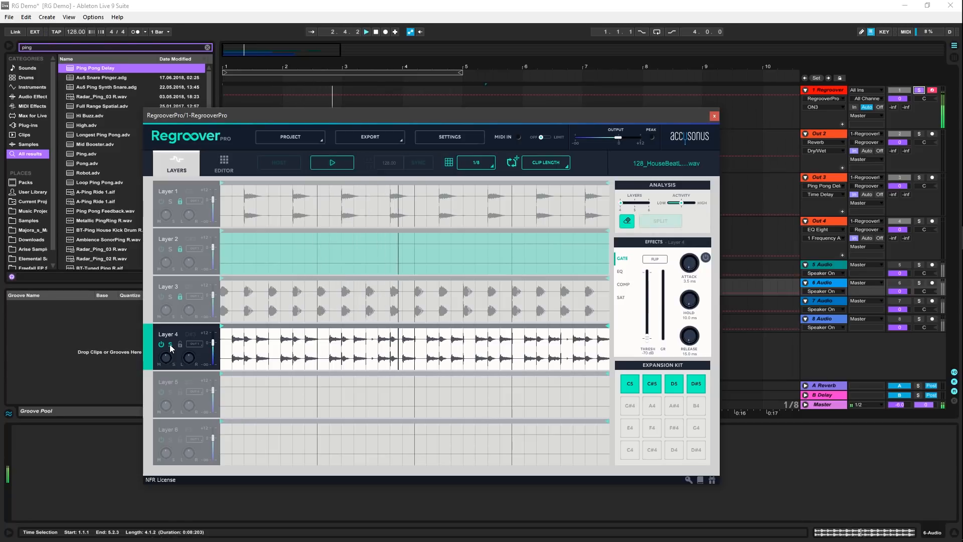
click(248, 350)
click(299, 350)
click(347, 351)
click(396, 350)
click(446, 350)
click(494, 350)
click(542, 350)
click(179, 200)
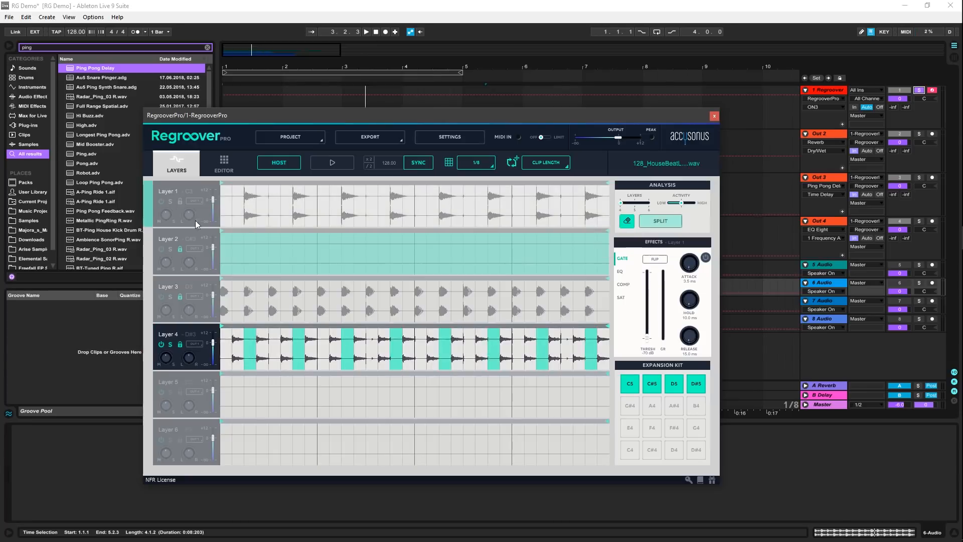
Audition Layers 1, 3 and 4 soloed in turn, then unsolo Layer 4.
click(171, 200)
key(space)
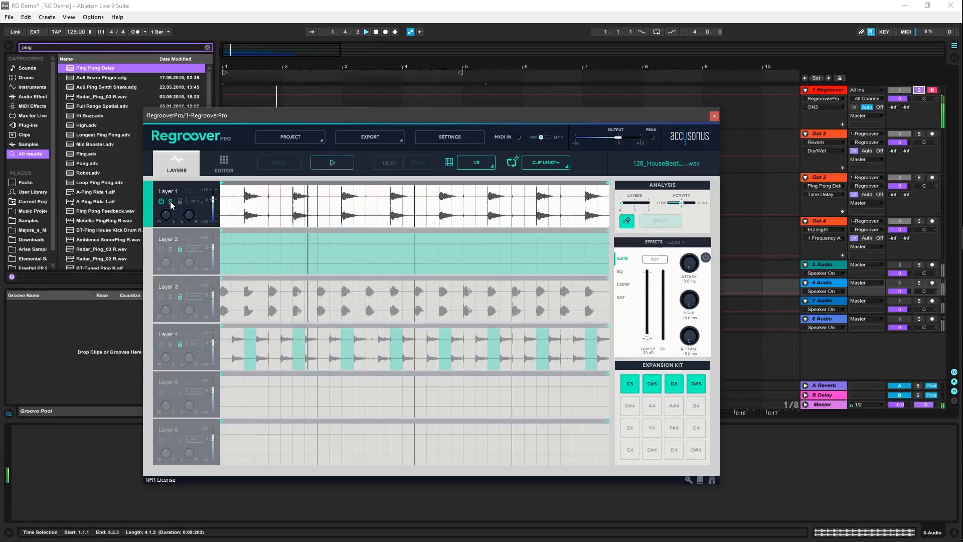
click(170, 294)
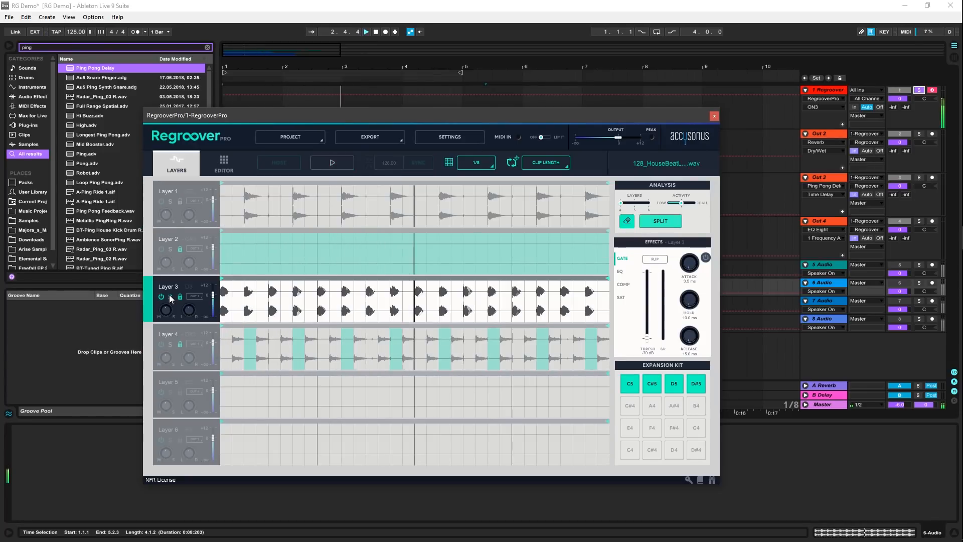
click(170, 294)
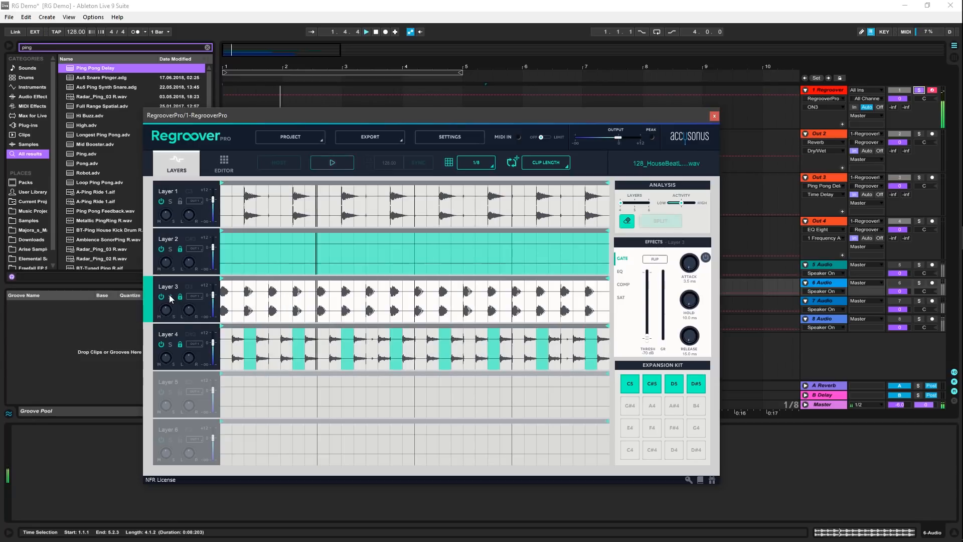
click(172, 342)
click(171, 343)
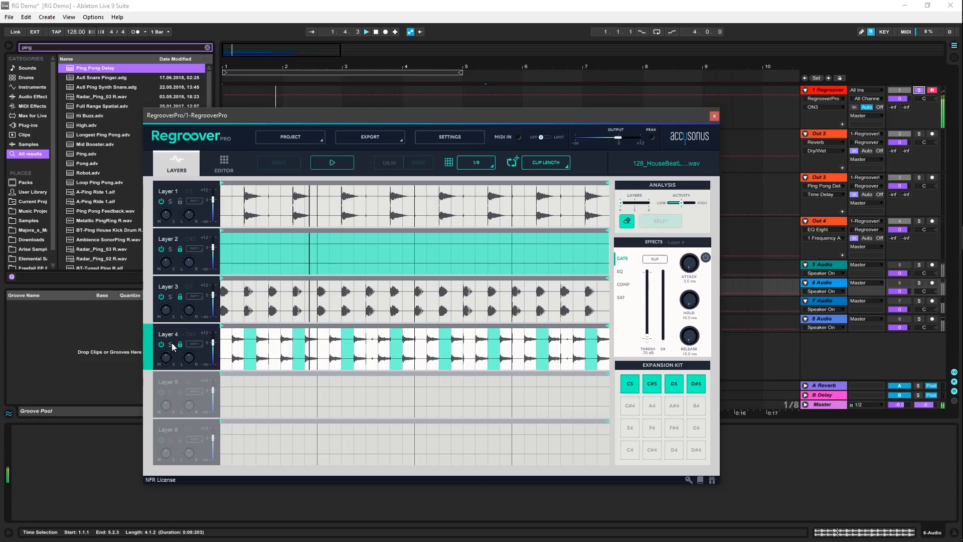
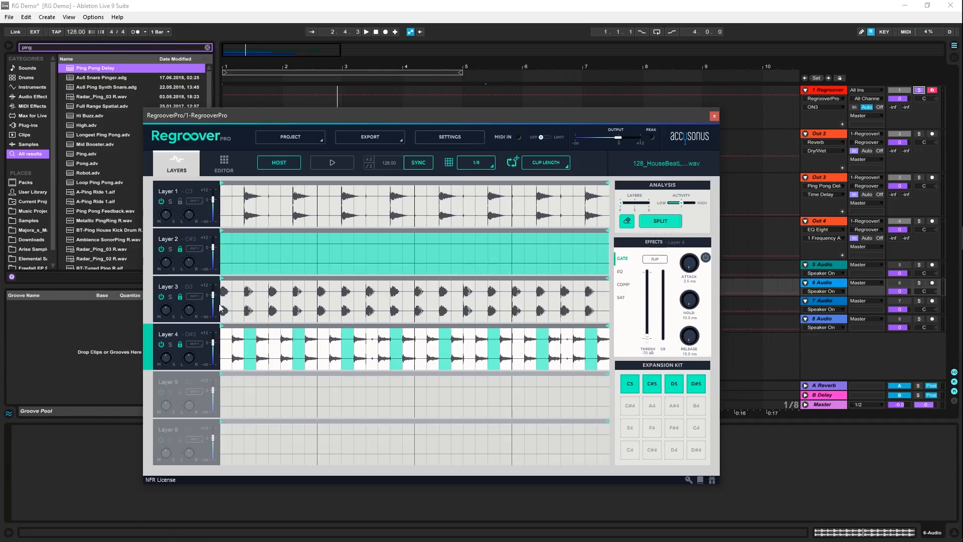
Turn off region marking and add the first eighth note of Layer 3 to expansion kit pad G#4.
click(169, 297)
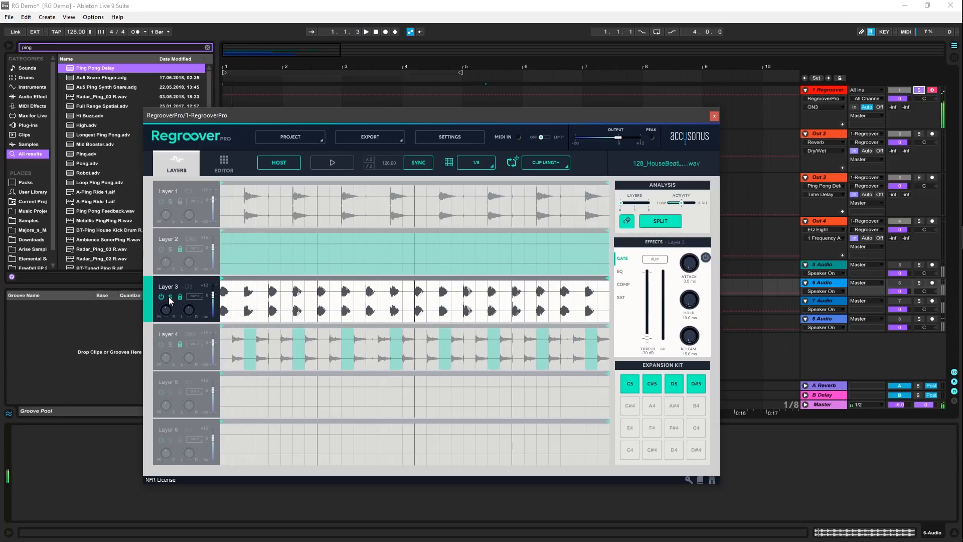
click(626, 222)
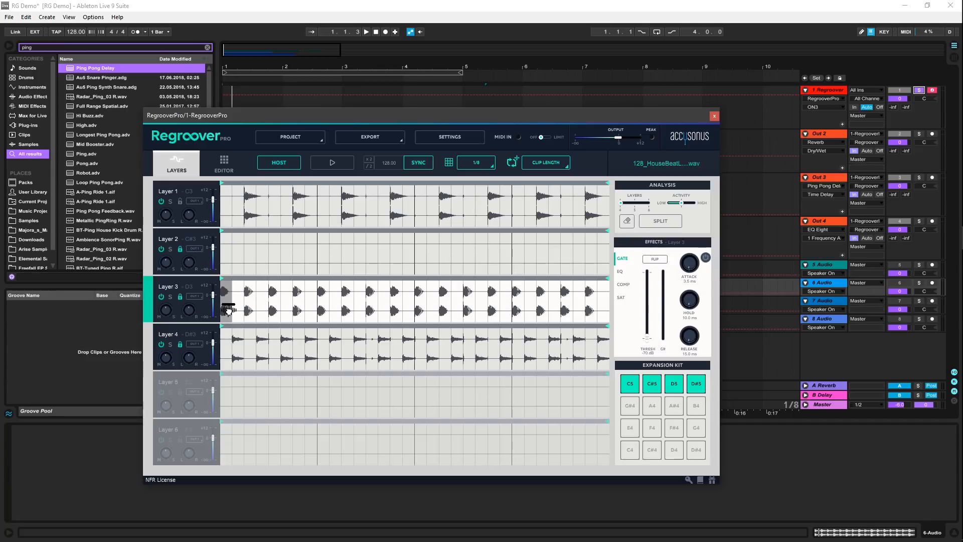
drag(229, 311, 630, 406)
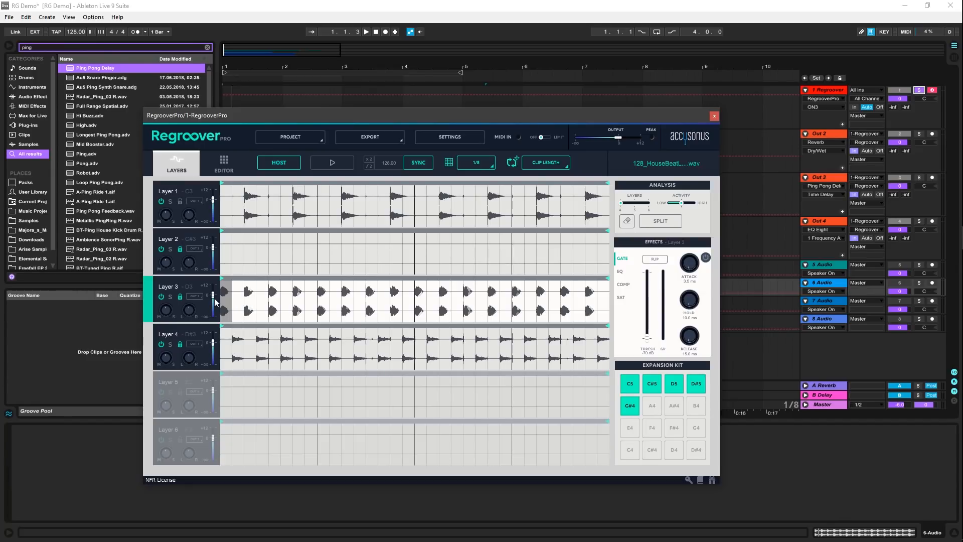
Audition Layer 4 soloed and add its second eighth note to expansion kit pad A#4.
click(170, 344)
click(170, 344)
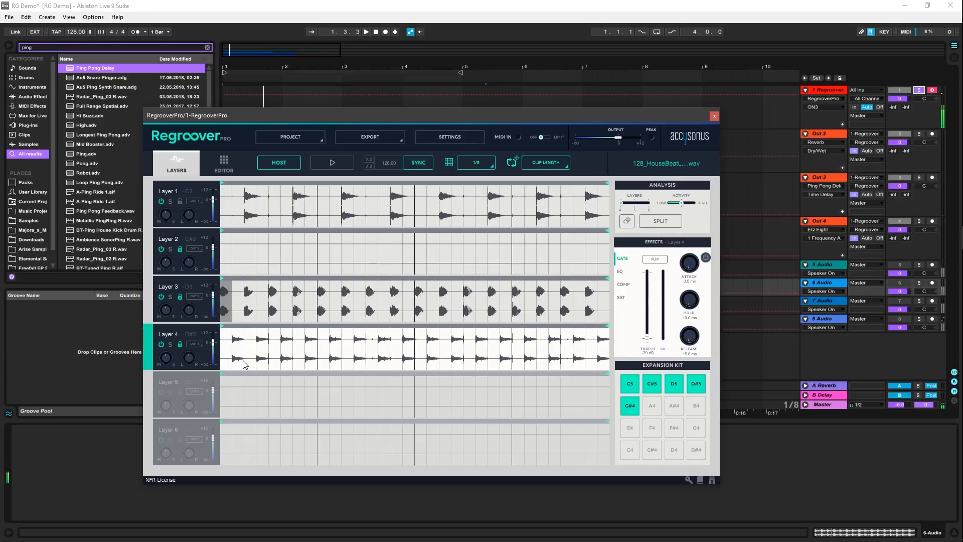
drag(239, 357, 564, 403)
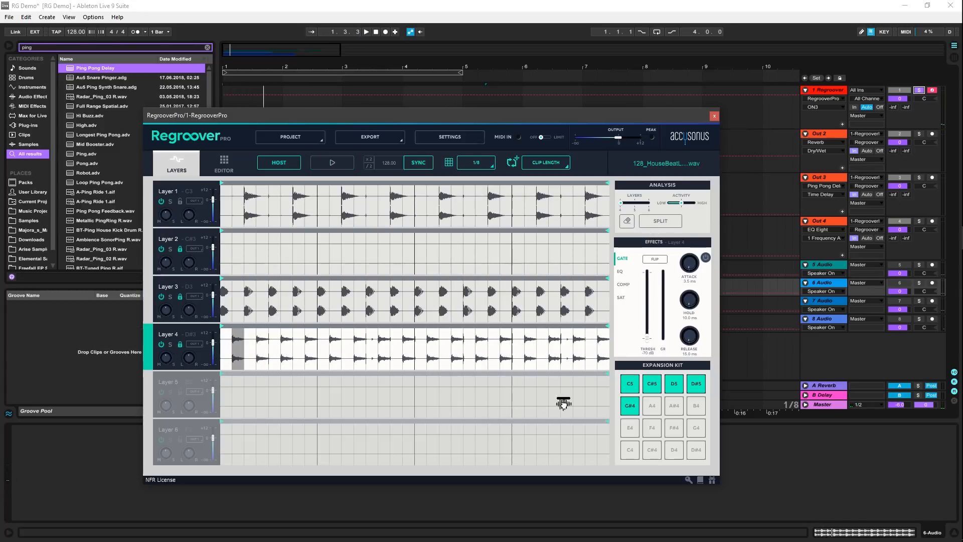
drag(677, 412, 676, 410)
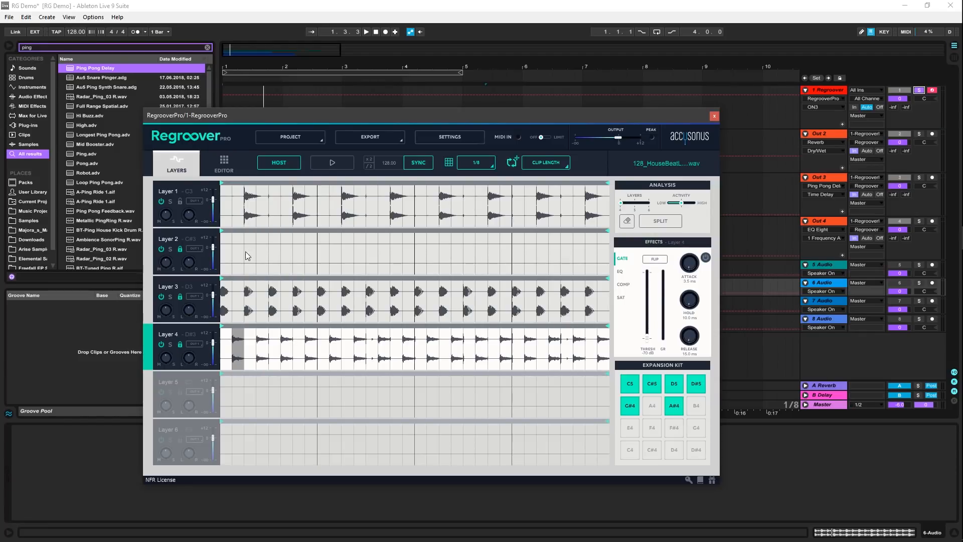
Select the quarter-note hit on beat 2 of Layer 1 and add it to expansion kit pad A4.
click(254, 218)
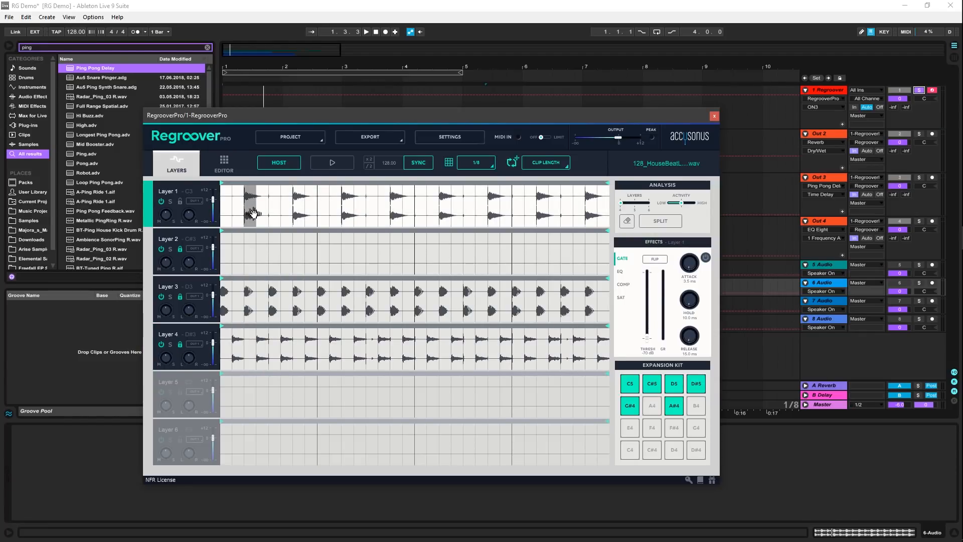
drag(255, 213, 268, 214)
click(653, 408)
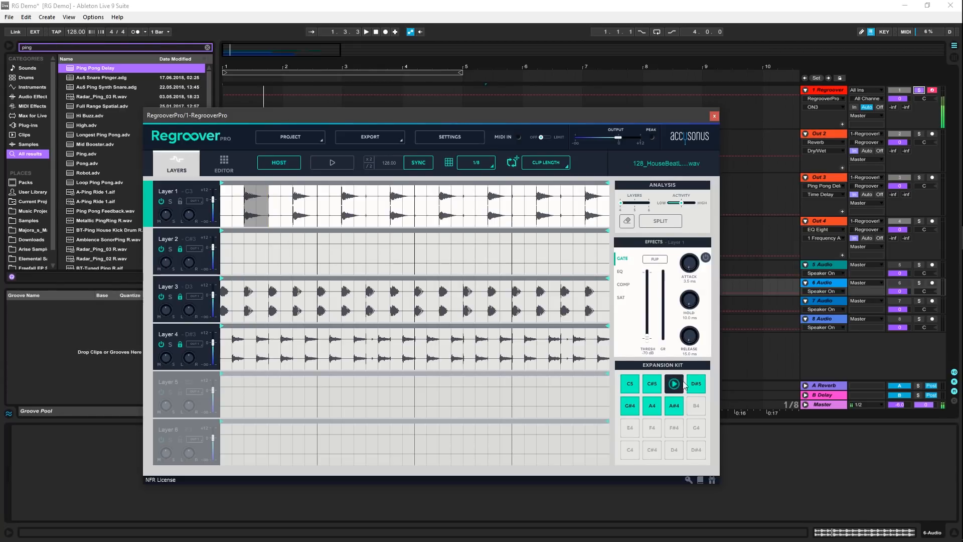
Audition expansion kit pads D#5, G#4, A4 and A#4.
click(696, 385)
click(632, 406)
click(651, 407)
click(674, 408)
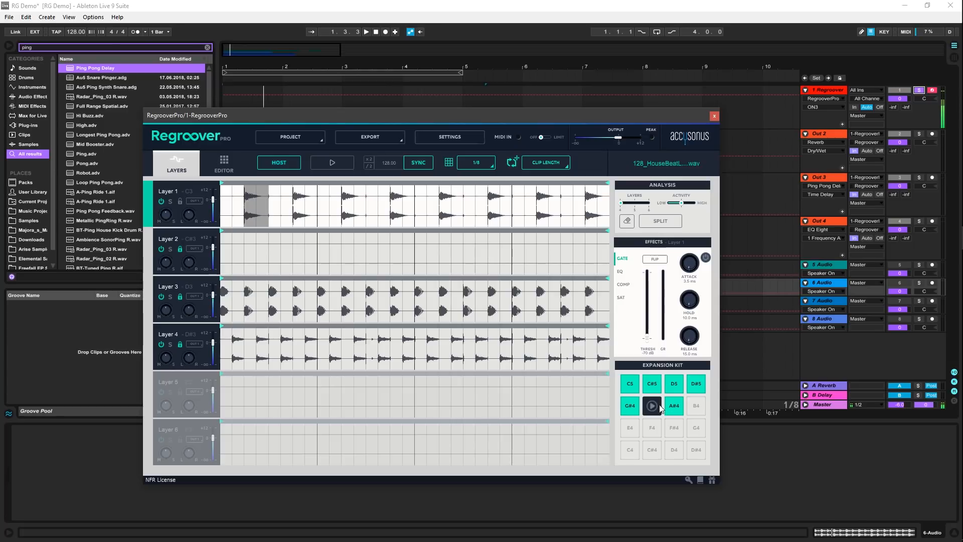
Play Layer 1 soloed, stop playback and unsolo the layer.
click(170, 202)
key(space)
key(space)
click(171, 202)
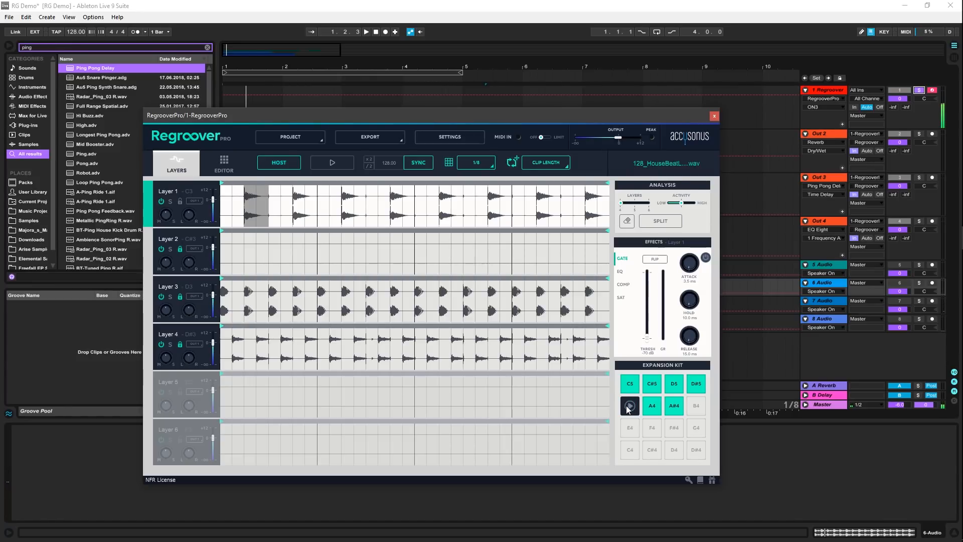
In the Editor, trim pad G#4's sample to start at 100 and end about halfway through, and audition the pad.
click(224, 164)
click(218, 320)
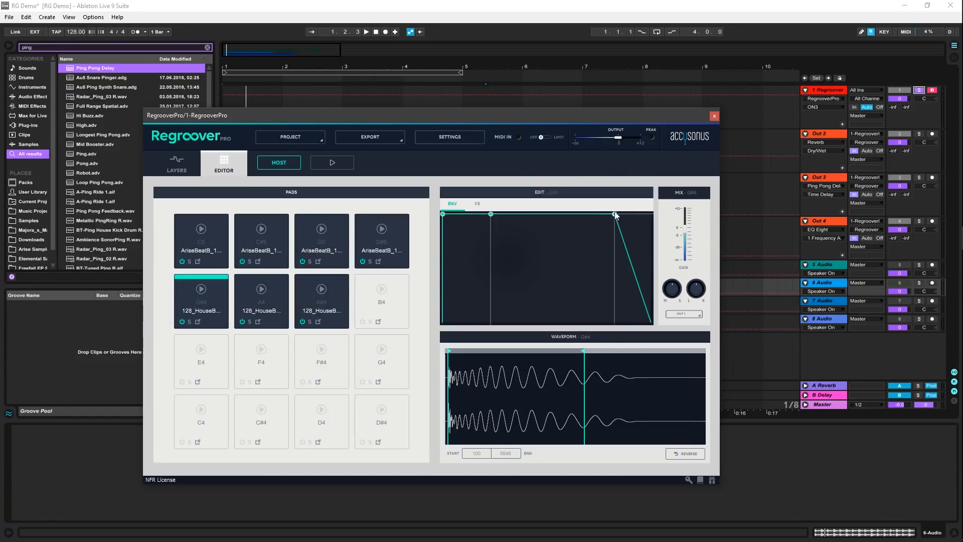
click(203, 289)
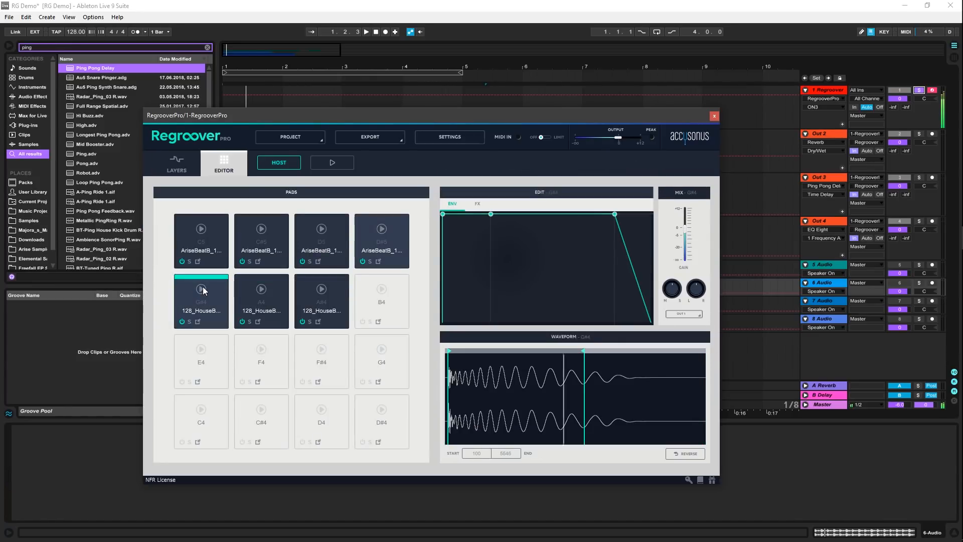
Trim the end of pad A4's sample to 10774 and show the effects of pad A#4.
click(272, 314)
drag(704, 350, 581, 350)
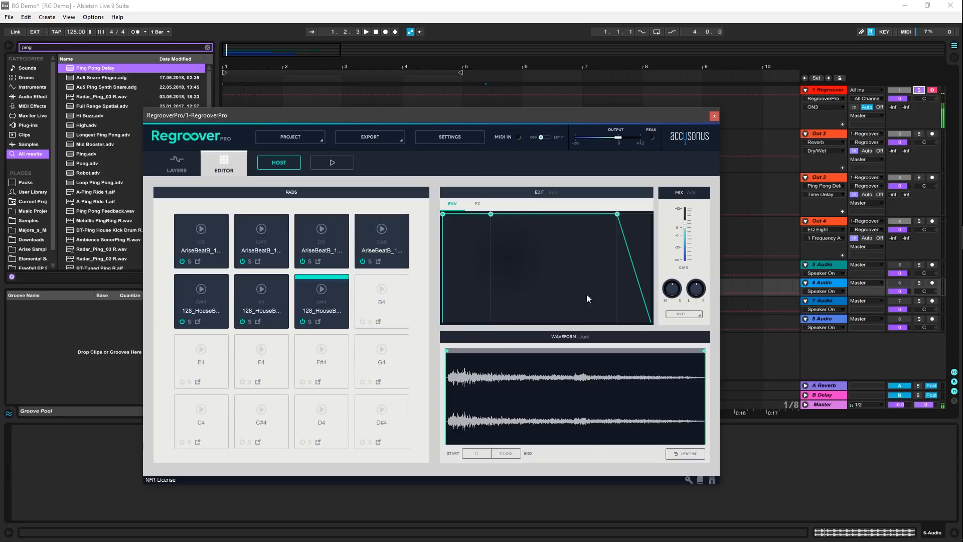
click(478, 205)
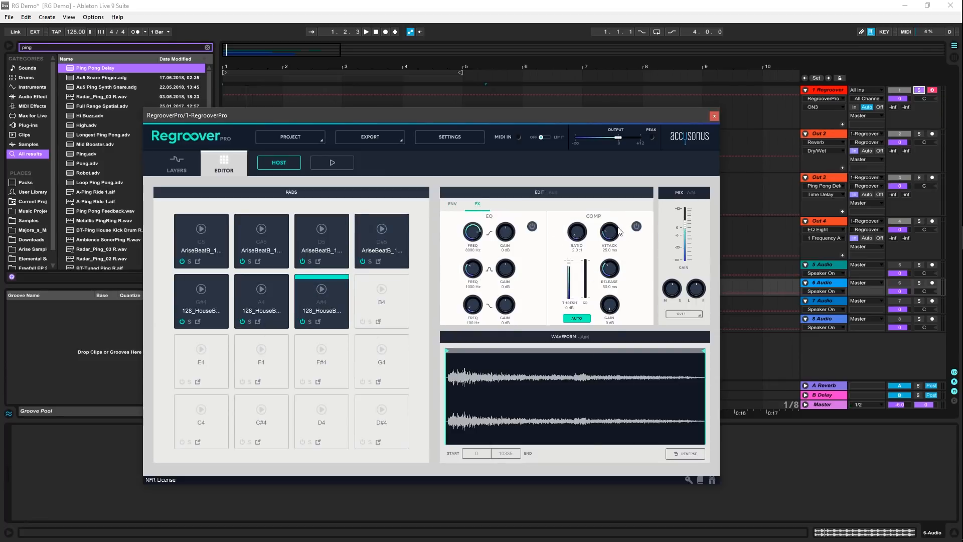
Enable compression on pad G#4 with a 4.0:1 ratio, 2.0 ms release and a lower threshold, and audition the pad.
click(277, 290)
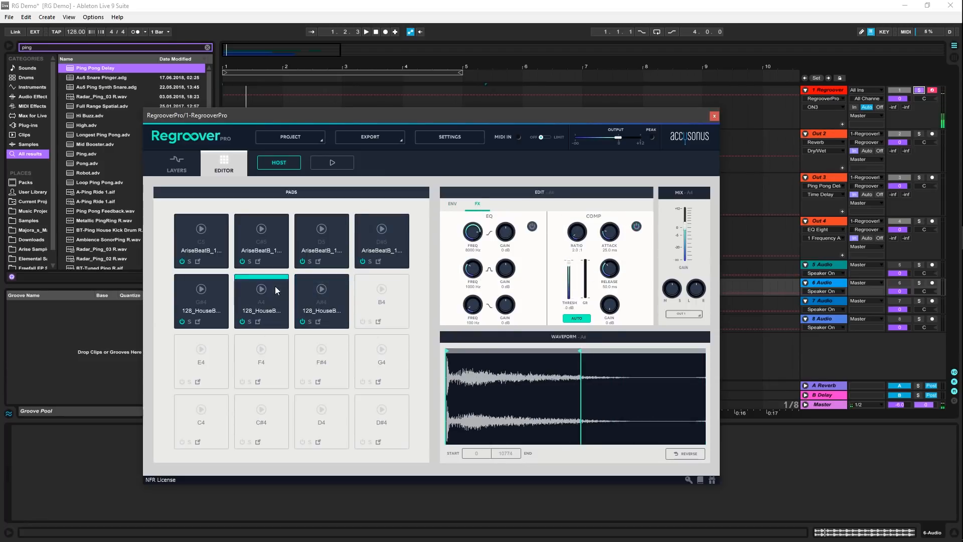
click(203, 290)
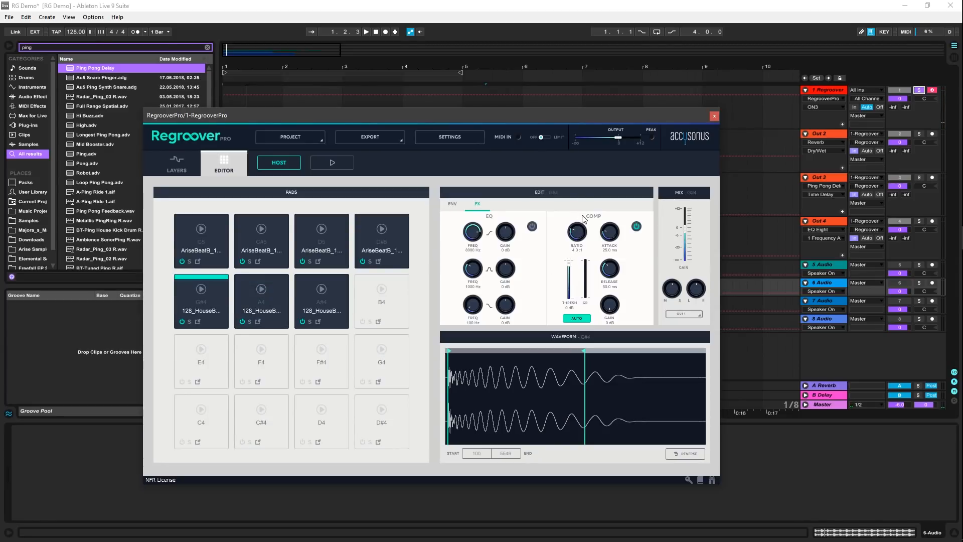
click(203, 291)
drag(609, 269, 587, 355)
click(203, 292)
click(202, 293)
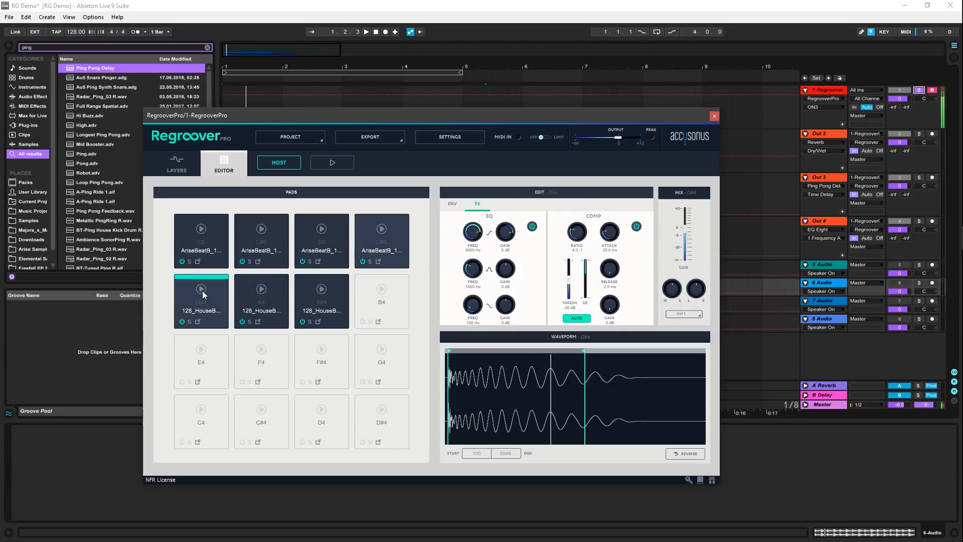
Set pad G#4's middle EQ band to 854 Hz with a gain cut, and audition it alongside the other expansion kit pads.
drag(473, 270, 474, 280)
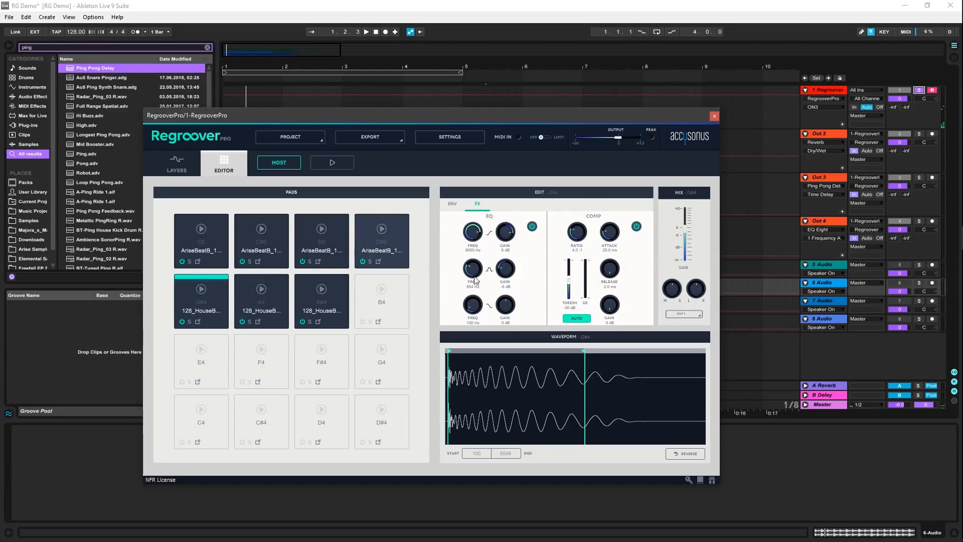
click(203, 291)
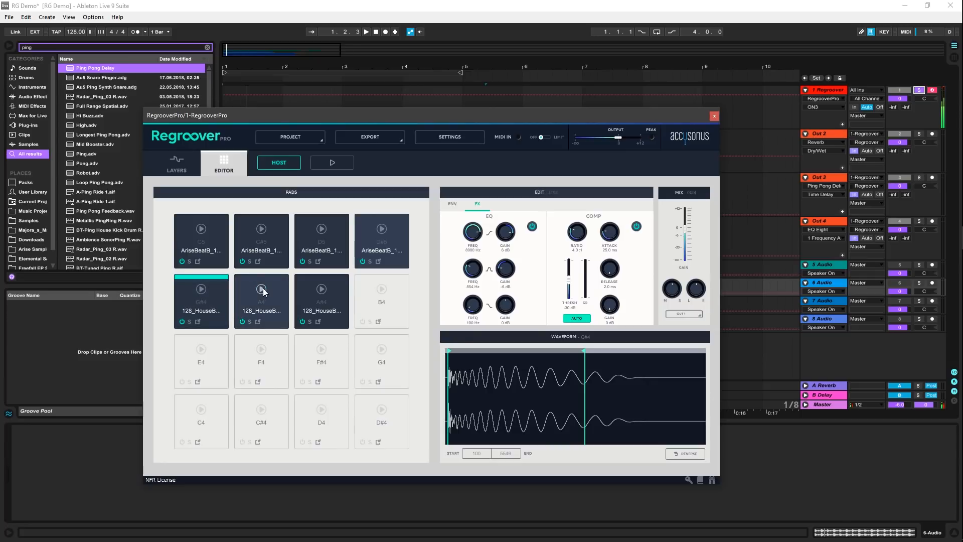
click(262, 231)
click(322, 231)
click(382, 230)
click(321, 231)
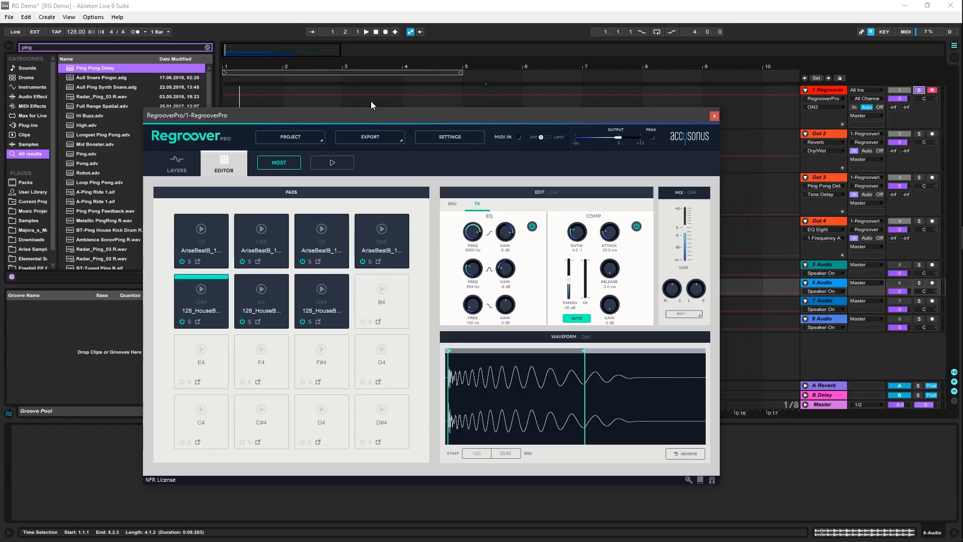
Turn off Layers 1 to 4 of the house loop in the Layers view and close the plugin window.
click(190, 164)
click(161, 251)
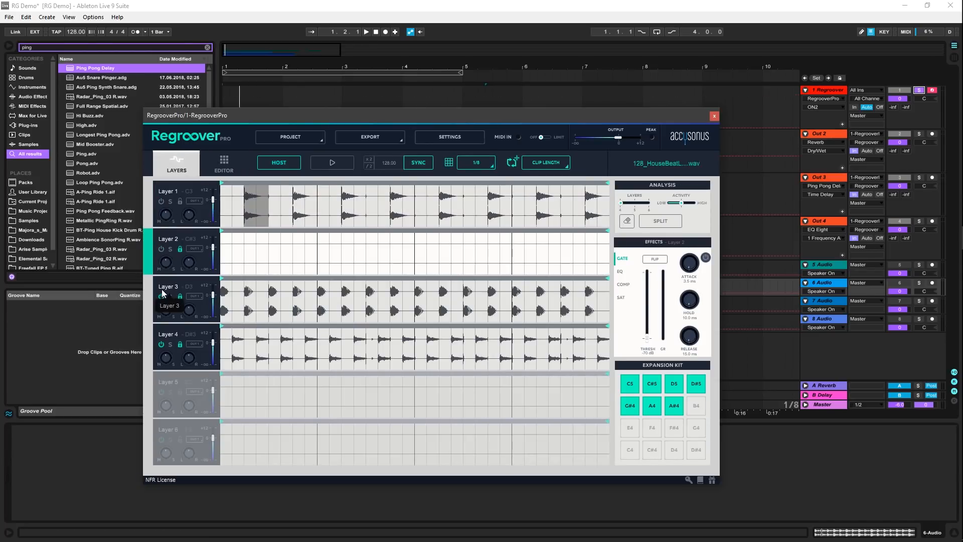
click(162, 307)
click(161, 345)
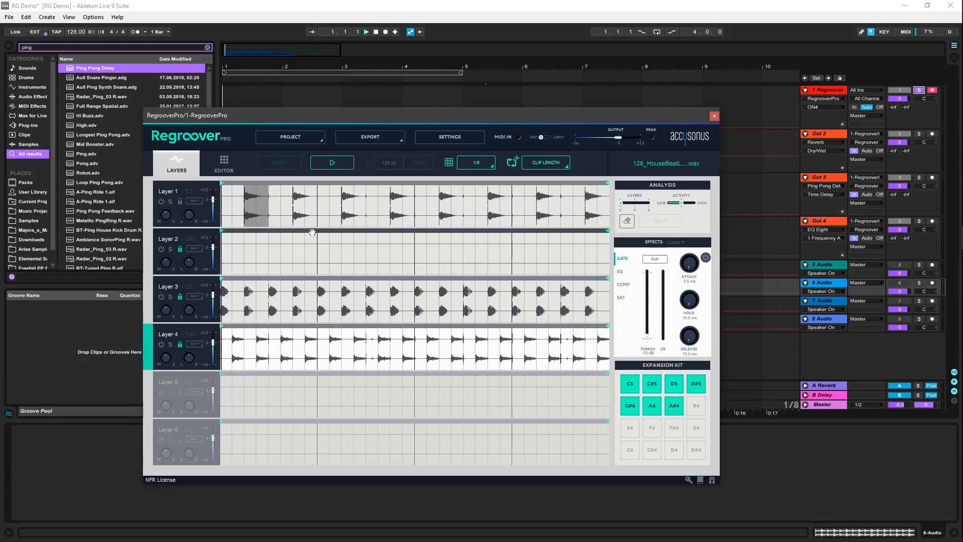
click(714, 117)
Insert a two-bar MIDI clip on the Regroover track and add the first notes at its start.
drag(225, 110, 339, 109)
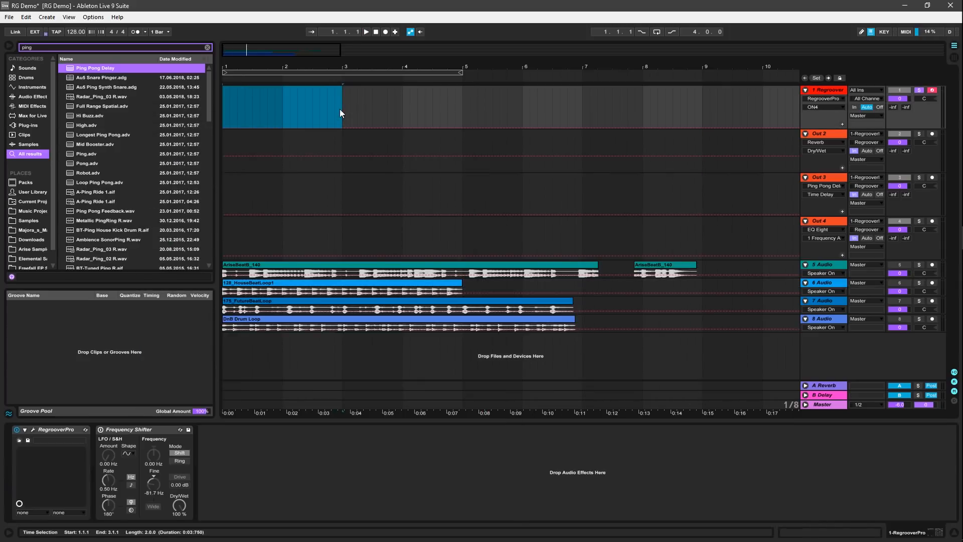
key(ctrl+shift+m)
scroll(155, 322, up, 3)
double_click(151, 254)
double_click(163, 243)
scroll(162, 246, up, 2)
Arrange the opening notes with G#4 at the clip's start, C5 at 1.1.4, and C#5 together with A4 at 1.2.
drag(163, 327, 201, 389)
key(space)
drag(151, 342, 226, 342)
drag(201, 390, 151, 389)
double_click(257, 307)
double_click(257, 378)
drag(300, 309, 251, 384)
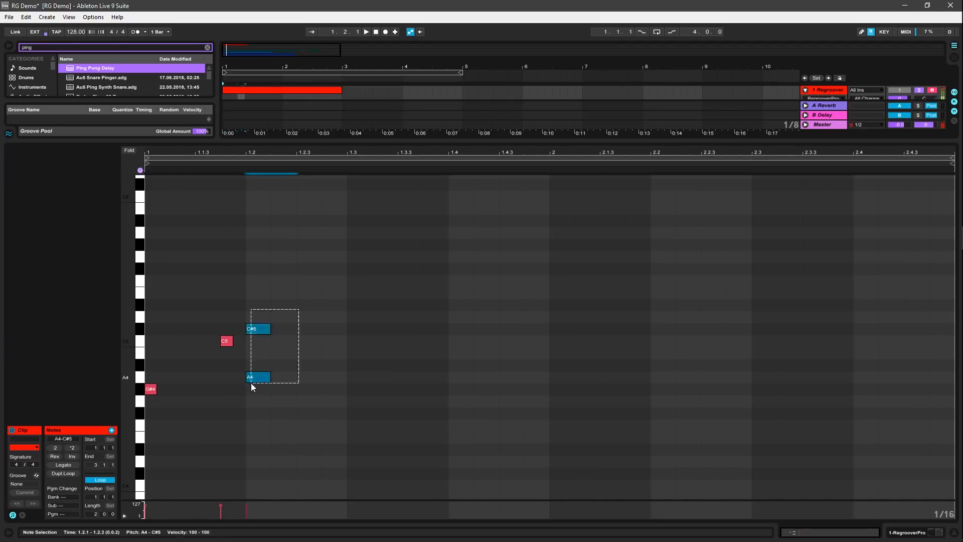
Add C5 notes at 1.2.4 and 1.3.2, G#4 notes at 1.3.3 and 1.4.3, and C#5 with A4 at 1.4.
double_click(332, 342)
double_click(384, 341)
key(space)
double_click(409, 389)
double_click(460, 329)
double_click(465, 377)
double_click(511, 389)
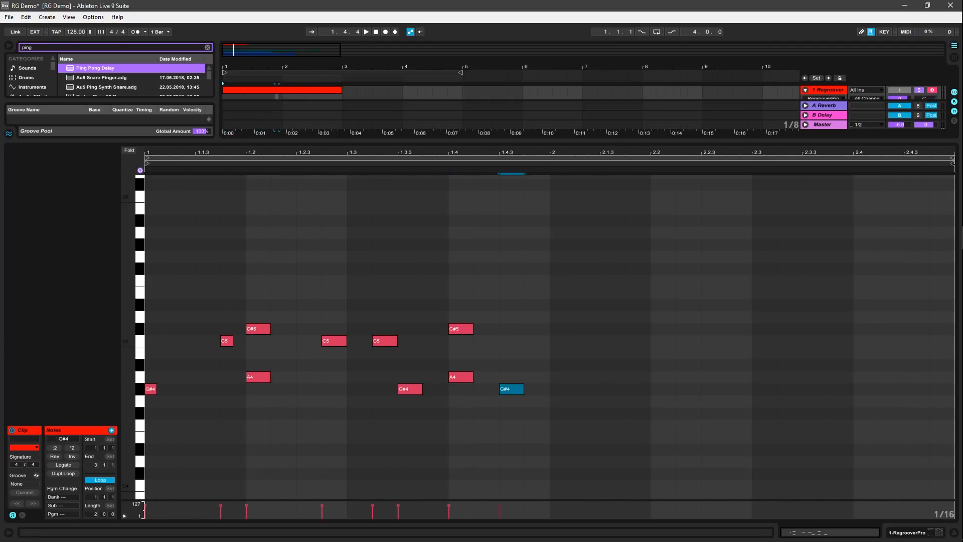
Shorten the clip's loop to one bar and add A#4 notes at 1.1.3 and 1.3.3 plus D#5 notes on every beat.
drag(952, 158, 550, 158)
double_click(207, 365)
double_click(407, 365)
double_click(156, 305)
double_click(258, 305)
double_click(460, 305)
Fill all the sixteenth positions between the D#5 beats with D5 notes.
double_click(161, 341)
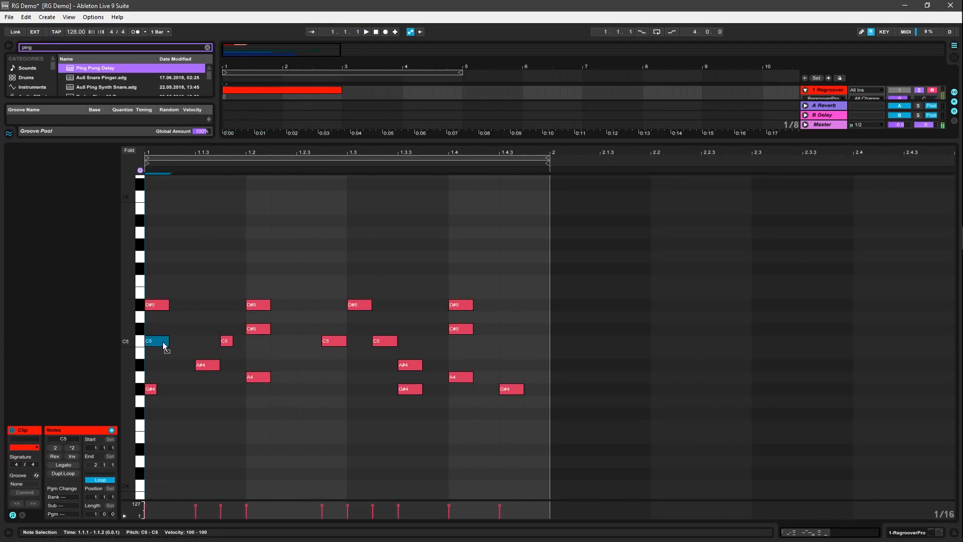
drag(162, 341, 186, 317)
double_click(232, 317)
double_click(283, 317)
double_click(334, 317)
double_click(308, 317)
double_click(409, 317)
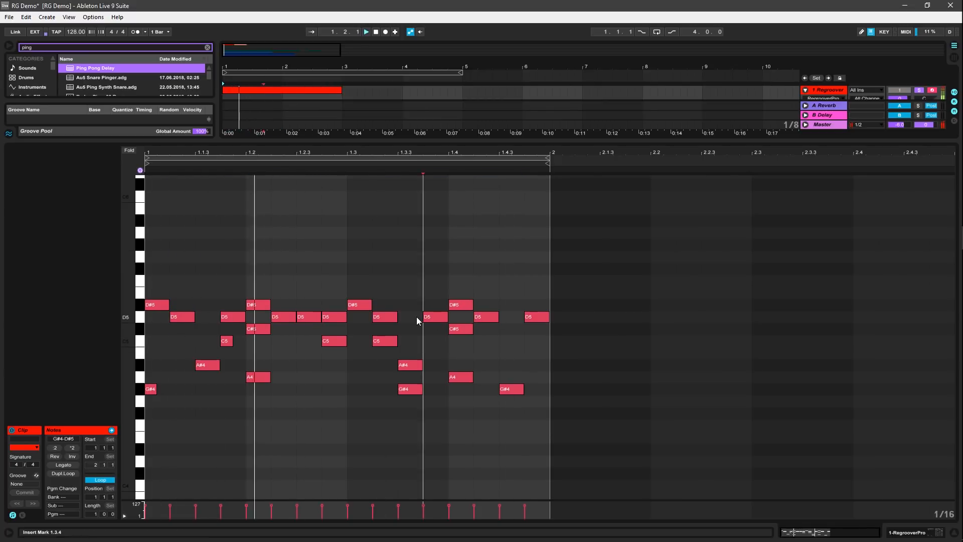
double_click(485, 317)
double_click(536, 317)
double_click(511, 317)
double_click(207, 317)
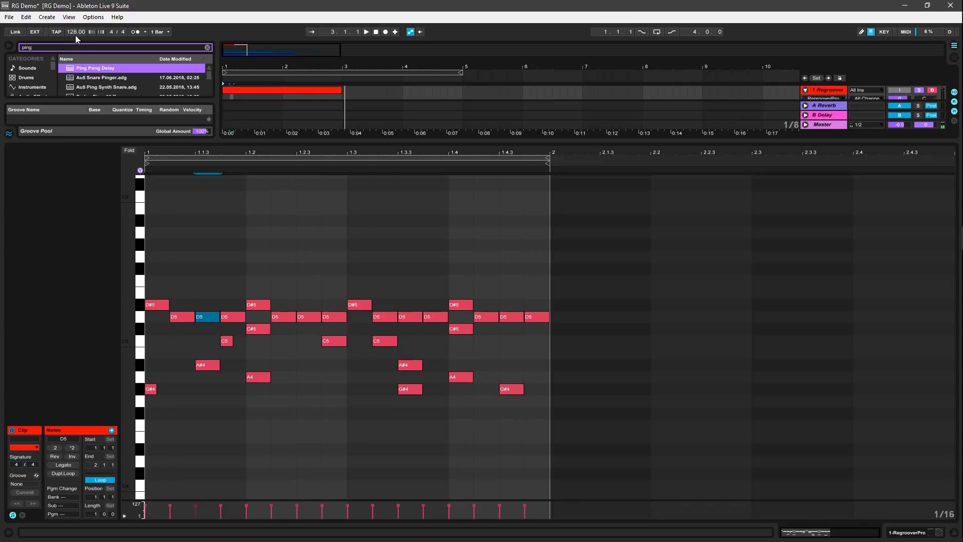
Play the MIDI pattern at a tempo of 99 BPM and raise the tempo to 131 BPM during playback.
drag(76, 32, 76, 37)
key(space)
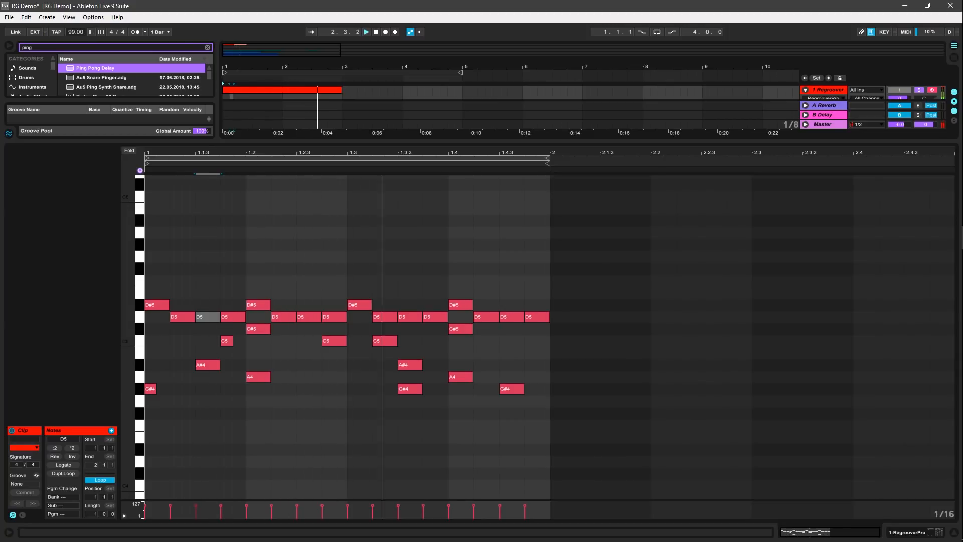
mouse_move(76, 32)
mouse_down()
mouse_move(76, 19)
mouse_move(74, 36)
mouse_up()
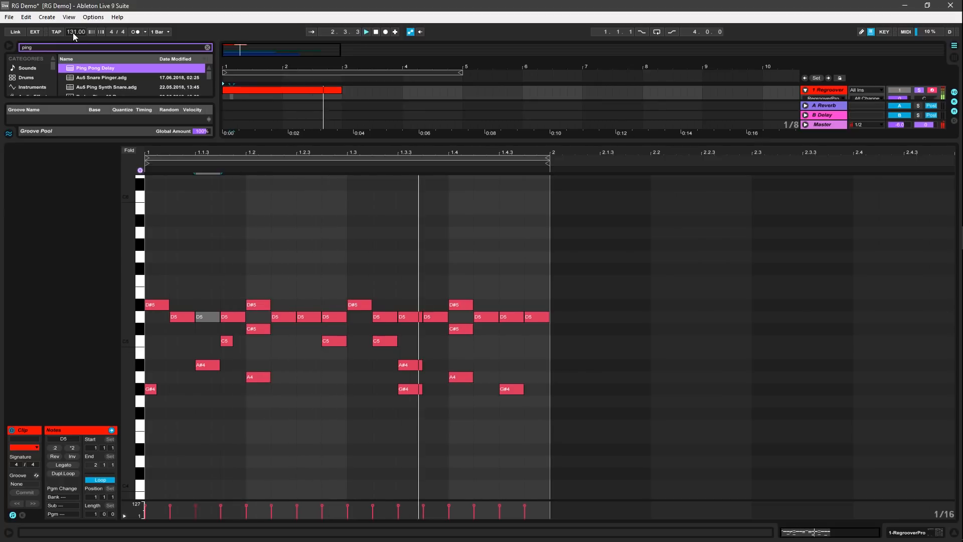
Reopen the Regroover window, move it clear of the audio tracks, and play the 175_FutureBeatLoop track soloed.
double_click(277, 142)
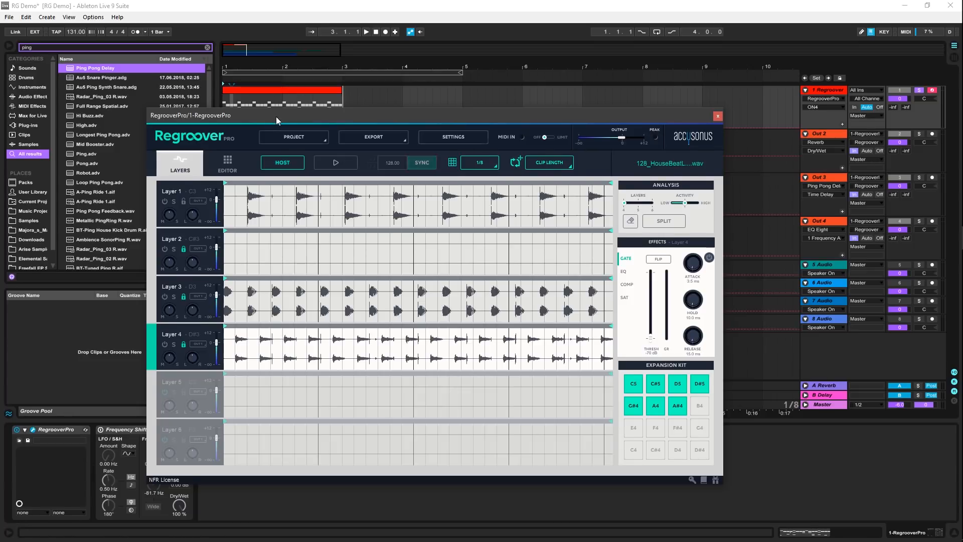
drag(276, 117, 481, 89)
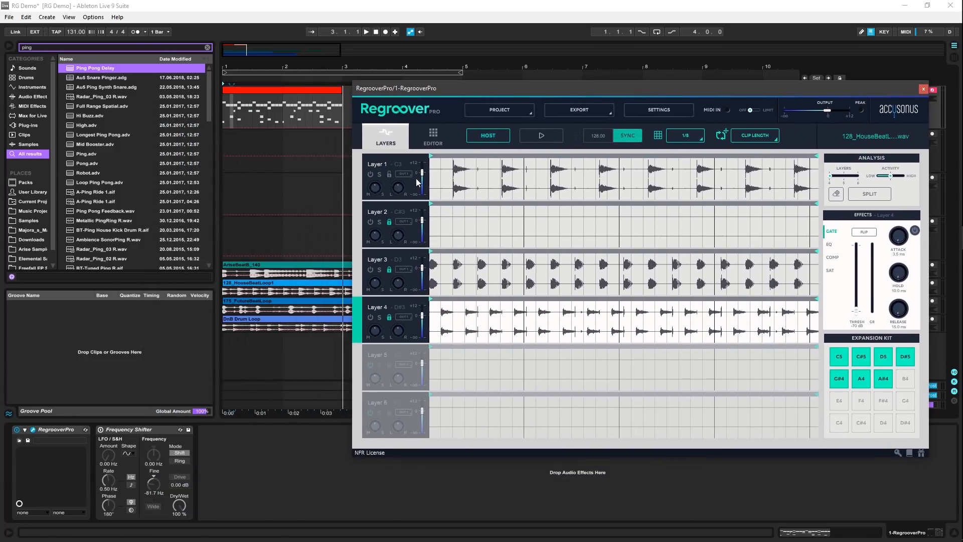
click(289, 301)
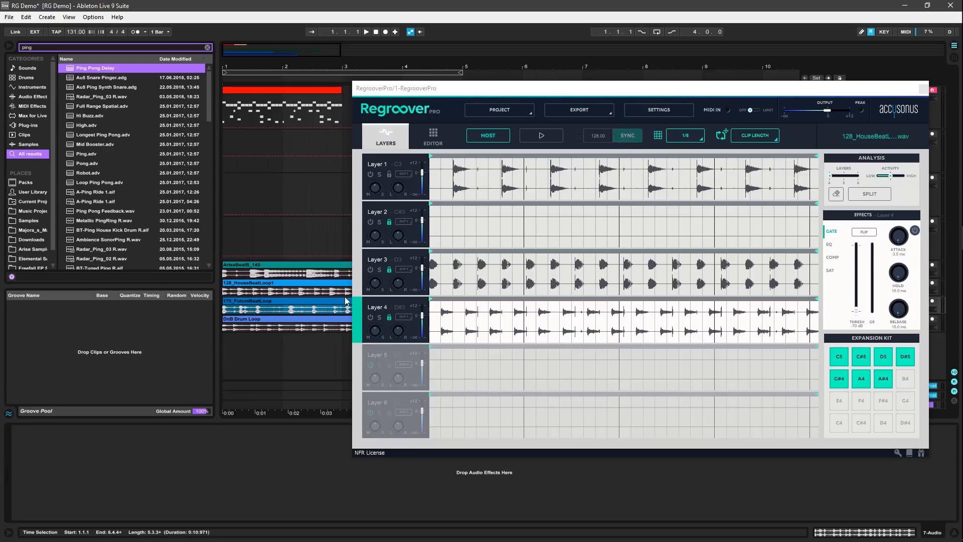
drag(510, 93, 356, 366)
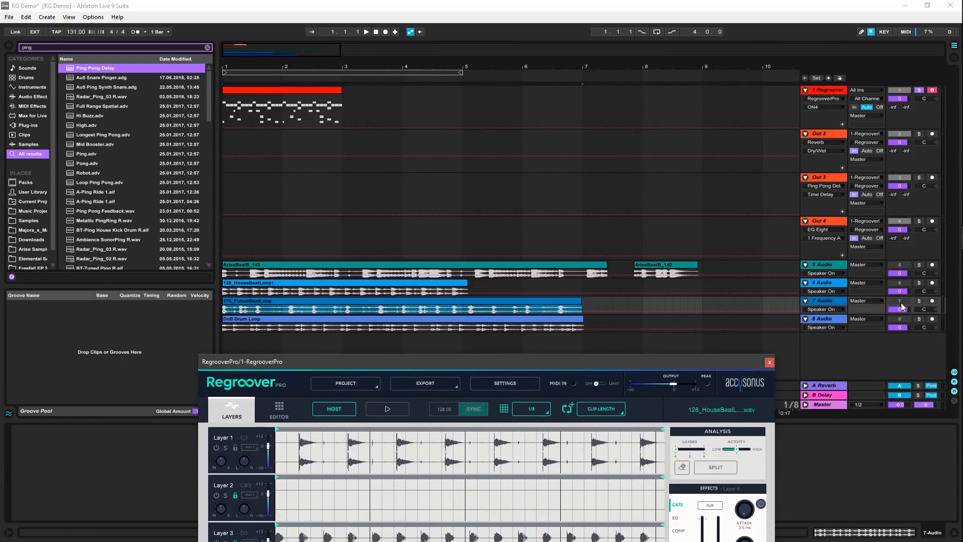
click(919, 301)
key(space)
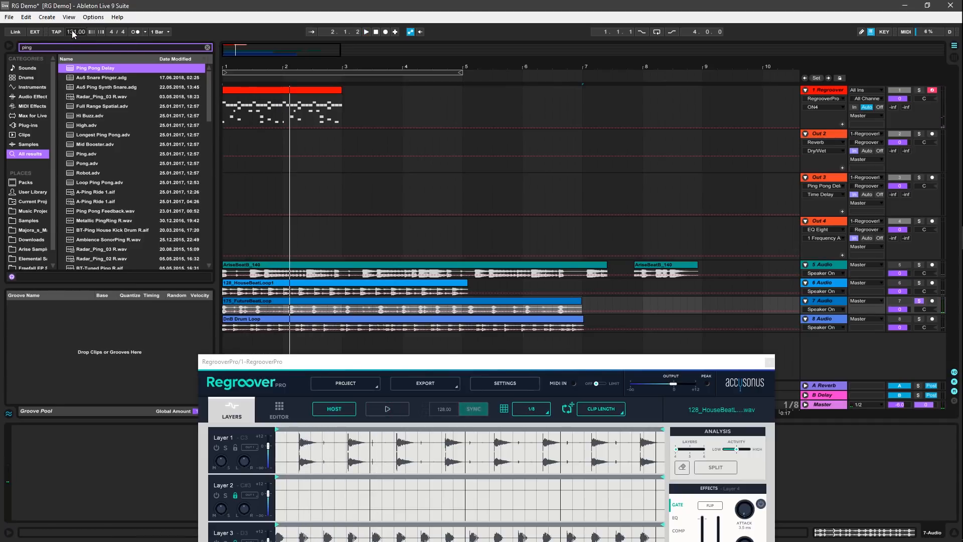
Set the tempo to 175 BPM and load the 175_FutureBeatLoop clip into Regroover.
drag(71, 30, 71, 8)
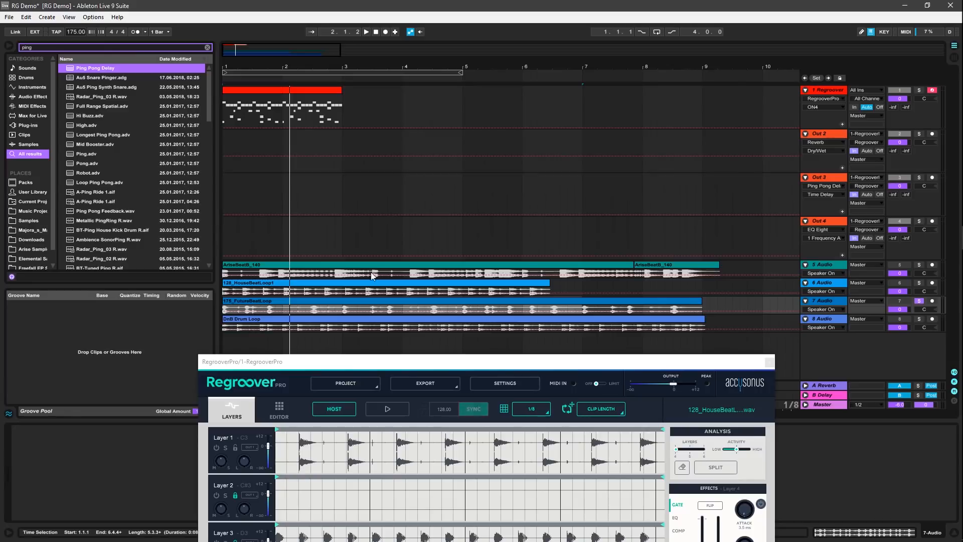
drag(304, 302, 425, 461)
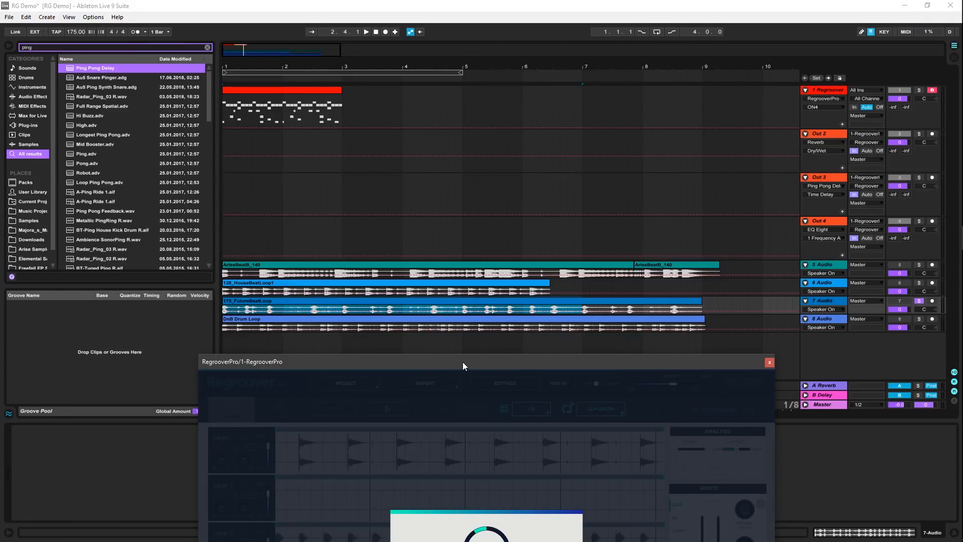
drag(463, 362, 436, 137)
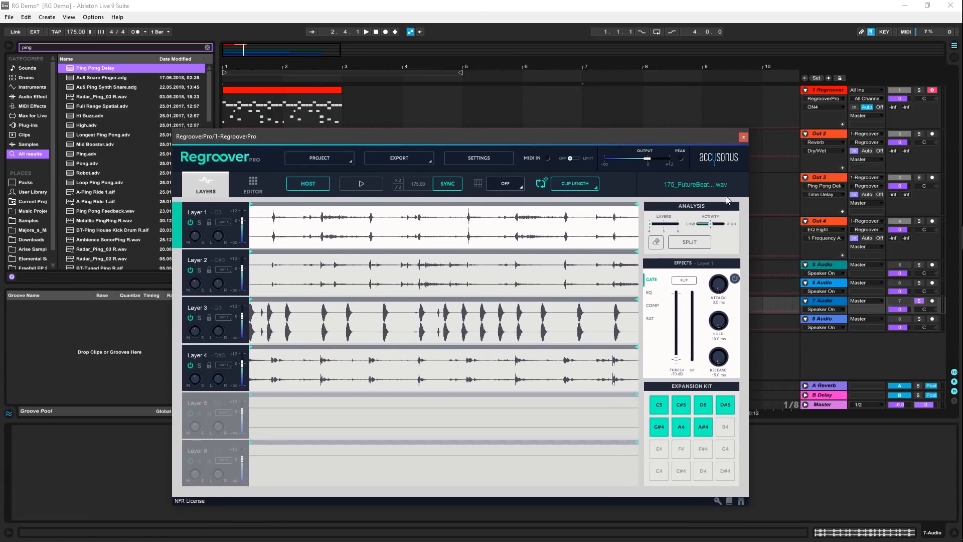
Deactivate the MIDI clip on the Regroover track, solo that track and start playback.
click(331, 91)
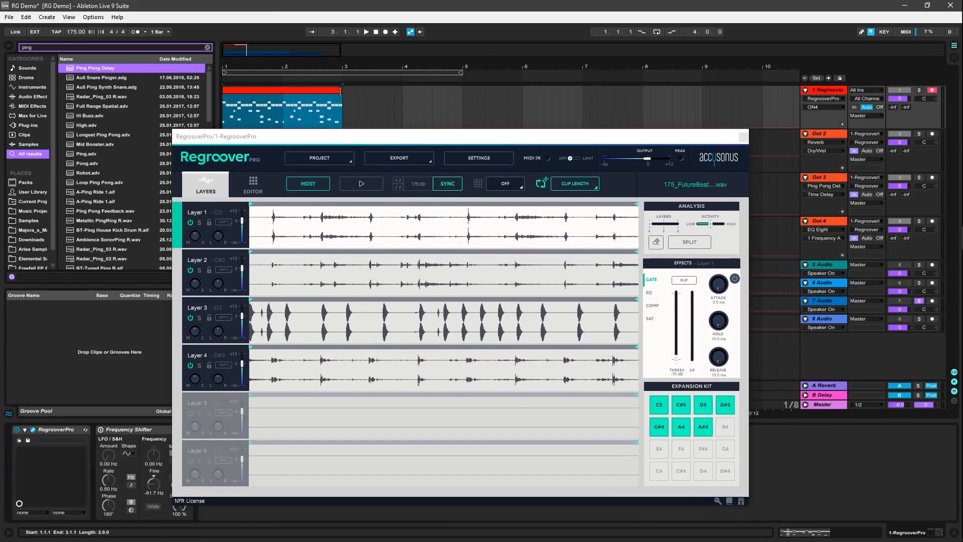
key(0)
click(919, 93)
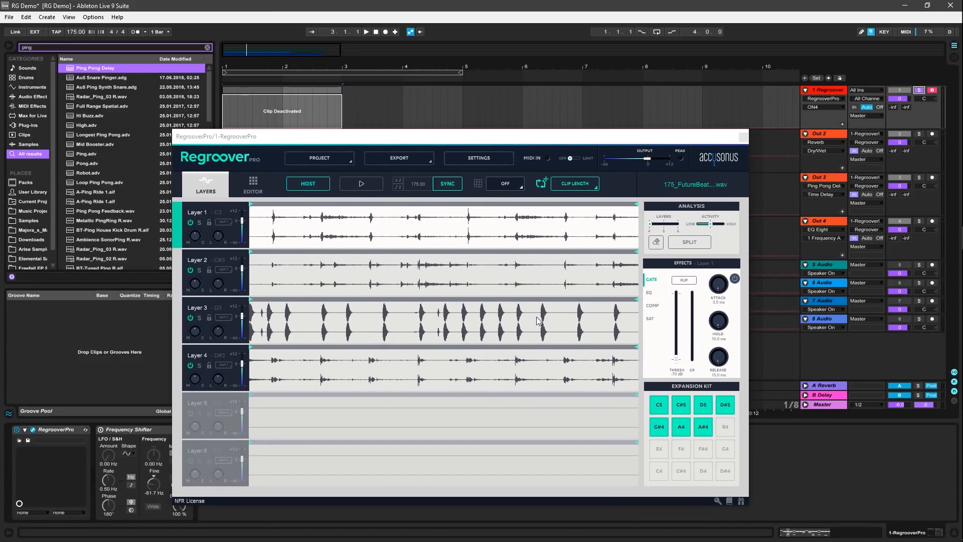
key(space)
Audition Layers 1 to 4 of the future beat loop one at a time in solo, and stop playback.
click(199, 222)
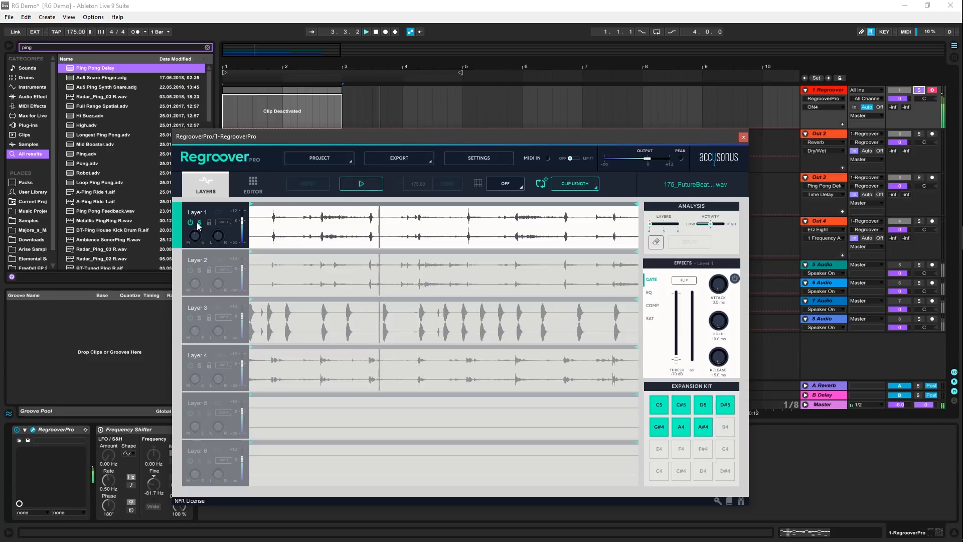
key(space)
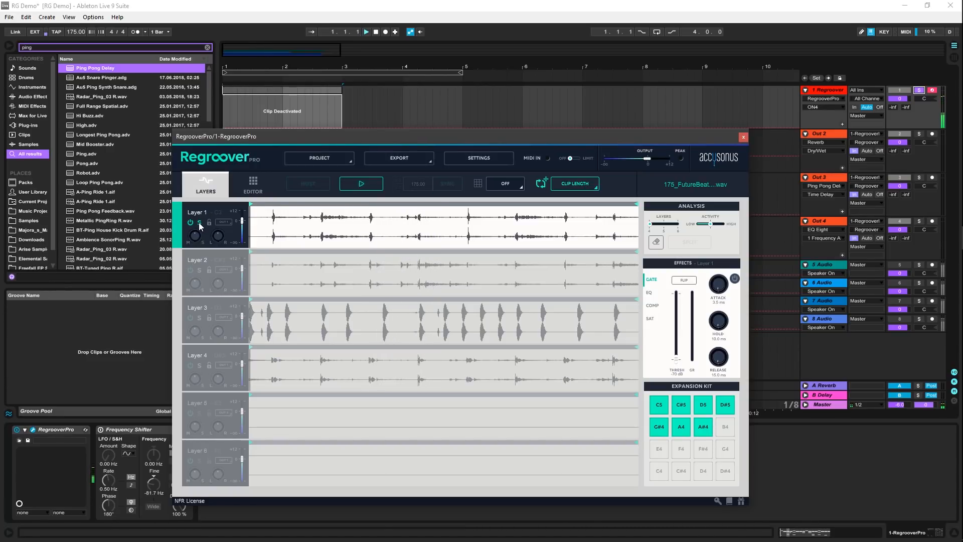
key(space)
click(199, 270)
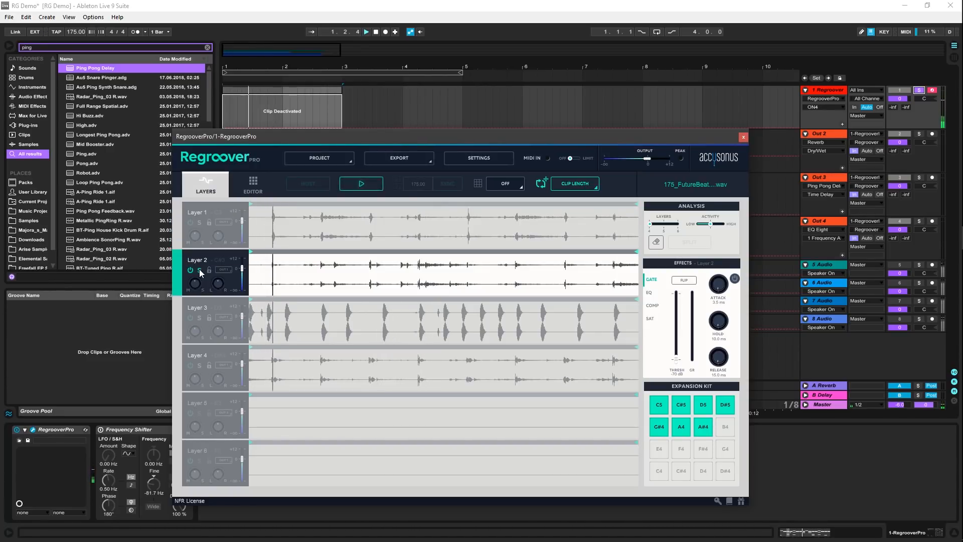
click(199, 318)
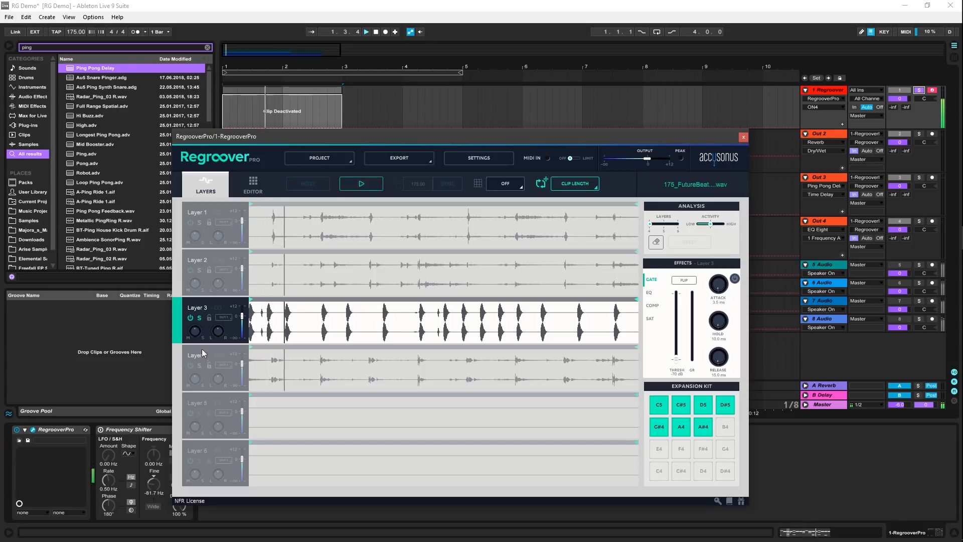
click(199, 365)
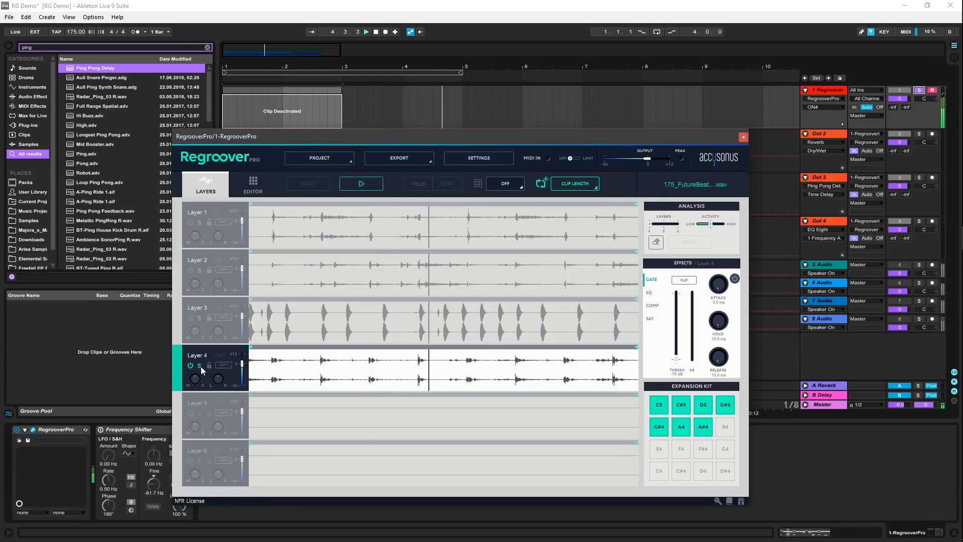
key(space)
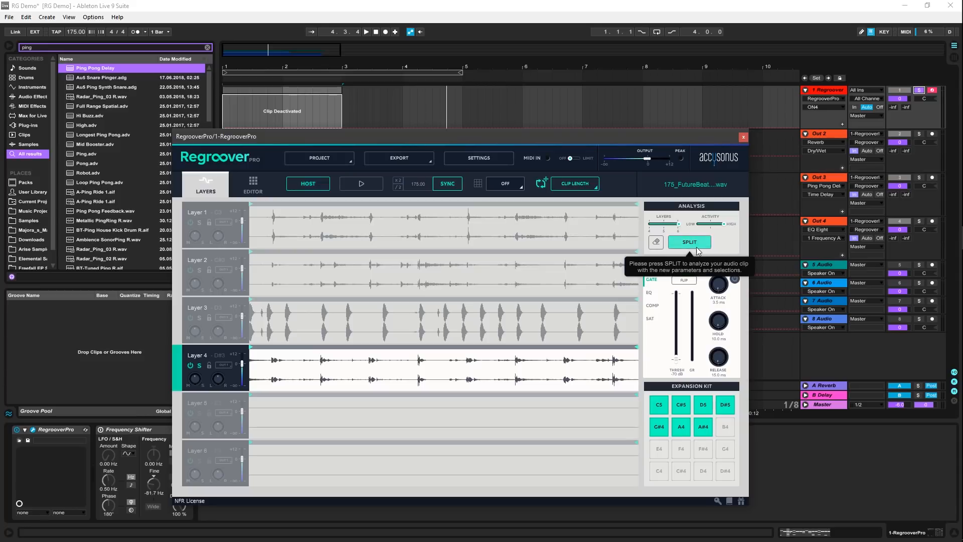
Split the future beat loop into six layers with high activity, and audition Layers 1 to 6 one at a time in solo.
click(696, 246)
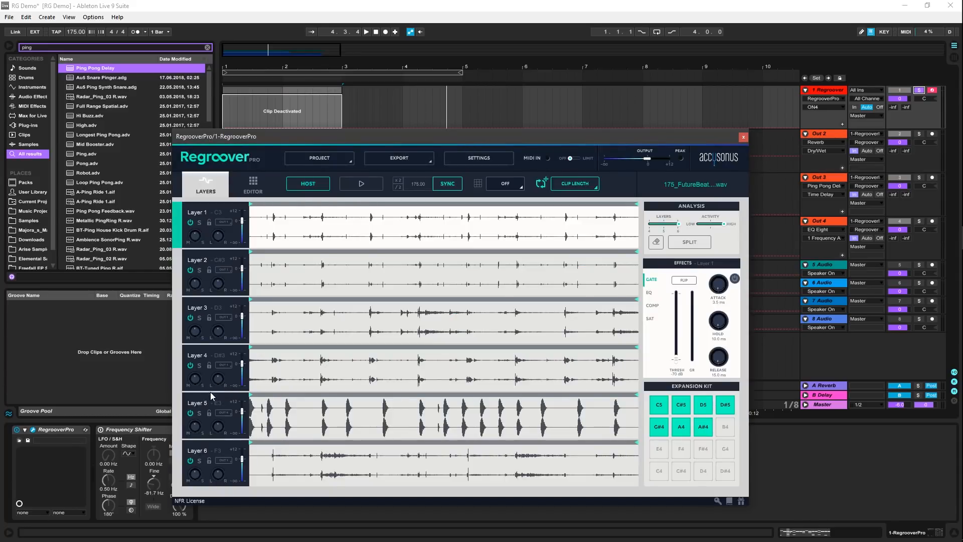
click(199, 223)
key(space)
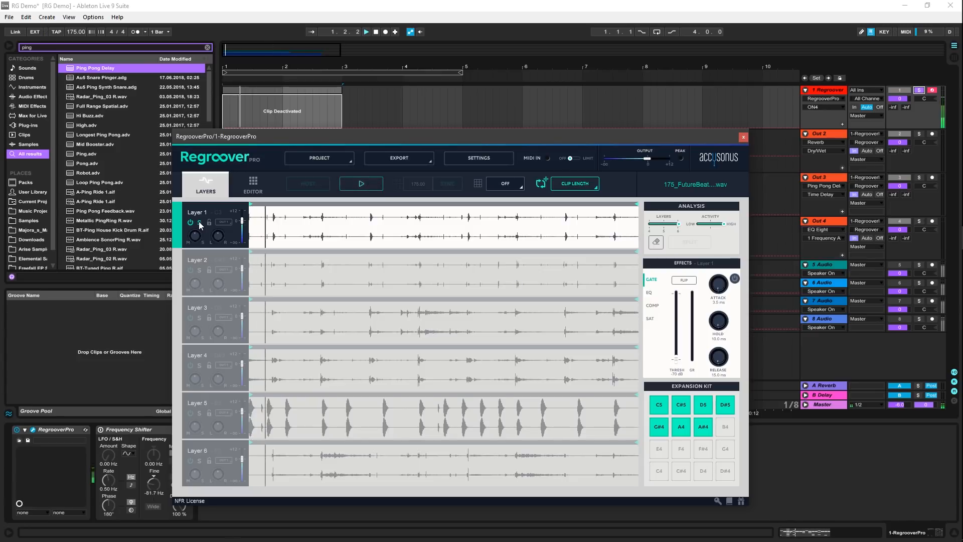
click(201, 269)
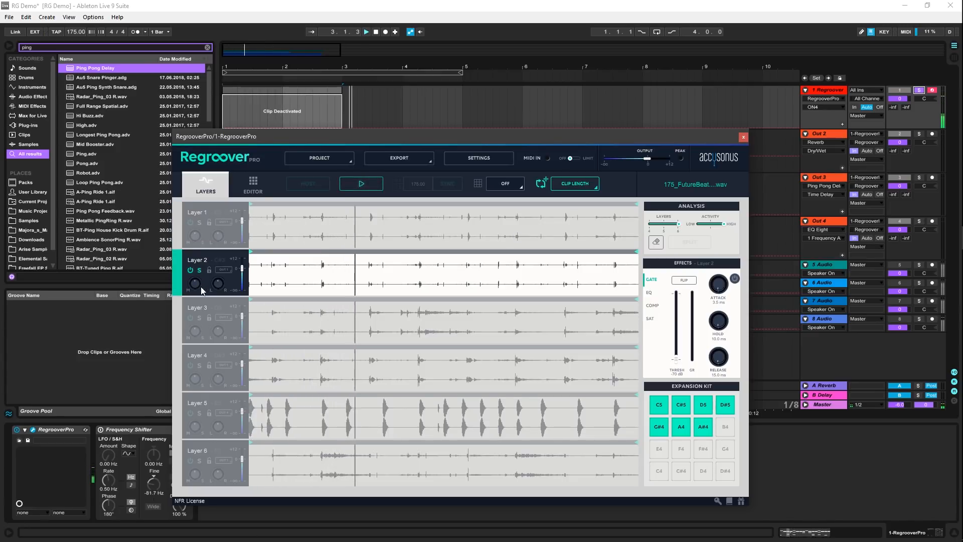
click(200, 318)
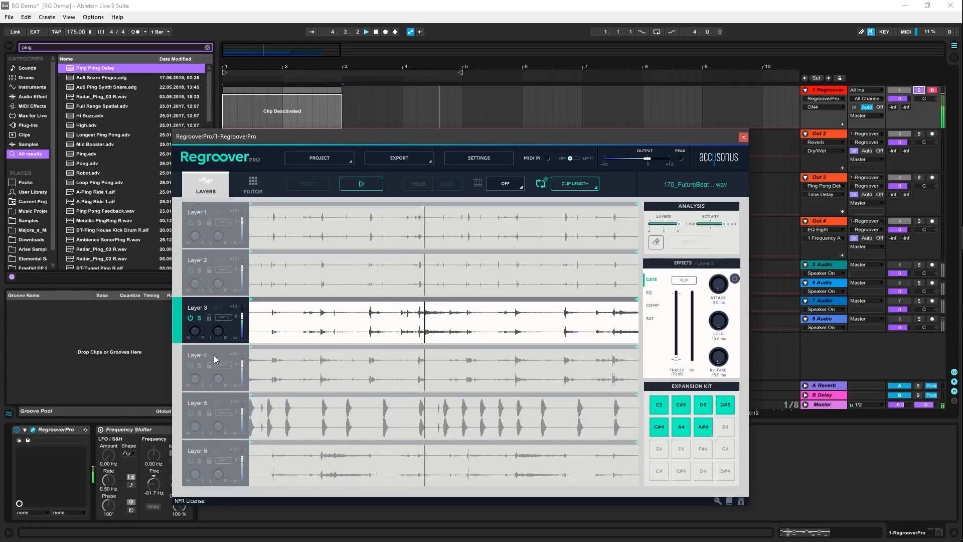
click(199, 368)
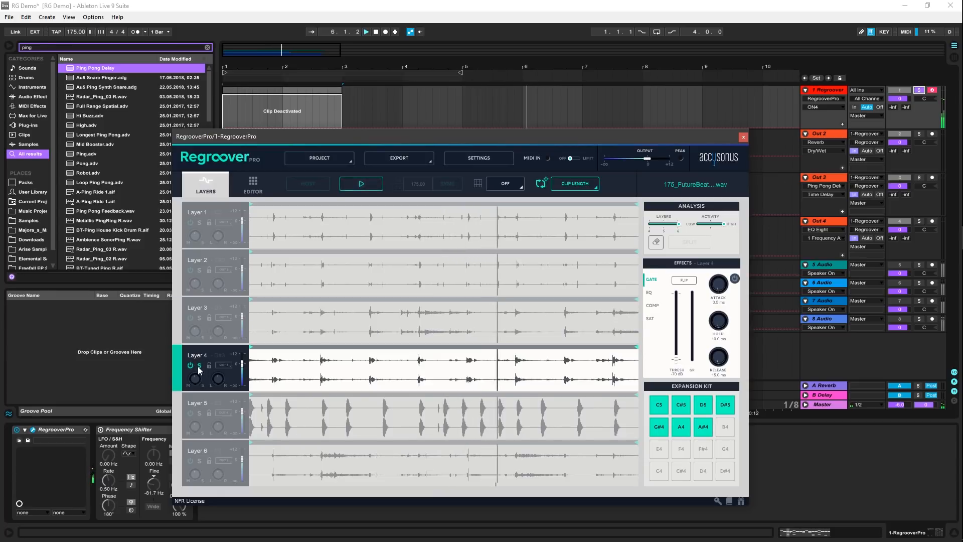
click(199, 413)
click(199, 461)
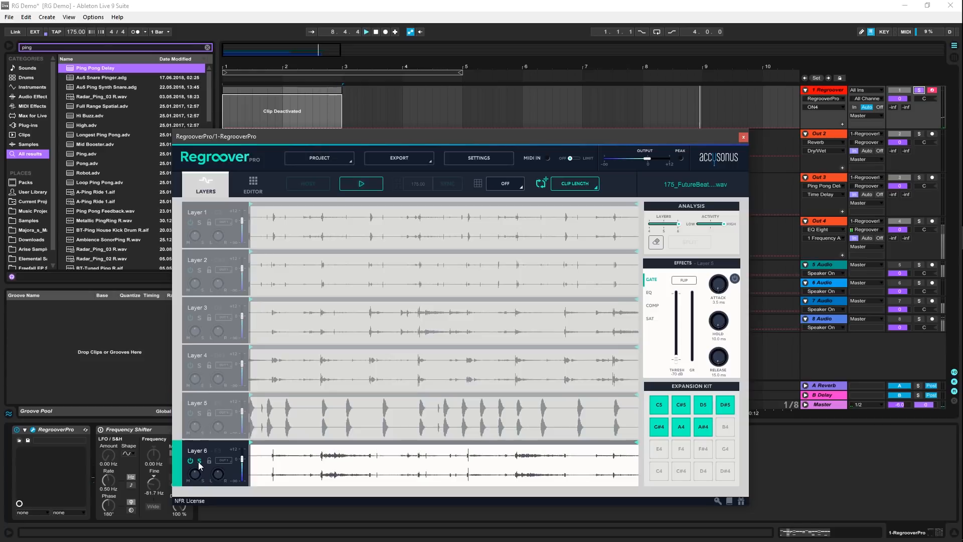
Compare Layers 5 and 6 of the future beat loop by auditioning each in solo.
click(224, 412)
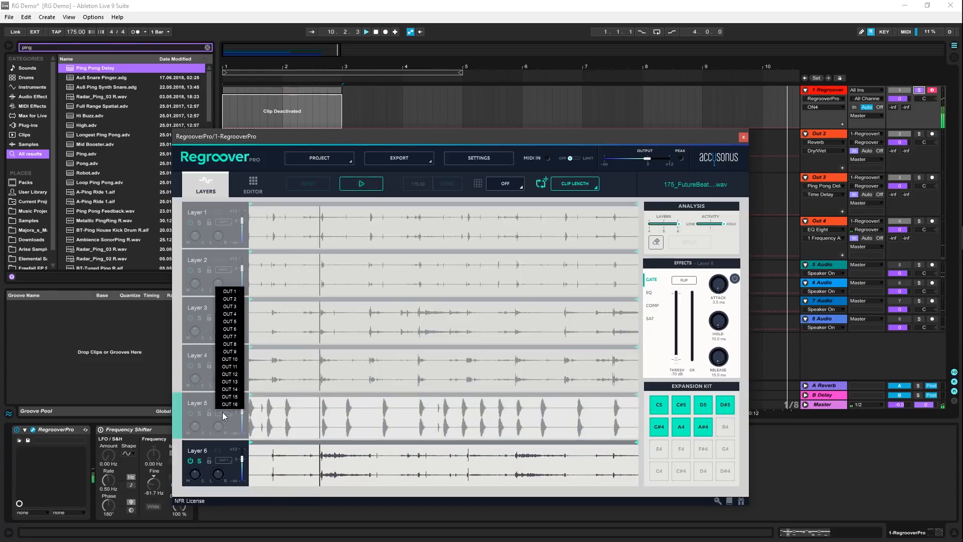
click(228, 293)
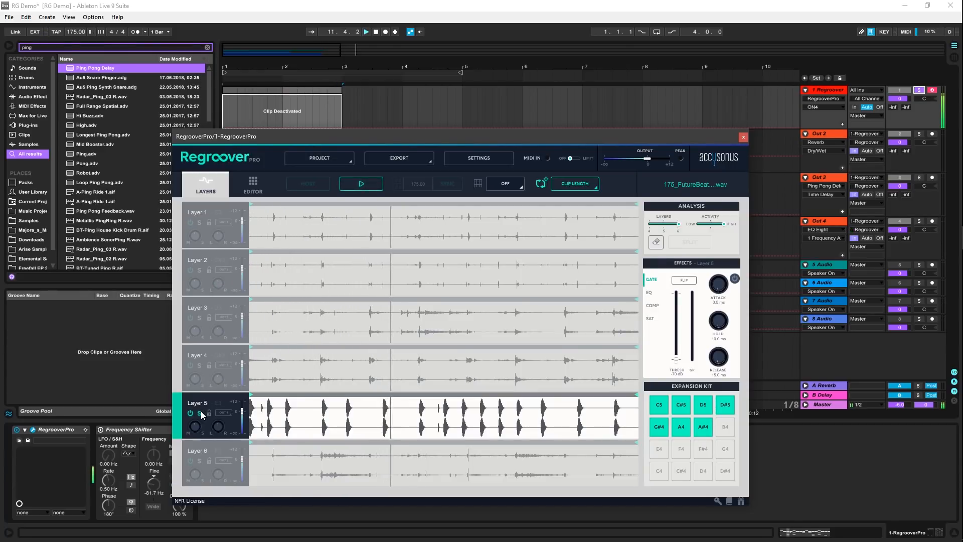
click(199, 462)
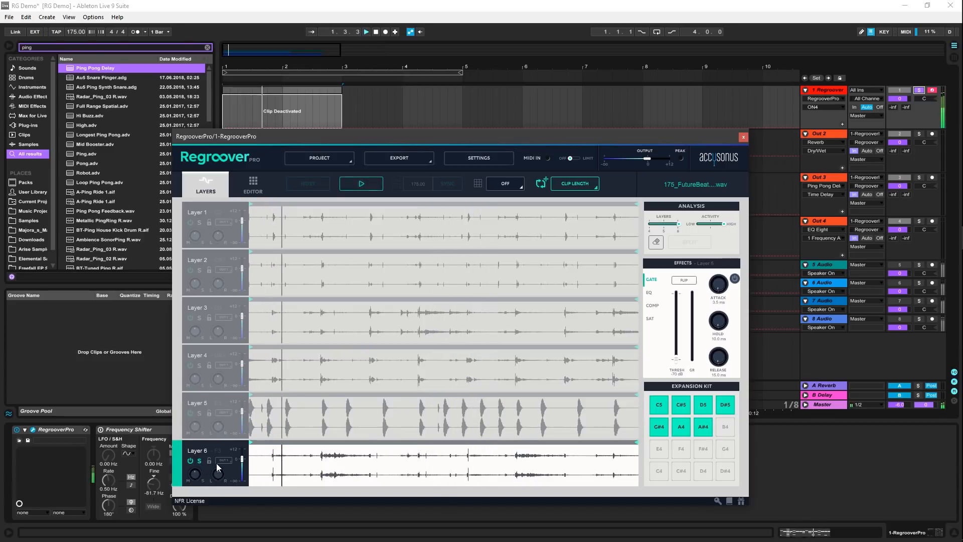
Set the grid to 1/4 and place a slice from near the start of Layer 6 on pad E4.
click(506, 184)
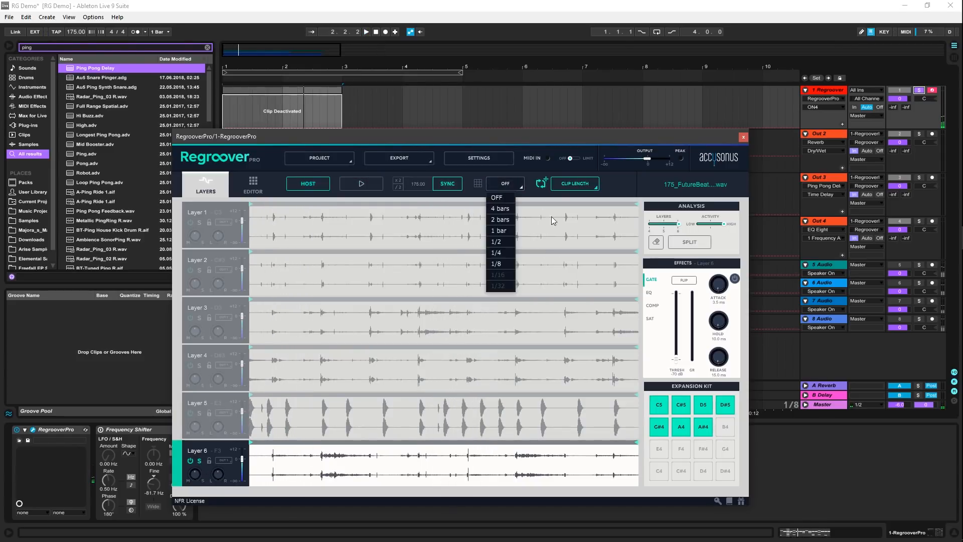
click(508, 253)
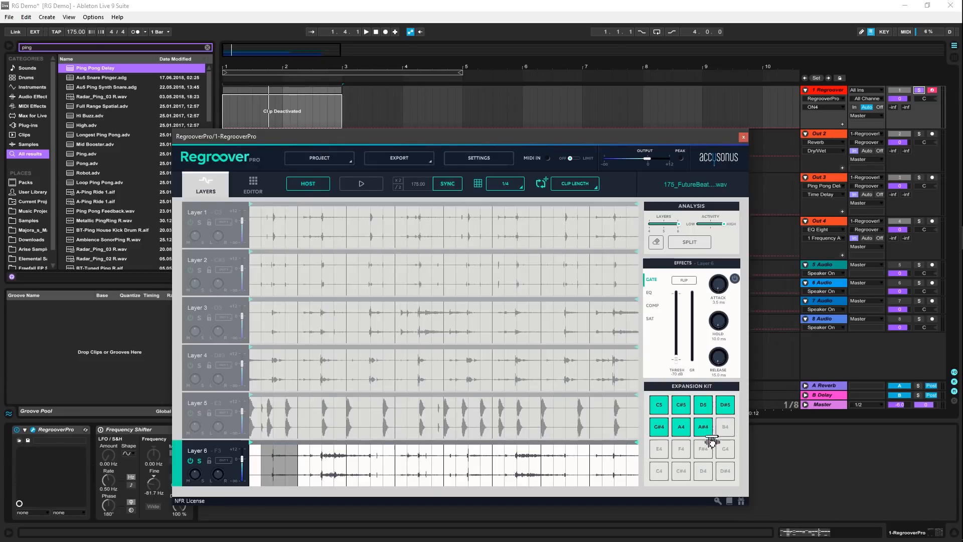
drag(712, 442, 662, 451)
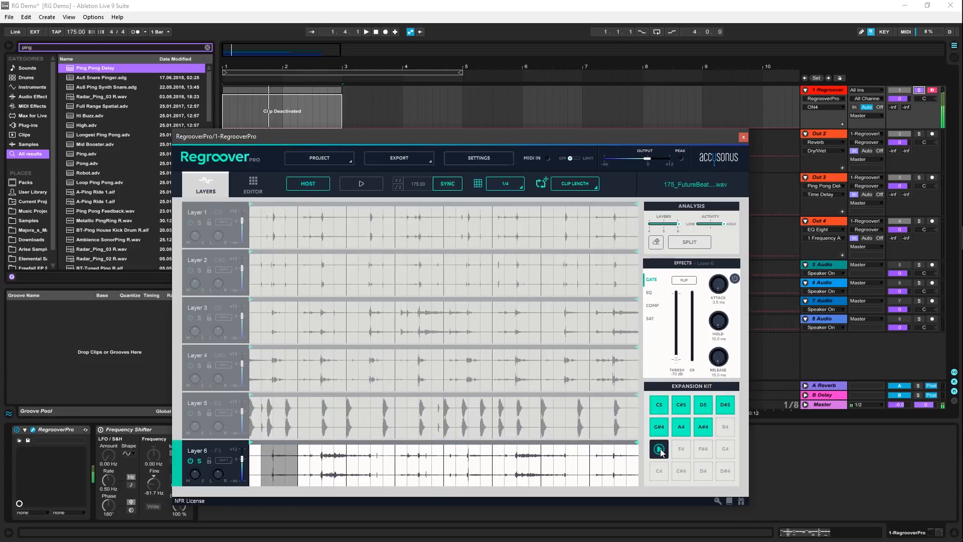
Audition Layers 5 and 4 in solo and place the opening slice of Layer 4 on pad F4.
click(201, 414)
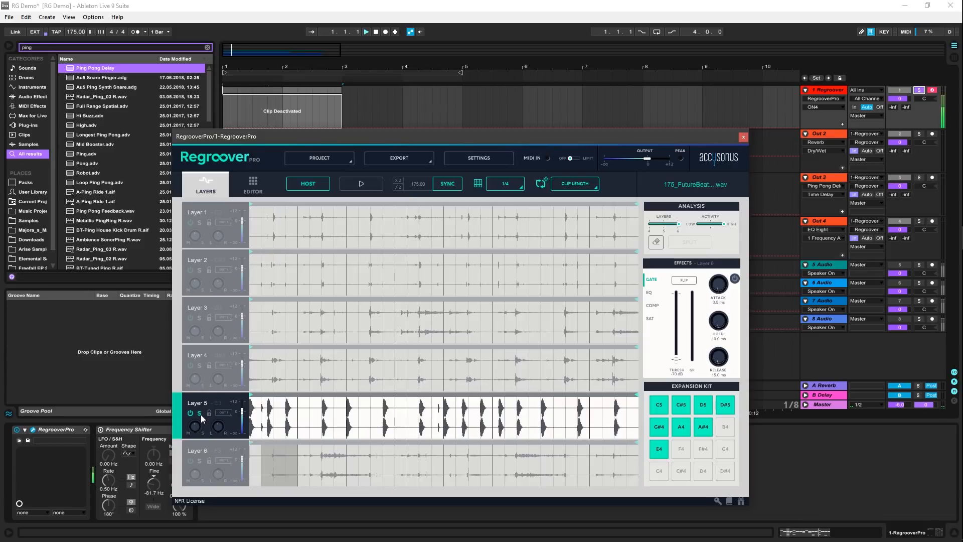
click(200, 366)
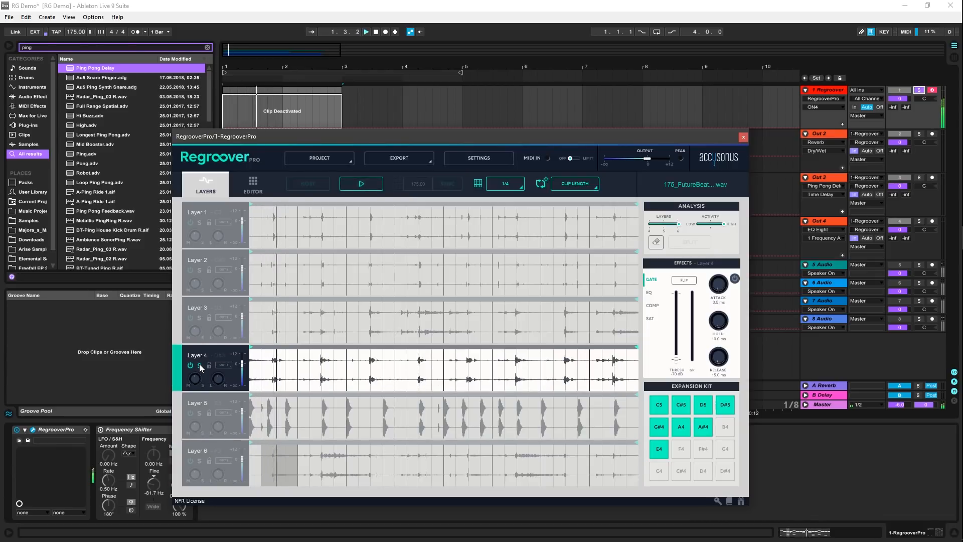
click(200, 367)
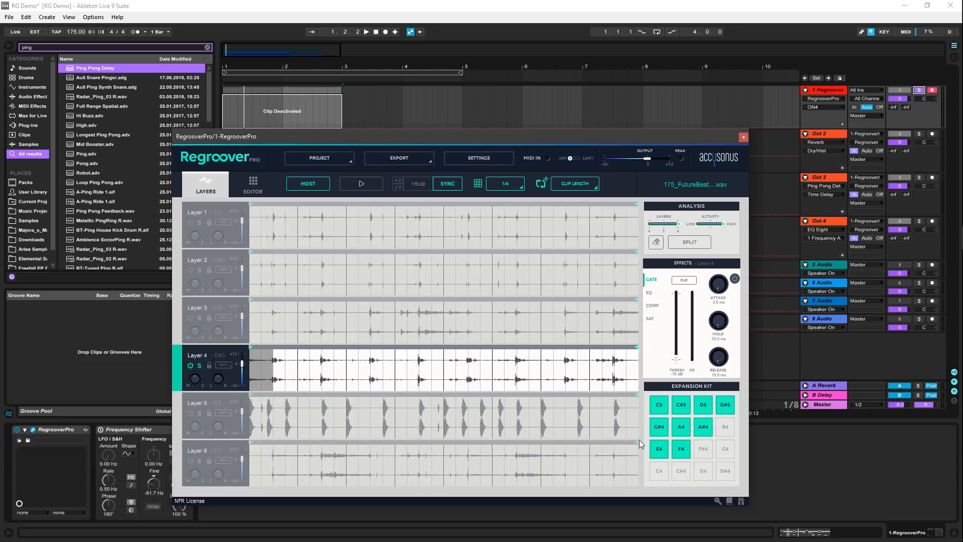
Solo Layer 3 and place a one-beat slice of it on pad F#4.
click(200, 318)
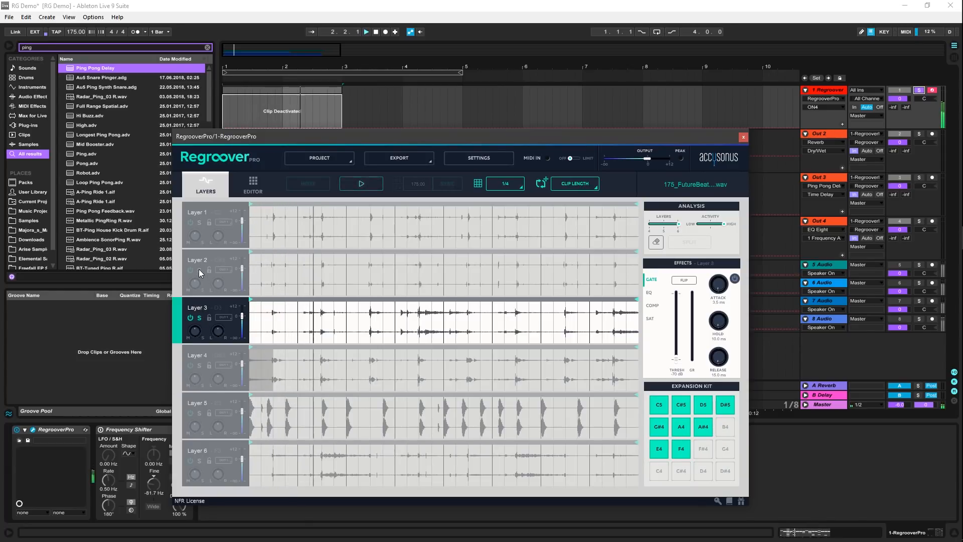
click(314, 329)
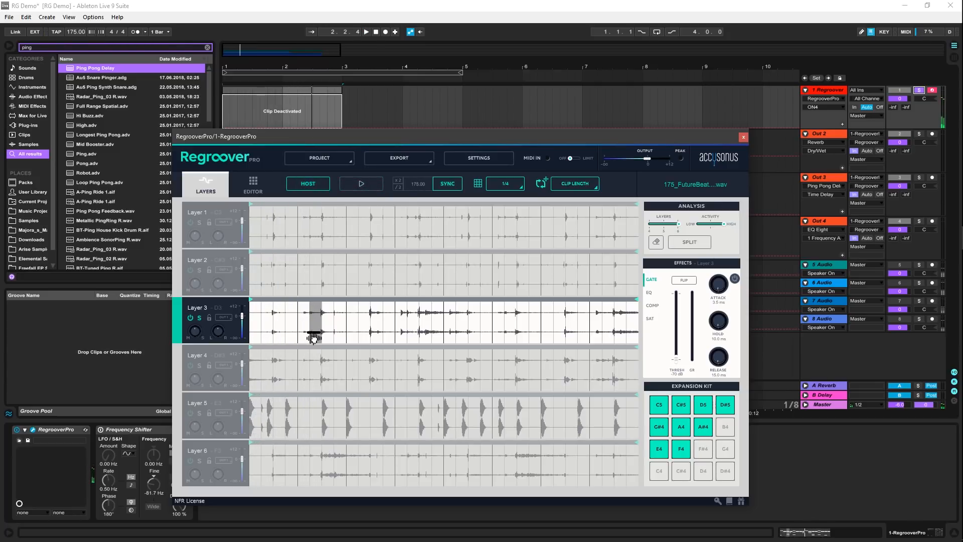
drag(701, 453, 704, 458)
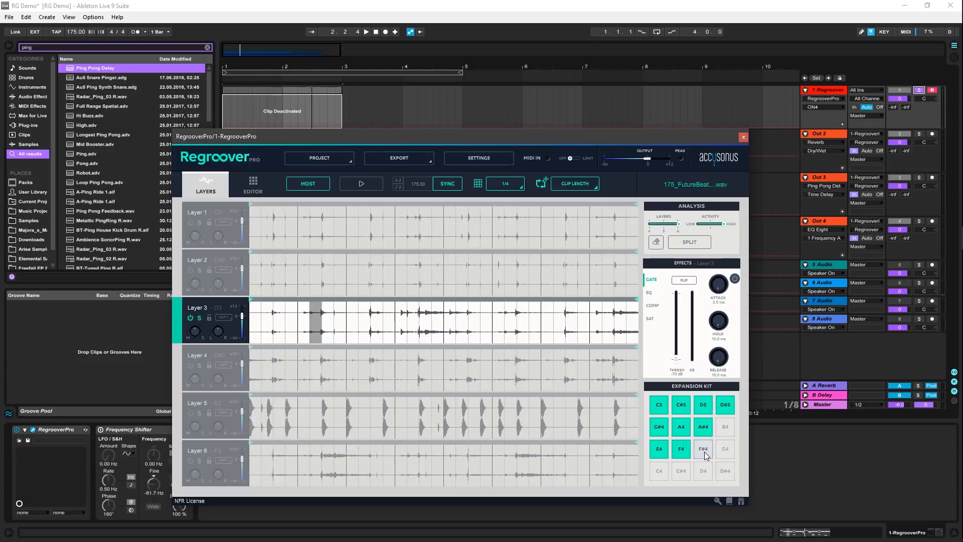
Uncover the audio tracks, audition the DnB Drum Loop track in solo and set the tempo to 174 BPM.
drag(345, 138, 376, 390)
click(328, 320)
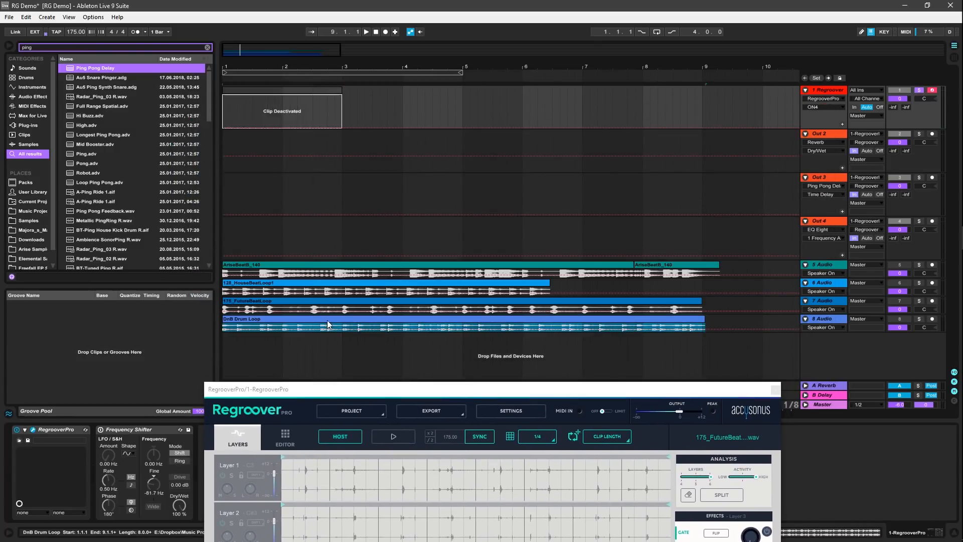
click(920, 319)
key(space)
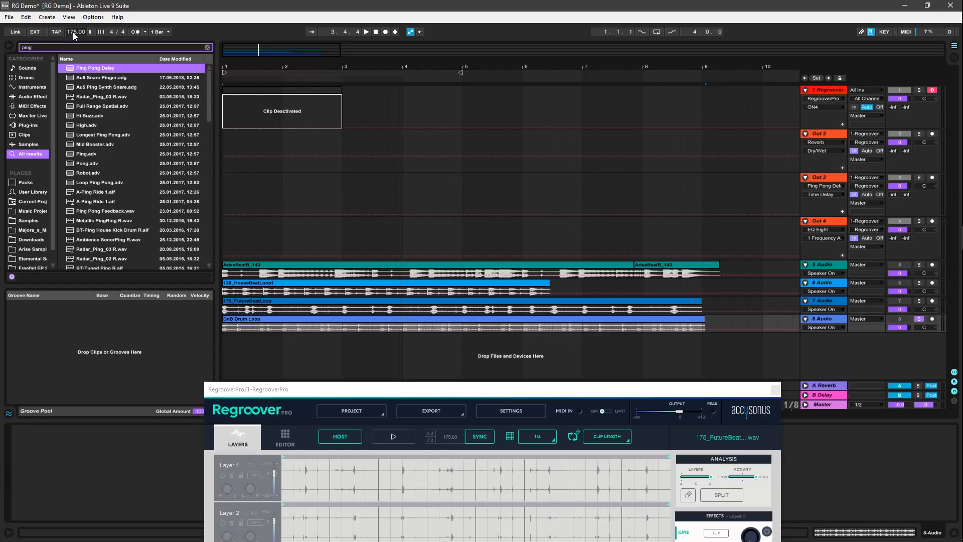
key(Return)
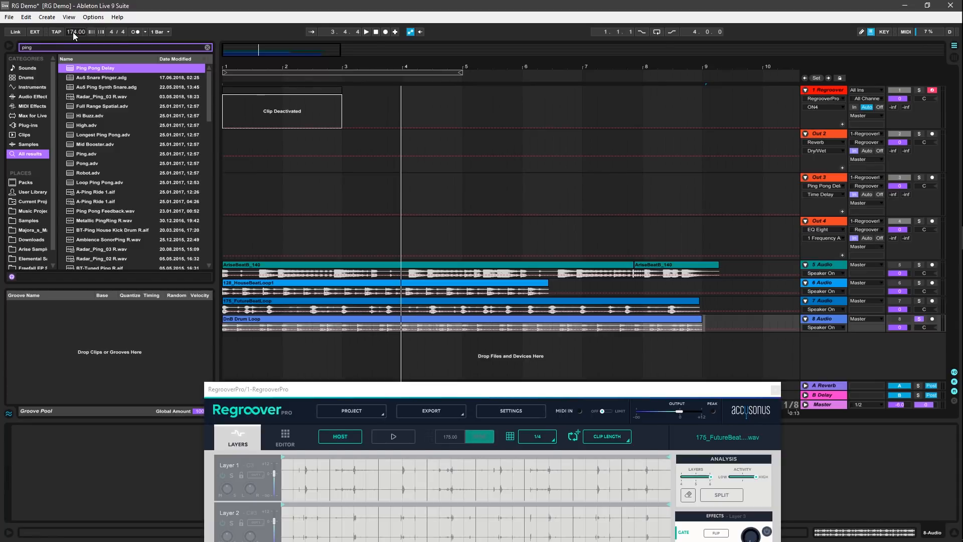
Load the DnB Drum Loop clip into Regroover.
drag(426, 389, 586, 119)
drag(269, 318, 616, 309)
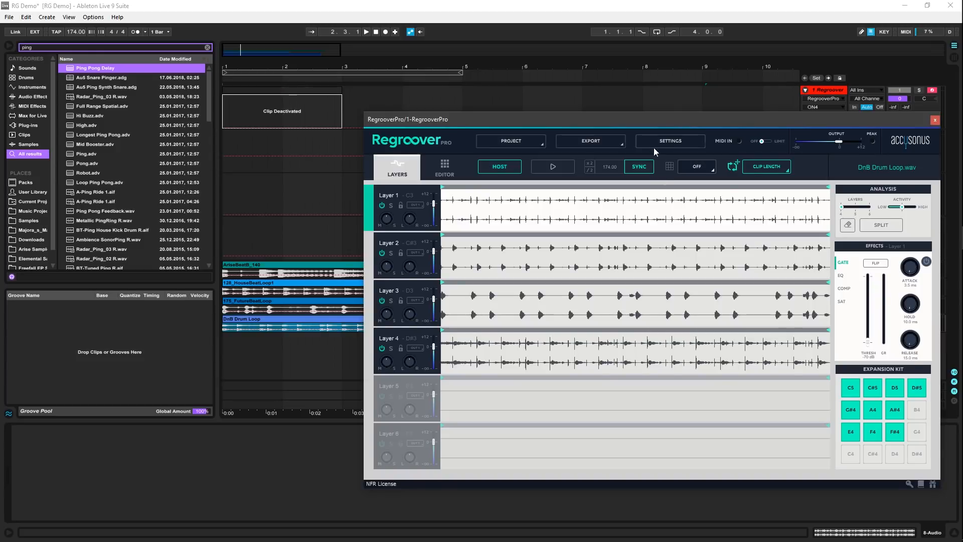
drag(654, 127, 416, 142)
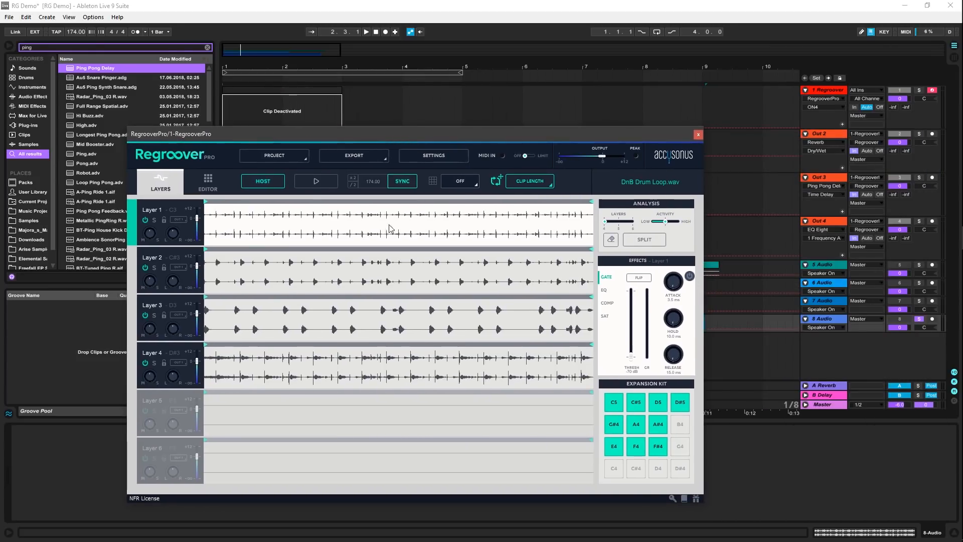
Solo the Regroover track and audition Layers 1 to 4 of the DnB loop one at a time.
click(155, 220)
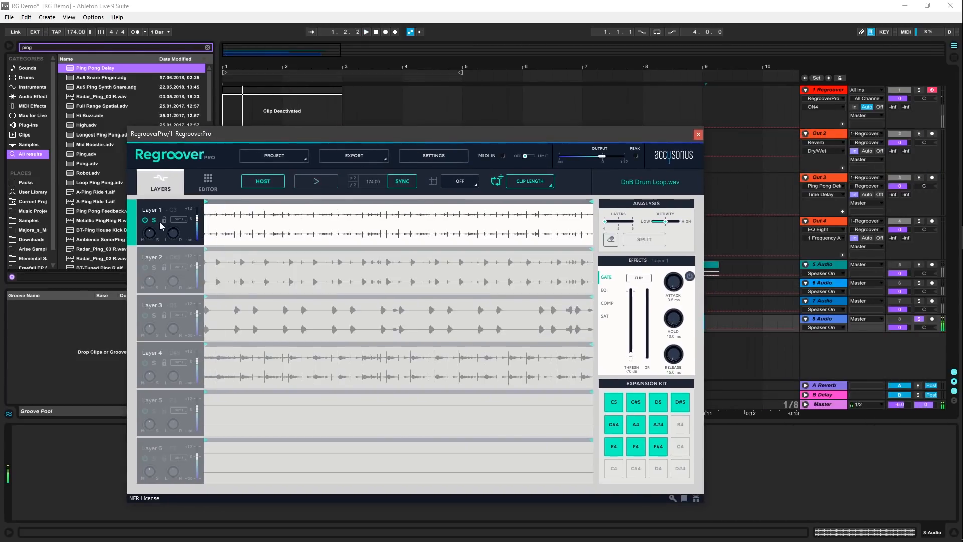
click(919, 92)
key(space)
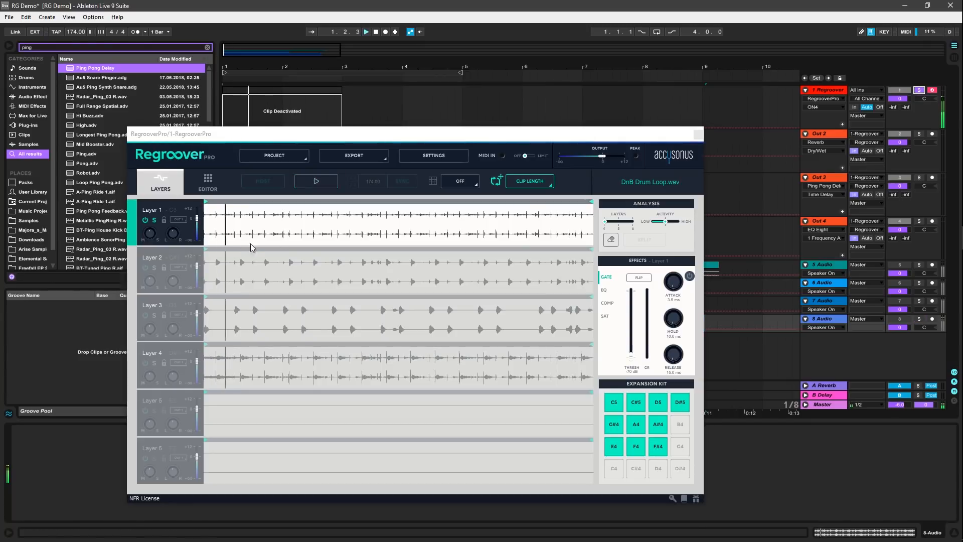
click(155, 267)
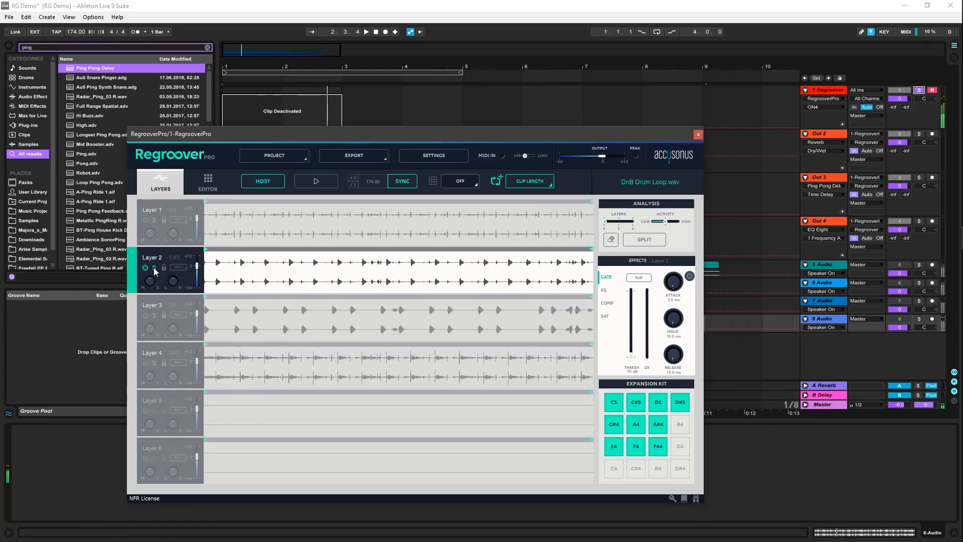
click(154, 315)
click(154, 362)
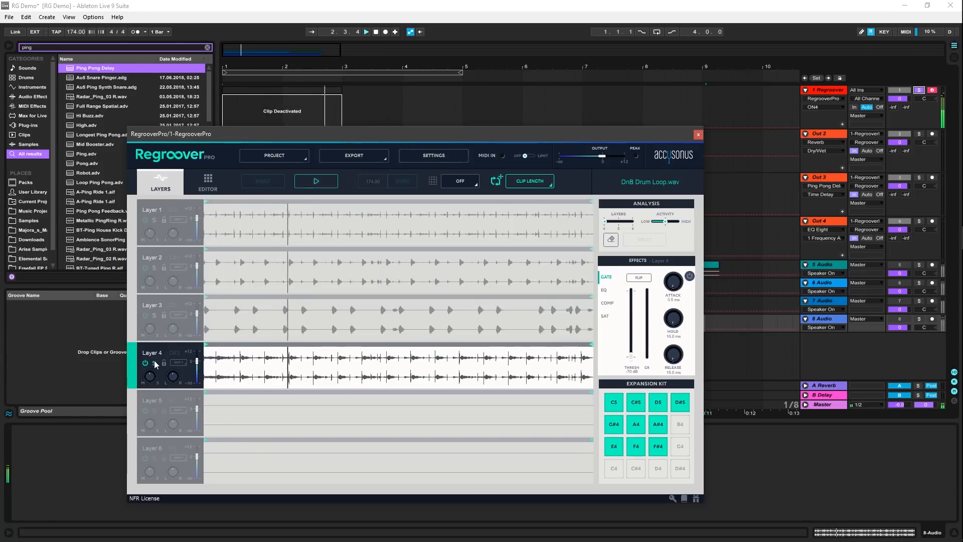
key(space)
Set the grid to 1/8 and place a short slice from near the start of Layer 1 on pad C4.
click(466, 182)
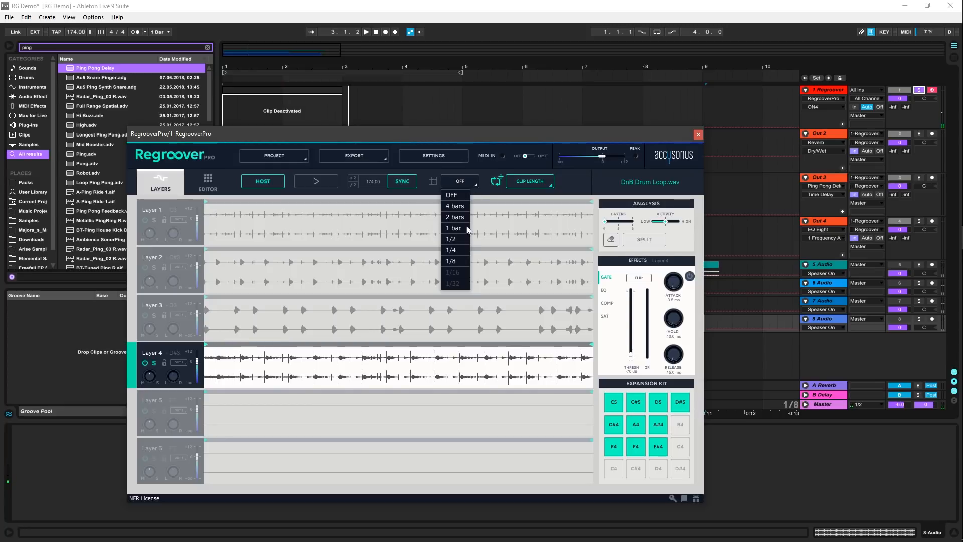
click(458, 260)
key(space)
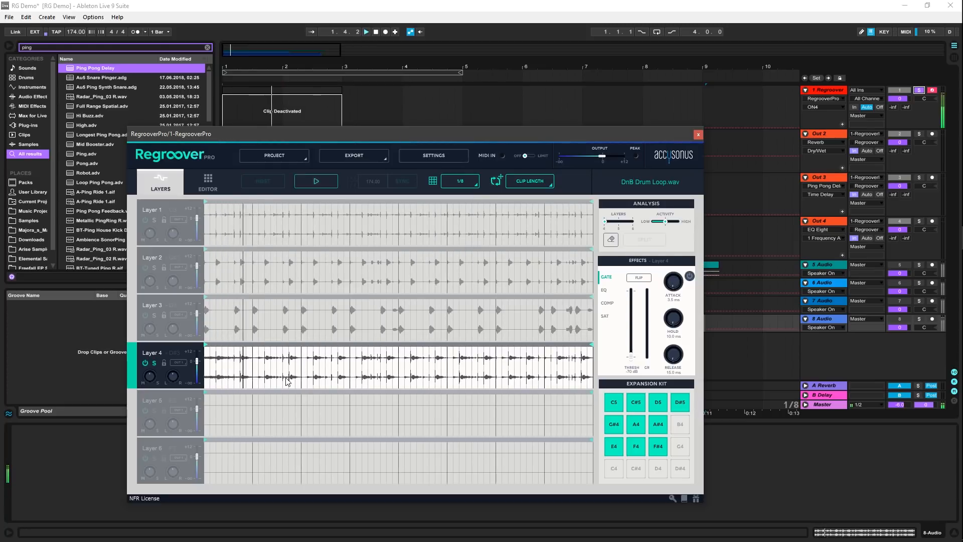
click(183, 225)
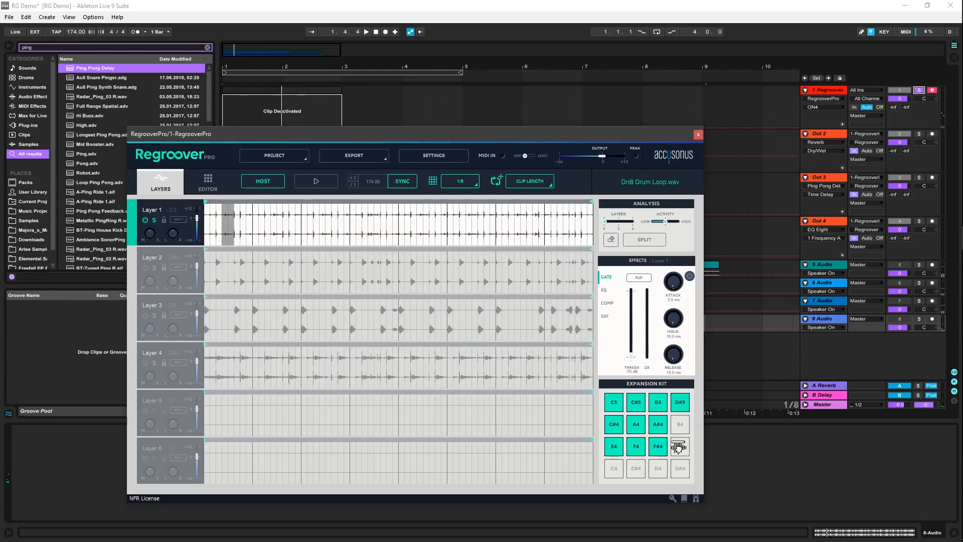
drag(677, 446, 682, 453)
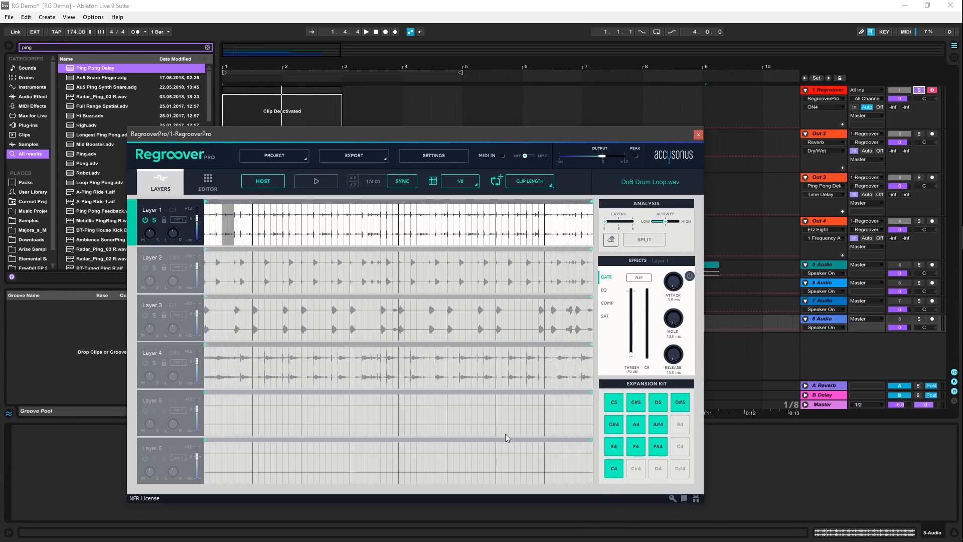
Audition Layers 2, 3 and 4 of the DnB loop in solo with playback running.
click(154, 266)
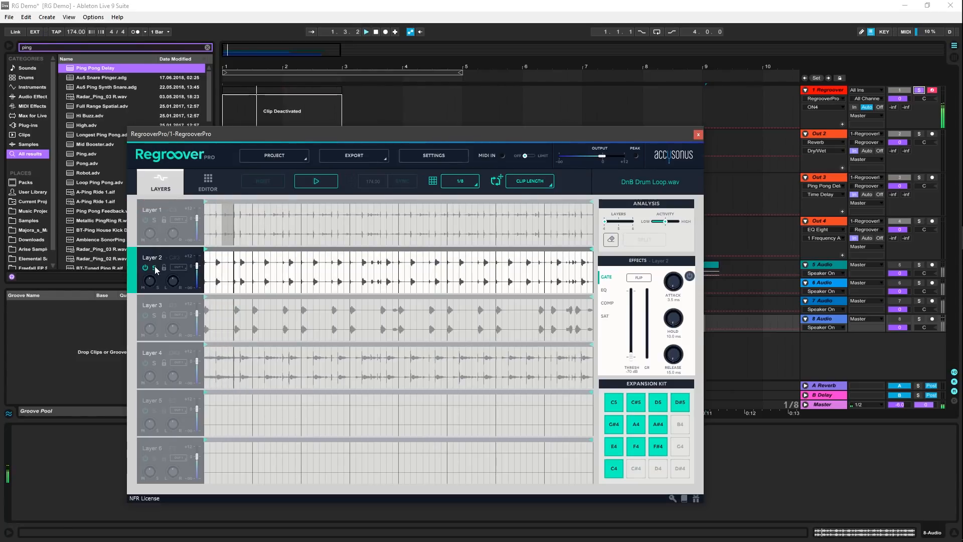
click(154, 307)
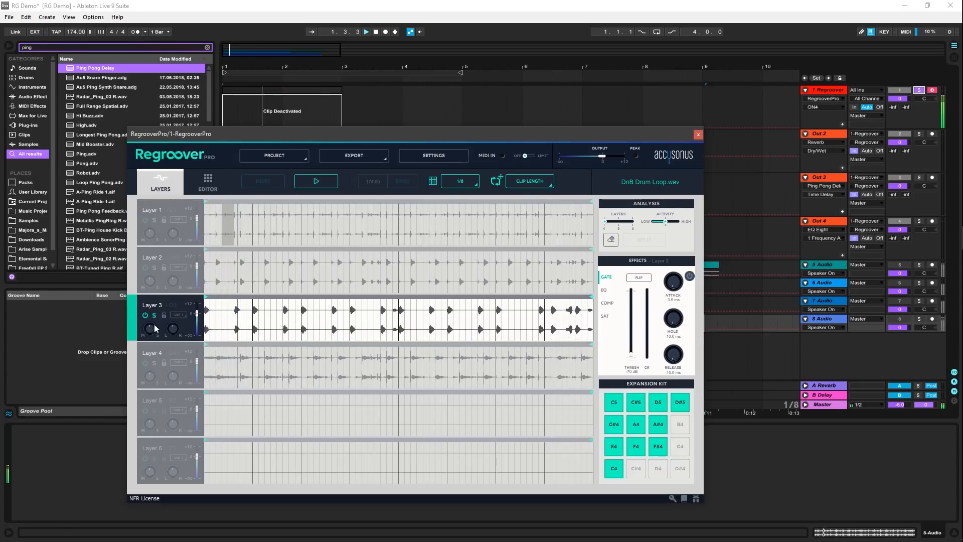
click(152, 366)
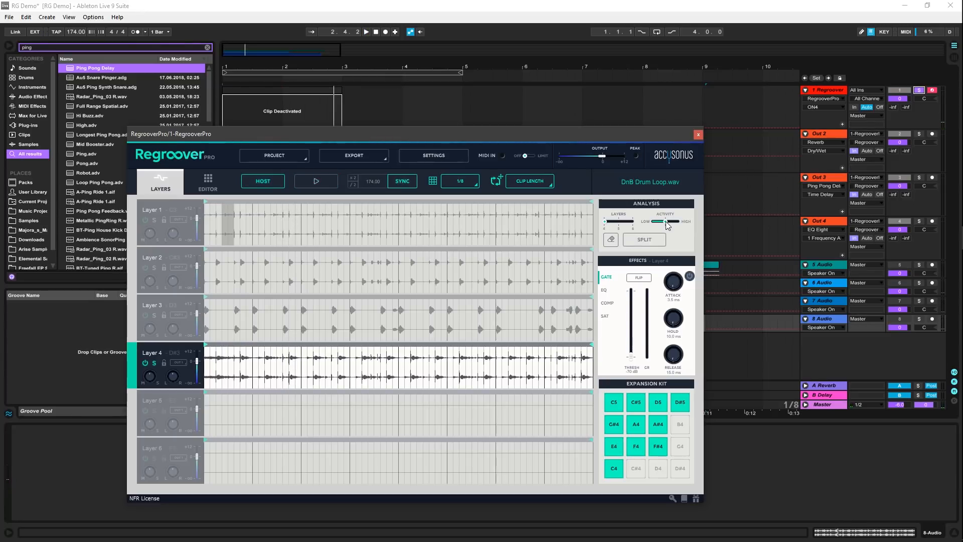
Split the DnB loop again with lower activity and place a short slice of Layer 4 on pad C#4.
click(650, 242)
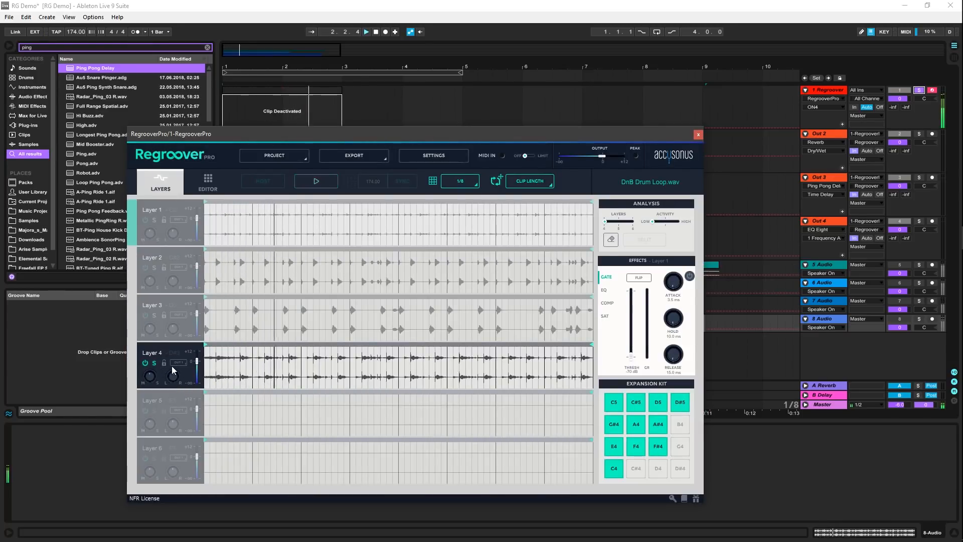
click(284, 375)
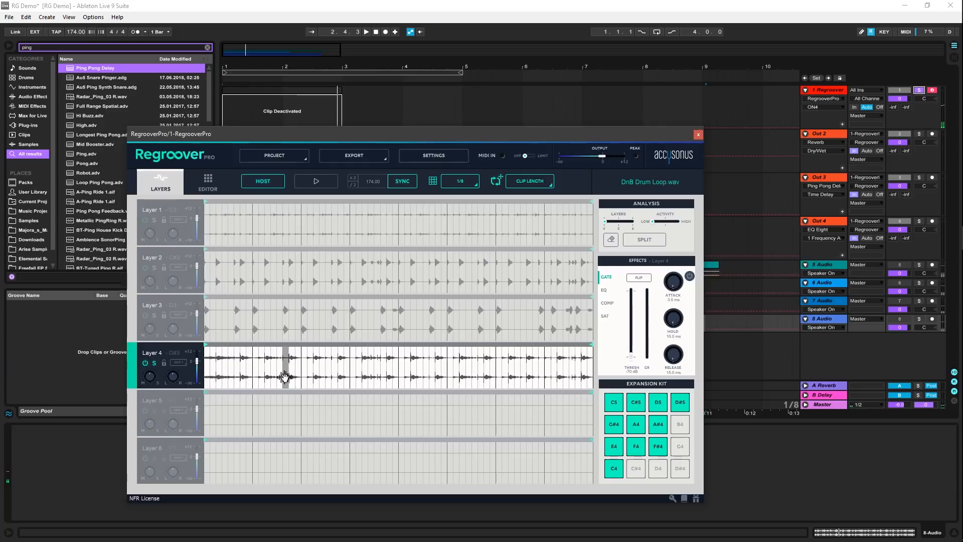
drag(628, 467, 639, 476)
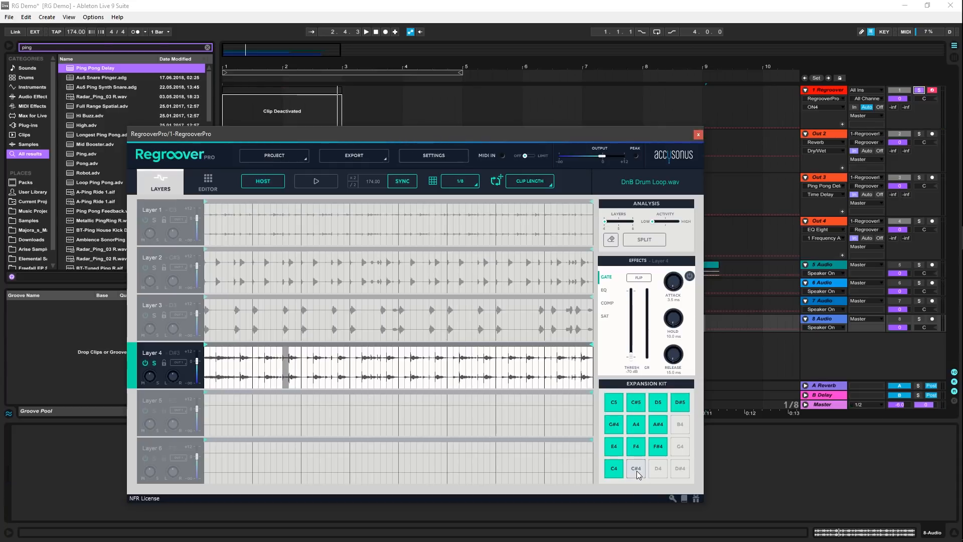
Open the pad editor and trim the start of the C#4 pad's sample to 74.
click(207, 182)
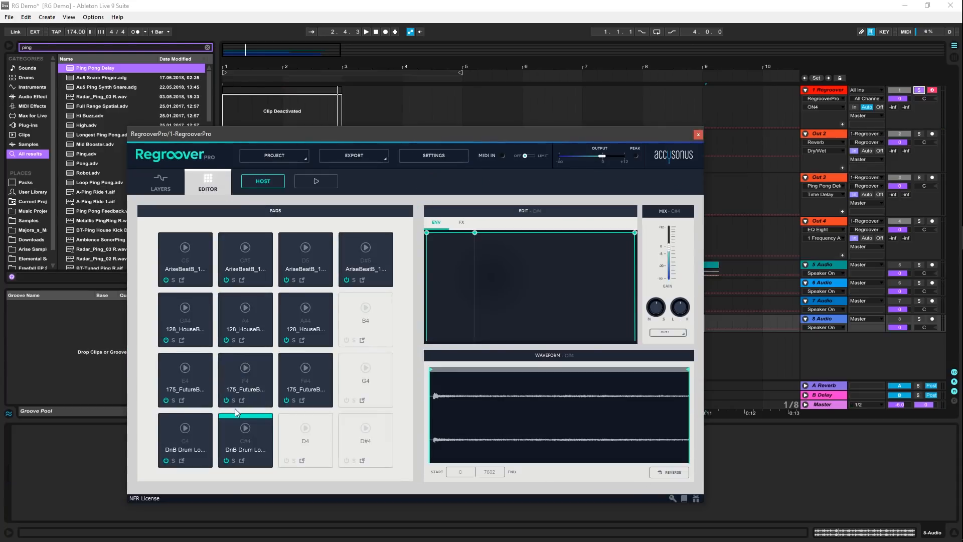
drag(431, 370, 433, 373)
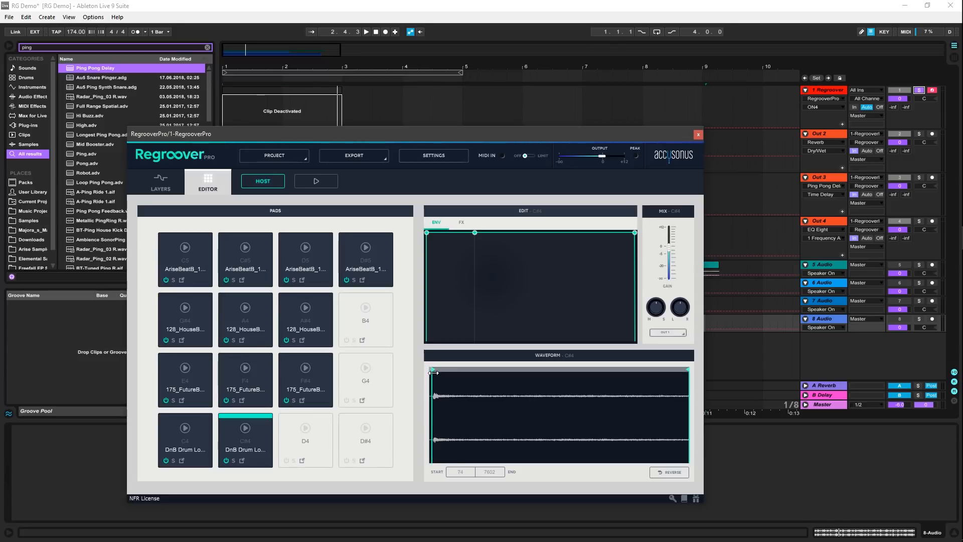
Inspect the envelope and effects settings of pads C#4, C4 and F#4.
drag(668, 247, 566, 232)
click(461, 222)
click(436, 222)
click(187, 436)
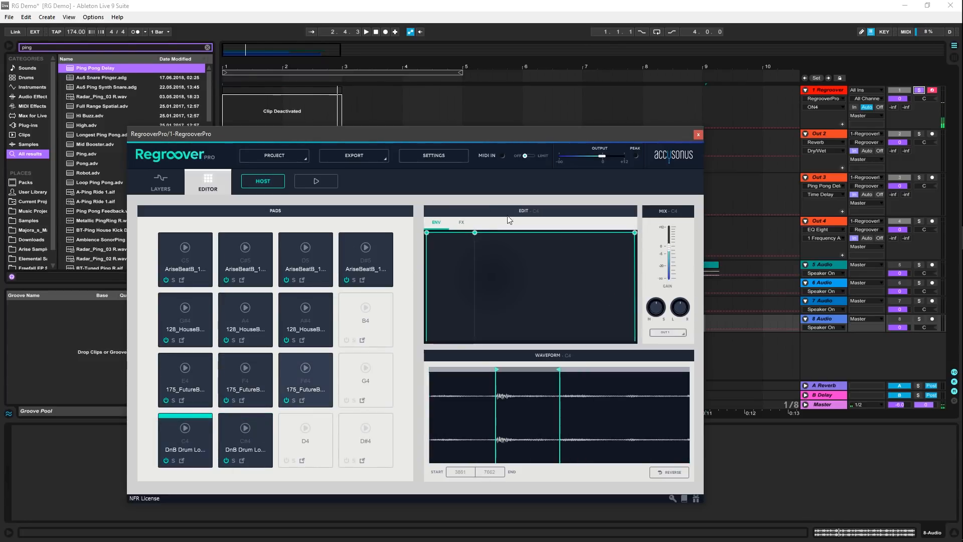
click(306, 369)
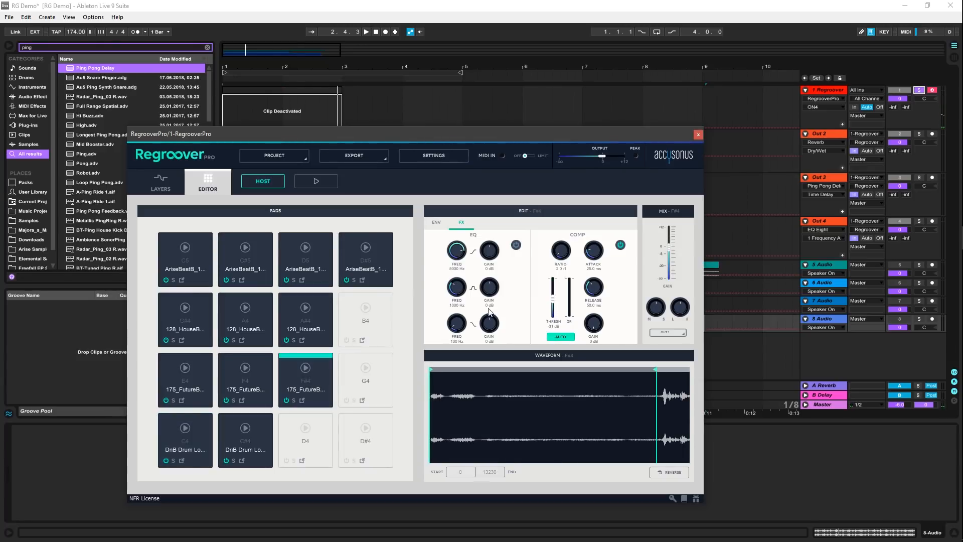
Add a fade-out to the end of the volume envelopes of pads F#4 and F4.
click(436, 222)
drag(635, 232, 565, 232)
click(246, 371)
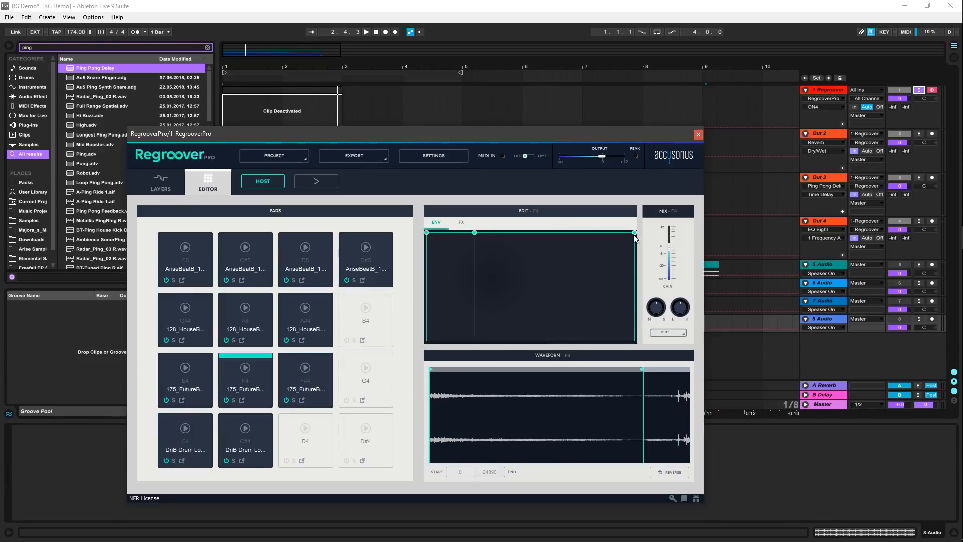
drag(634, 232, 596, 232)
Enable the compressor on pad F4 and lower its threshold.
click(462, 222)
click(621, 245)
drag(553, 286, 553, 300)
Trim the start of pad E4's sample to 13521 and lower its compressor threshold to -35 dB.
click(185, 368)
drag(430, 369, 507, 370)
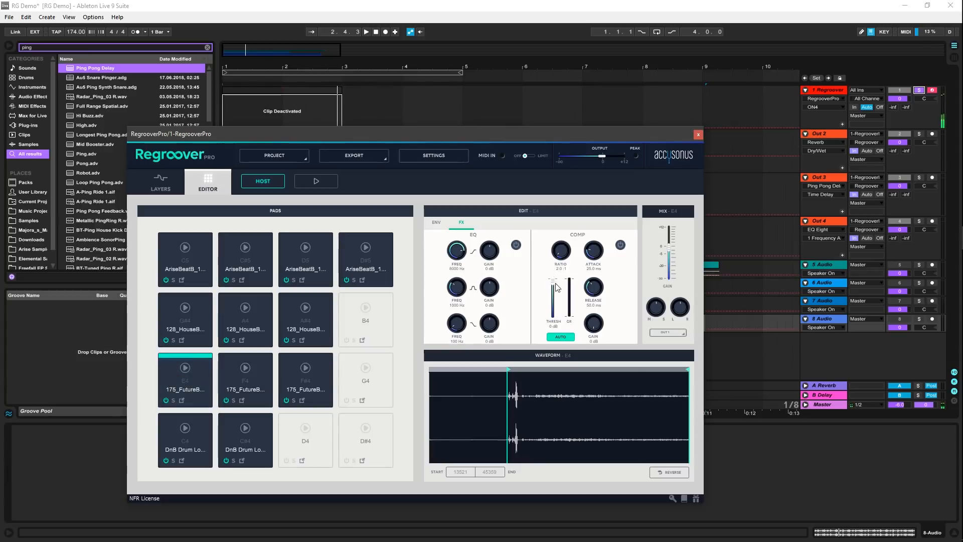
drag(553, 286, 553, 302)
click(185, 369)
Add a fade-out to pad E4's envelope, shorten the end of its sample and audition the pad.
click(436, 222)
drag(635, 233, 566, 233)
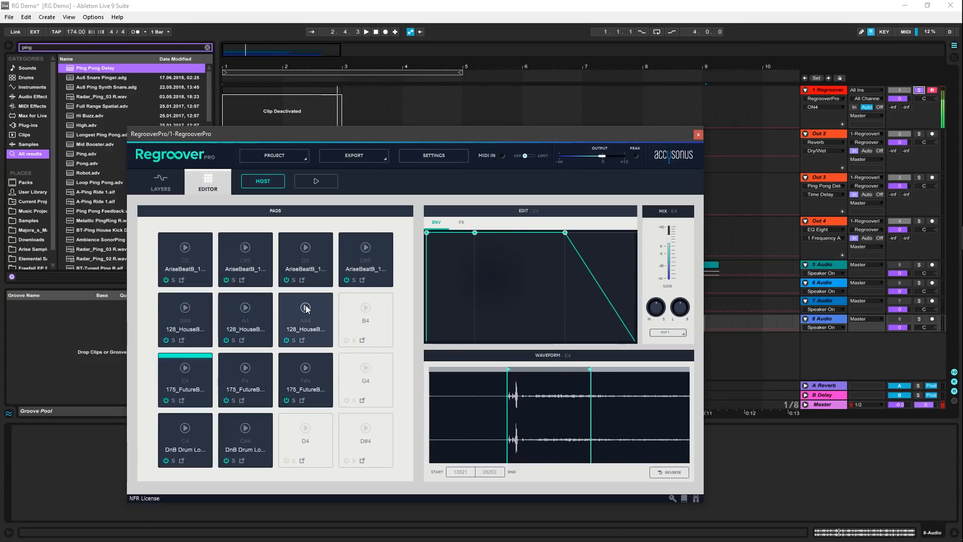
click(185, 367)
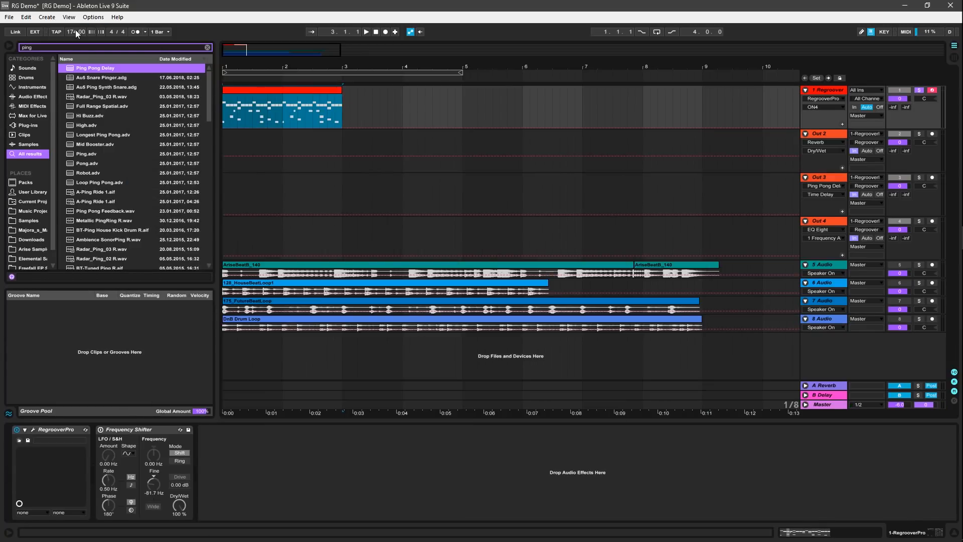
Set the project tempo to 120 BPM and play the pattern.
click(74, 31)
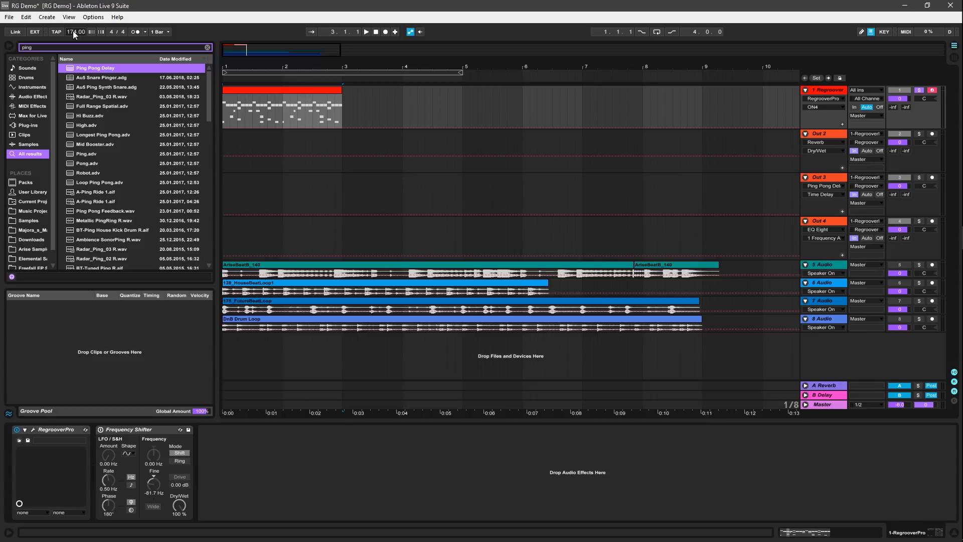
text(120)
key(Return)
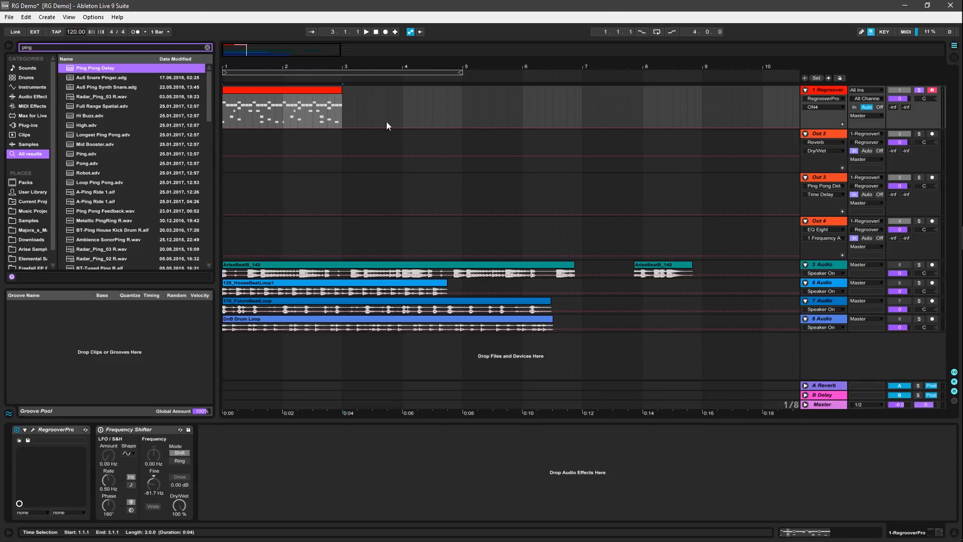
key(space)
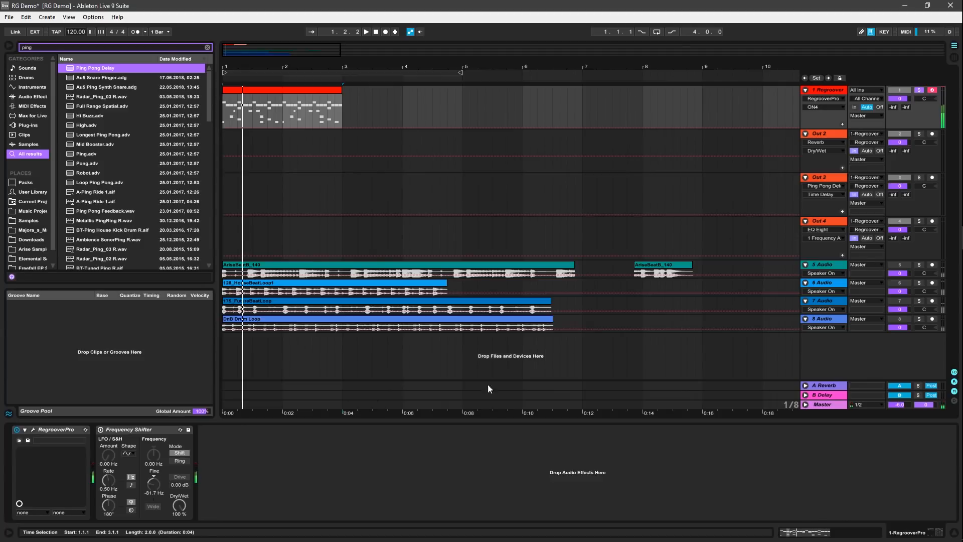
Switch off all four layers of the DnB Drum Loop in the Regroover plug-in.
click(34, 429)
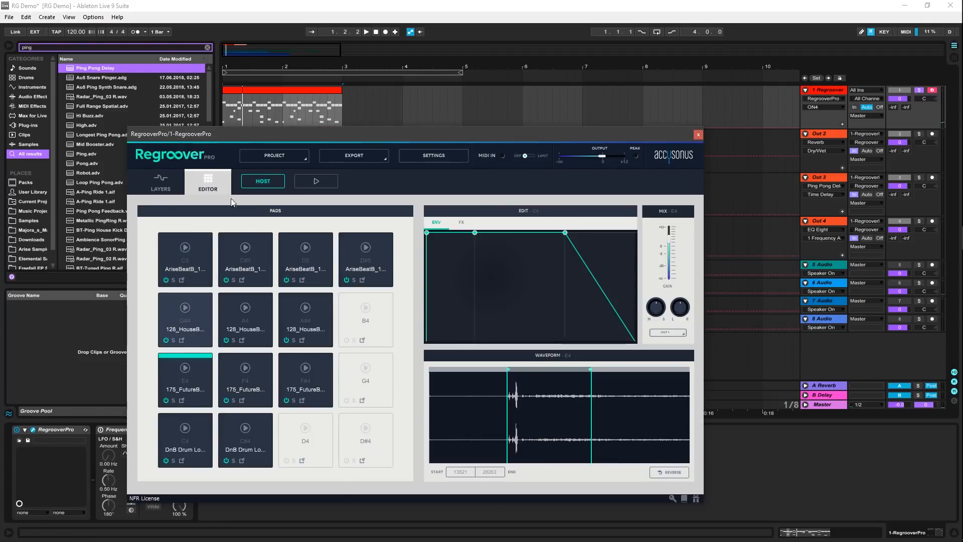
click(168, 187)
click(154, 363)
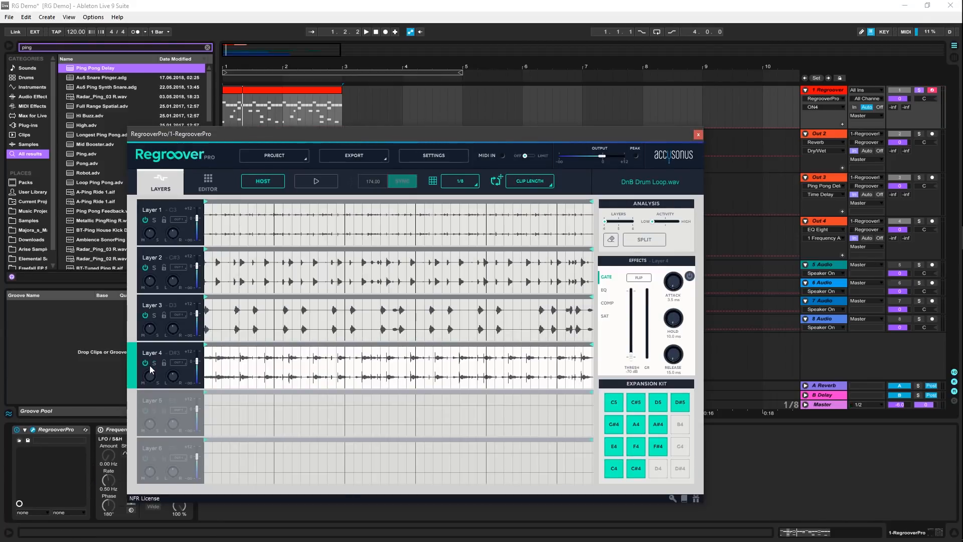
click(147, 321)
click(147, 274)
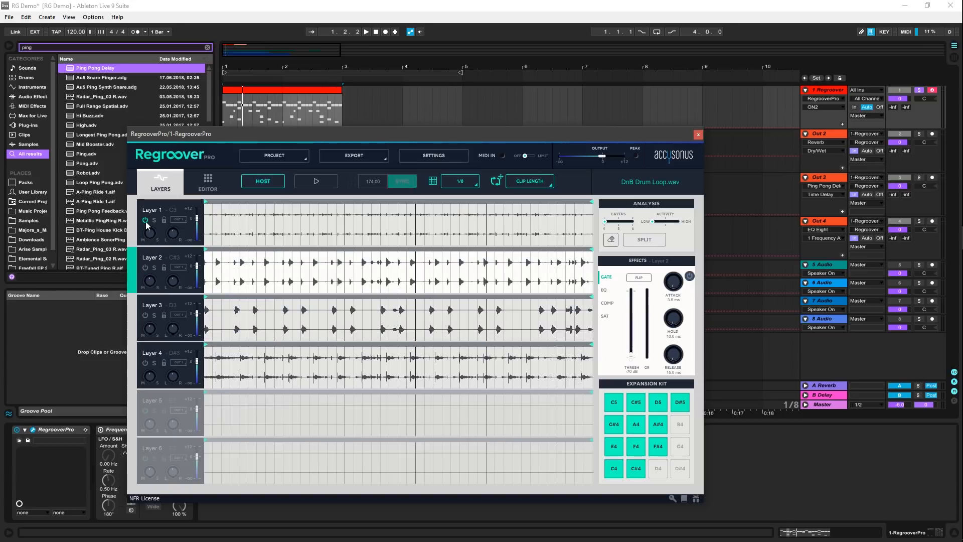
click(147, 226)
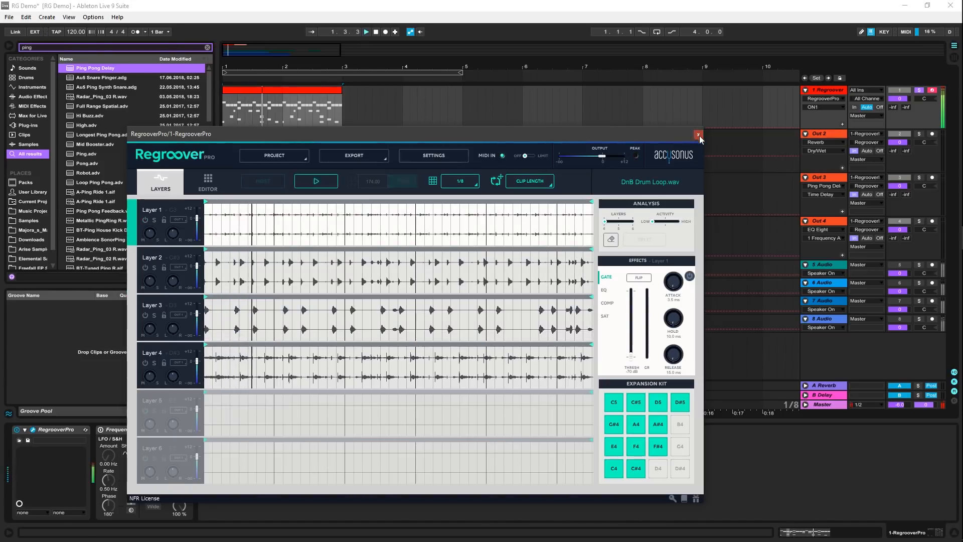
Open the Regroover track's MIDI clip and add F#4 notes at 1.1.1, 1.1.4, 1.2.4 and 1.3.3.
click(698, 135)
double_click(300, 98)
click(154, 413)
click(232, 413)
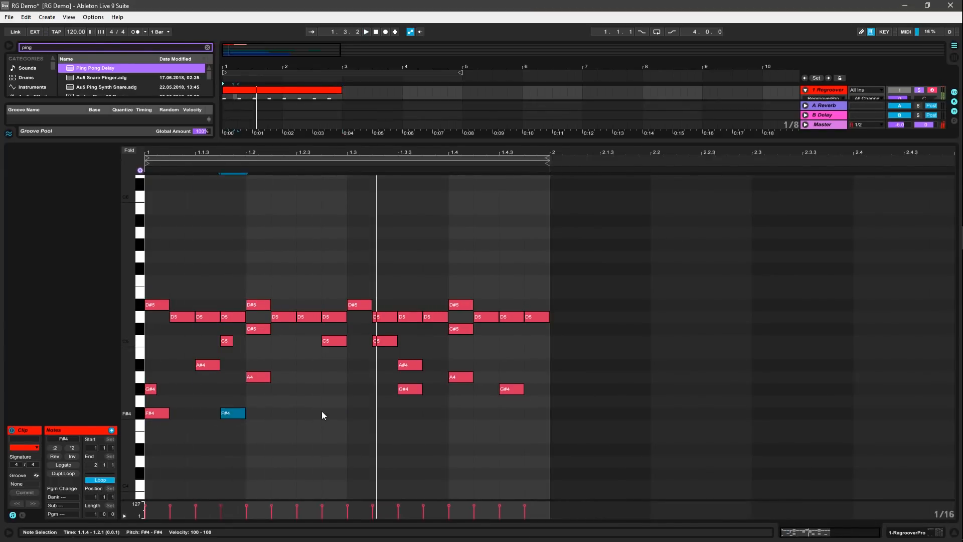
click(331, 413)
click(405, 413)
drag(406, 414, 411, 413)
Add F4 notes at beats 1.2 and 1.4 of the MIDI clip.
double_click(157, 426)
drag(158, 425, 258, 425)
drag(258, 426, 460, 426)
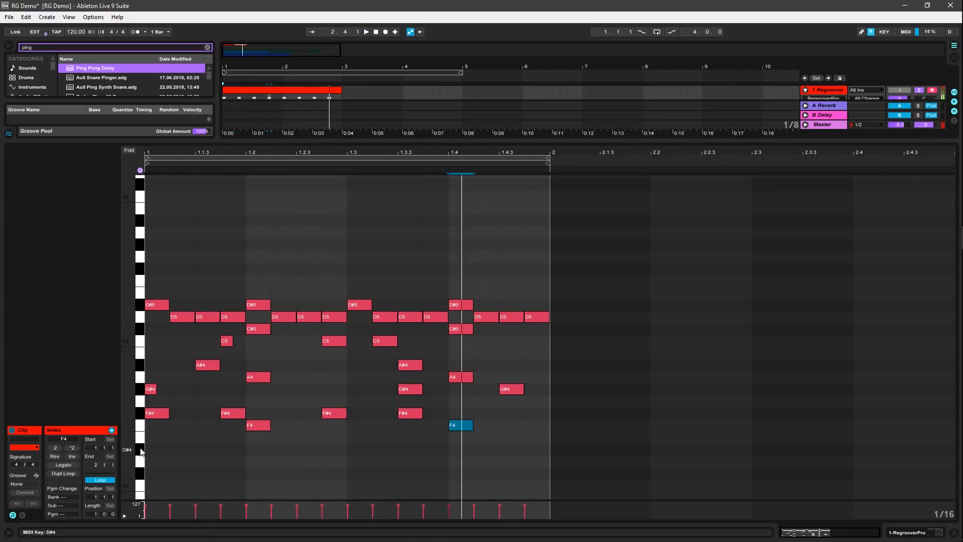
Add off-grid E4 notes just before 1.2.3 and just before 1.4, then check the pattern with looped playback.
double_click(210, 437)
drag(209, 438, 141, 305)
click(141, 450)
key(space)
key(space)
click(193, 401)
drag(179, 438, 300, 438)
key(space)
key(space)
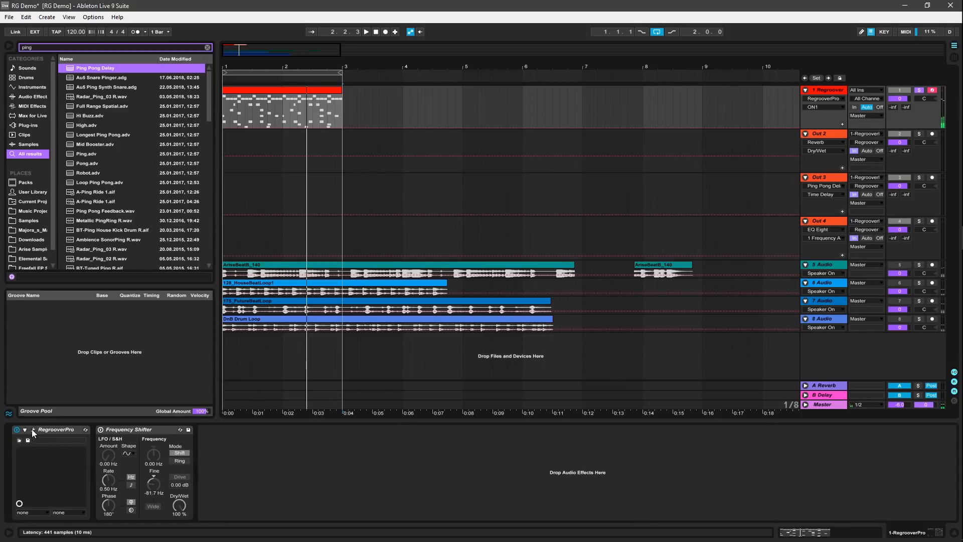
Enable the compressor on pad C5 during playback, with a threshold of -30 dB and a ratio of about 3.4:1.
click(33, 430)
click(210, 180)
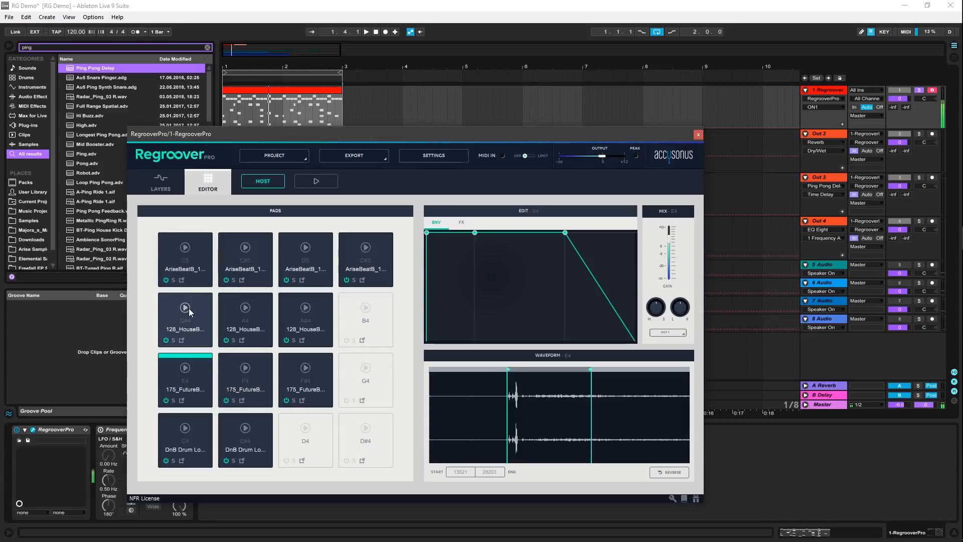
click(198, 247)
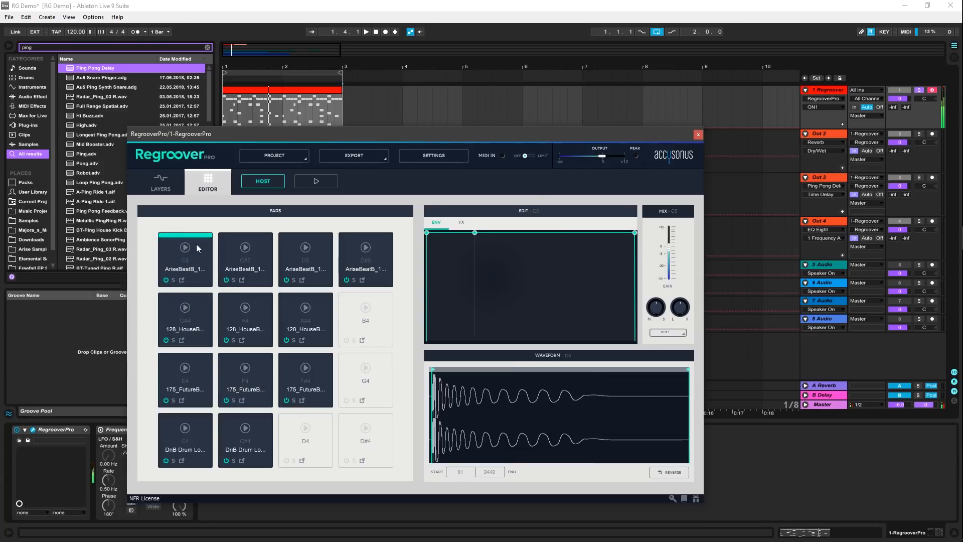
click(461, 223)
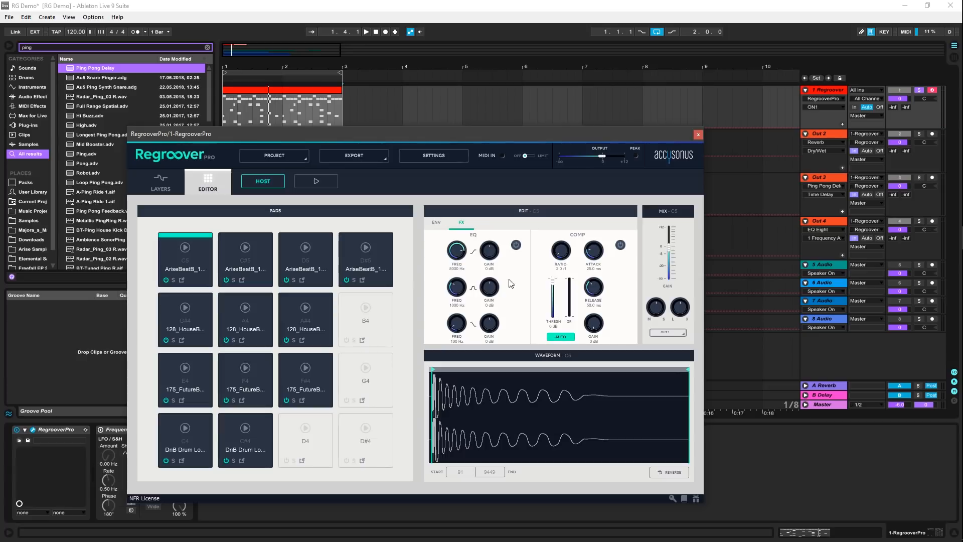
key(space)
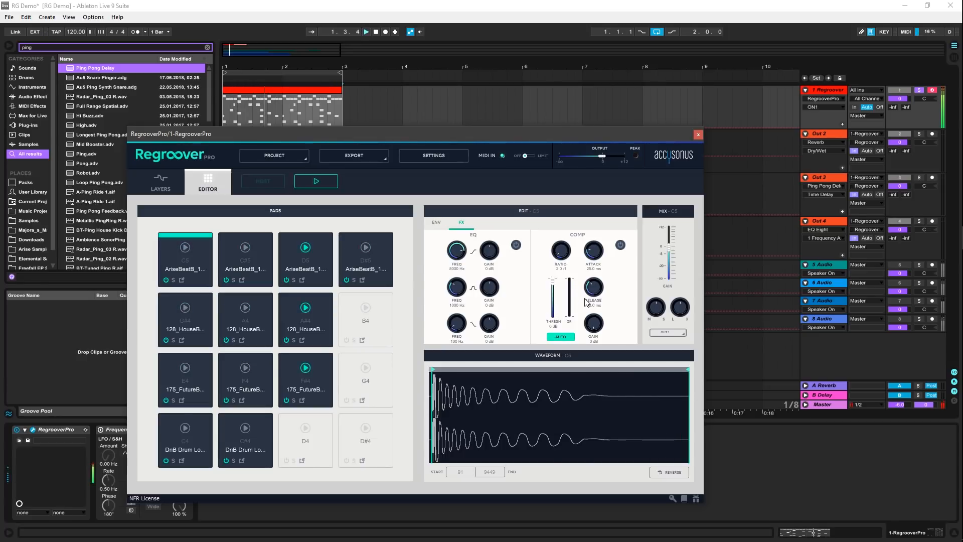
drag(563, 250, 566, 230)
drag(553, 302, 553, 304)
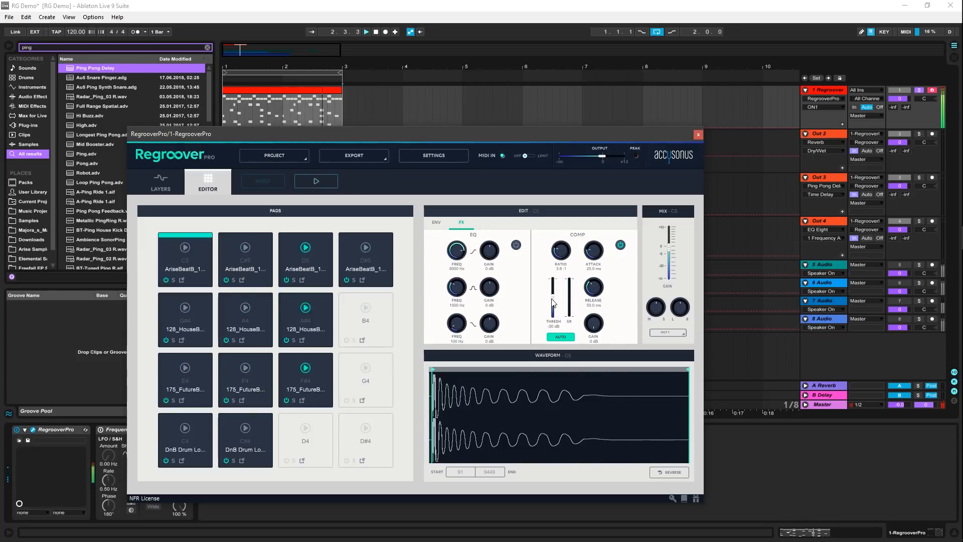
drag(556, 257, 556, 263)
Cut pad C5's high and low EQ bands by 12 dB, set the low band to 300 Hz and readjust the compressor threshold.
drag(462, 257, 443, 335)
drag(458, 253, 456, 208)
drag(489, 324, 487, 376)
drag(460, 326, 462, 313)
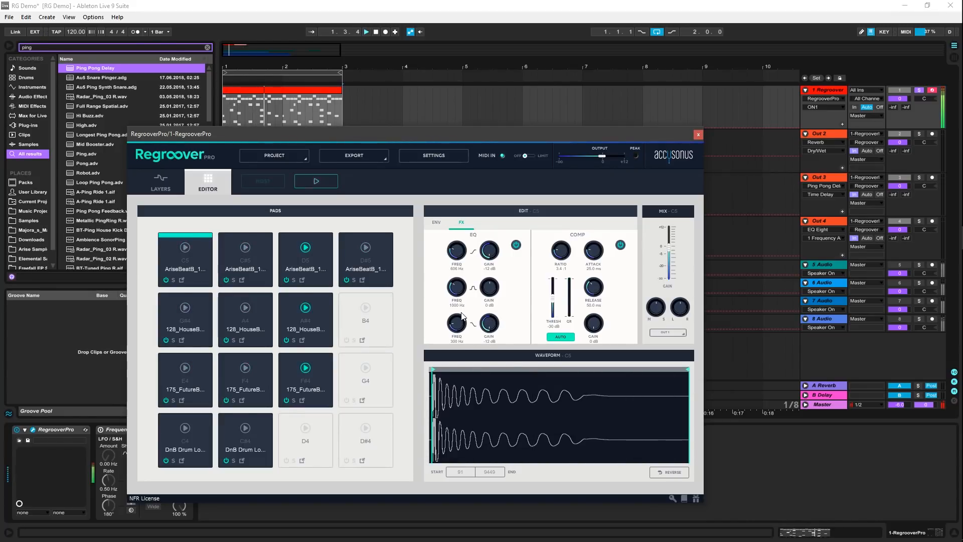
drag(553, 300, 598, 310)
Cut pad E4's mid EQ band by 12 dB at 854 Hz and raise its compressor gain to 6 dB during playback.
click(185, 371)
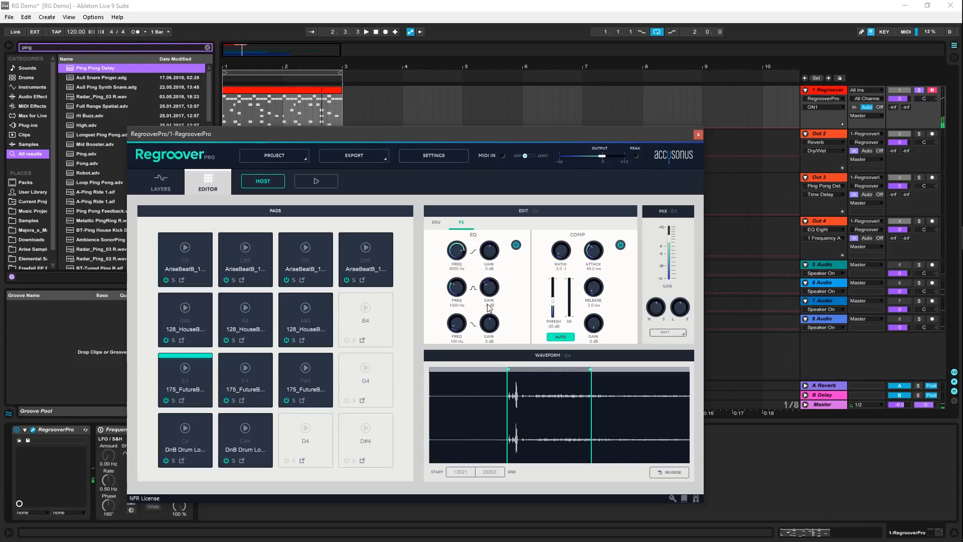
key(space)
mouse_move(488, 304)
mouse_down()
mouse_move(460, 281)
mouse_move(453, 294)
mouse_move(489, 299)
mouse_up()
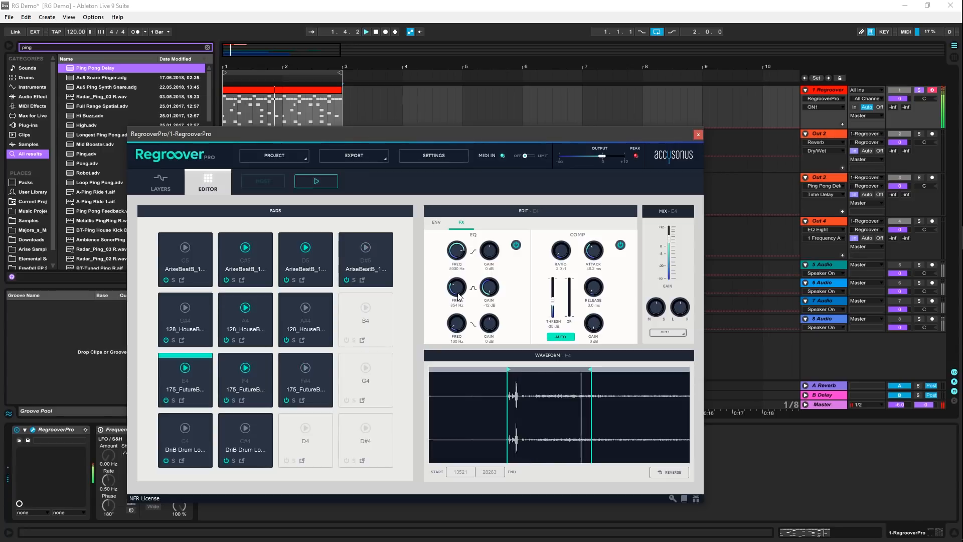
drag(595, 322, 598, 309)
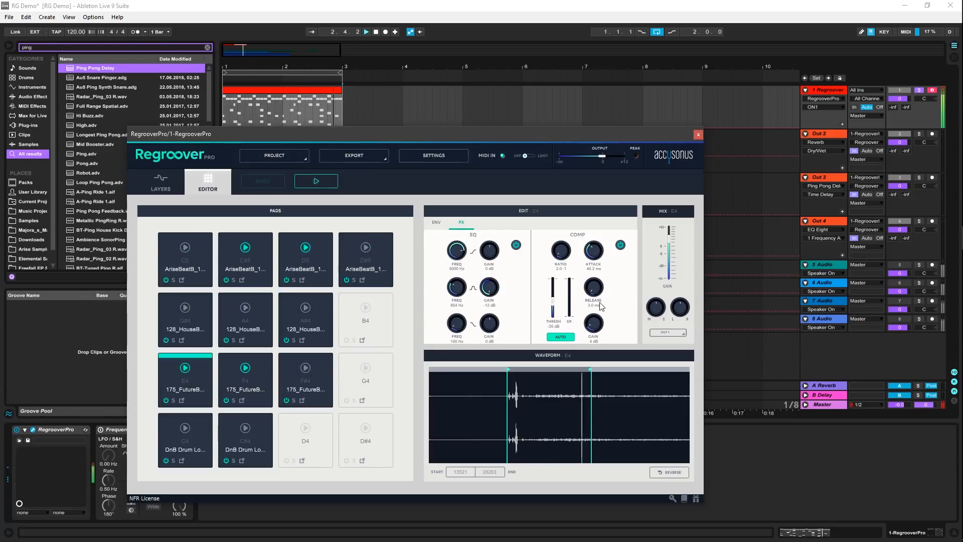
Reverse pad E4's sample and trim it closely around the transient, from 28178 to 35242.
mouse_move(591, 370)
mouse_down()
mouse_move(523, 372)
mouse_move(660, 382)
mouse_move(534, 388)
mouse_up()
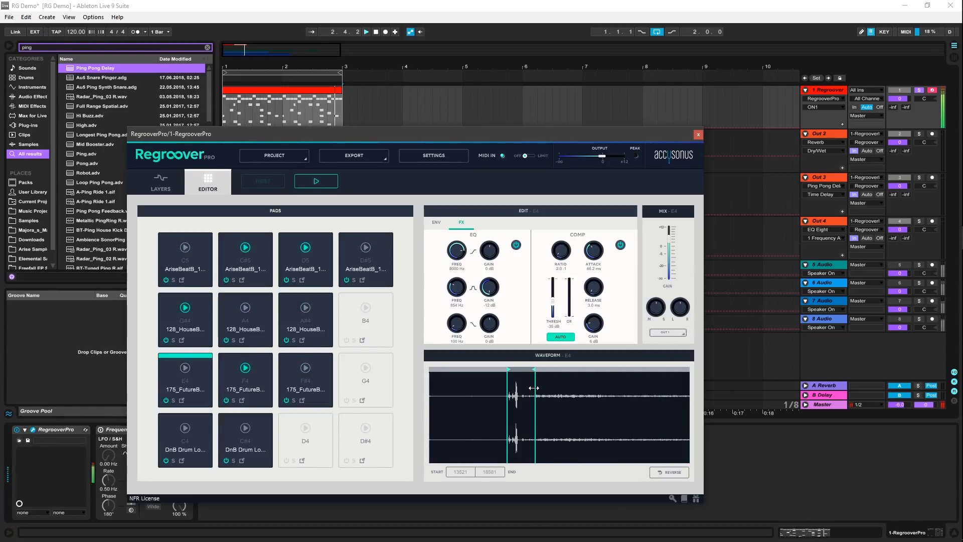
key(space)
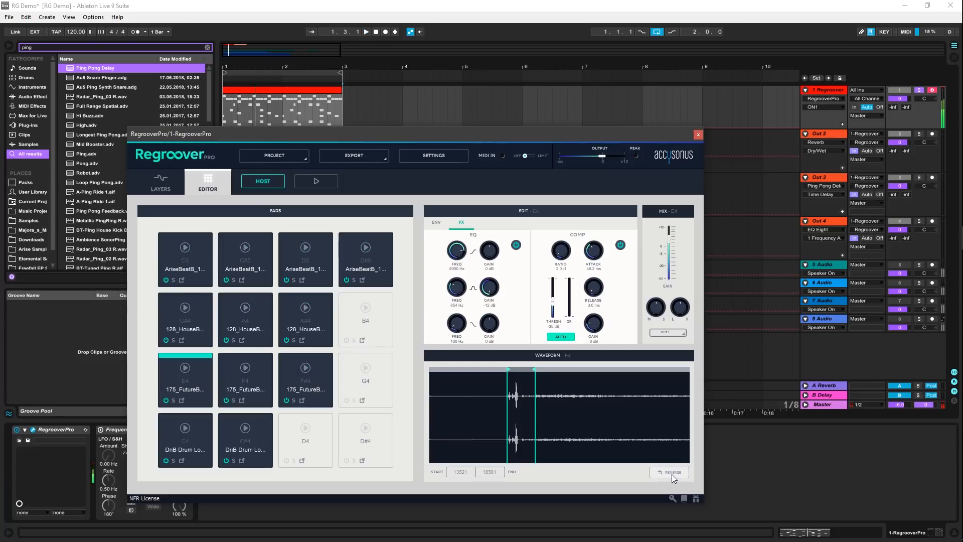
click(673, 474)
mouse_move(534, 380)
mouse_down()
mouse_move(665, 380)
mouse_move(631, 387)
mouse_up()
key(space)
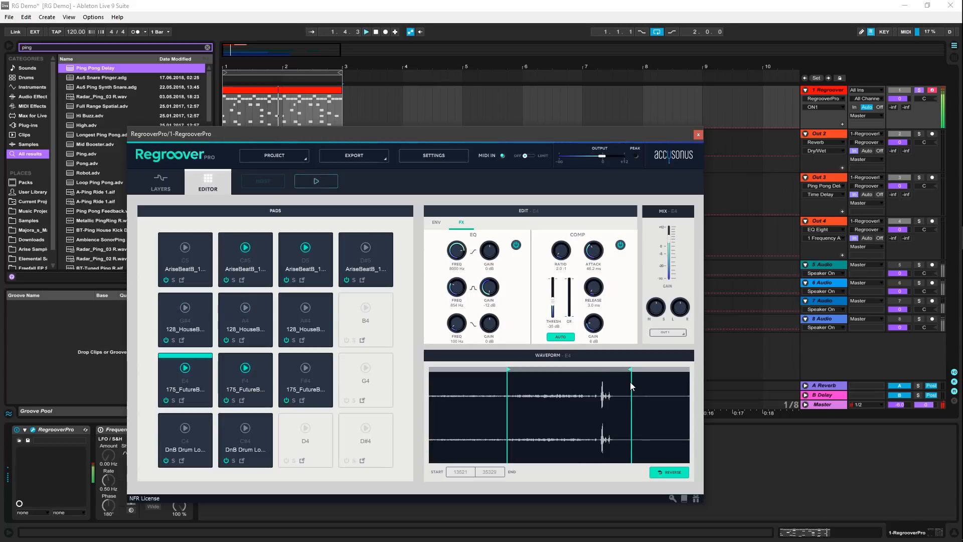
mouse_move(509, 369)
mouse_down()
mouse_move(416, 375)
mouse_move(622, 370)
mouse_move(584, 370)
mouse_move(621, 371)
mouse_move(592, 370)
mouse_up()
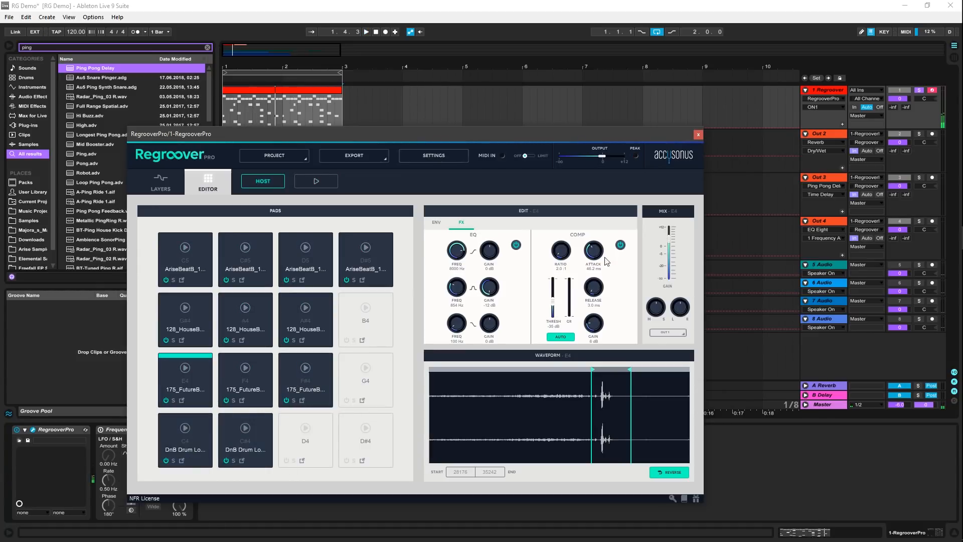
Reopen the MIDI clip and add C#4 notes at 1.1.2, 1.3.2 and 1.4.4.
click(698, 135)
double_click(301, 91)
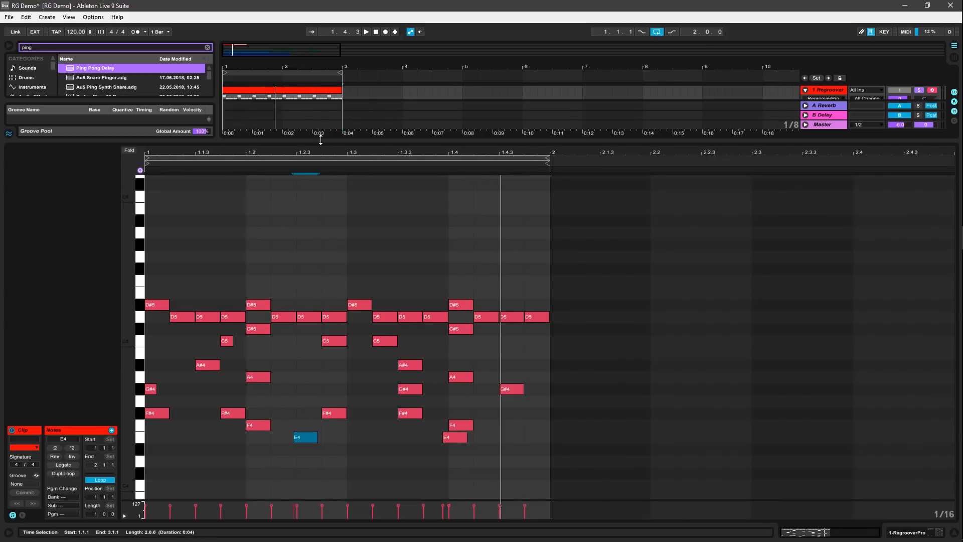
scroll(282, 384, down, 3)
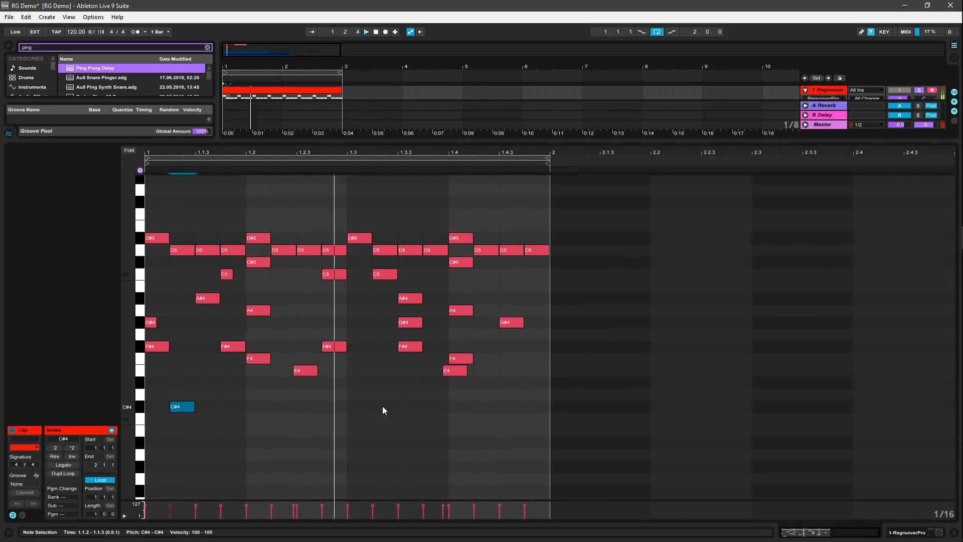
double_click(383, 406)
double_click(536, 407)
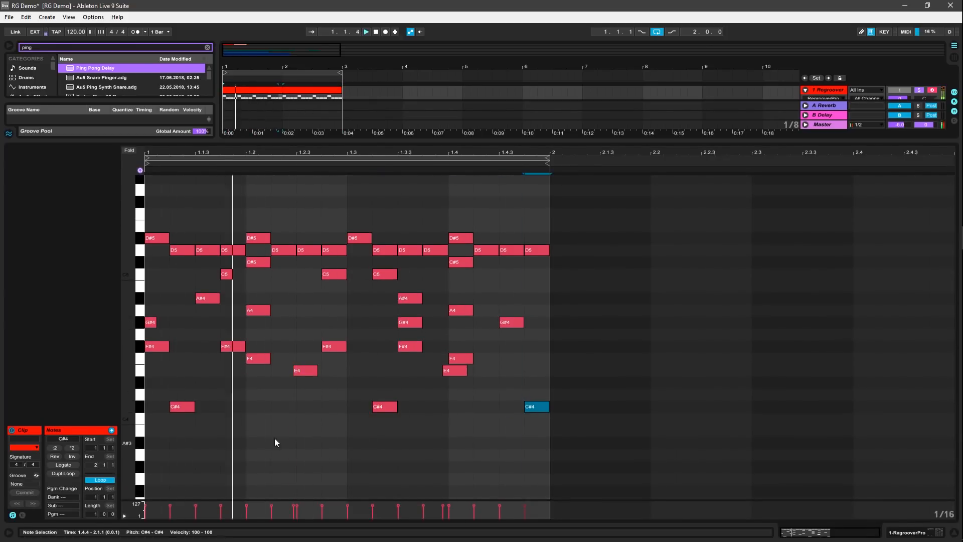
Place C4 notes at 1.1.2, 1.2.3 and 1.4.2, moving the E4 note near 1.2.3 down to C4 and shifting the first C#4 note to 1.1.3.
drag(302, 371, 307, 419)
double_click(209, 421)
double_click(484, 420)
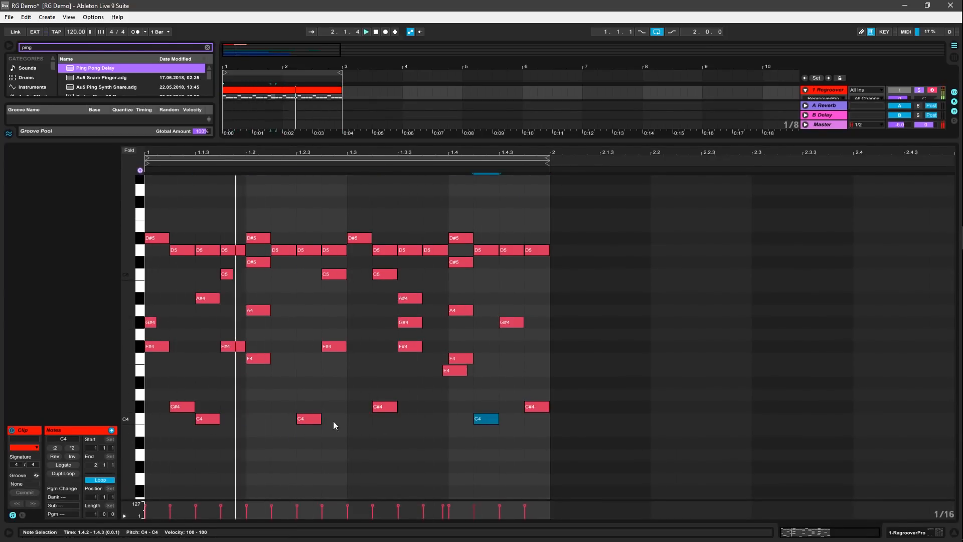
drag(181, 407, 182, 419)
drag(206, 418, 206, 407)
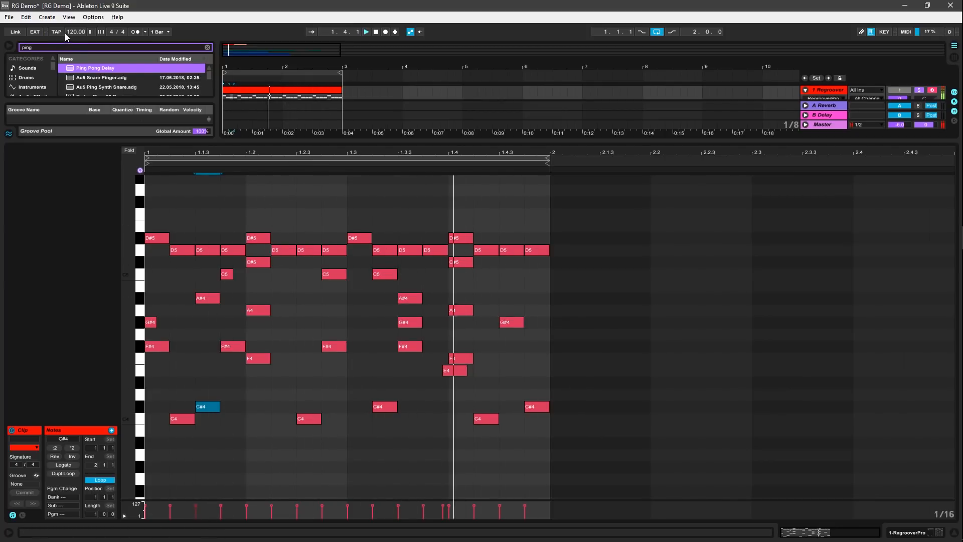
Set the project tempo to 87 BPM and return to the layers view of the Regroover plug-in.
drag(74, 32, 73, 49)
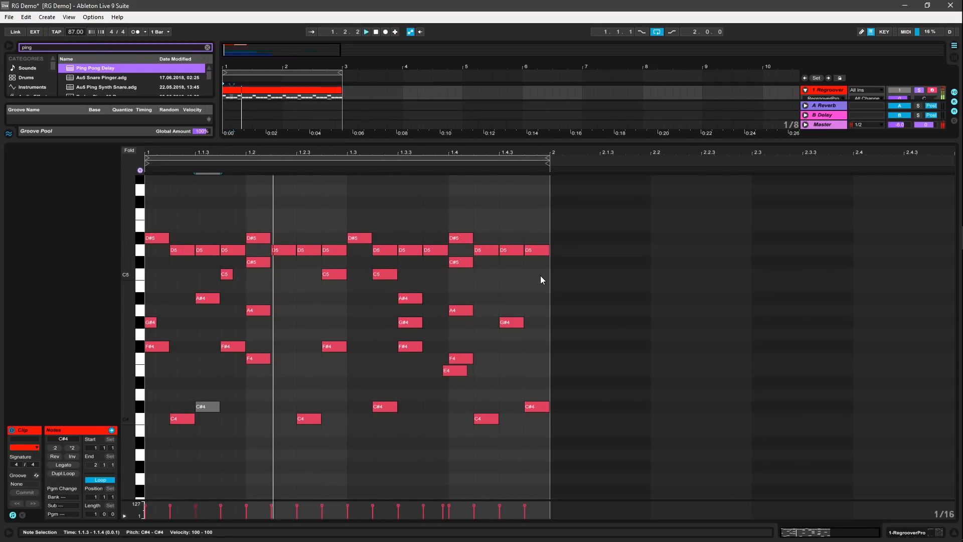
click(935, 530)
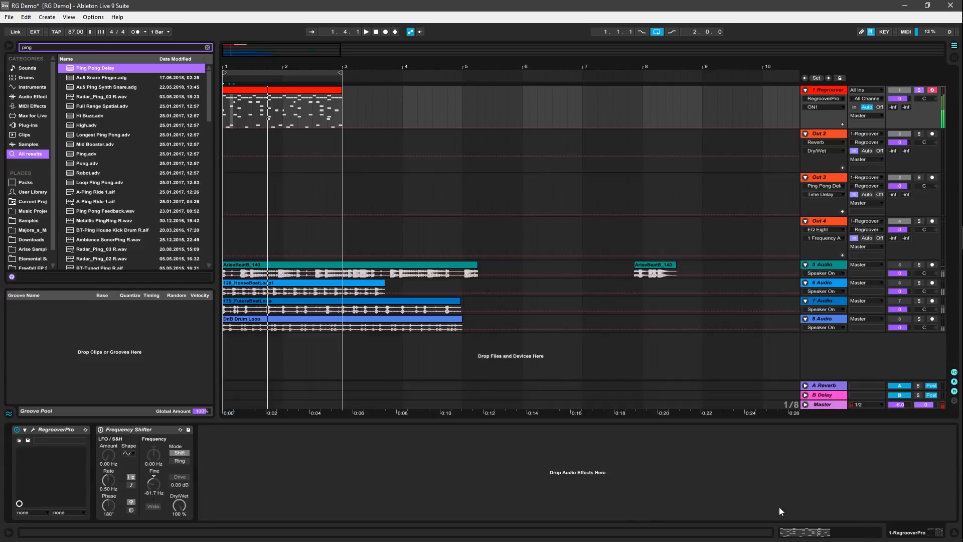
click(33, 430)
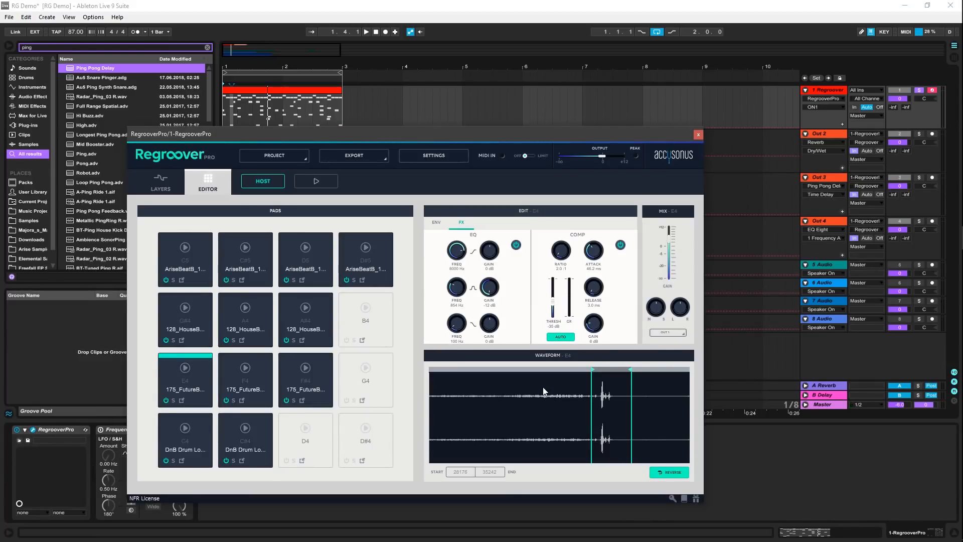
click(166, 184)
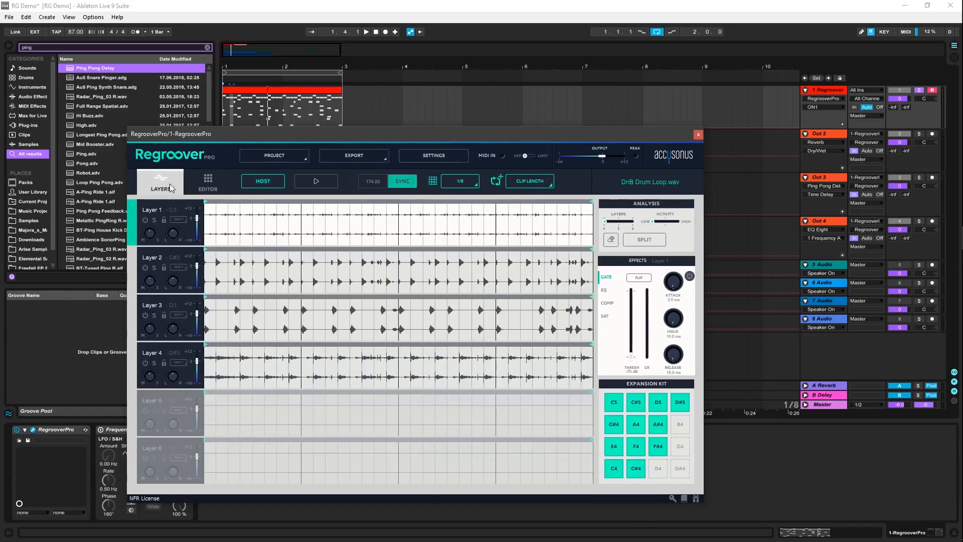